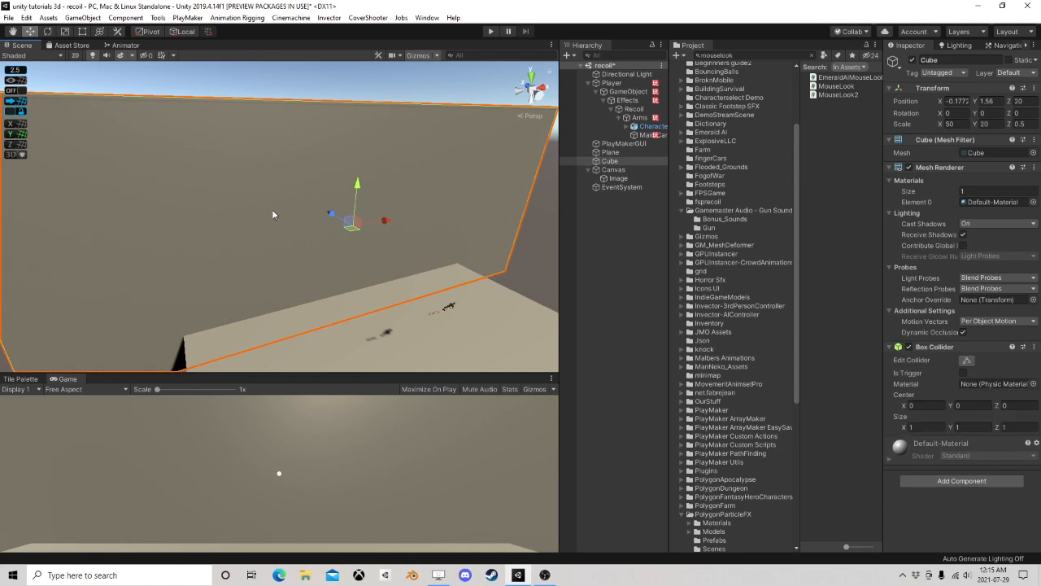
Step: Move the Player object away from the Cube wall to about X 0.15, Z 6.7
{"action": "right_click_drag", "start_coordinate": [273, 212], "coordinate": [381, 230]}
{"action": "middle_click_drag", "start_coordinate": [312, 247], "coordinate": [451, 205]}
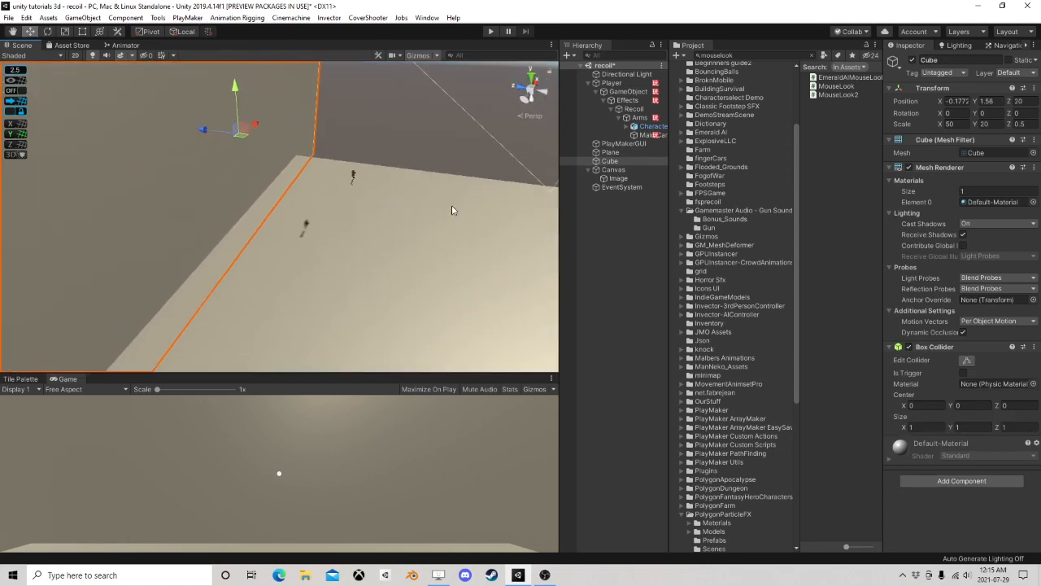
{"action": "scroll", "coordinate": [435, 226], "scroll_direction": "up", "scroll_amount": 8}
{"action": "mouse_move", "coordinate": [439, 202]}
{"action": "right_mouse_down"}
{"action": "mouse_move", "coordinate": [349, 263]}
{"action": "mouse_move", "coordinate": [432, 209]}
{"action": "right_mouse_up"}
{"action": "left_click", "coordinate": [623, 83]}
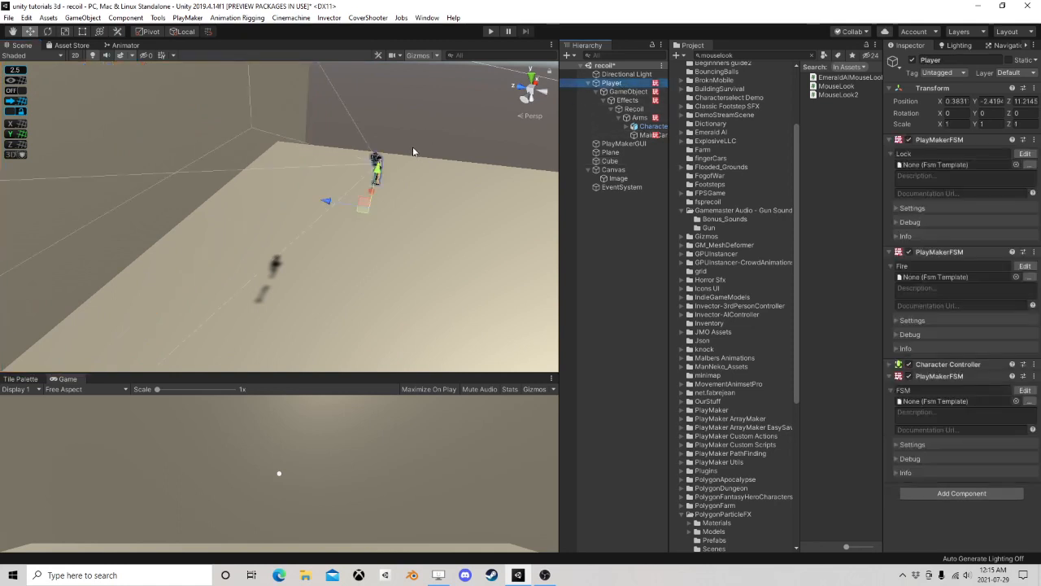
{"action": "left_click_drag", "start_coordinate": [365, 216], "coordinate": [523, 226]}
Step: Examine the player's arms and gun in the scene from several angles and distances
{"action": "right_click_drag", "start_coordinate": [511, 219], "coordinate": [430, 263]}
{"action": "key", "text": "f"}
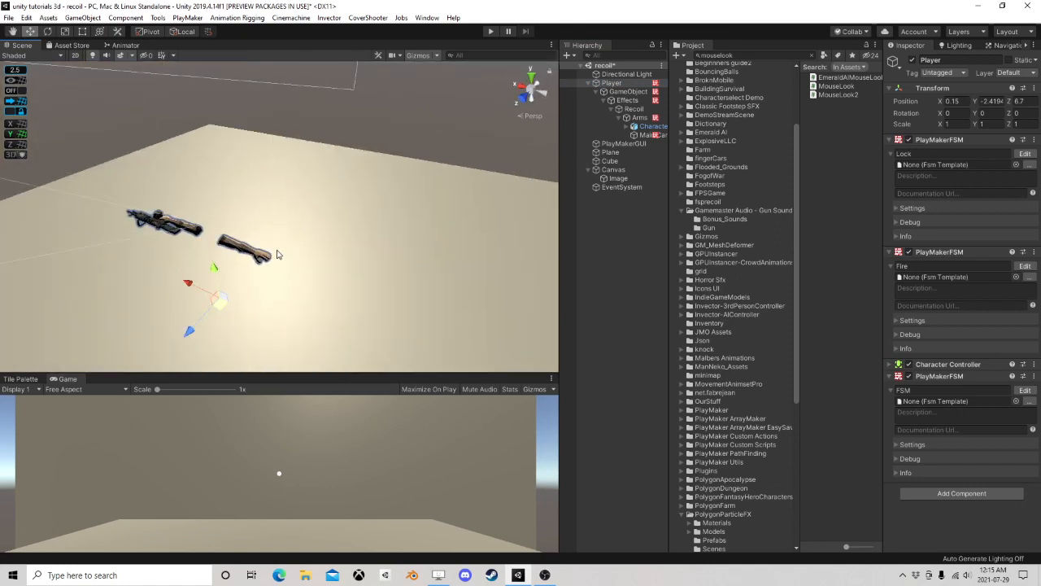
{"action": "scroll", "coordinate": [251, 268], "scroll_direction": "down", "scroll_amount": 5}
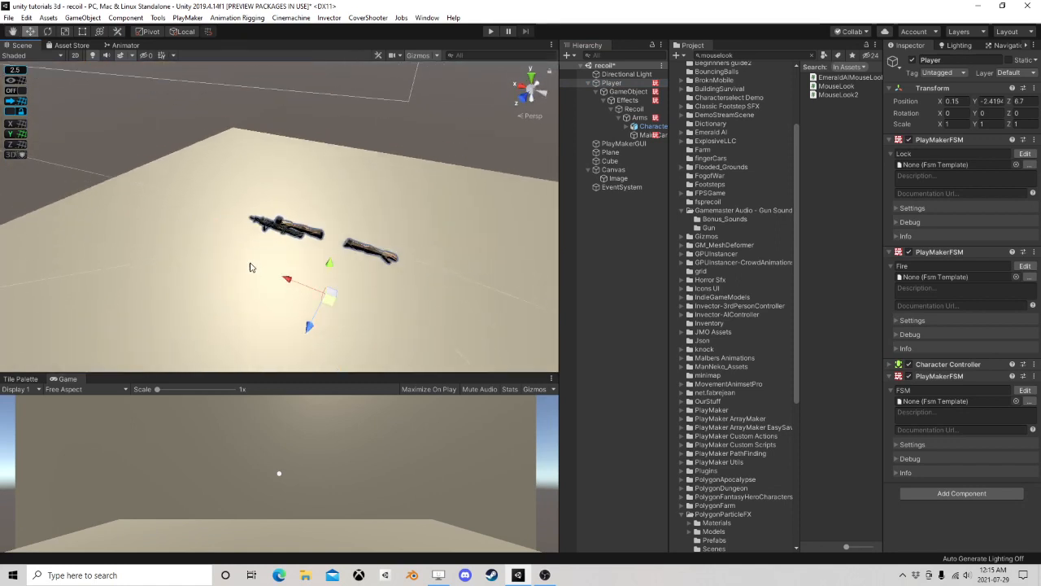
{"action": "right_click_drag", "start_coordinate": [444, 259], "coordinate": [276, 253]}
{"action": "right_click_drag", "start_coordinate": [418, 269], "coordinate": [253, 236]}
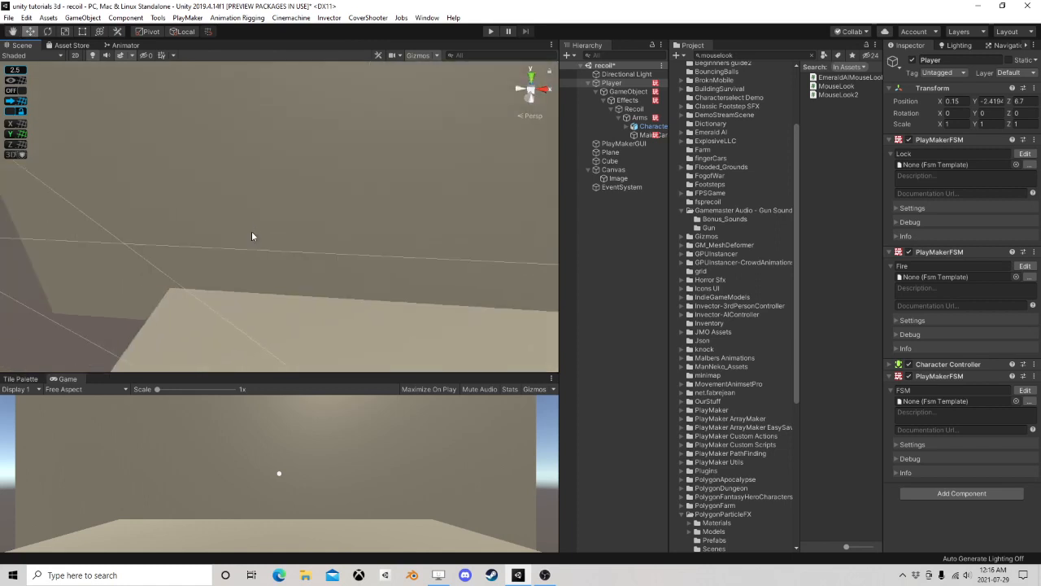
{"action": "middle_click_drag", "start_coordinate": [306, 249], "coordinate": [184, 75]}
{"action": "middle_click_drag", "start_coordinate": [307, 161], "coordinate": [273, 228]}
{"action": "scroll", "coordinate": [263, 200], "scroll_direction": "up", "scroll_amount": 5}
{"action": "scroll", "coordinate": [276, 222], "scroll_direction": "down", "scroll_amount": 4}
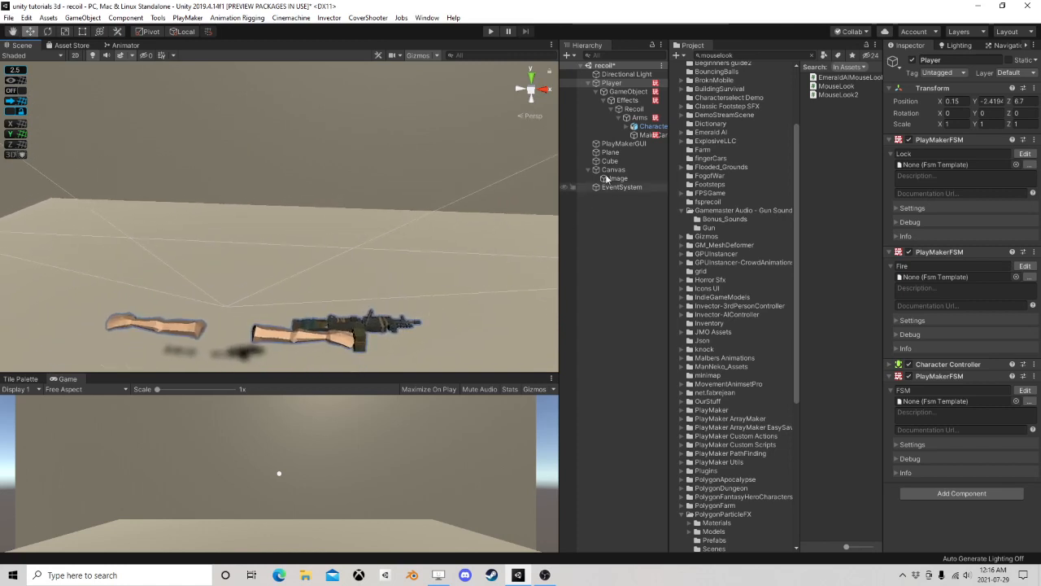
Step: Widen the Hierarchy and Inspector and review the objects under Player, from GameObject down to Recoil, Arms, Main Camera and Character_FPSHands_02
{"action": "left_click_drag", "start_coordinate": [559, 153], "coordinate": [429, 153]}
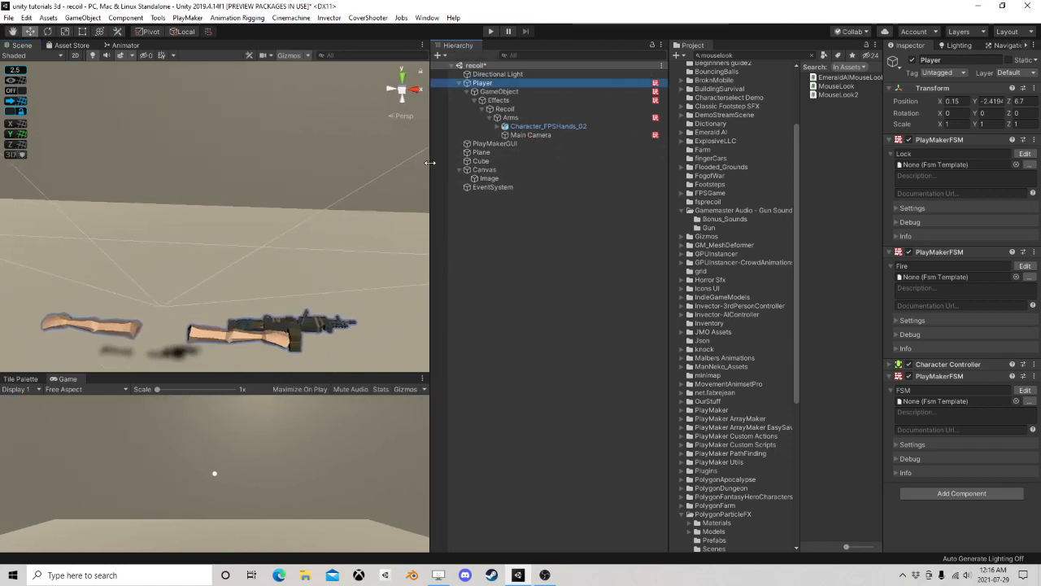
{"action": "left_click_drag", "start_coordinate": [879, 185], "coordinate": [762, 185]}
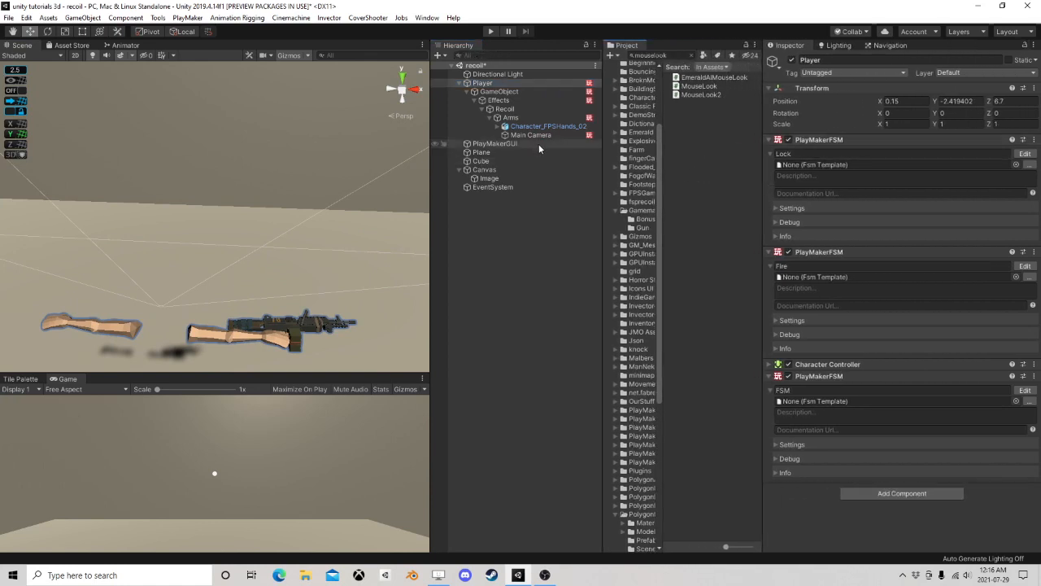
{"action": "left_click", "coordinate": [502, 93]}
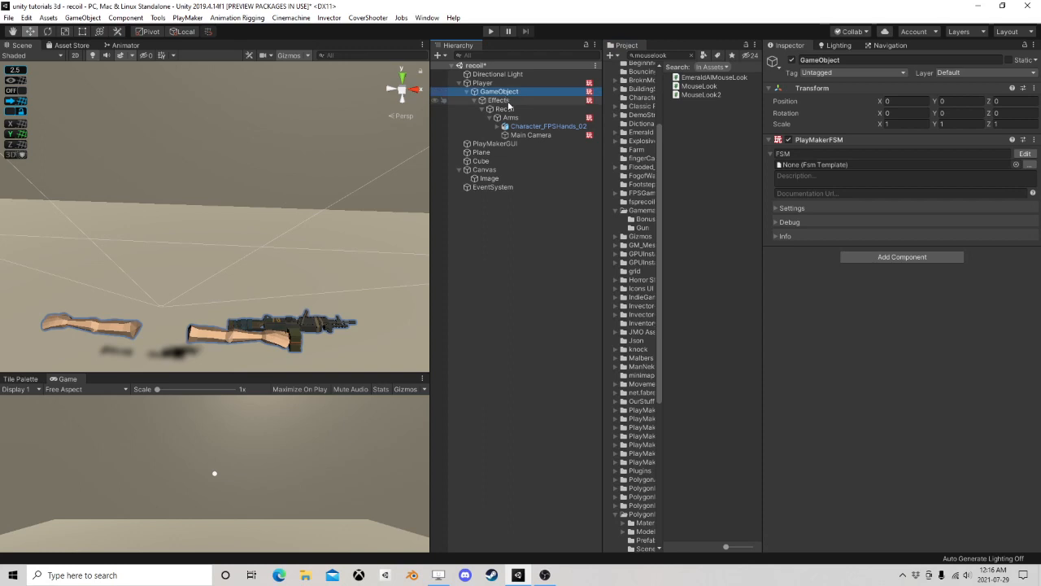
{"action": "left_click", "coordinate": [509, 119]}
{"action": "left_click", "coordinate": [508, 111]}
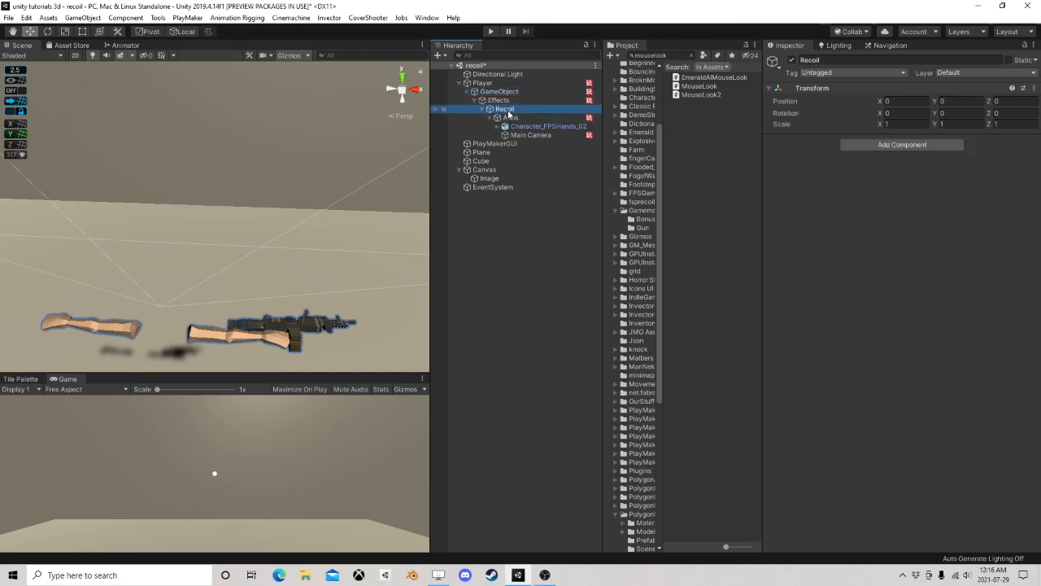
{"action": "left_click", "coordinate": [511, 119]}
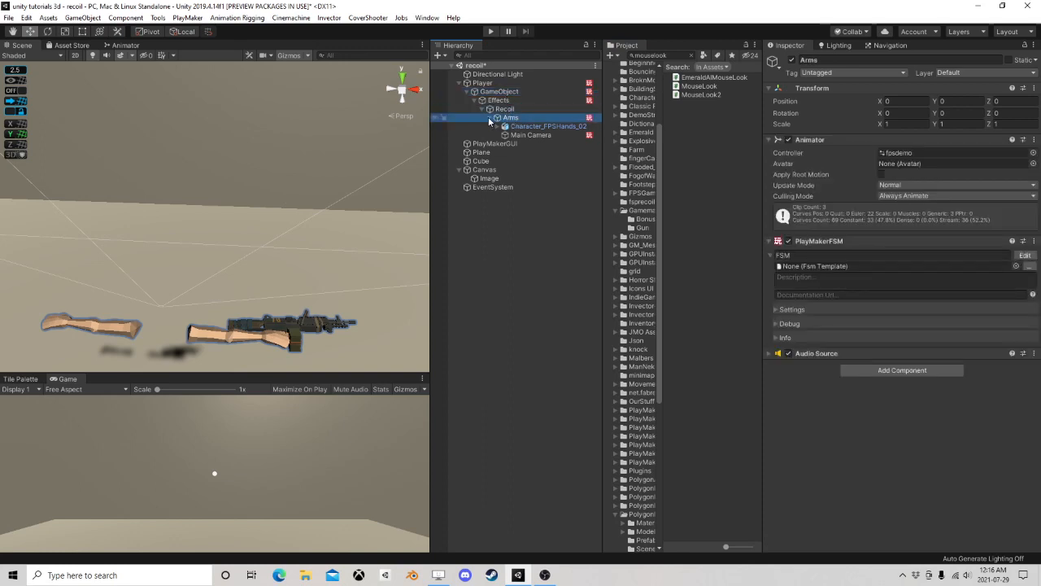
{"action": "left_click", "coordinate": [525, 134]}
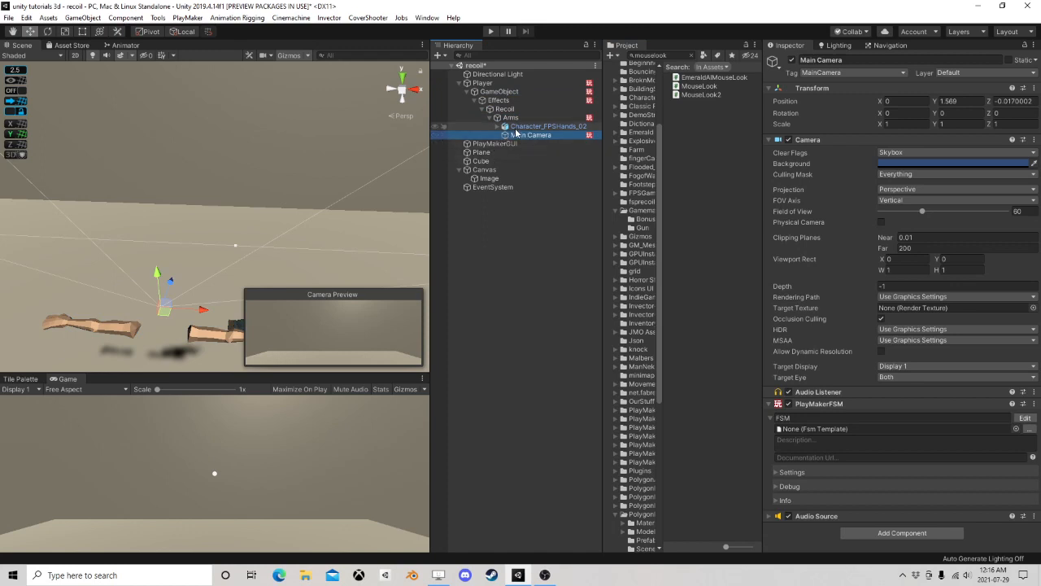
{"action": "left_click", "coordinate": [518, 127]}
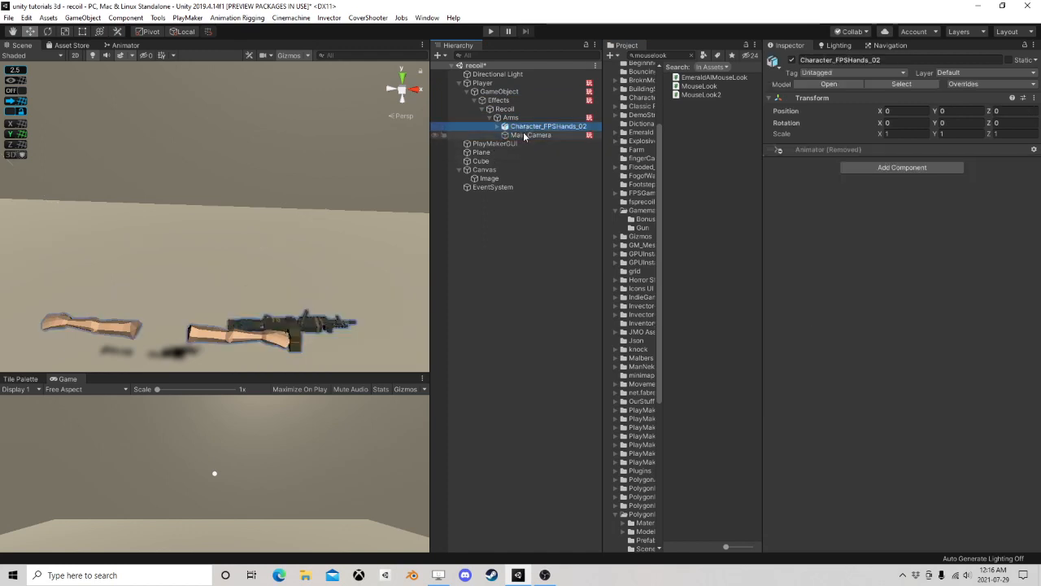
{"action": "left_click", "coordinate": [484, 118]}
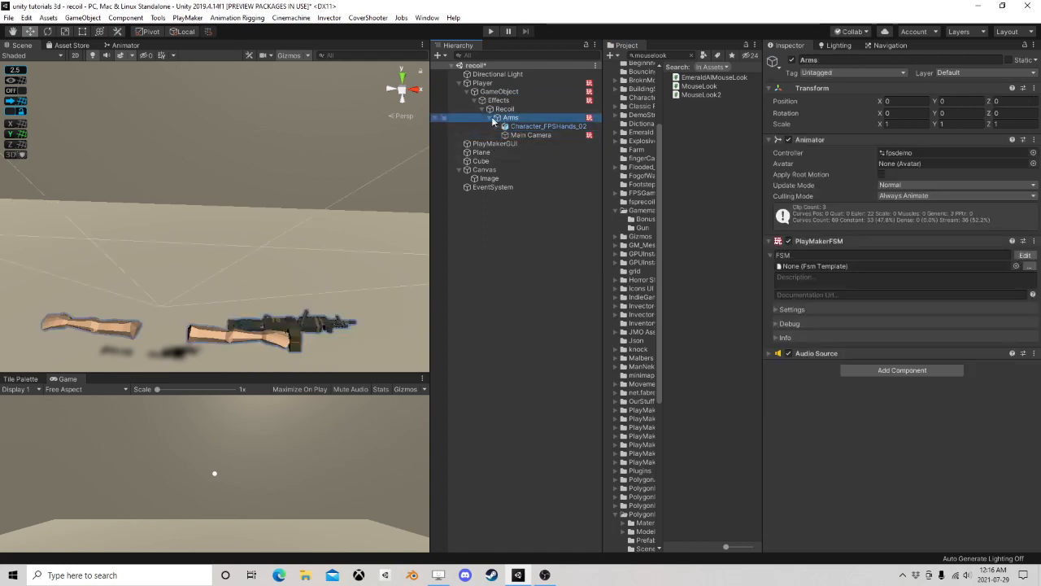
{"action": "left_click", "coordinate": [490, 118]}
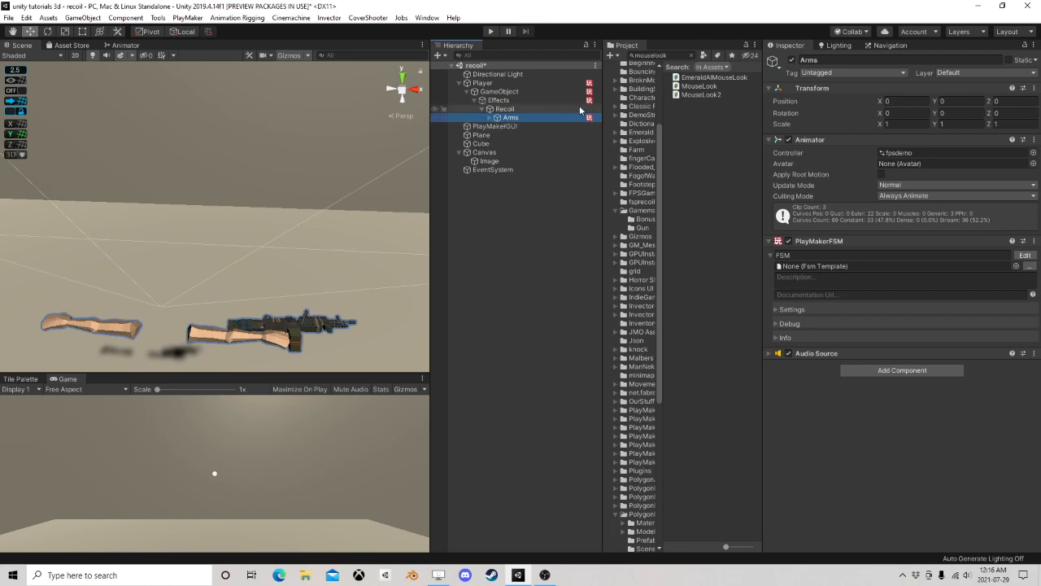
Step: Toggle the Arms object inactive and active again to demonstrate switching it on and off
{"action": "left_click", "coordinate": [792, 59]}
{"action": "left_click", "coordinate": [792, 60]}
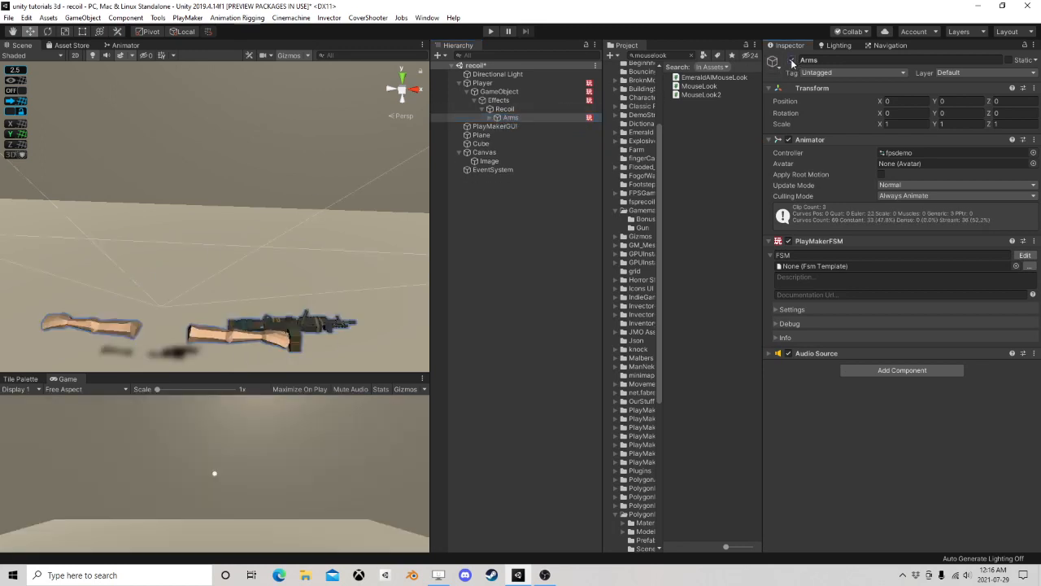
{"action": "left_click", "coordinate": [792, 60]}
{"action": "left_click", "coordinate": [792, 60]}
Step: Duplicate the Arms object twice under Recoil
{"action": "left_click", "coordinate": [525, 119]}
{"action": "key", "text": "ctrl+d"}
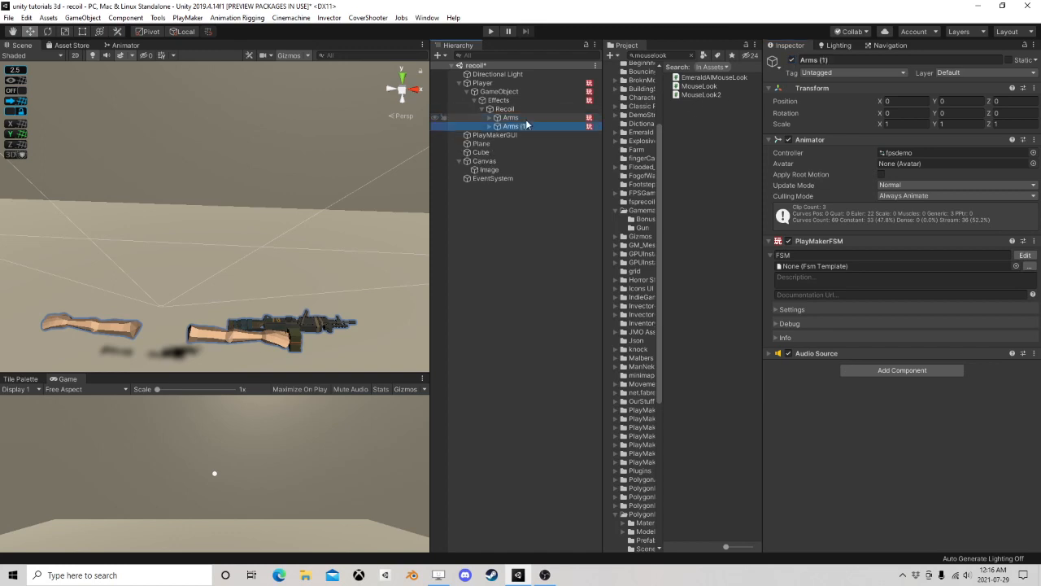
{"action": "key", "text": "ctrl+d"}
Step: Deactivate both duplicates of the Arms object and delete them
{"action": "left_click", "coordinate": [520, 126]}
{"action": "left_click", "coordinate": [517, 135], "text": "shift"}
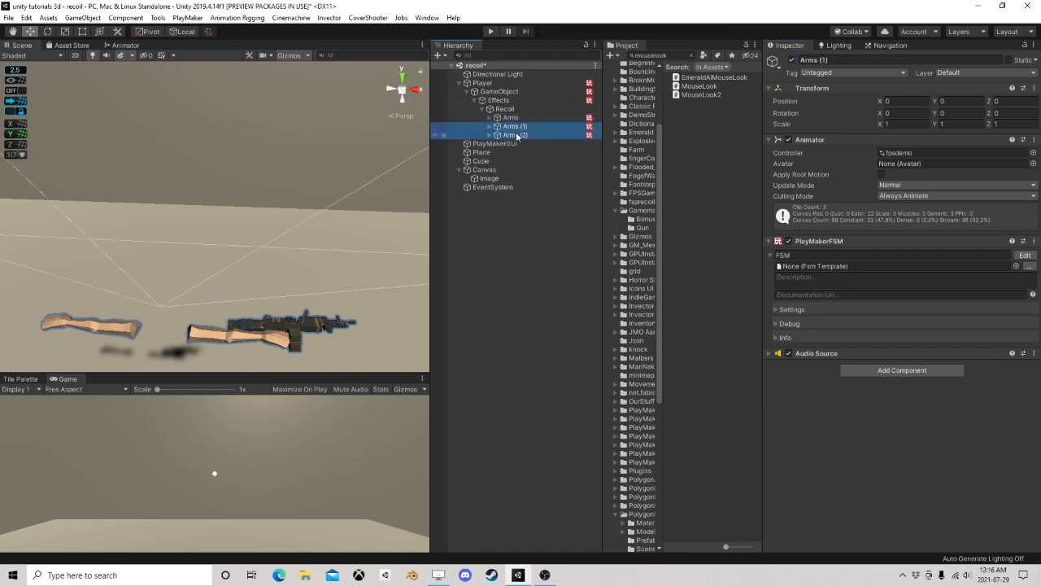
{"action": "left_click", "coordinate": [791, 60]}
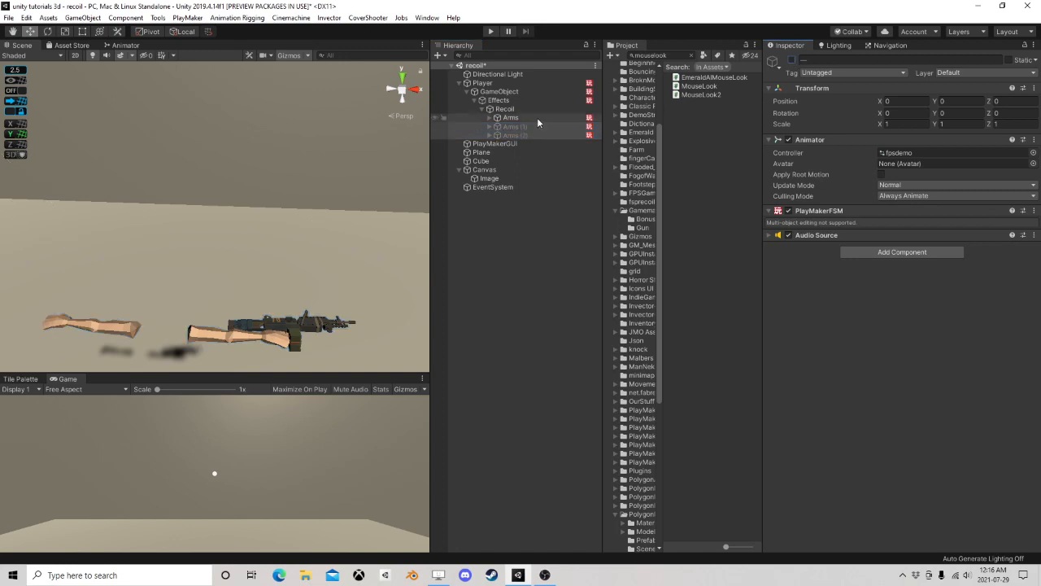
{"action": "left_click", "coordinate": [519, 135], "text": "shift"}
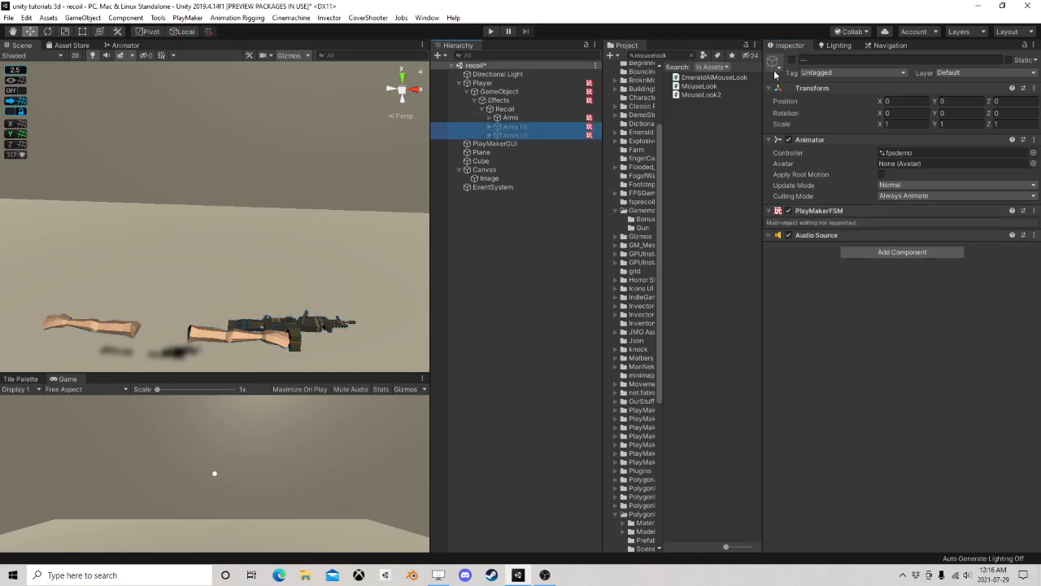
{"action": "key", "text": "Delete"}
Step: Open the animator graph of Arms and shift the EquipGun, gunIdle and Fire states together slightly away from the Entry node
{"action": "left_click", "coordinate": [519, 119]}
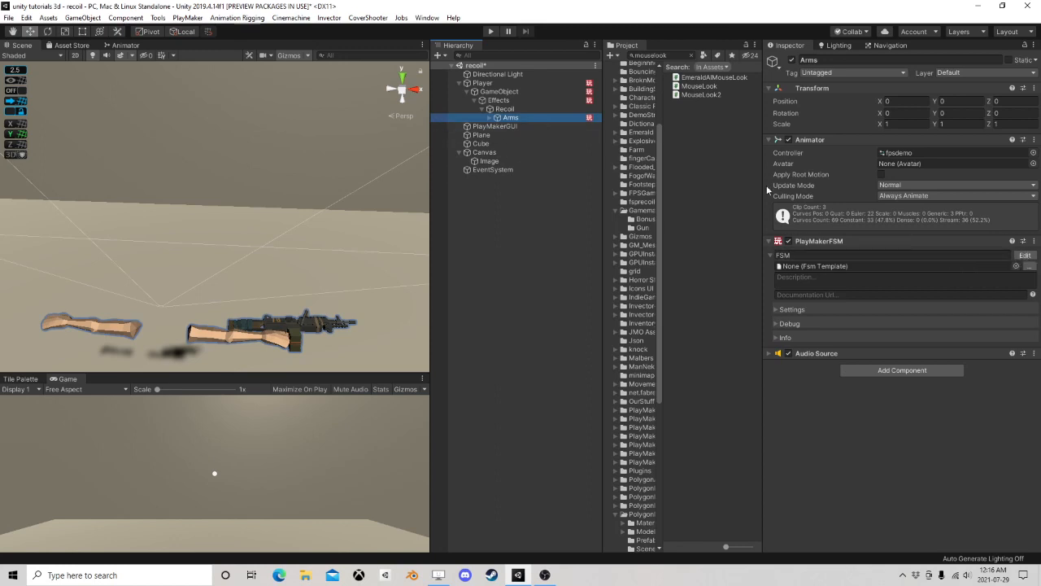
{"action": "left_click", "coordinate": [122, 44]}
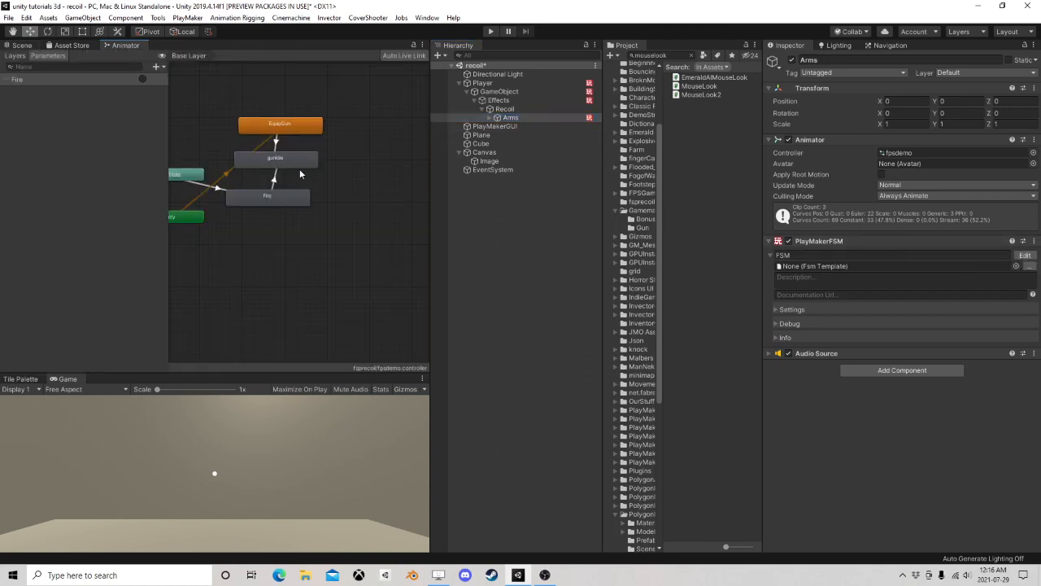
{"action": "left_click_drag", "start_coordinate": [215, 107], "coordinate": [351, 204]}
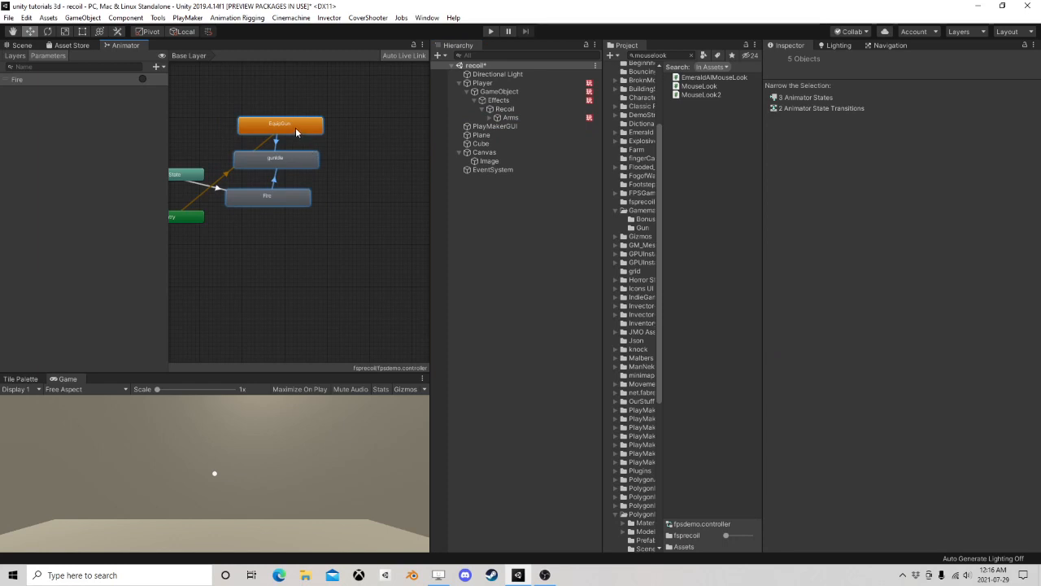
{"action": "left_click_drag", "start_coordinate": [295, 126], "coordinate": [323, 185]}
{"action": "scroll", "coordinate": [285, 152], "scroll_direction": "up", "scroll_amount": 3}
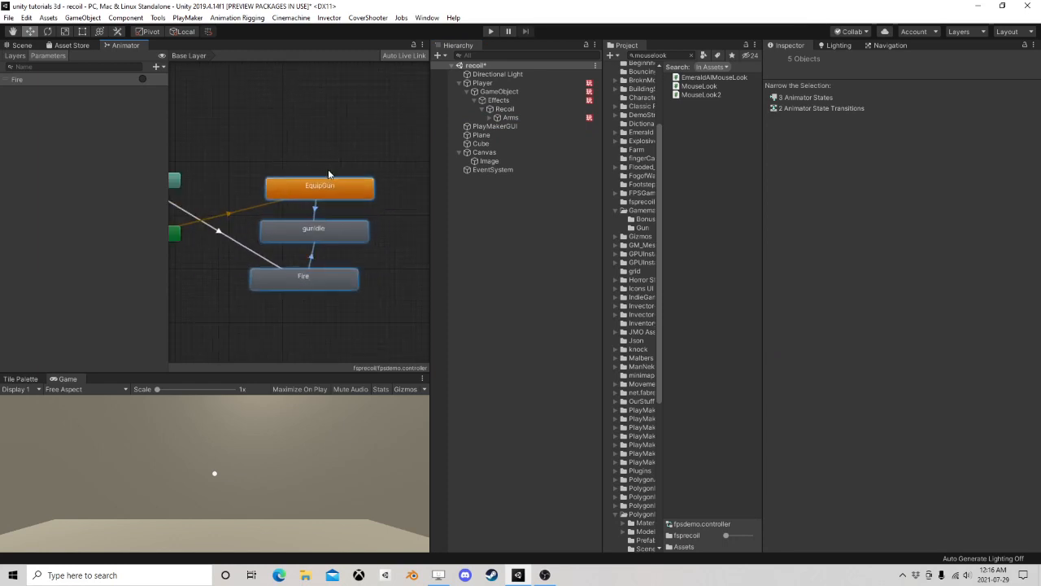
{"action": "left_click_drag", "start_coordinate": [312, 189], "coordinate": [299, 196]}
{"action": "left_click", "coordinate": [292, 149]}
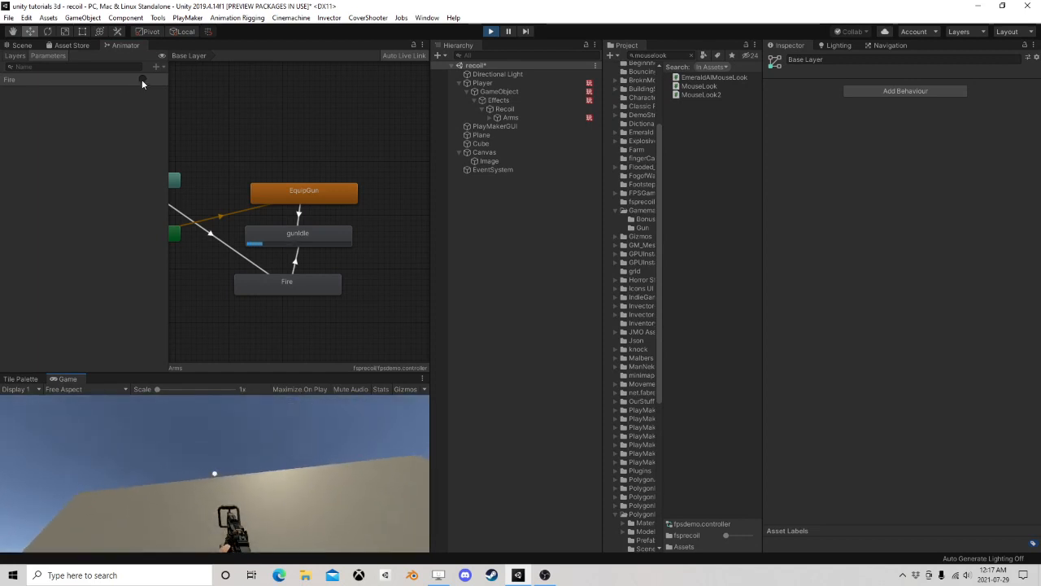
Step: Test the Arms animator's Fire trigger in play mode, stop the game and return to the scene
{"action": "left_click", "coordinate": [143, 79]}
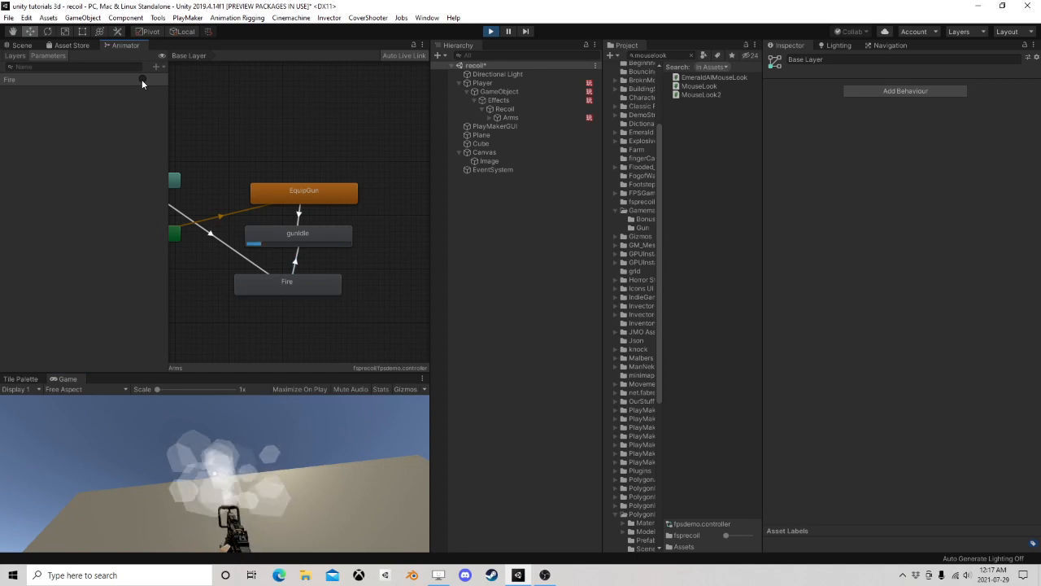
{"action": "left_click", "coordinate": [490, 31]}
{"action": "left_click", "coordinate": [31, 46]}
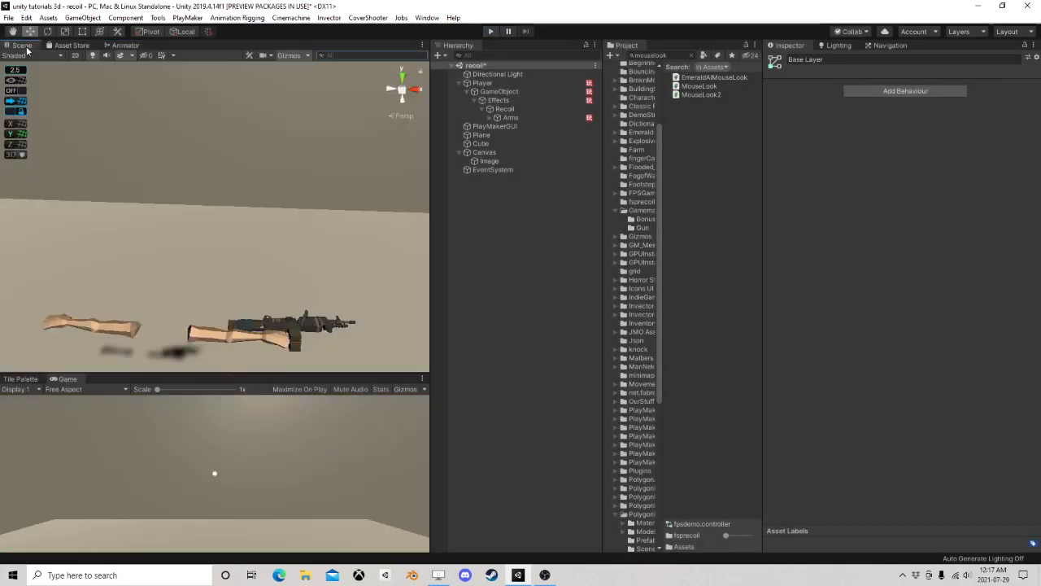
{"action": "scroll", "coordinate": [295, 165], "scroll_direction": "down", "scroll_amount": 3}
Step: Open the Arms FSM, move State 2 slightly farther from State 1 and review State 2's particle, audio and Send Event actions
{"action": "left_click", "coordinate": [512, 118]}
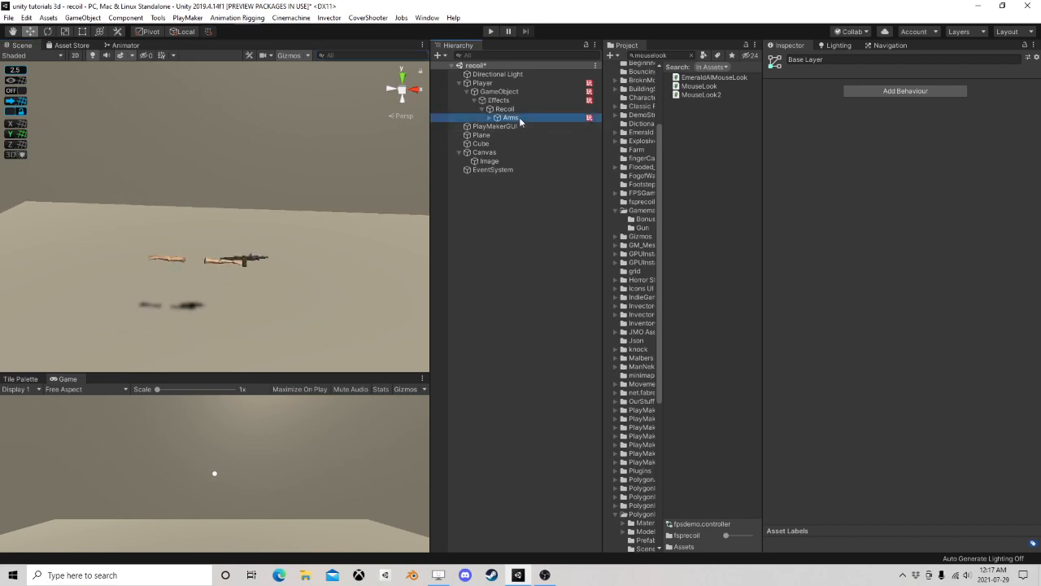
{"action": "left_click", "coordinate": [1022, 257]}
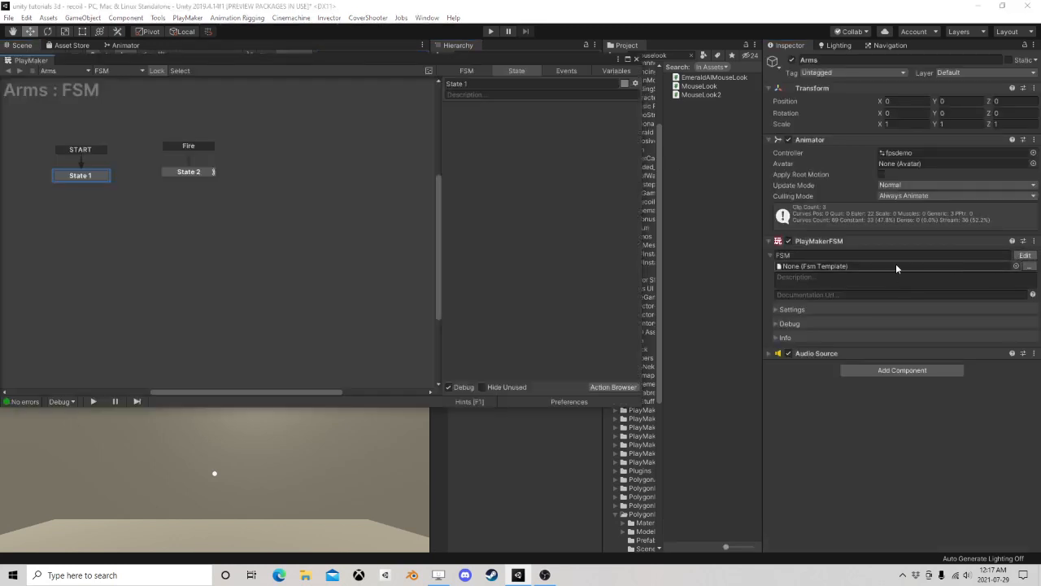
{"action": "left_click_drag", "start_coordinate": [195, 174], "coordinate": [231, 179]}
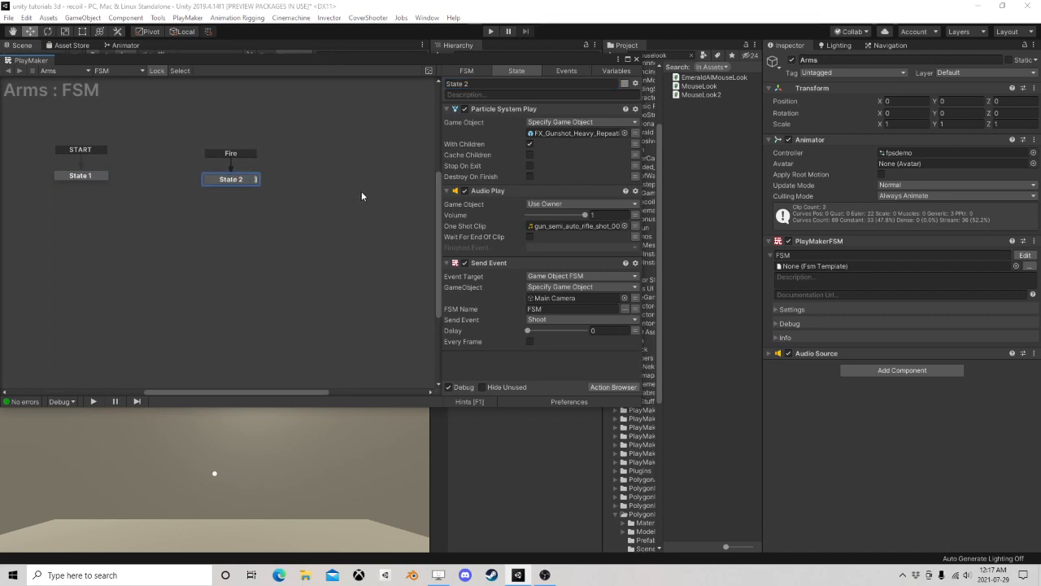
{"action": "scroll", "coordinate": [318, 186], "scroll_direction": "down", "scroll_amount": 2}
{"action": "left_click_drag", "start_coordinate": [604, 65], "coordinate": [669, 174]}
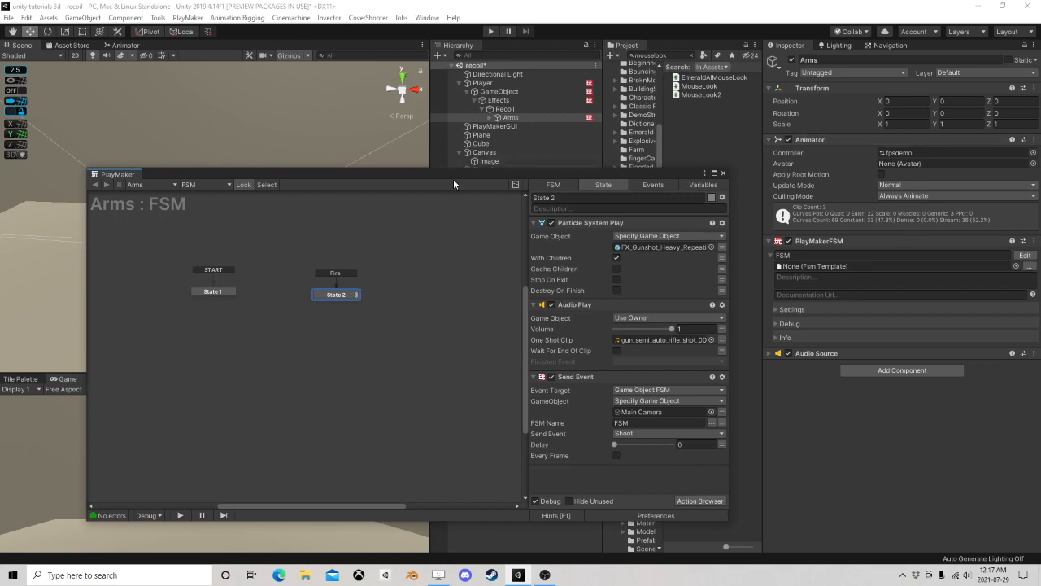
{"action": "left_click_drag", "start_coordinate": [453, 179], "coordinate": [378, 122]}
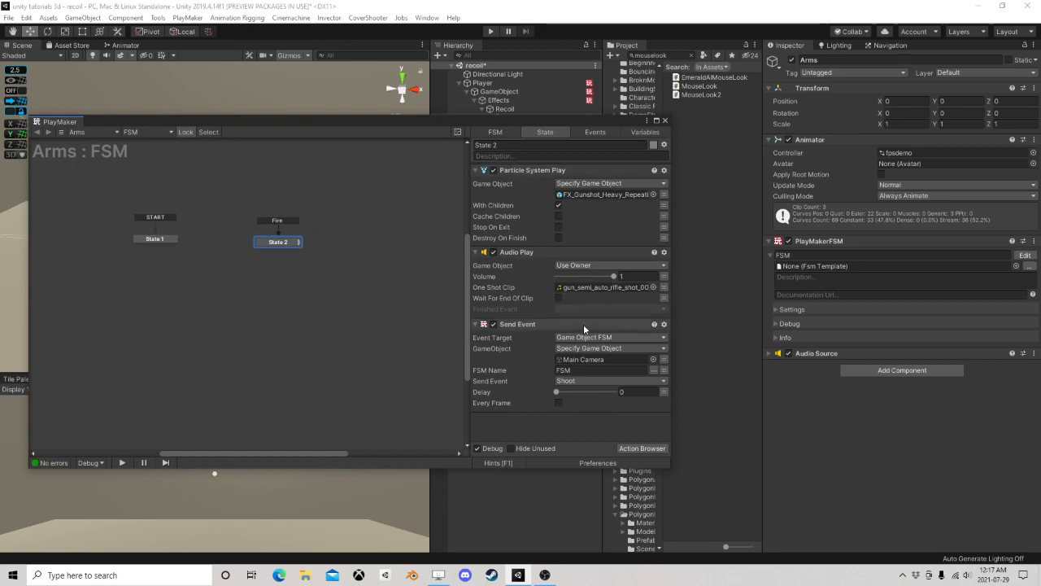
{"action": "left_click", "coordinate": [665, 121]}
Step: Review the Set Mouse Cursor action in the Player's Lock FSM and close the FSM editor
{"action": "left_click", "coordinate": [482, 82]}
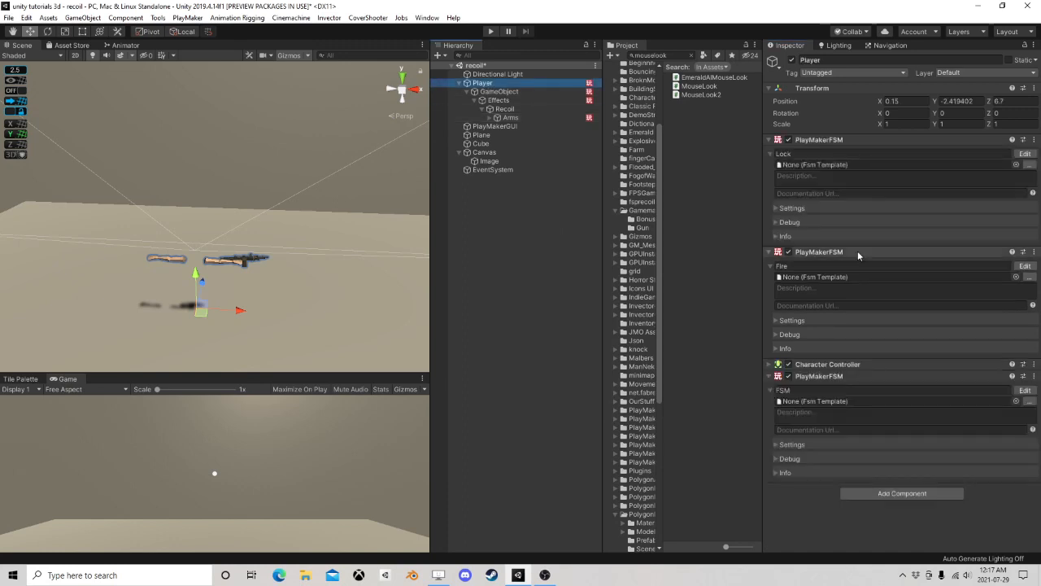
{"action": "left_click", "coordinate": [1025, 153]}
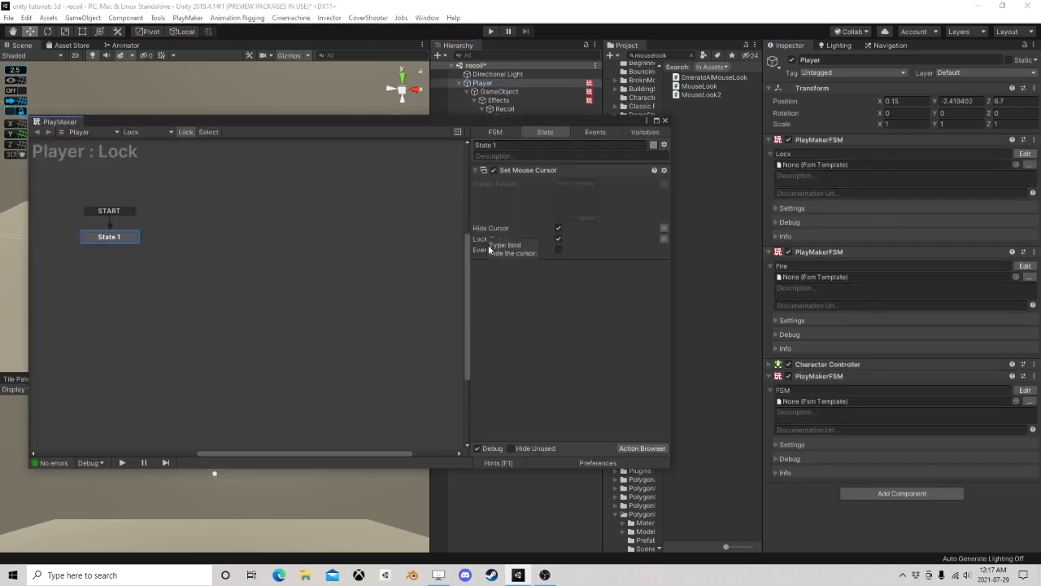
{"action": "left_click", "coordinate": [664, 120]}
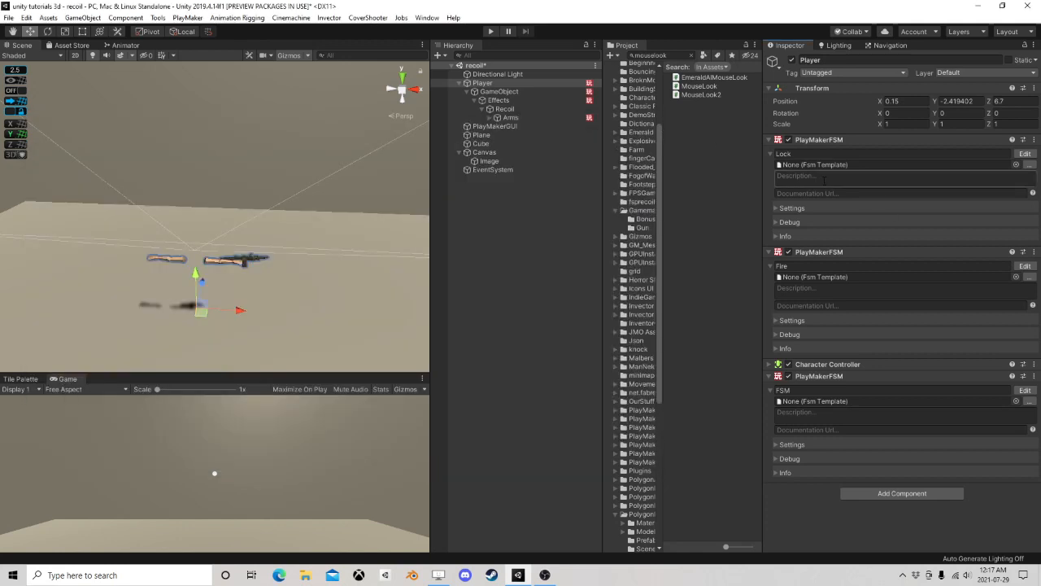
Step: Review the Player's Lock FSM, then both states of its Fire FSM, and close the FSM editor
{"action": "left_click", "coordinate": [1025, 153]}
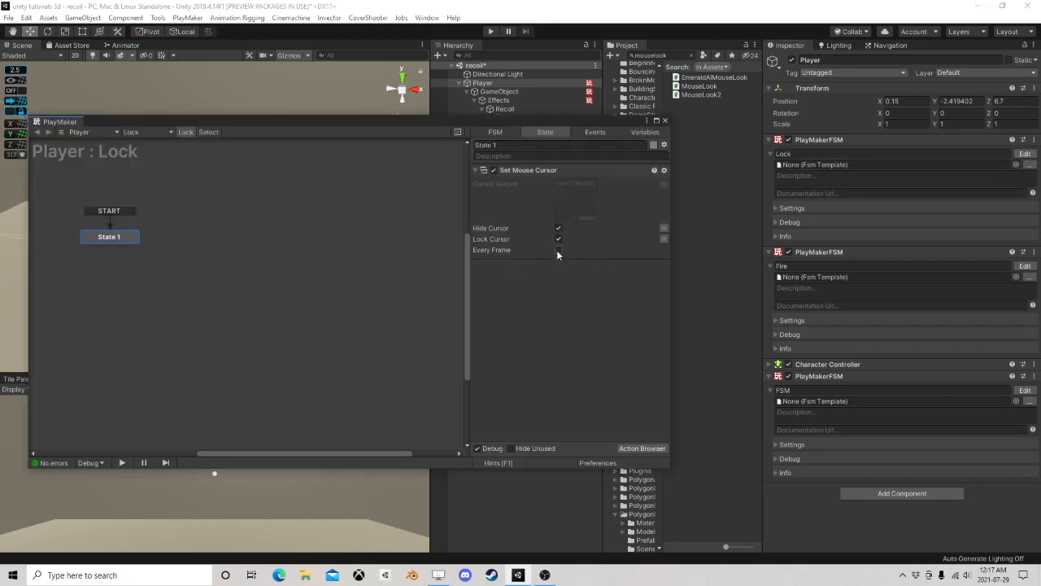
{"action": "left_click", "coordinate": [664, 121]}
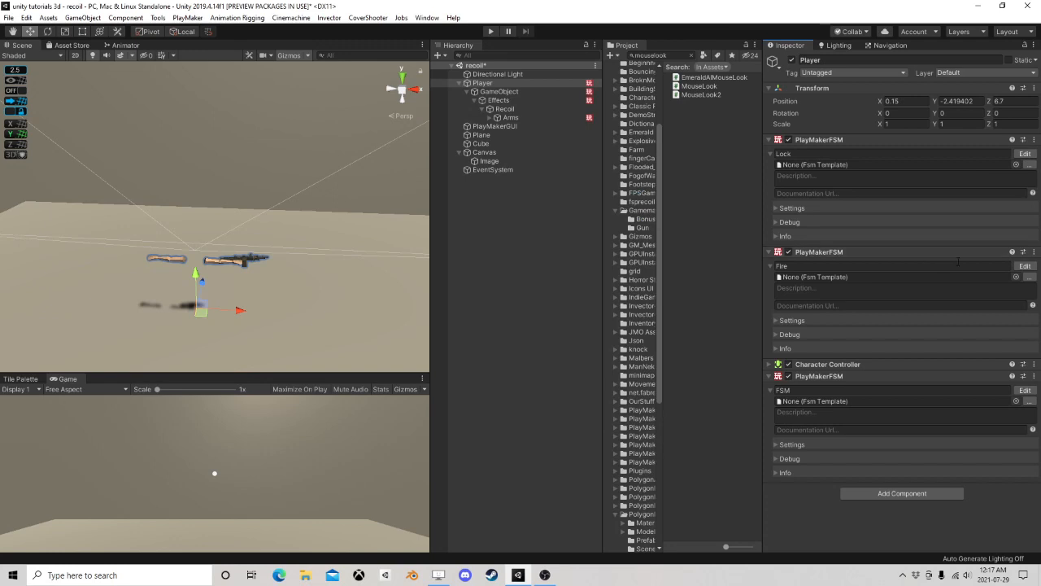
{"action": "left_click", "coordinate": [1025, 266]}
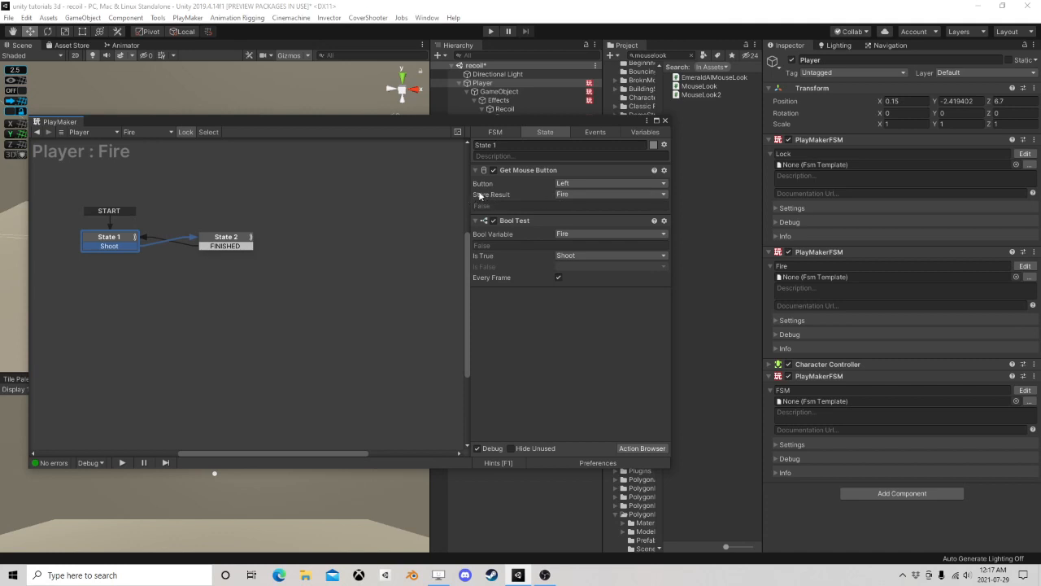
{"action": "left_click", "coordinate": [236, 238]}
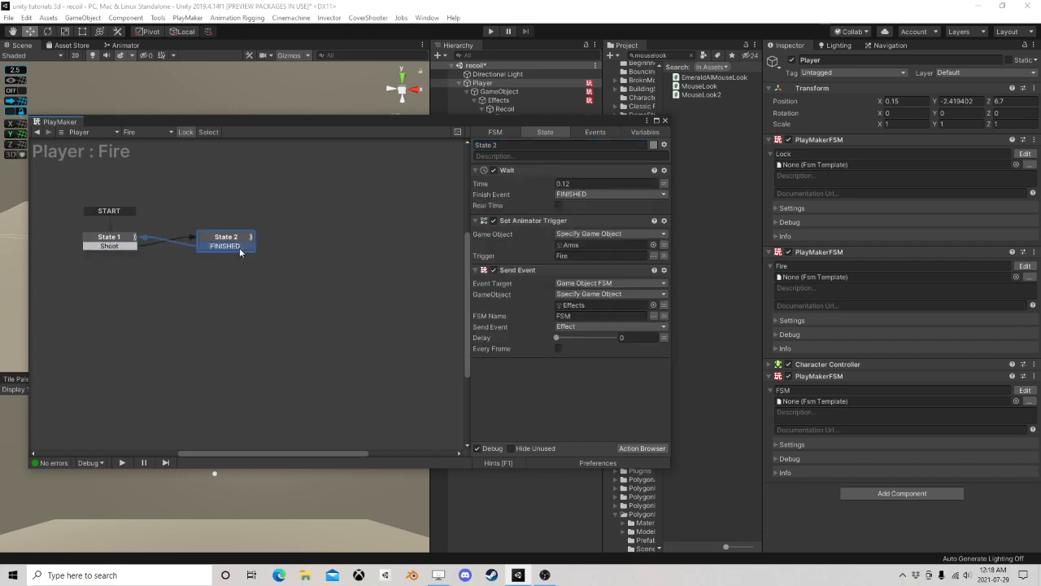
{"action": "left_click", "coordinate": [665, 121]}
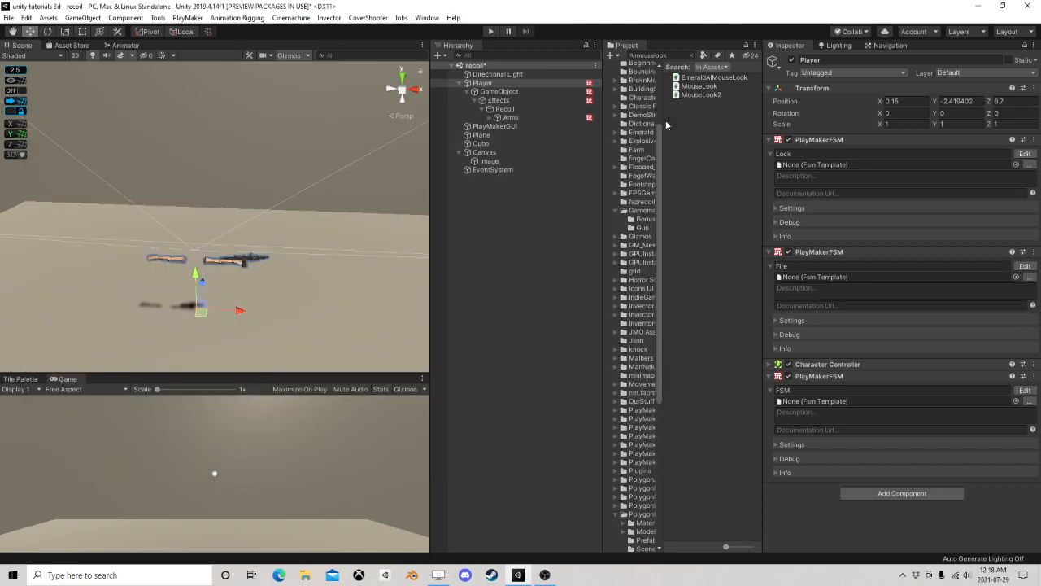
Step: In the Player's movement FSM, set the Get Axis Vector action's Relative To object to Arms and close the editor
{"action": "left_click", "coordinate": [1024, 391]}
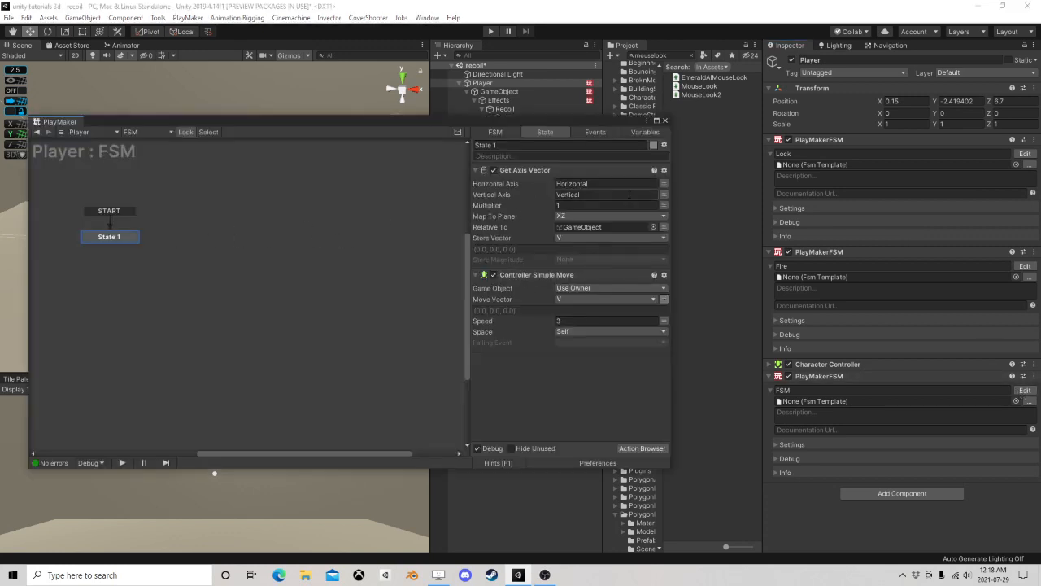
{"action": "left_click_drag", "start_coordinate": [624, 121], "coordinate": [368, 113]}
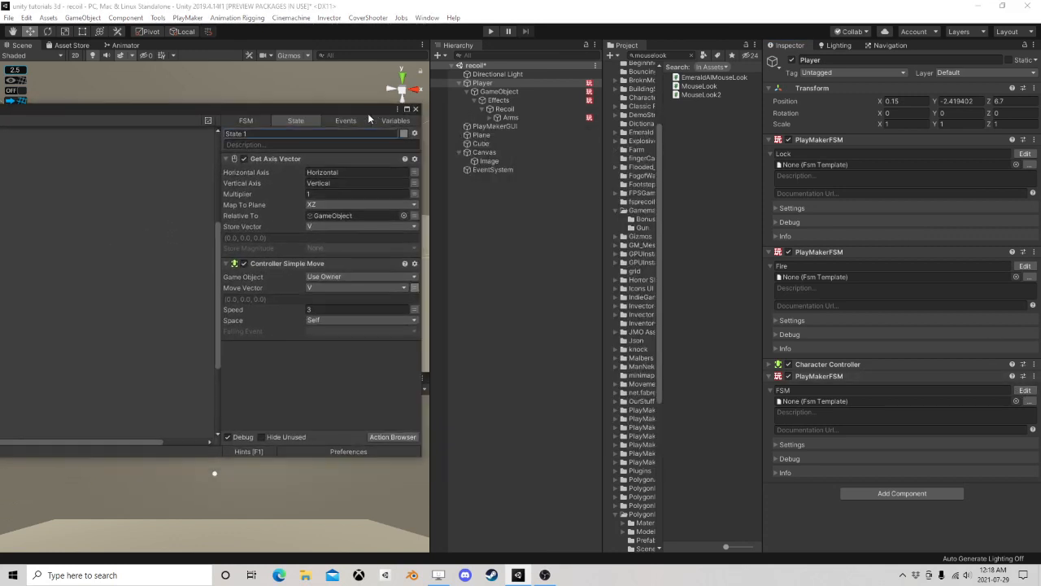
{"action": "left_click", "coordinate": [488, 118]}
{"action": "left_click", "coordinate": [489, 118]}
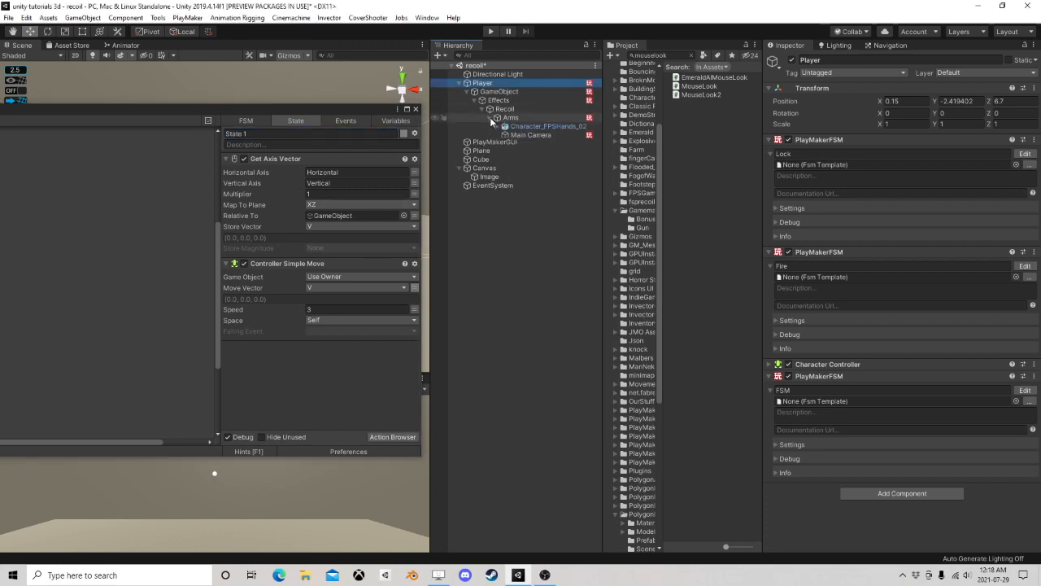
{"action": "left_click_drag", "start_coordinate": [511, 118], "coordinate": [346, 216]}
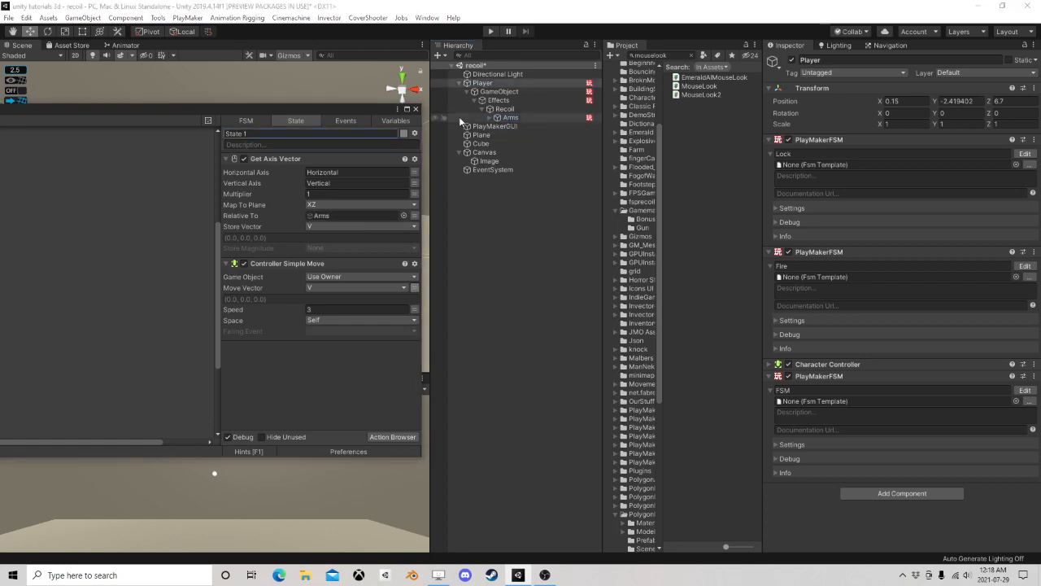
{"action": "left_click", "coordinate": [415, 110]}
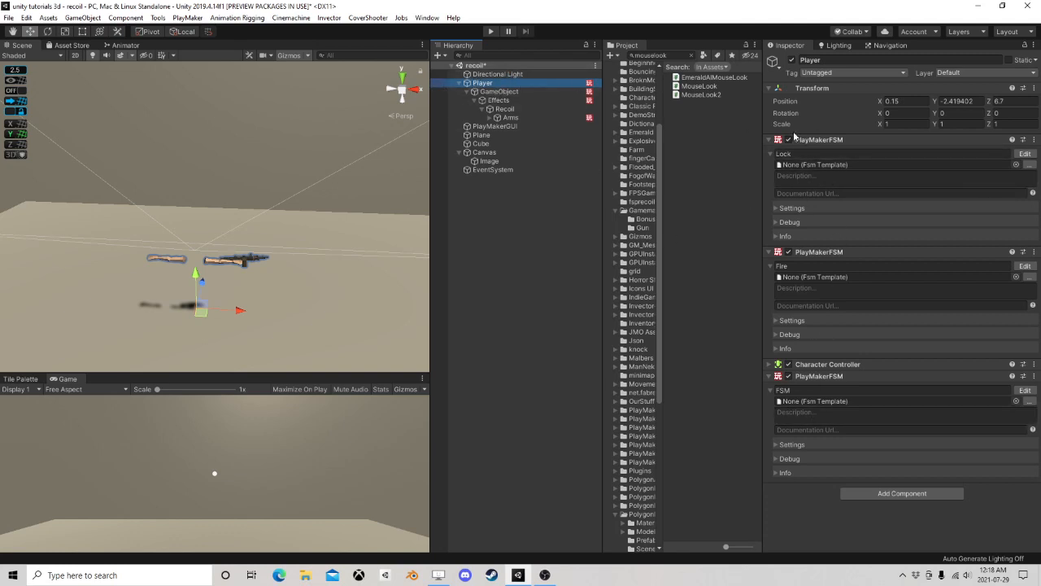
Step: Review the particle, audio and Send Event actions in State 2 of the Arms FSM and close the editor
{"action": "left_click", "coordinate": [508, 117]}
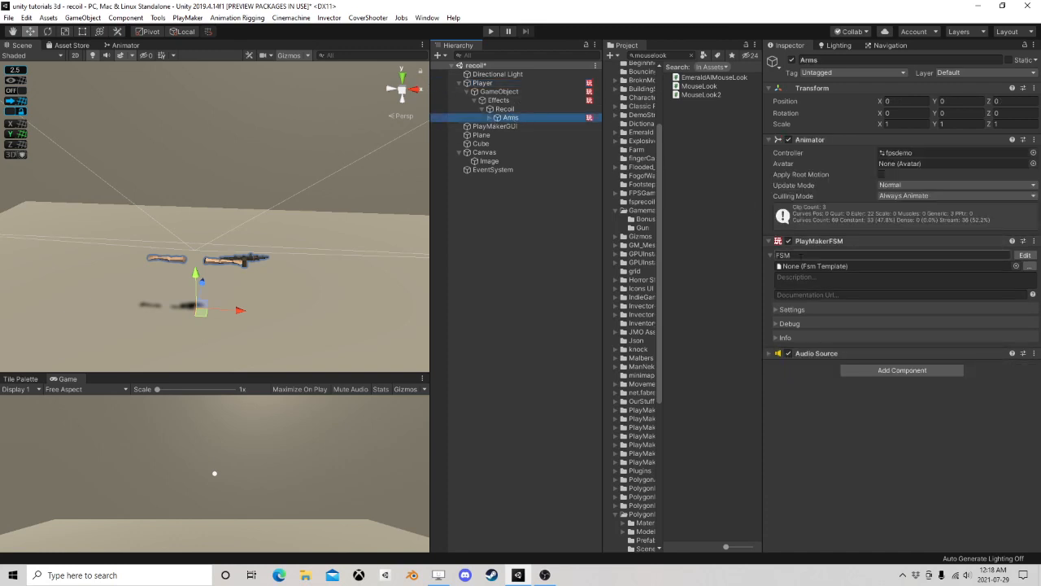
{"action": "left_click", "coordinate": [1016, 256]}
{"action": "left_click", "coordinate": [231, 232]}
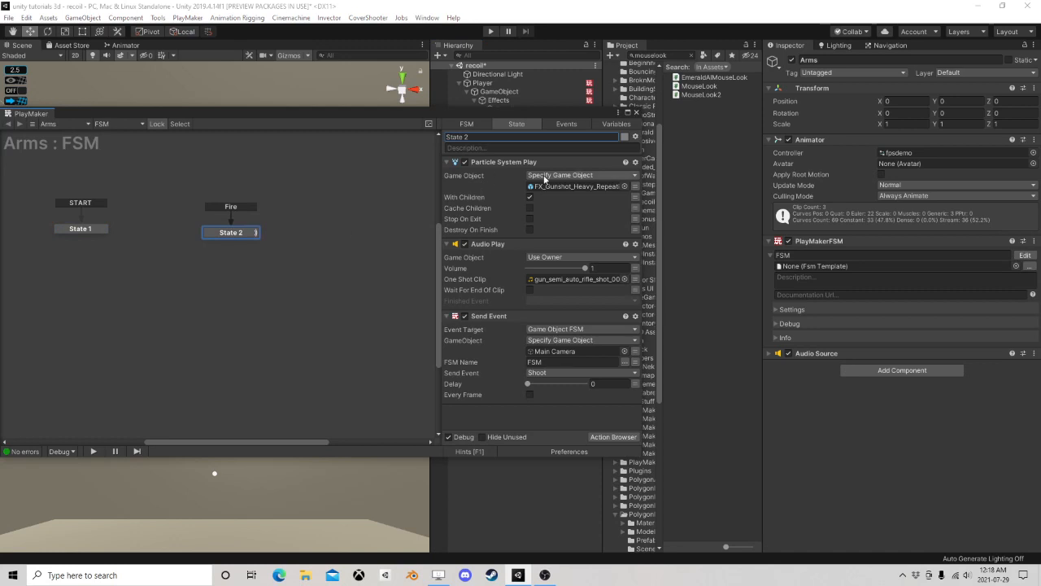
{"action": "left_click", "coordinate": [638, 114]}
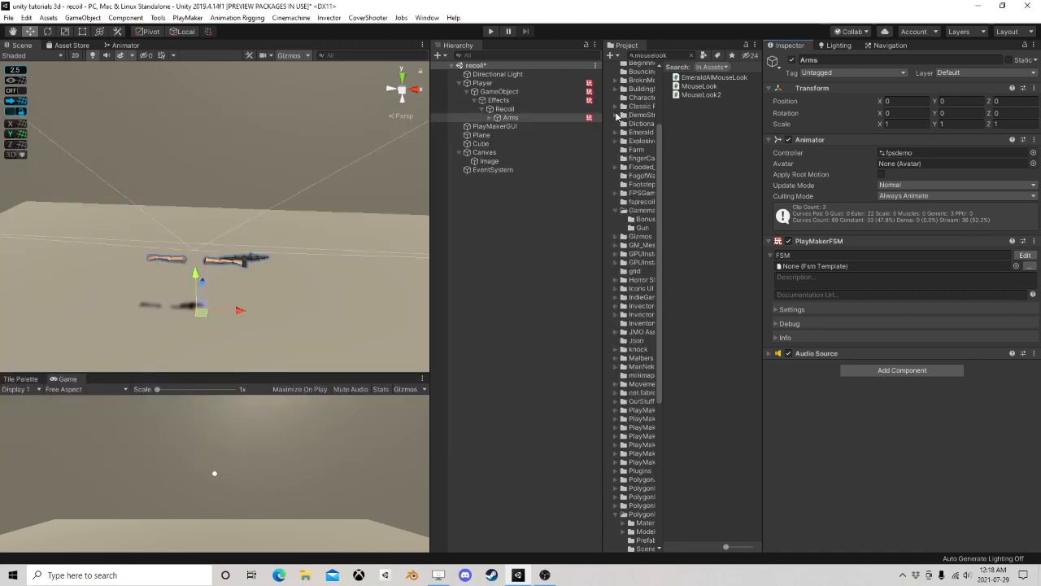
Step: Select the Player and examine its arms and gun in the scene from several angles
{"action": "right_click_drag", "start_coordinate": [260, 236], "coordinate": [265, 207]}
{"action": "middle_click_drag", "start_coordinate": [189, 217], "coordinate": [232, 186]}
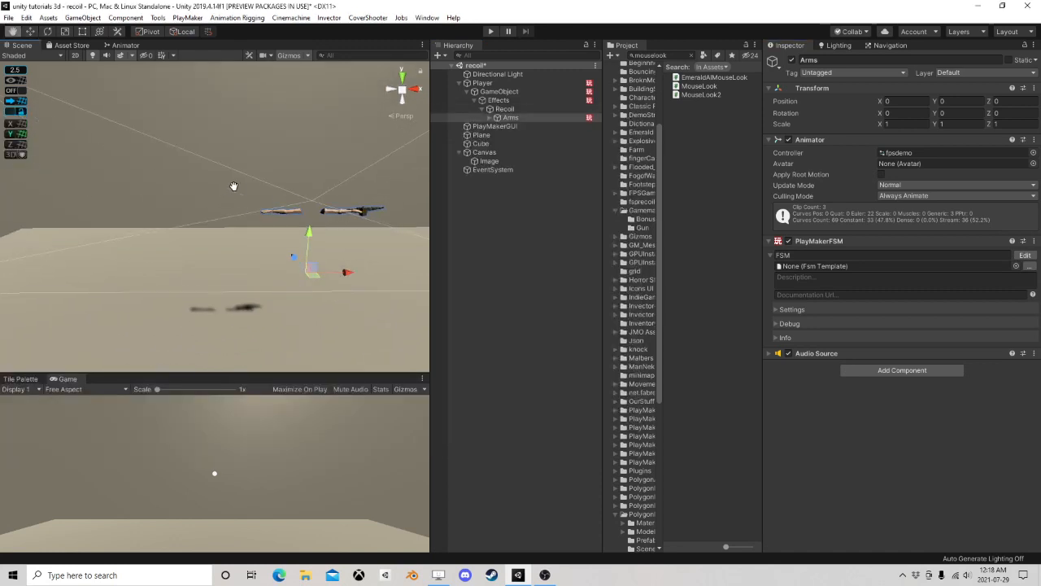
{"action": "scroll", "coordinate": [293, 189], "scroll_direction": "up", "scroll_amount": 1}
{"action": "middle_click_drag", "start_coordinate": [313, 187], "coordinate": [284, 197]}
{"action": "scroll", "coordinate": [413, 151], "scroll_direction": "up", "scroll_amount": 2}
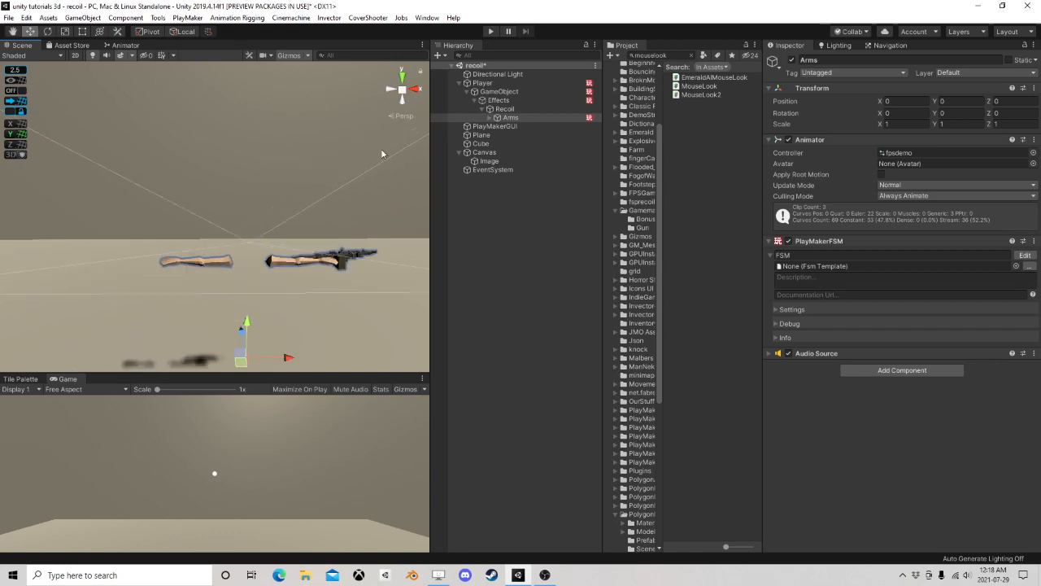
{"action": "left_click", "coordinate": [484, 83]}
{"action": "left_click_drag", "start_coordinate": [294, 119], "coordinate": [334, 176], "text": "alt"}
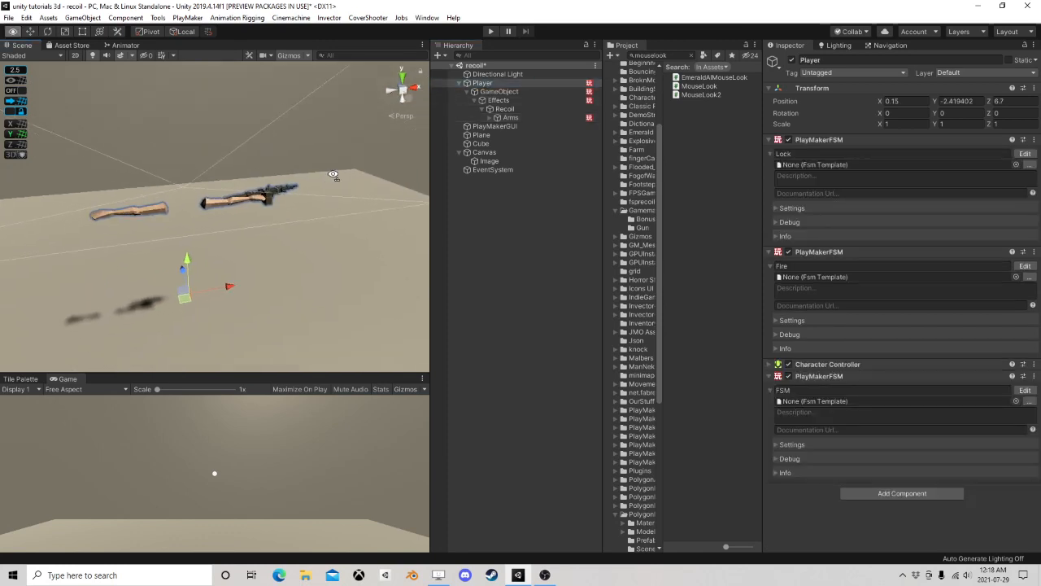
{"action": "scroll", "coordinate": [286, 179], "scroll_direction": "down", "scroll_amount": 4}
{"action": "middle_click_drag", "start_coordinate": [224, 189], "coordinate": [254, 192]}
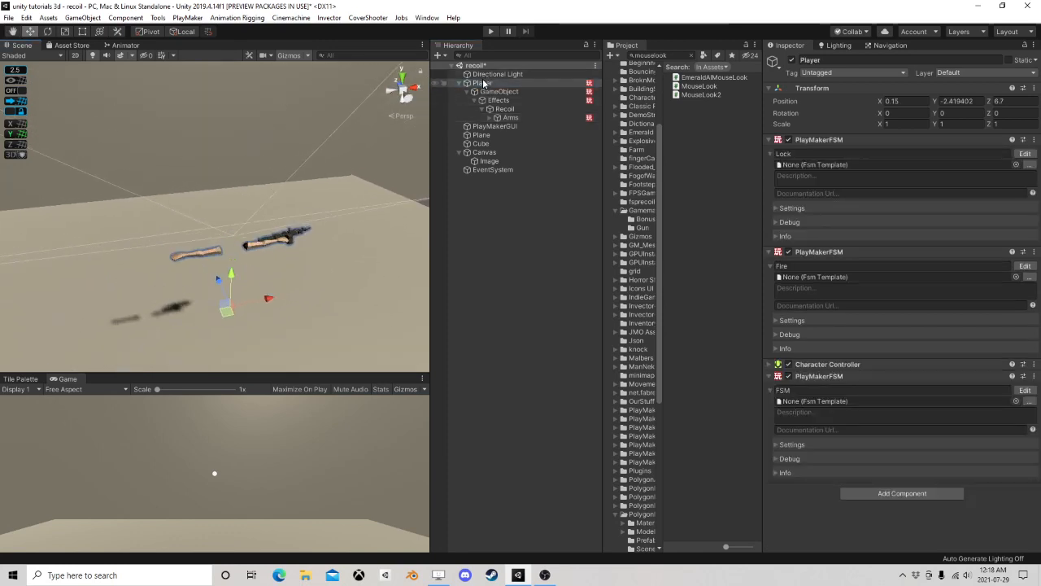
Step: Compare the components of GameObject, Effects, Recoil and Arms in the nested hierarchy under the Player
{"action": "left_click", "coordinate": [498, 100]}
{"action": "left_click", "coordinate": [502, 110]}
{"action": "left_click", "coordinate": [508, 119]}
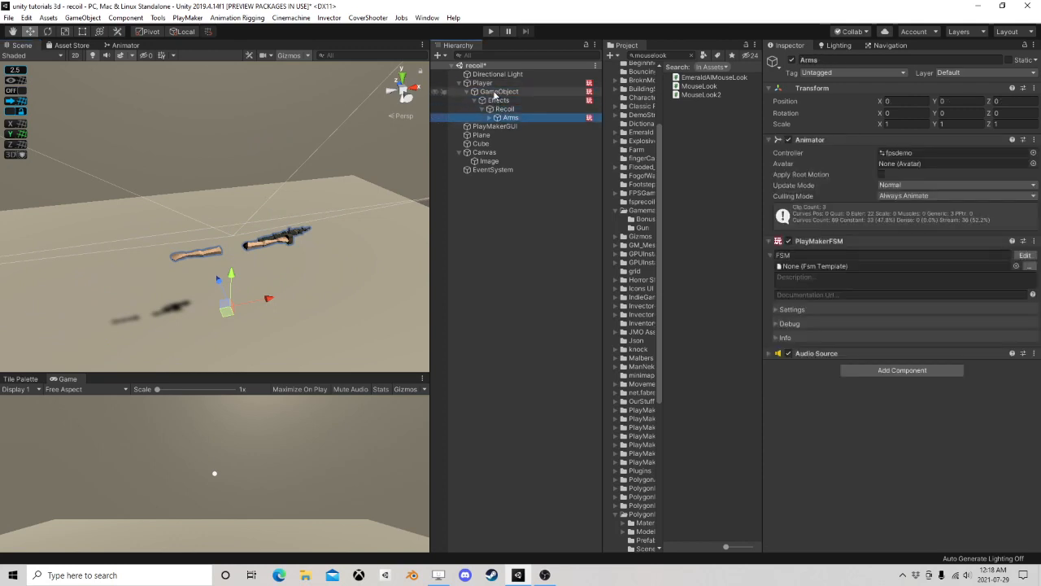
{"action": "left_click", "coordinate": [494, 92]}
{"action": "left_click", "coordinate": [500, 101]}
{"action": "left_click", "coordinate": [502, 110]}
{"action": "left_click", "coordinate": [487, 91]}
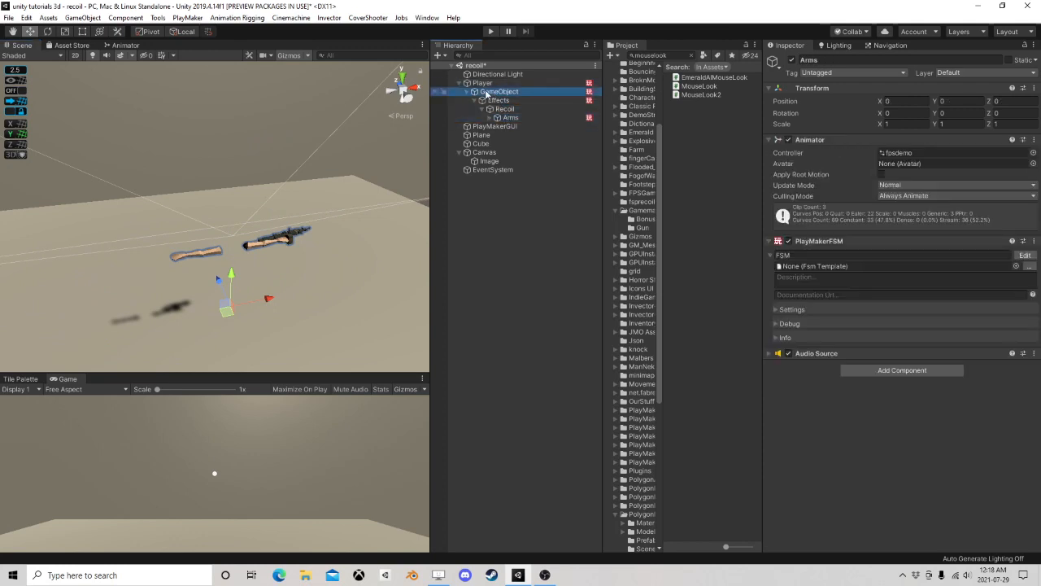
{"action": "left_click", "coordinate": [498, 100]}
{"action": "left_click", "coordinate": [503, 109]}
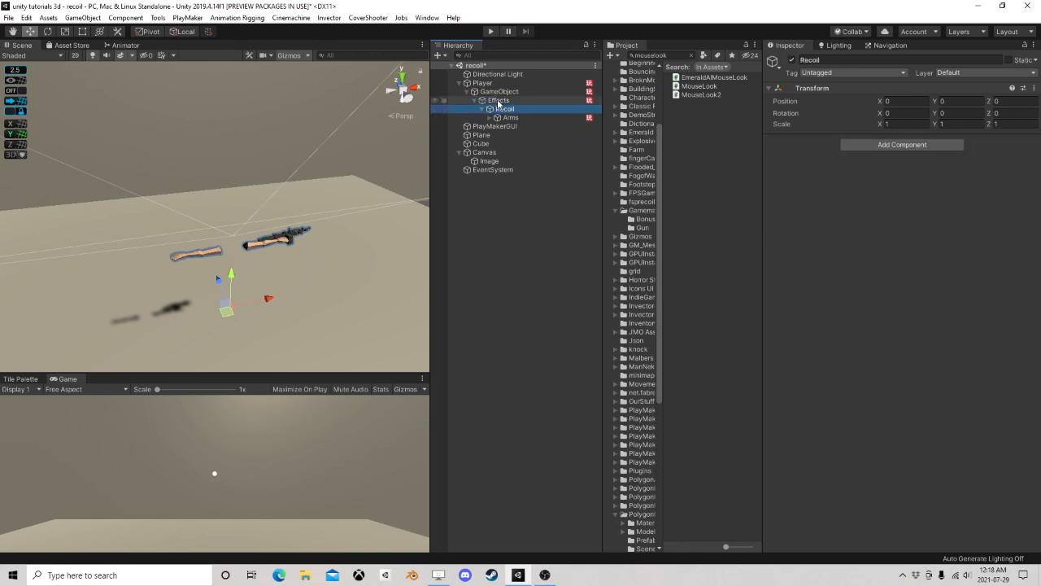
{"action": "left_click", "coordinate": [498, 100]}
{"action": "left_click", "coordinate": [491, 93]}
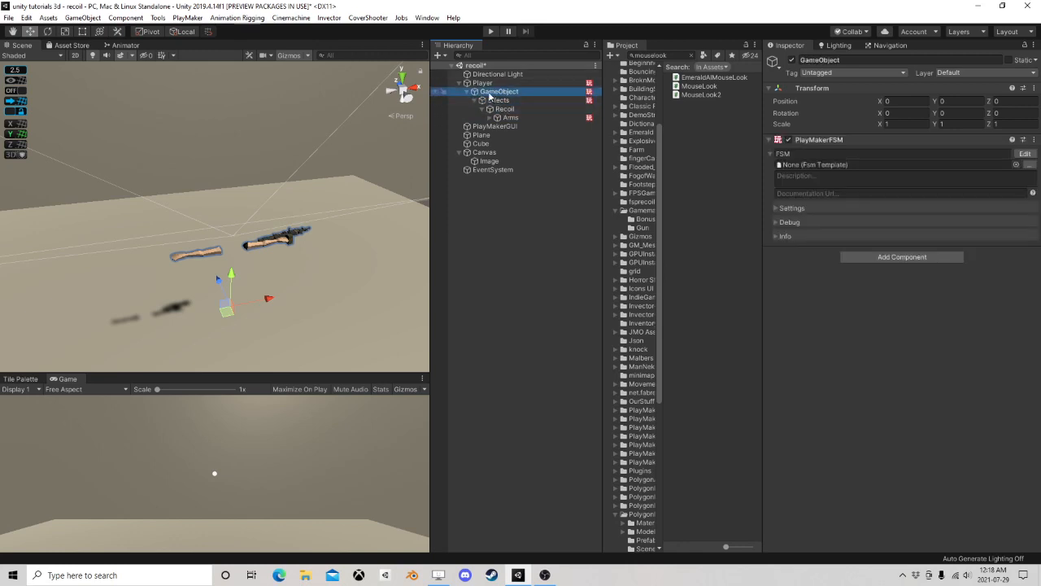
Step: Review the Mouse Look 2 action in the FSM of the Player's child GameObject and close the editor
{"action": "left_click", "coordinate": [494, 100]}
{"action": "left_click", "coordinate": [491, 92]}
{"action": "left_click", "coordinate": [481, 83]}
{"action": "left_click", "coordinate": [492, 92]}
{"action": "left_click", "coordinate": [1022, 156]}
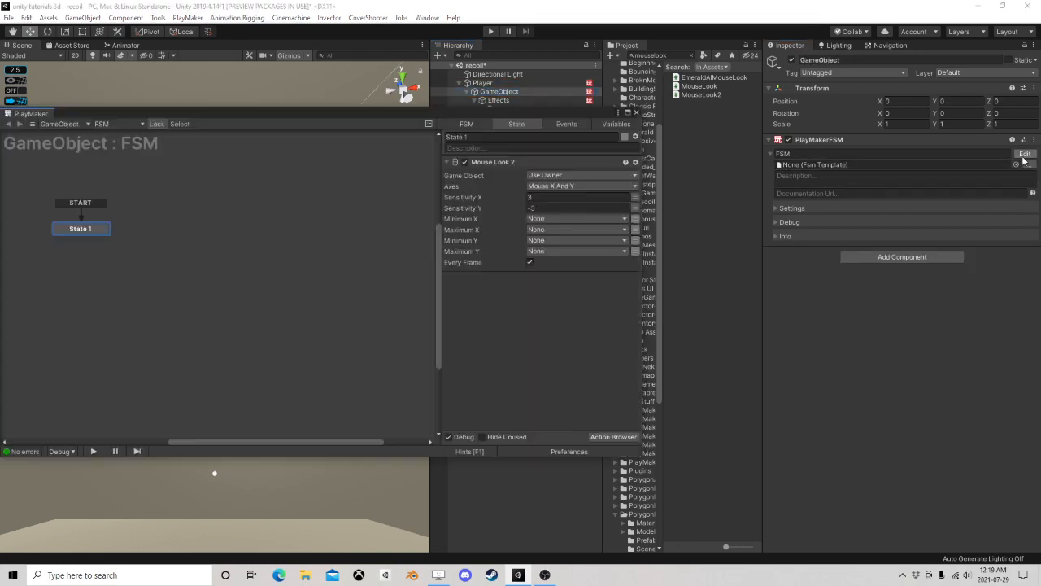
{"action": "left_click_drag", "start_coordinate": [637, 114], "coordinate": [496, 44]}
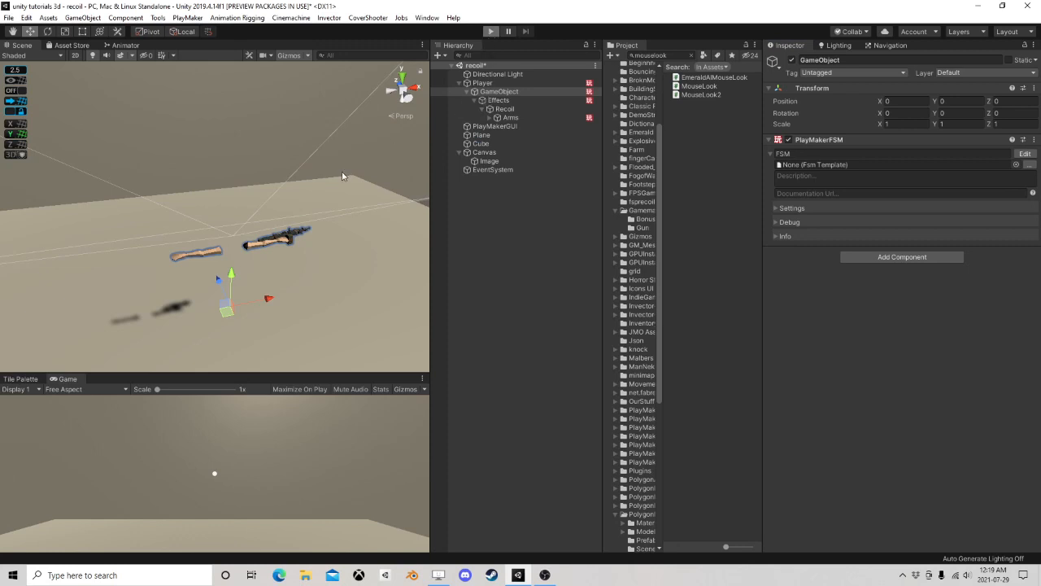
Step: Run the scene, look around in the game and examine the selected Player from another angle in the scene
{"action": "key", "text": "ctrl+p"}
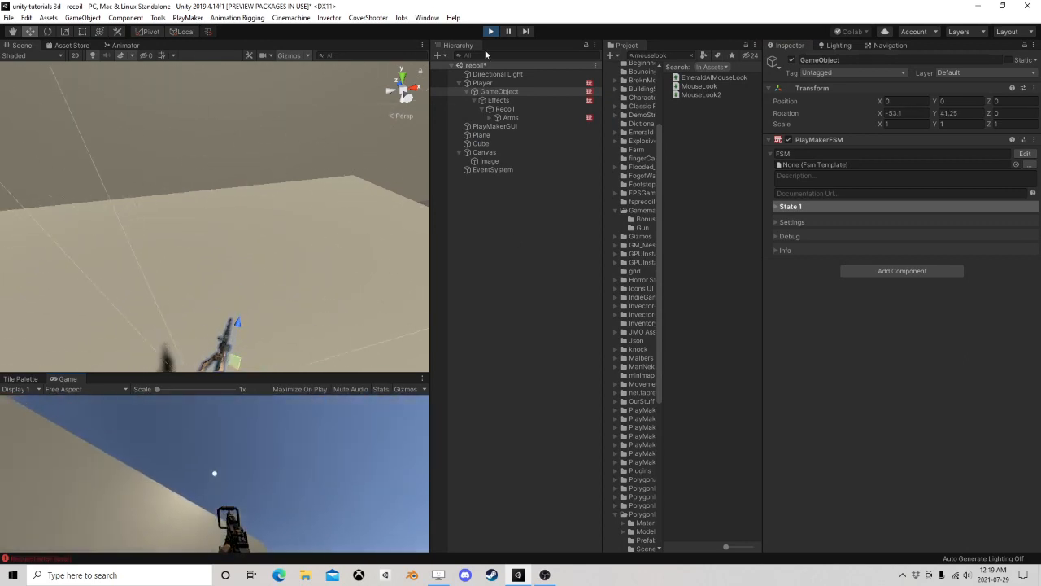
{"action": "left_click", "coordinate": [491, 84]}
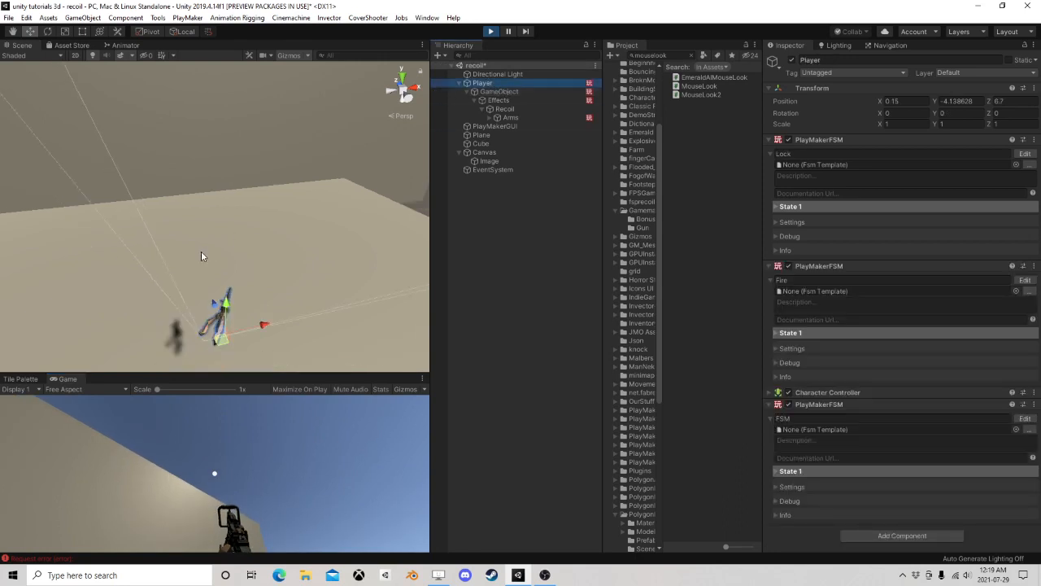
{"action": "right_click_drag", "start_coordinate": [203, 256], "coordinate": [392, 318]}
{"action": "middle_click_drag", "start_coordinate": [163, 213], "coordinate": [259, 241]}
{"action": "scroll", "coordinate": [274, 242], "scroll_direction": "up", "scroll_amount": 1}
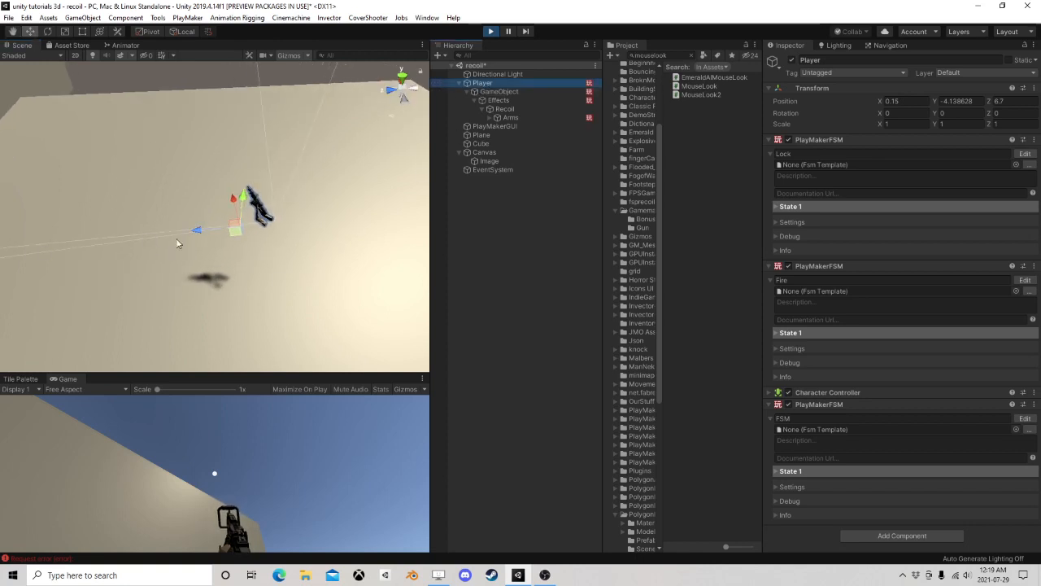
Step: Check the child GameObject's running Mouse Look 2 action and look around in the game to watch its rotation
{"action": "left_click", "coordinate": [511, 92]}
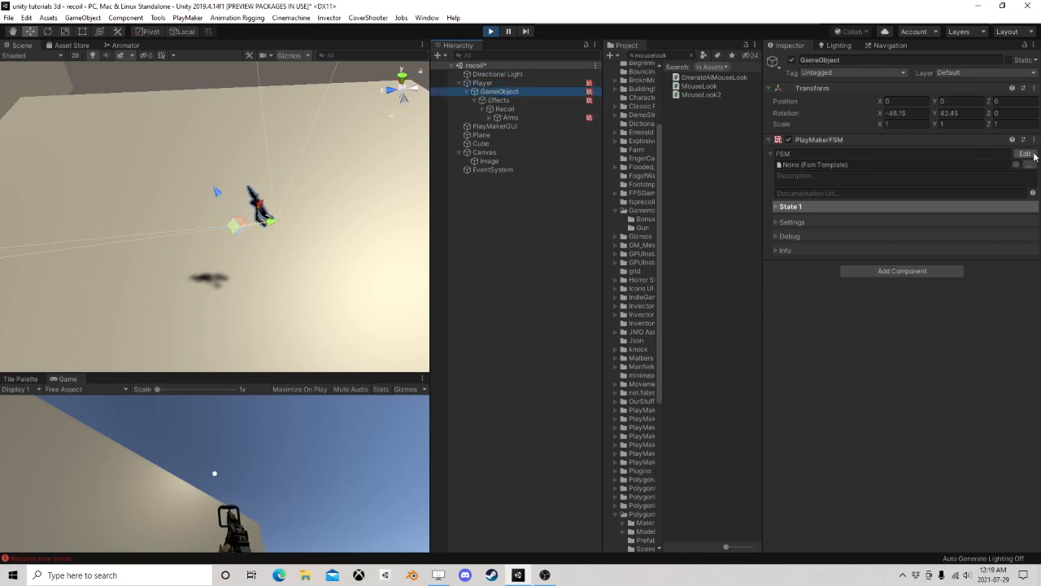
{"action": "left_click", "coordinate": [1029, 154]}
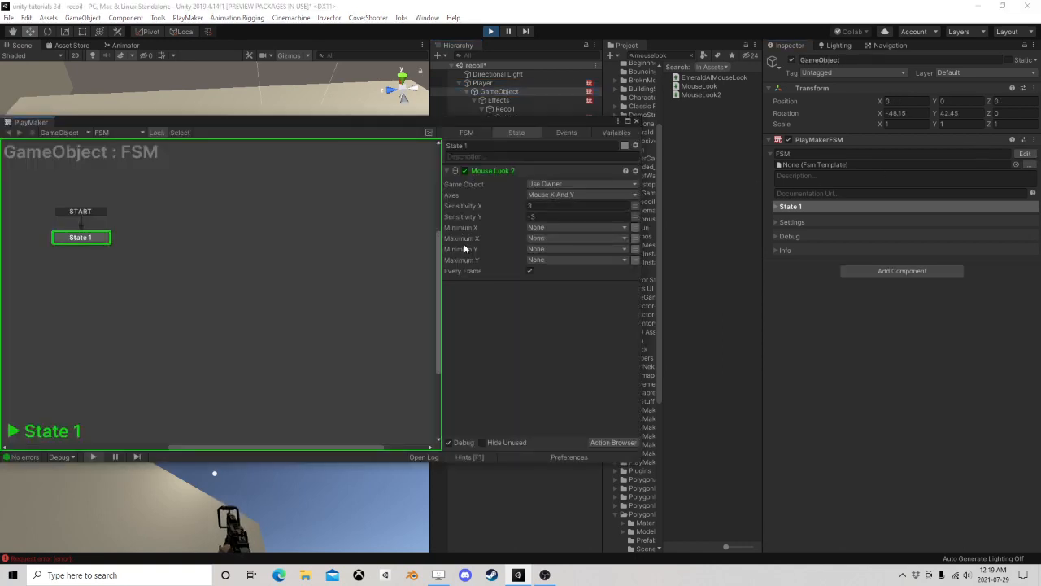
{"action": "left_click", "coordinate": [636, 122]}
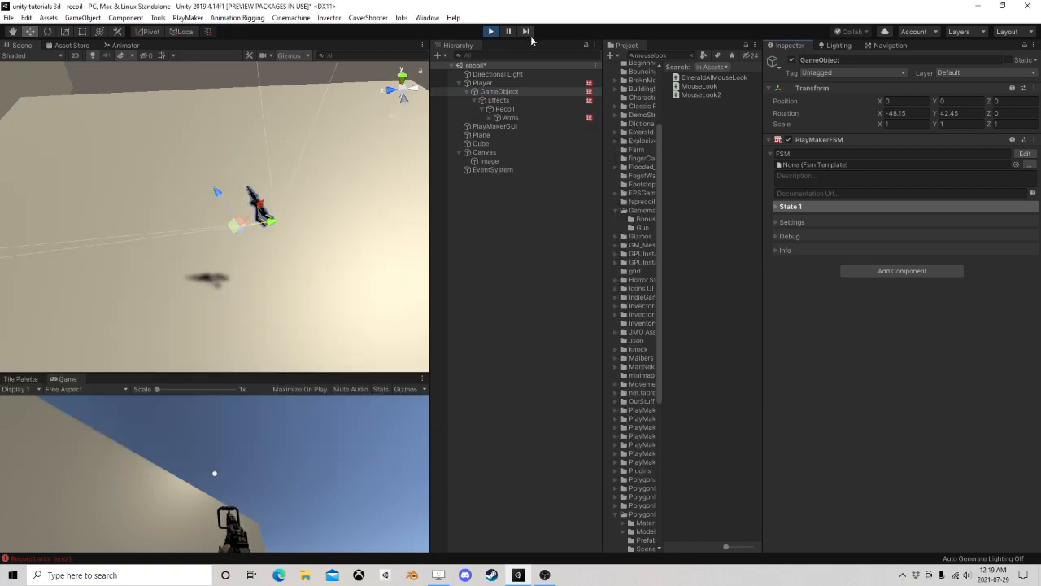
{"action": "left_click", "coordinate": [300, 481]}
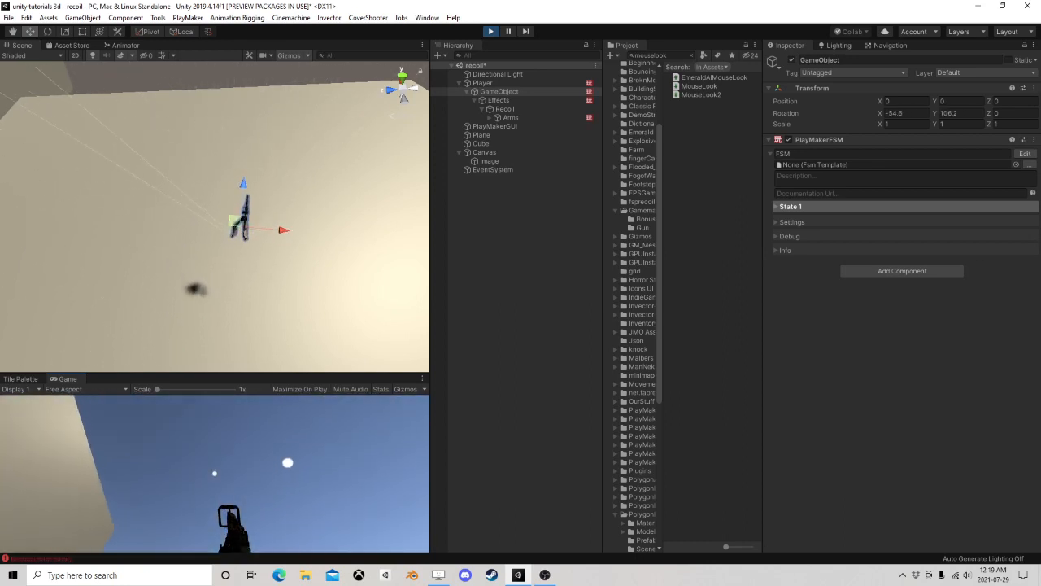
Step: Select the Player in play mode and walk it around the plane in several directions to watch its position
{"action": "left_click", "coordinate": [497, 81]}
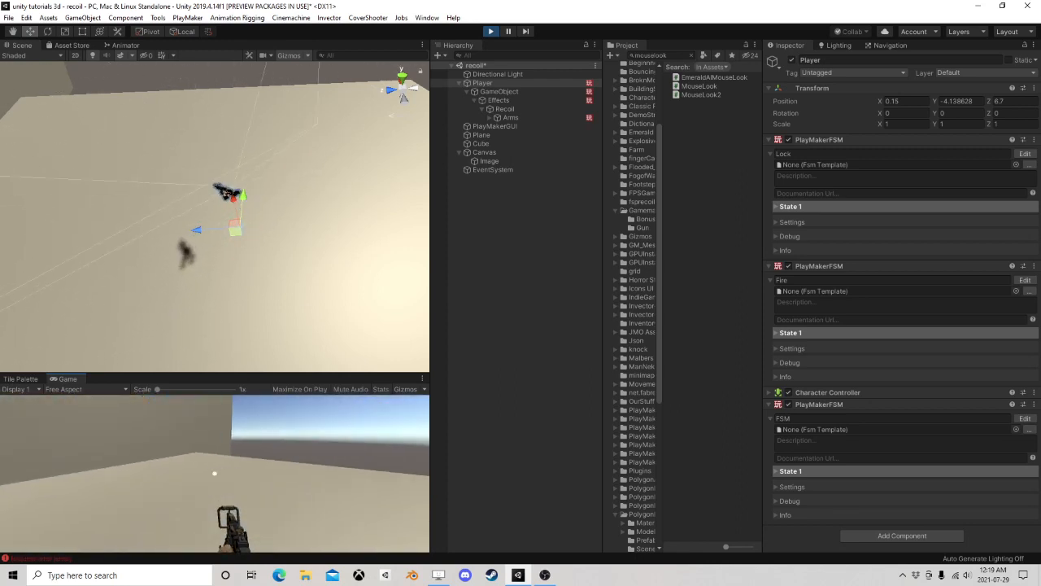
{"action": "key", "text": "d"}
{"action": "key", "text": "w"}
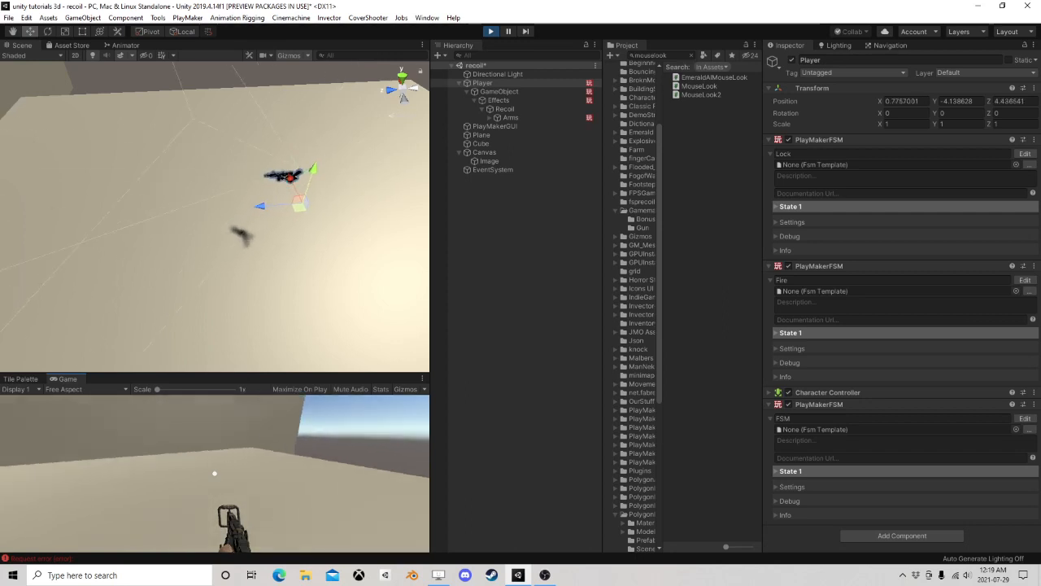
{"action": "key", "text": "a"}
{"action": "key", "text": "a"}
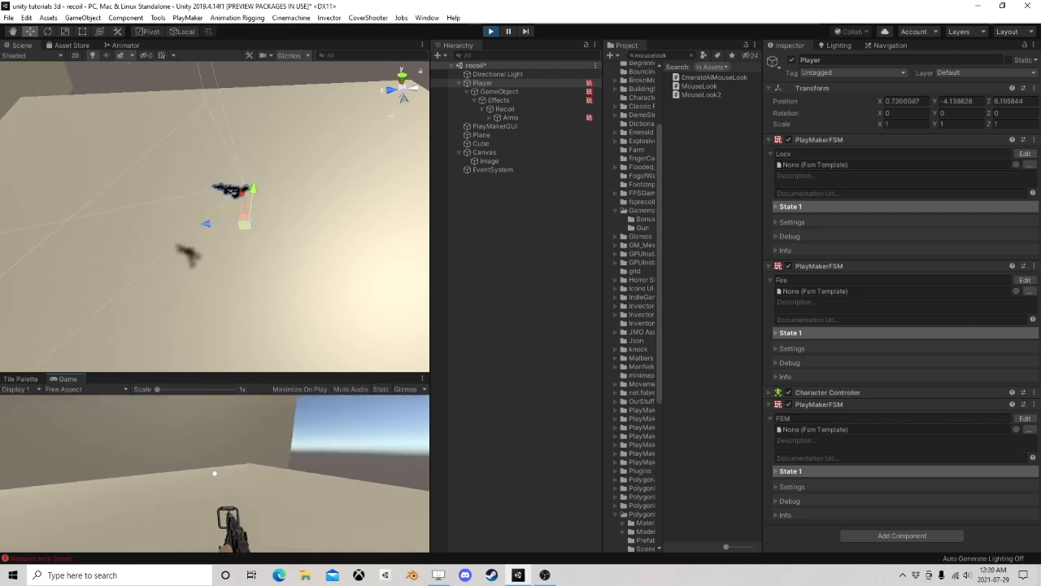
{"action": "key", "text": "d"}
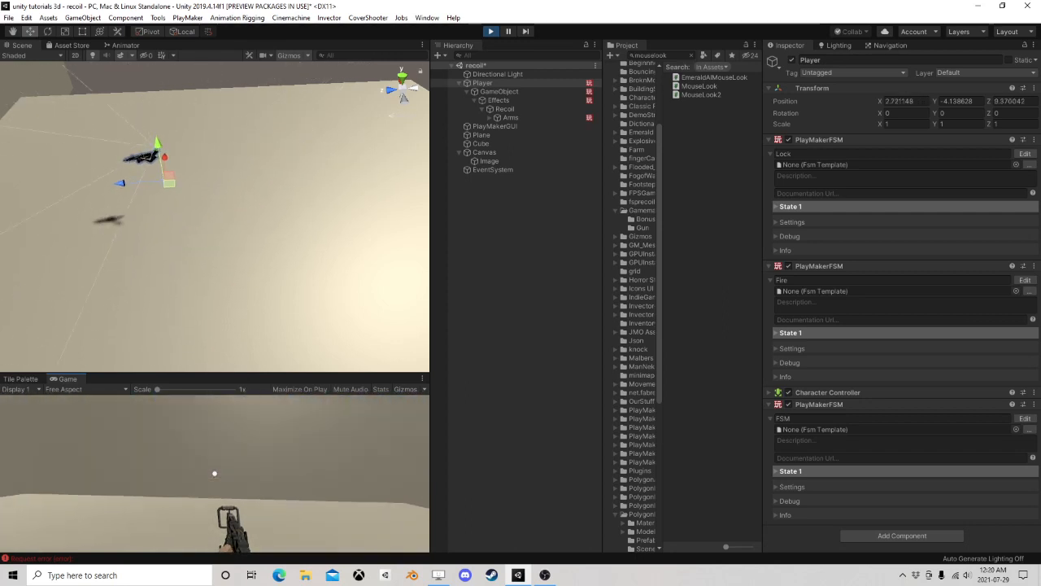
{"action": "key", "text": "a"}
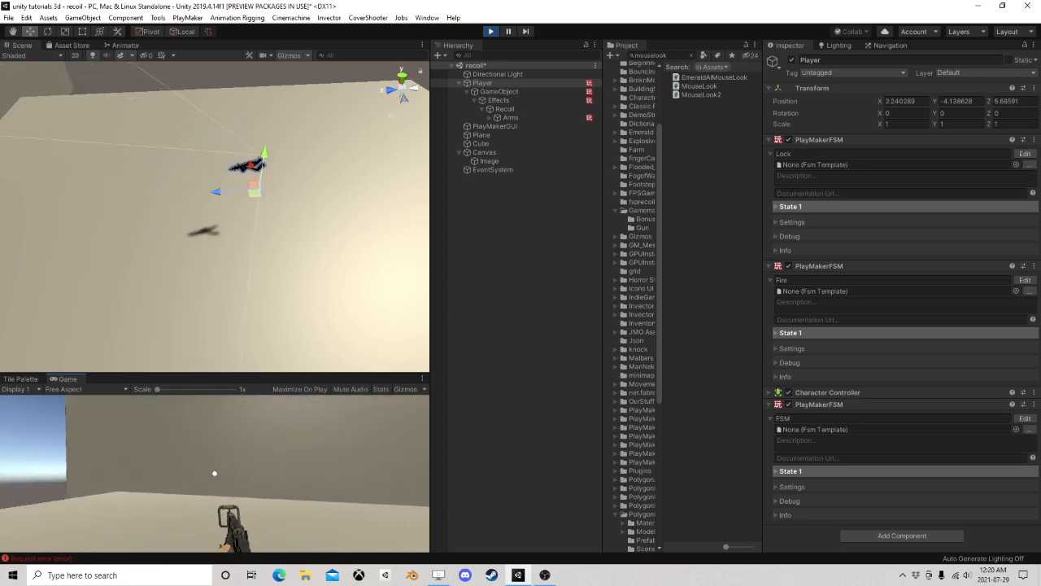
Step: Walk the Player around the plane, fire several bursts at the wall to watch the impacts, and stop the running scene
{"action": "key", "text": "w"}
{"action": "key", "text": "d"}
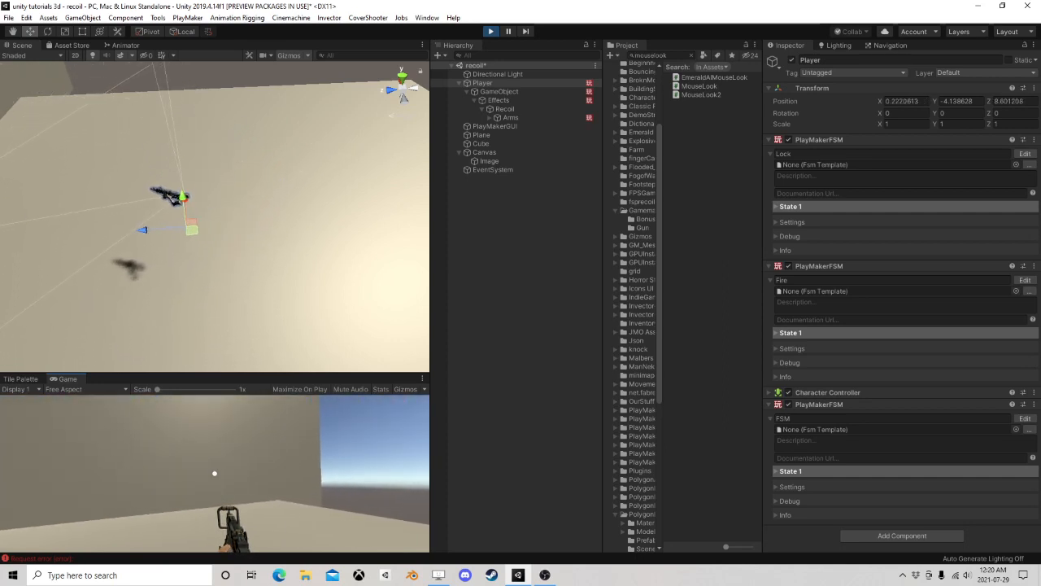
{"action": "key", "text": "d"}
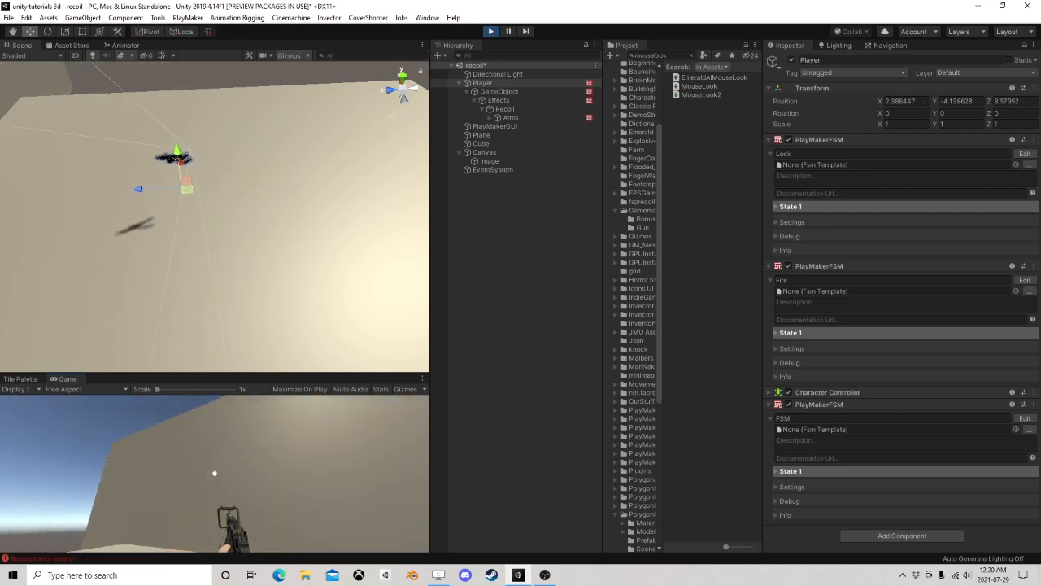
{"action": "key", "text": "a"}
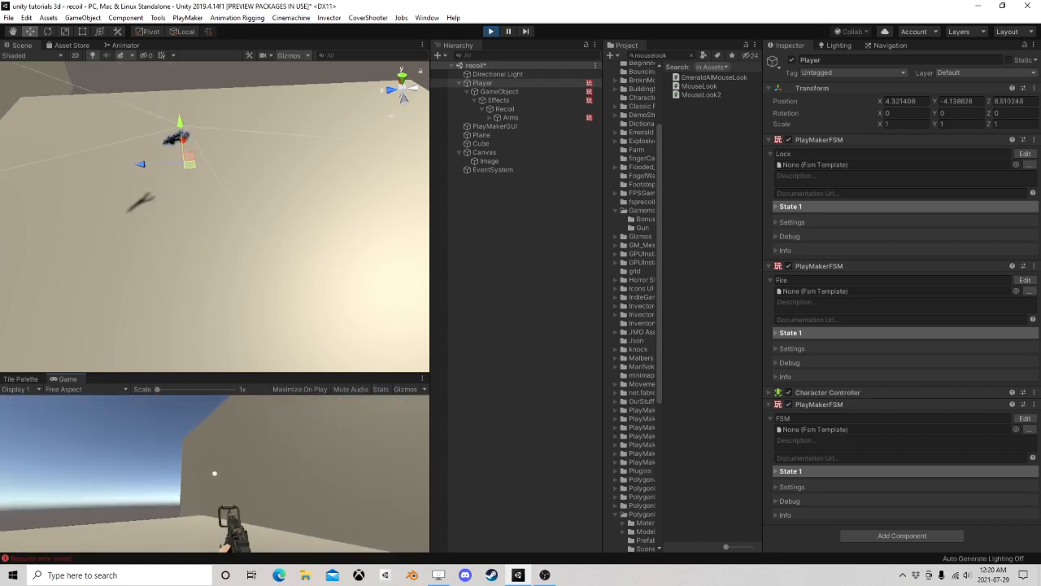
{"action": "left_click", "coordinate": [215, 473]}
{"action": "left_click", "coordinate": [214, 473]}
{"action": "key", "text": "a"}
{"action": "left_click", "coordinate": [214, 473]}
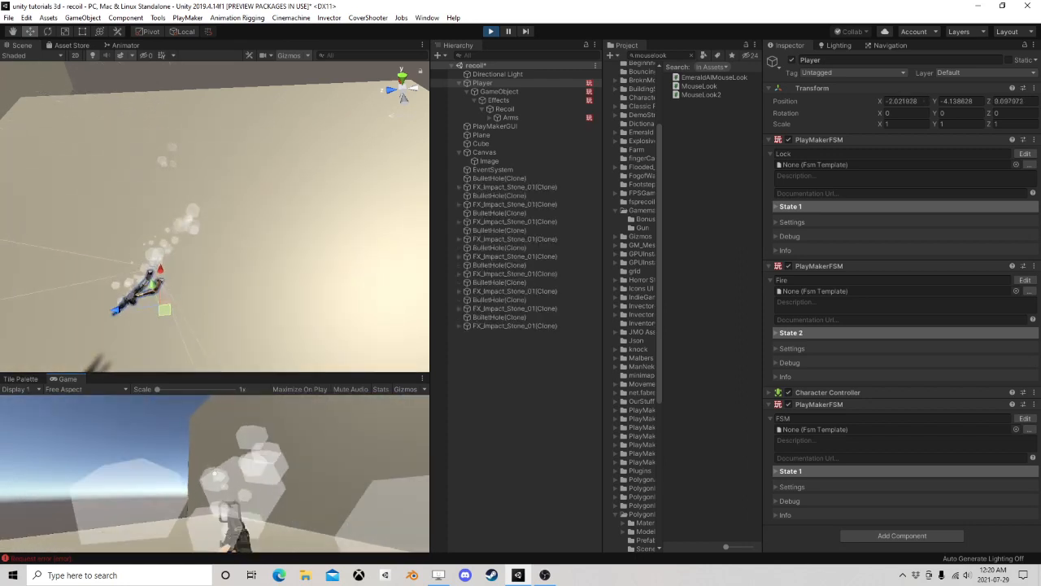
{"action": "left_click", "coordinate": [215, 474]}
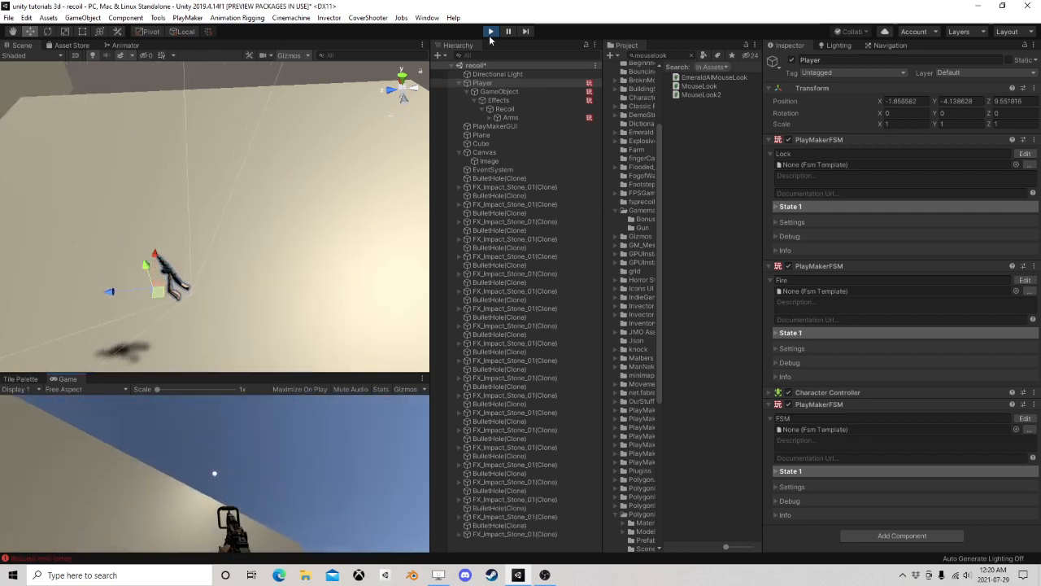
{"action": "left_click", "coordinate": [491, 31]}
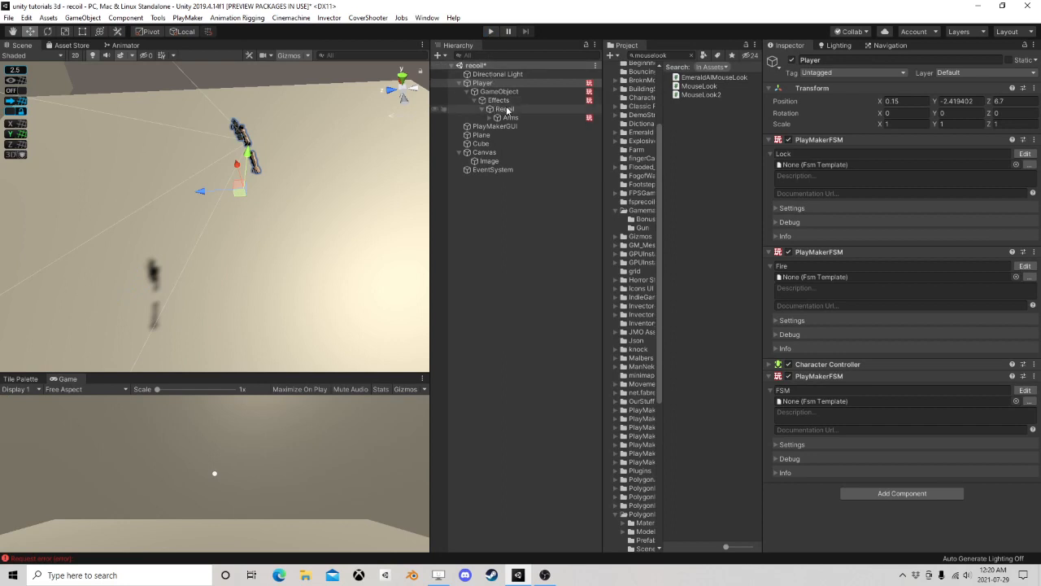
Step: Open the FSM of the Effects object in the PlayMaker editor and show the actions of State 2
{"action": "left_click", "coordinate": [498, 100]}
{"action": "left_click", "coordinate": [504, 92]}
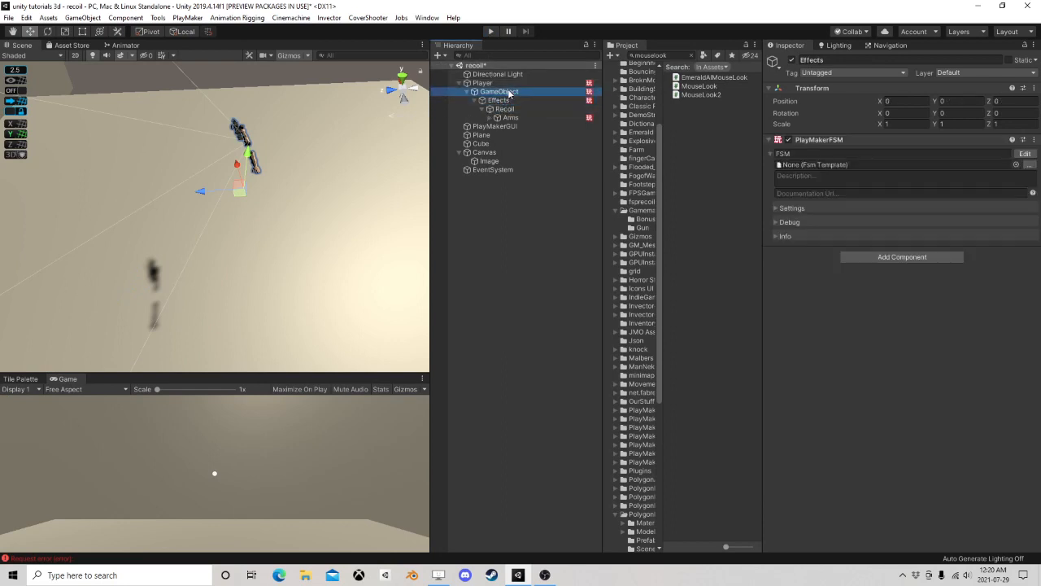
{"action": "left_click", "coordinate": [498, 100]}
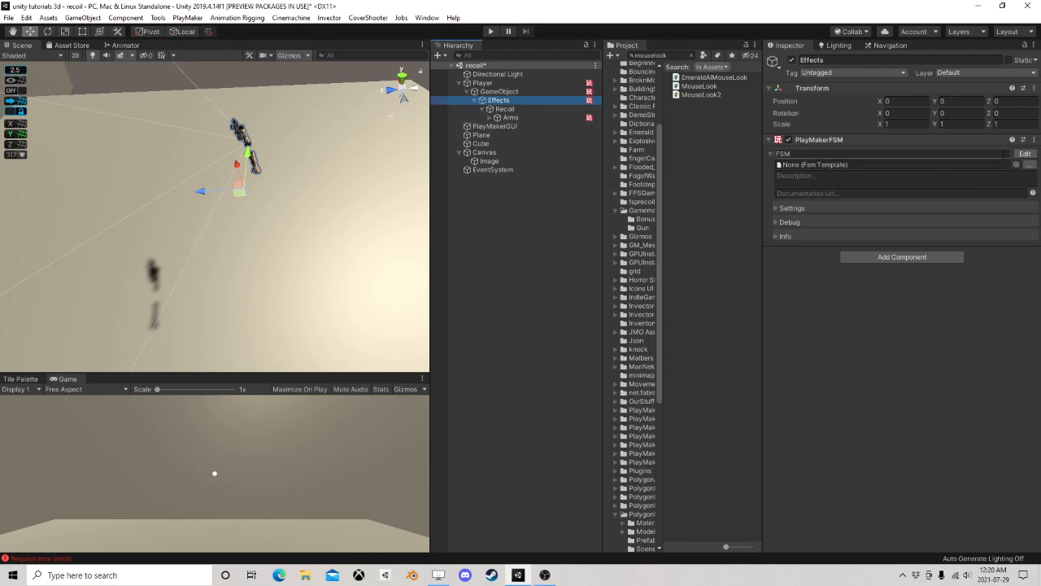
{"action": "left_click", "coordinate": [1026, 155]}
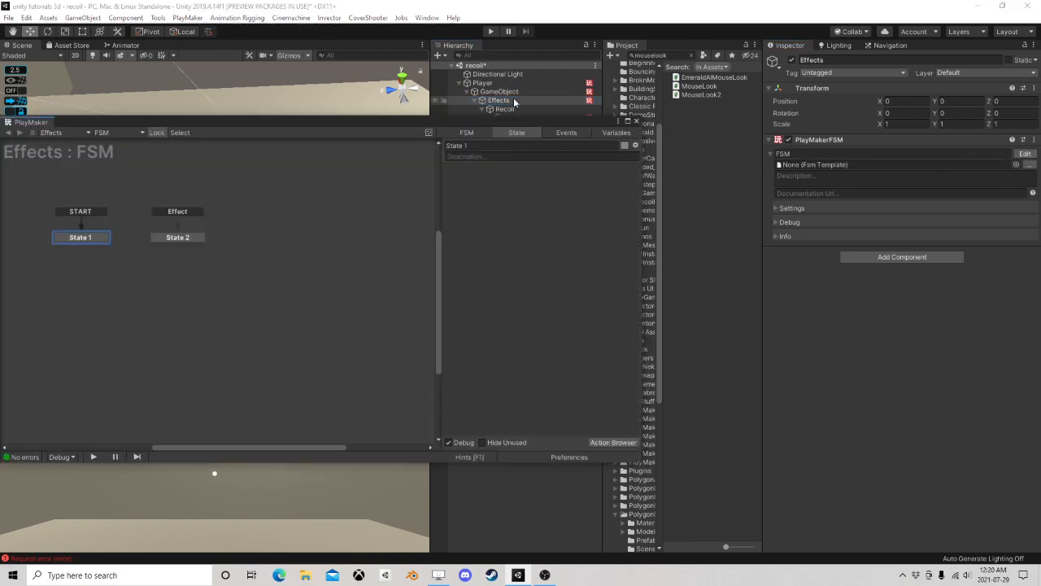
{"action": "left_click_drag", "start_coordinate": [462, 122], "coordinate": [611, 169]}
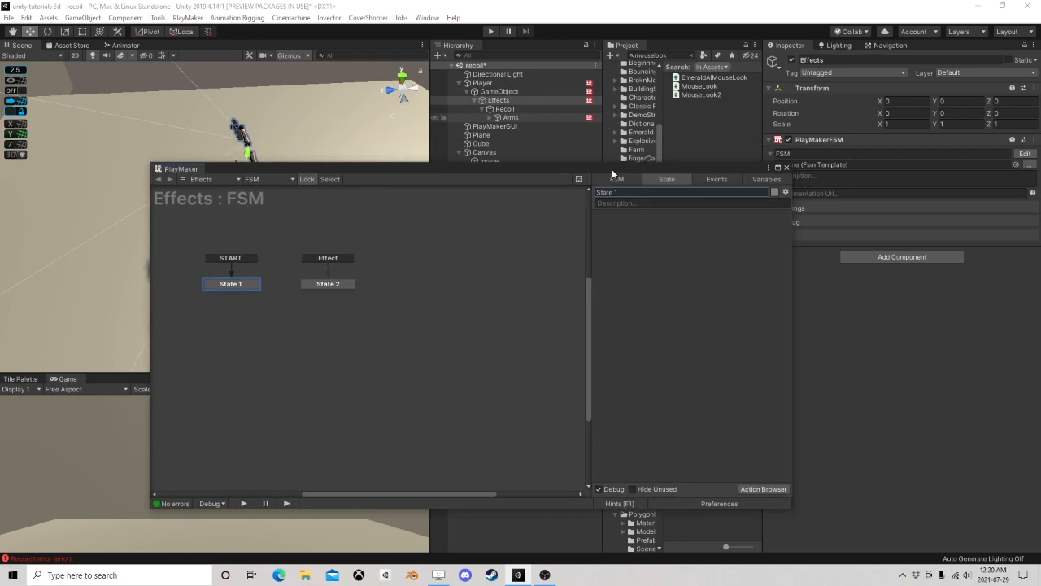
{"action": "left_click", "coordinate": [340, 285]}
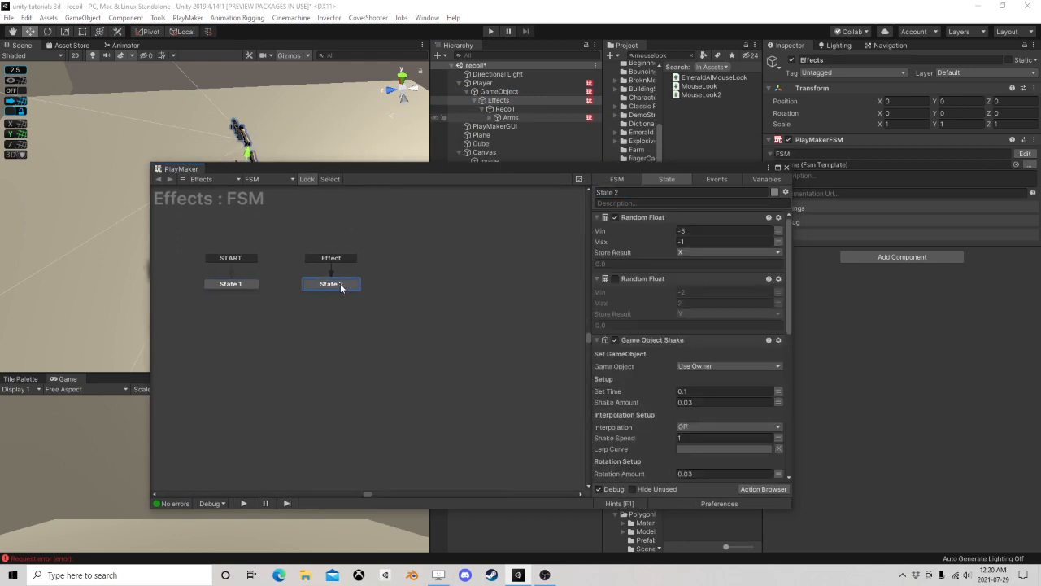
{"action": "left_click_drag", "start_coordinate": [341, 285], "coordinate": [353, 274]}
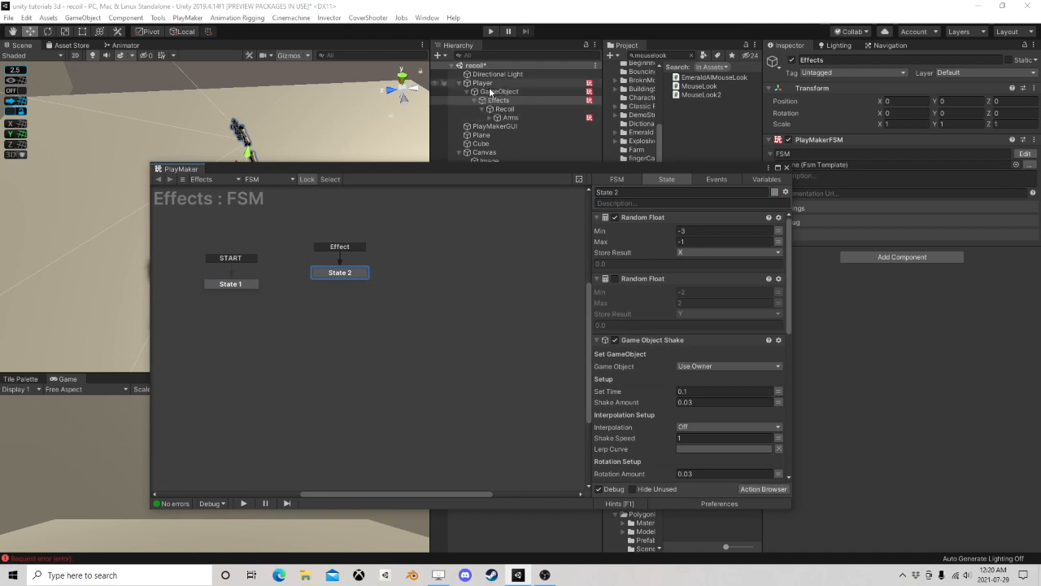
Step: Enable the second Random Float action in State 2, the one storing its result in Y
{"action": "left_click", "coordinate": [614, 279]}
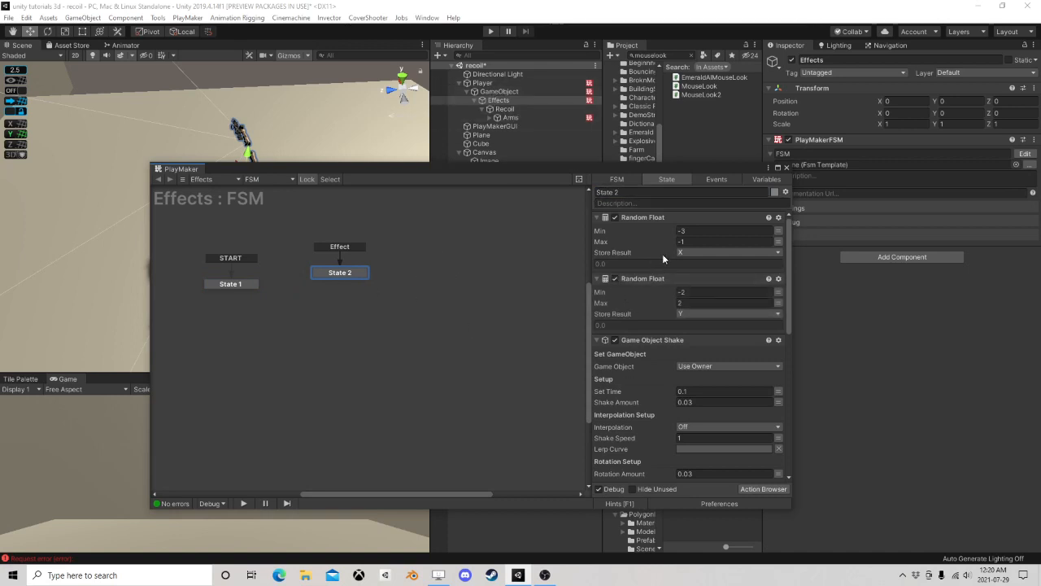
{"action": "left_click", "coordinate": [624, 219]}
{"action": "left_click", "coordinate": [631, 280]}
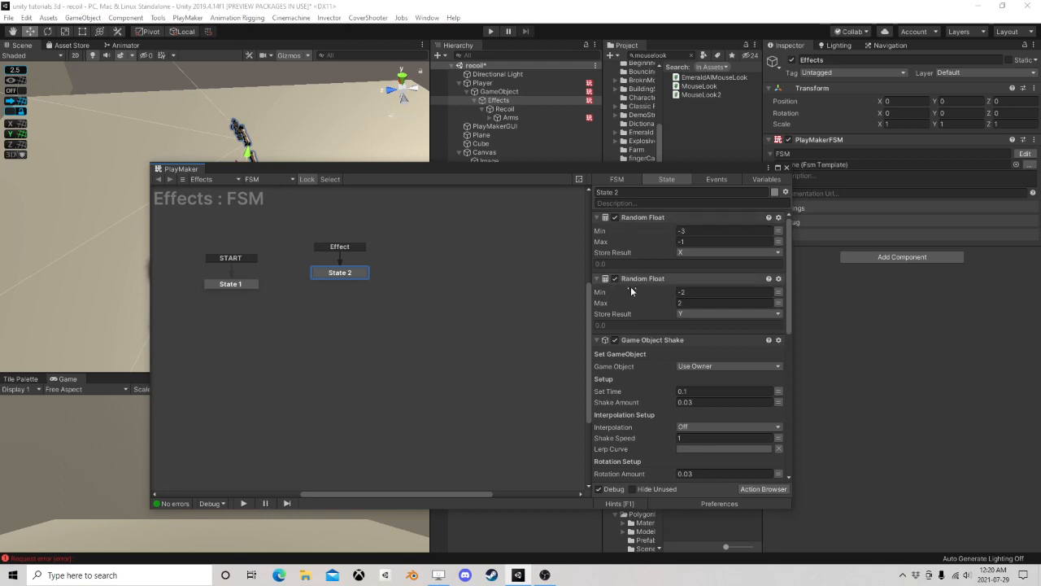
{"action": "left_click", "coordinate": [682, 241]}
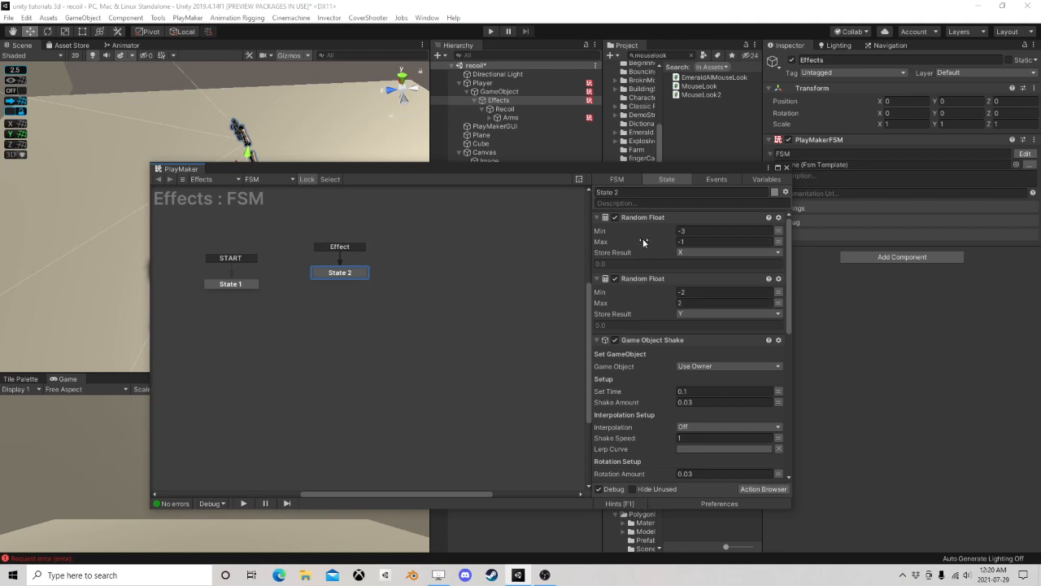
Step: Collapse both Random Float actions, Game Object Shake and the second Clamp Rotation in State 2, reviewing the shake settings
{"action": "left_click", "coordinate": [598, 218]}
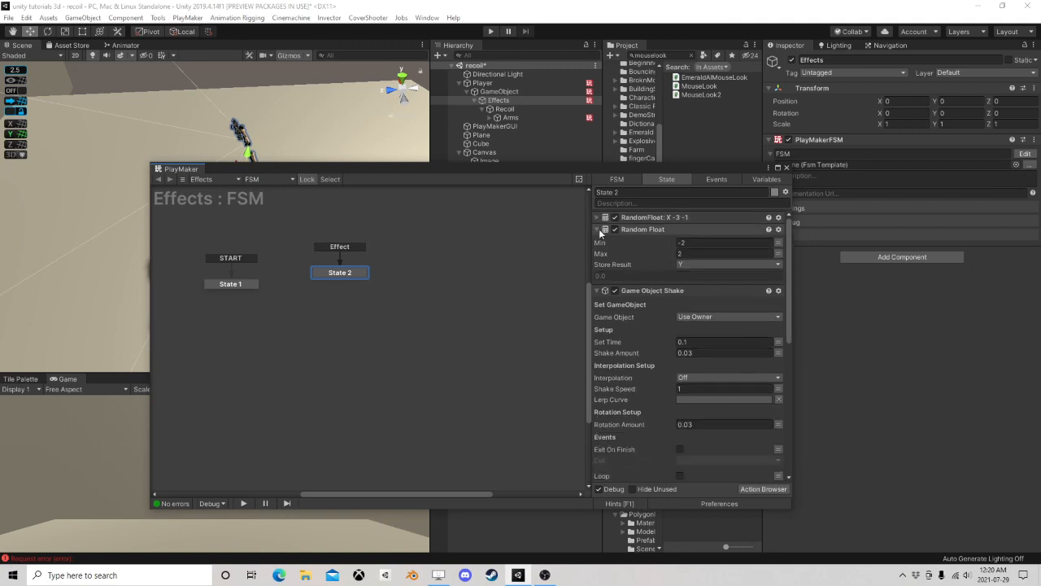
{"action": "left_click", "coordinate": [598, 230]}
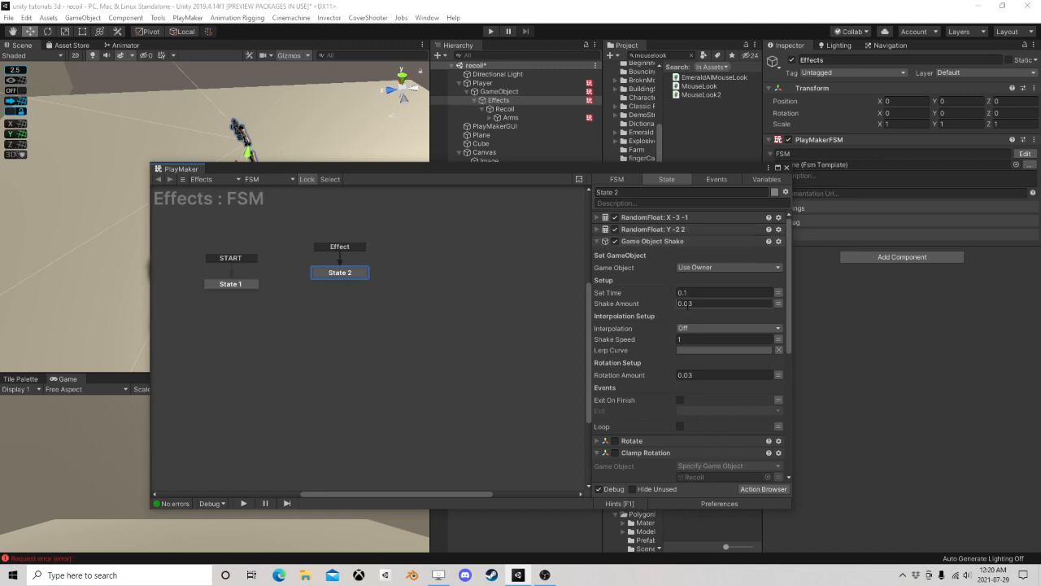
{"action": "left_click", "coordinate": [598, 241]}
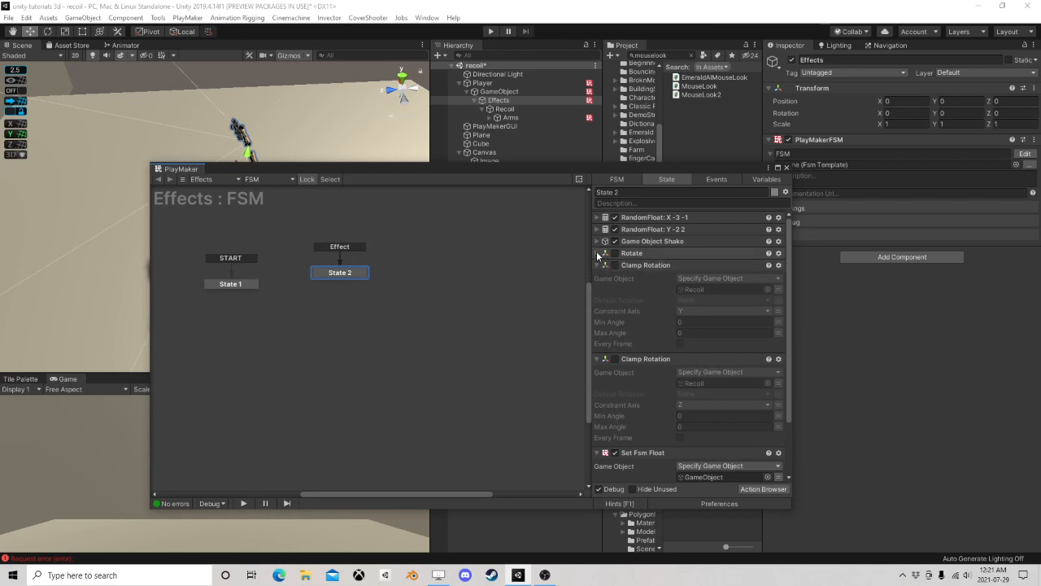
{"action": "left_click", "coordinate": [598, 358]}
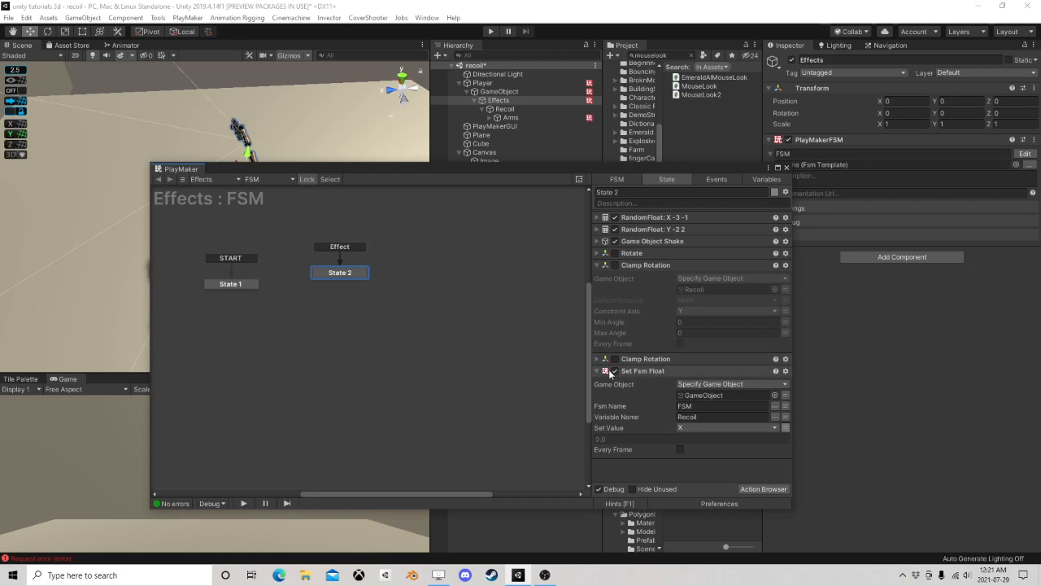
Step: Disable the Set Fsm Float action and enable Rotate and both Clamp Rotation actions in State 2
{"action": "left_click", "coordinate": [613, 371]}
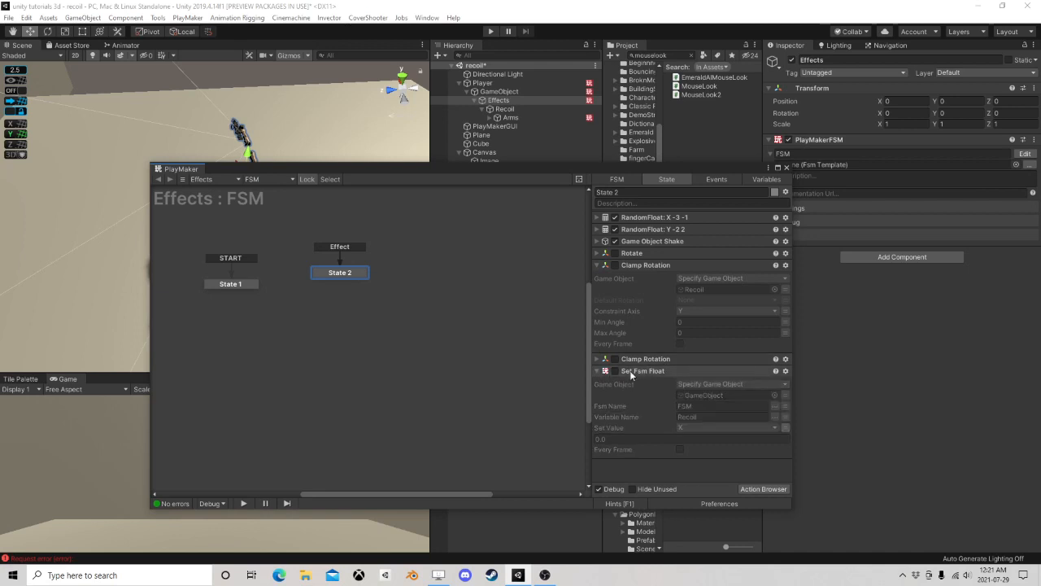
{"action": "left_click", "coordinate": [631, 373]}
{"action": "left_click", "coordinate": [615, 358]}
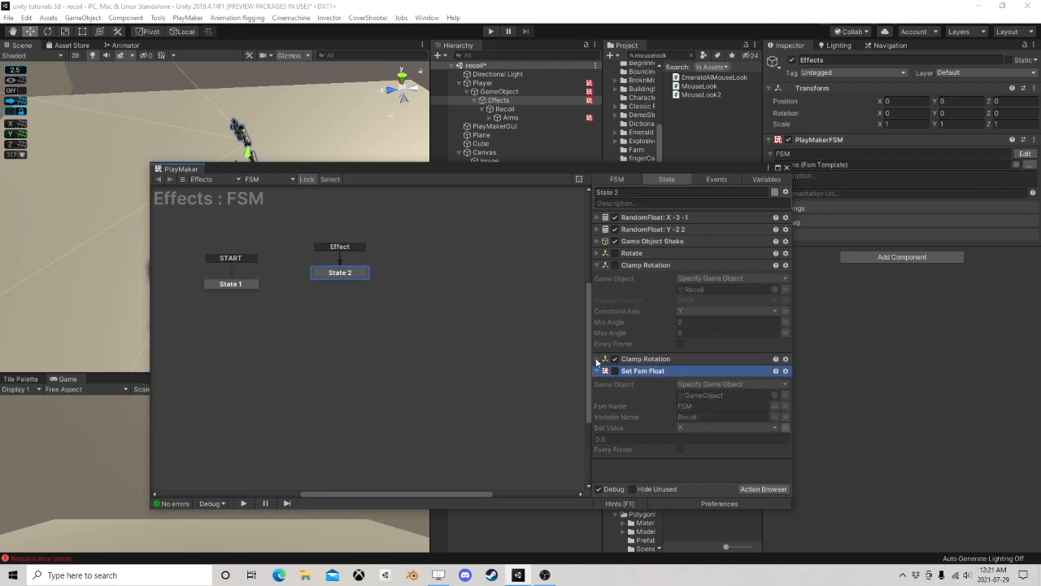
{"action": "left_click", "coordinate": [598, 358]}
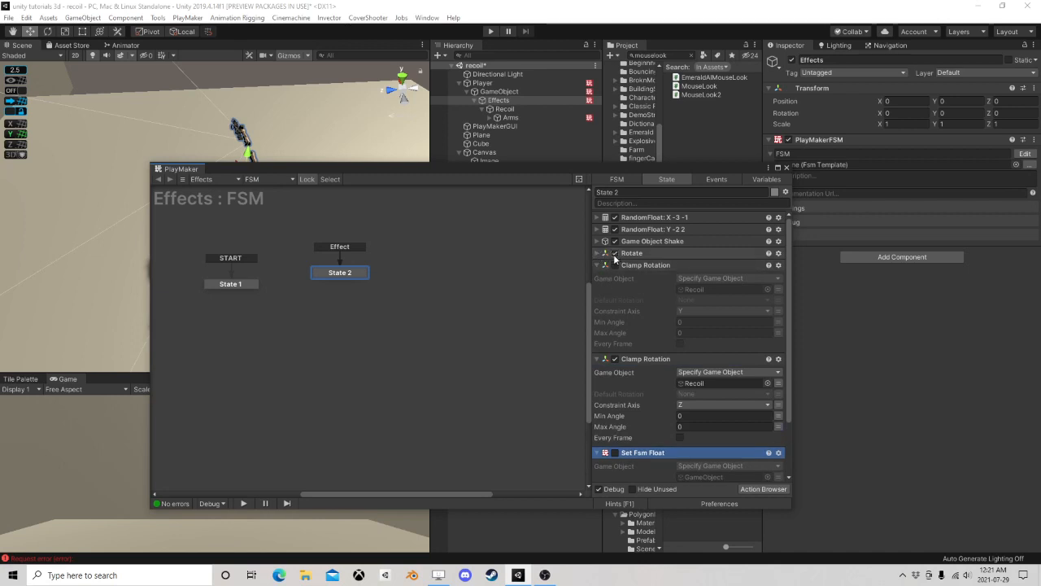
{"action": "left_click", "coordinate": [615, 266]}
Step: Review the Rotate action's Recoil target, the Random Float ranges feeding its X and Y angles, and the Y and Z Clamp Rotation settings
{"action": "left_click", "coordinate": [640, 253]}
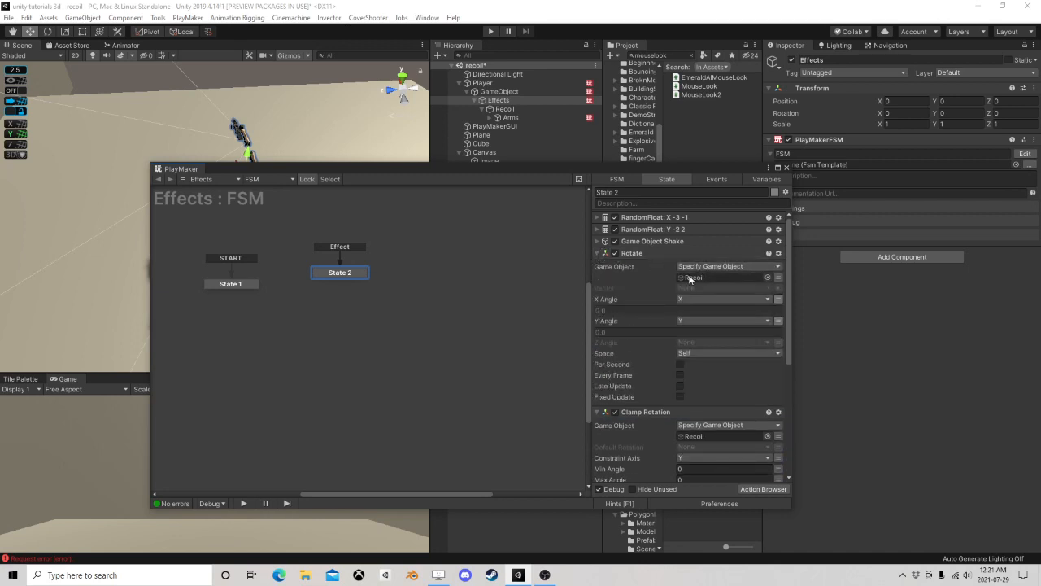
{"action": "left_click", "coordinate": [540, 109]}
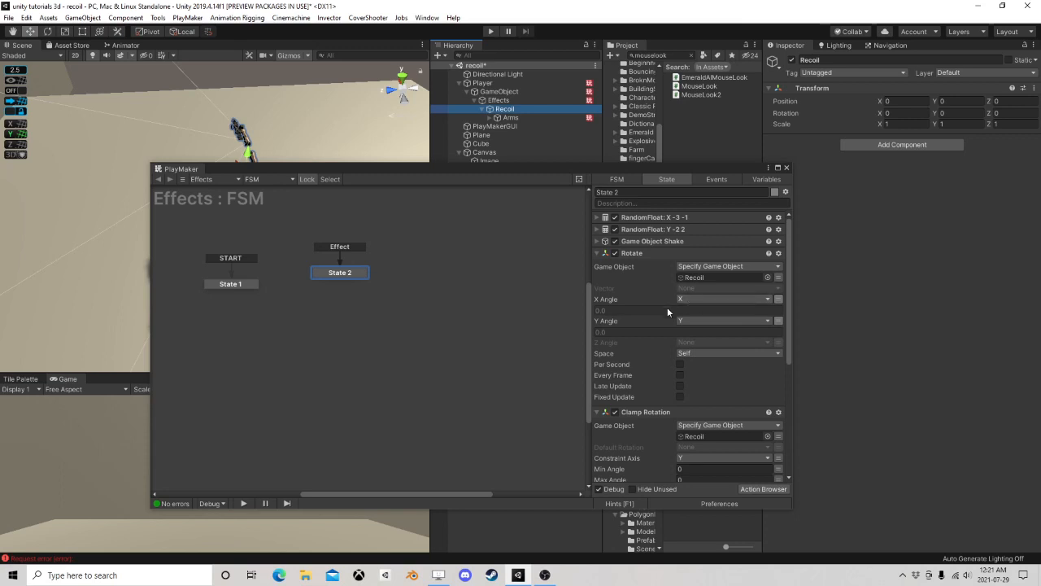
{"action": "left_click", "coordinate": [596, 228]}
{"action": "left_click", "coordinate": [596, 217]}
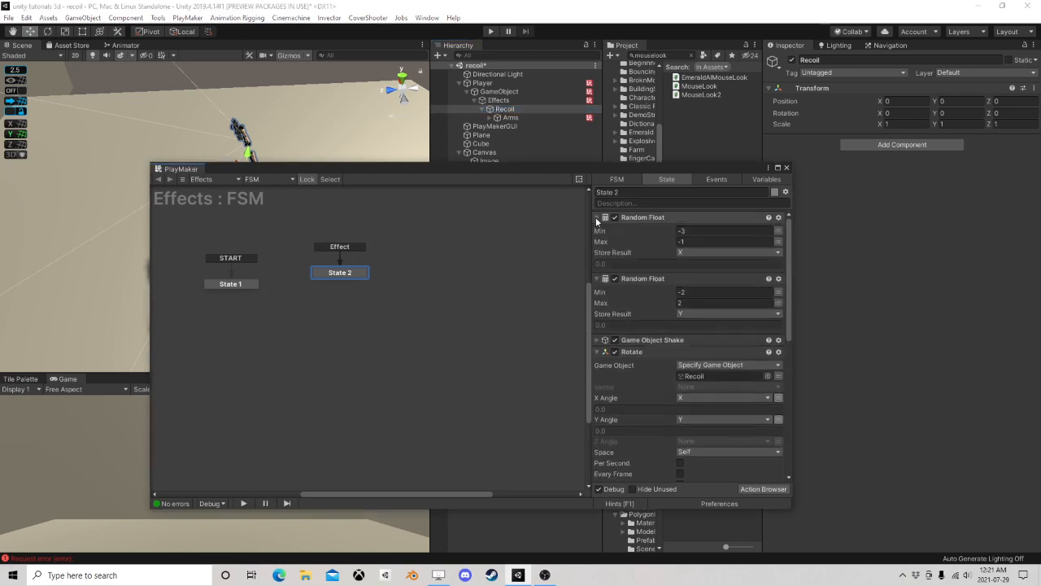
{"action": "left_click", "coordinate": [596, 217]}
{"action": "left_click", "coordinate": [596, 229]}
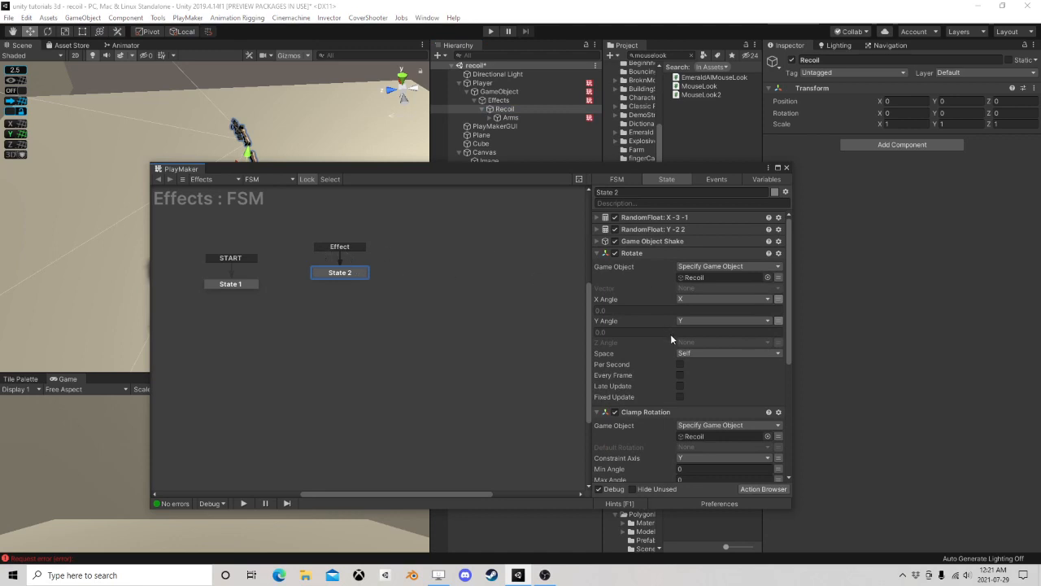
{"action": "scroll", "coordinate": [671, 334], "scroll_direction": "down", "scroll_amount": 2}
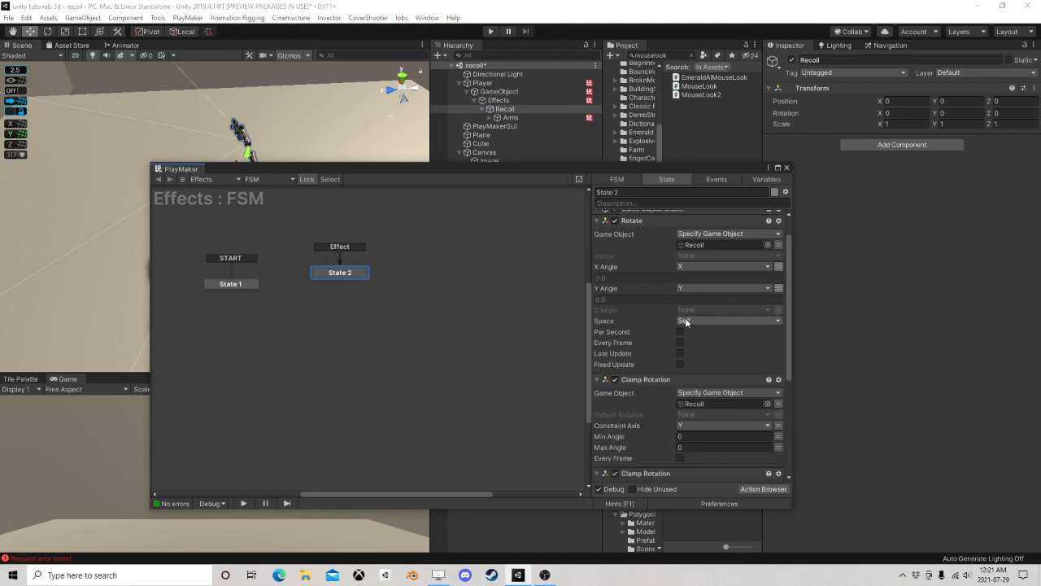
{"action": "scroll", "coordinate": [679, 322], "scroll_direction": "down", "scroll_amount": 5}
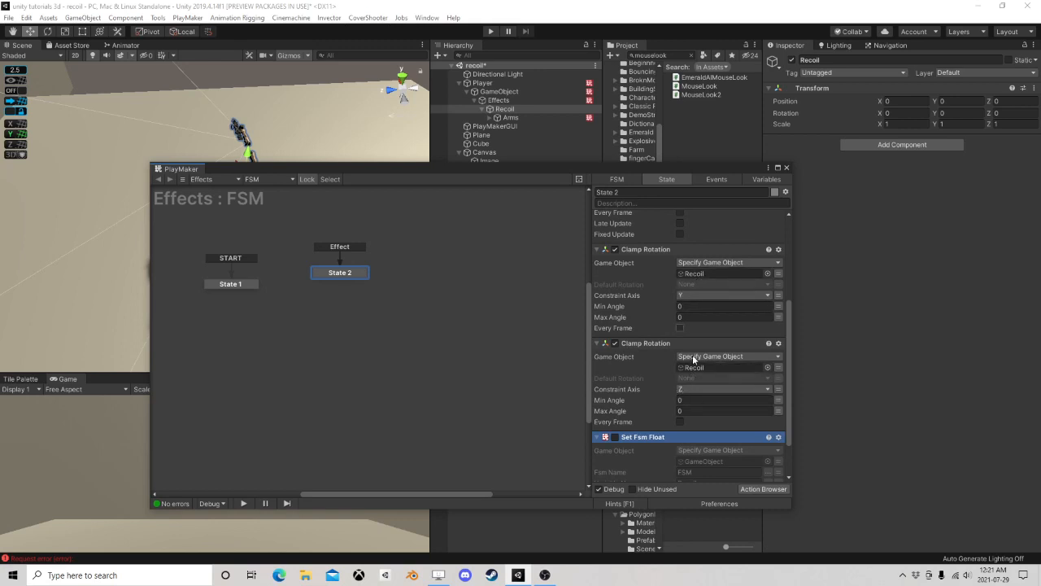
{"action": "scroll", "coordinate": [693, 359], "scroll_direction": "down", "scroll_amount": 3}
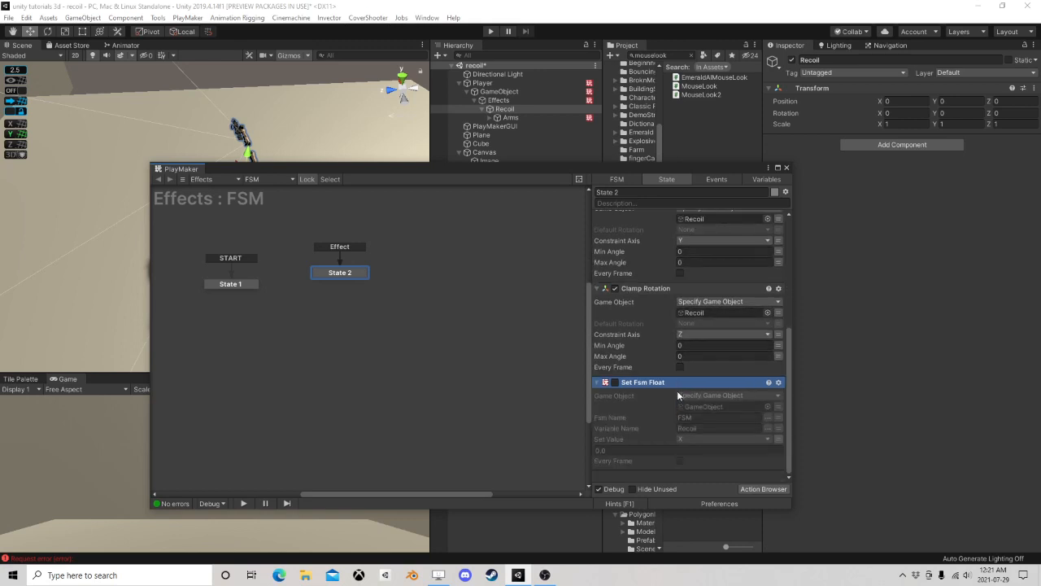
{"action": "scroll", "coordinate": [683, 398], "scroll_direction": "up", "scroll_amount": 10}
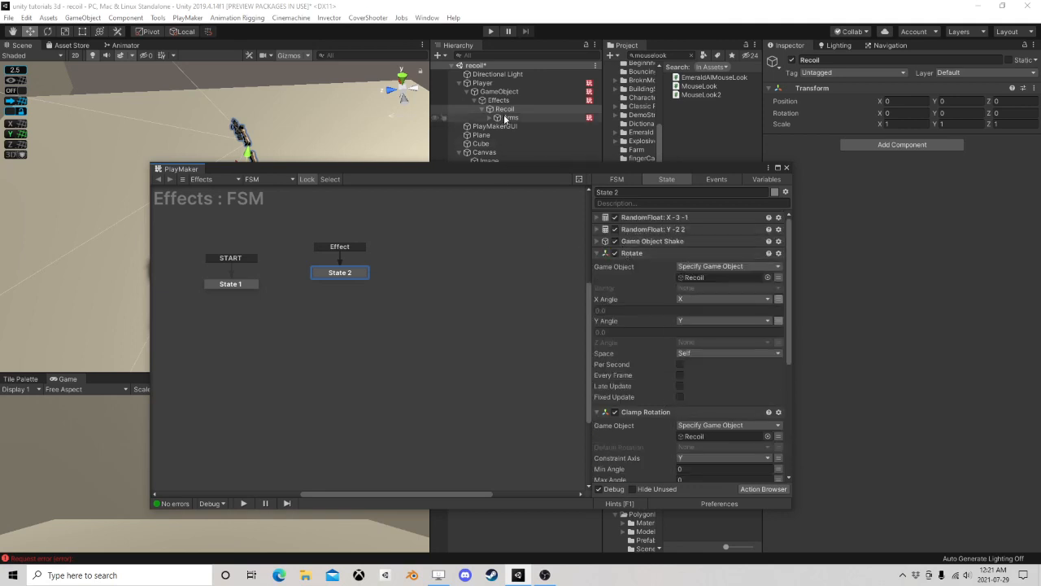
Step: Close the FSM editor and inspect the Effects, Recoil and GameObject objects under the Player
{"action": "left_click", "coordinate": [334, 272]}
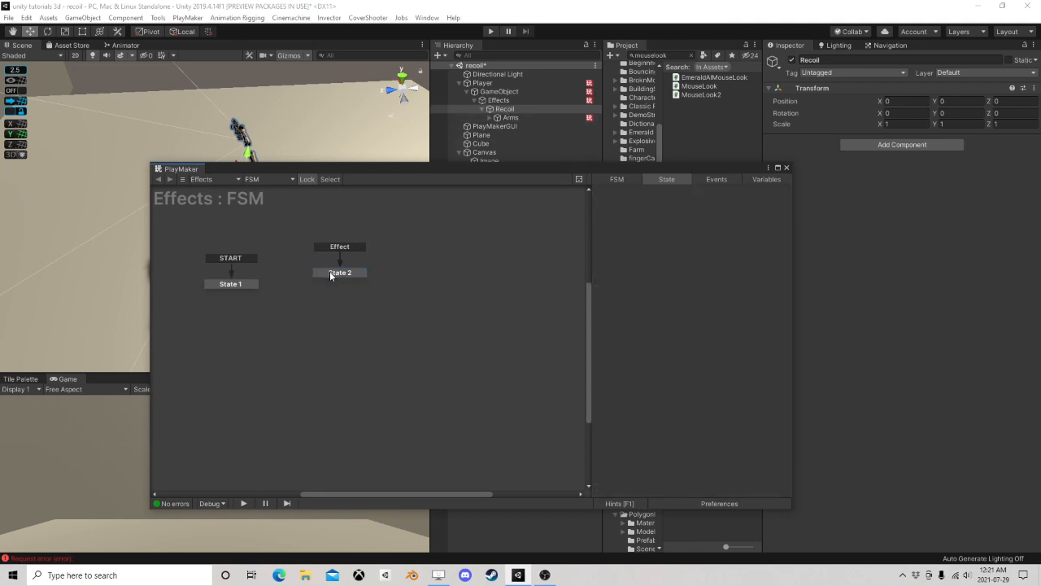
{"action": "left_click", "coordinate": [785, 169]}
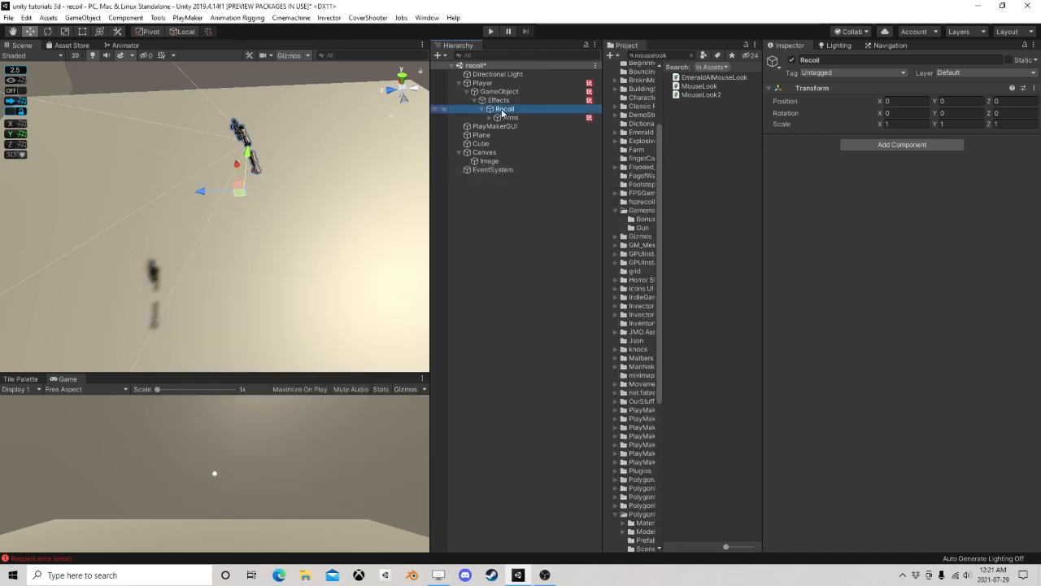
{"action": "left_click", "coordinate": [498, 101]}
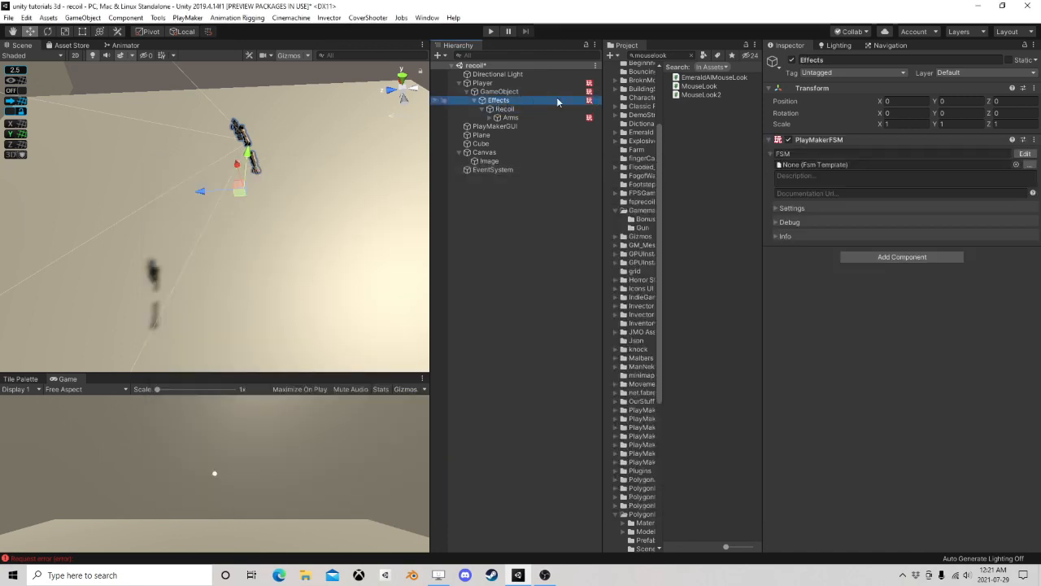
{"action": "left_click", "coordinate": [505, 109]}
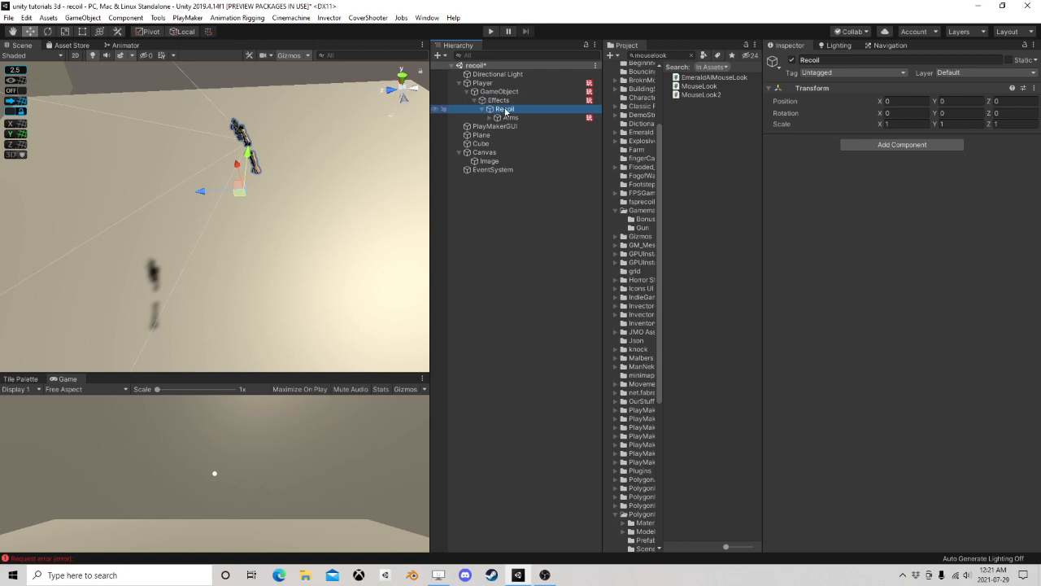
{"action": "left_click", "coordinate": [494, 93]}
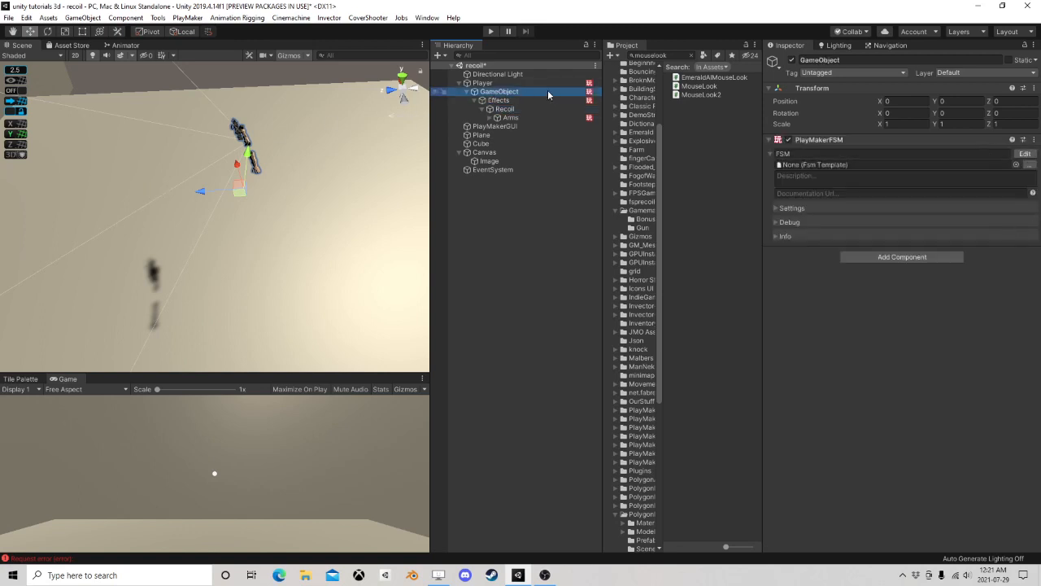
Step: Review State 2 of the Player's Fire FSM and locate the Effects object targeted by its Send Event action
{"action": "left_click", "coordinate": [488, 83]}
{"action": "left_click", "coordinate": [1025, 266]}
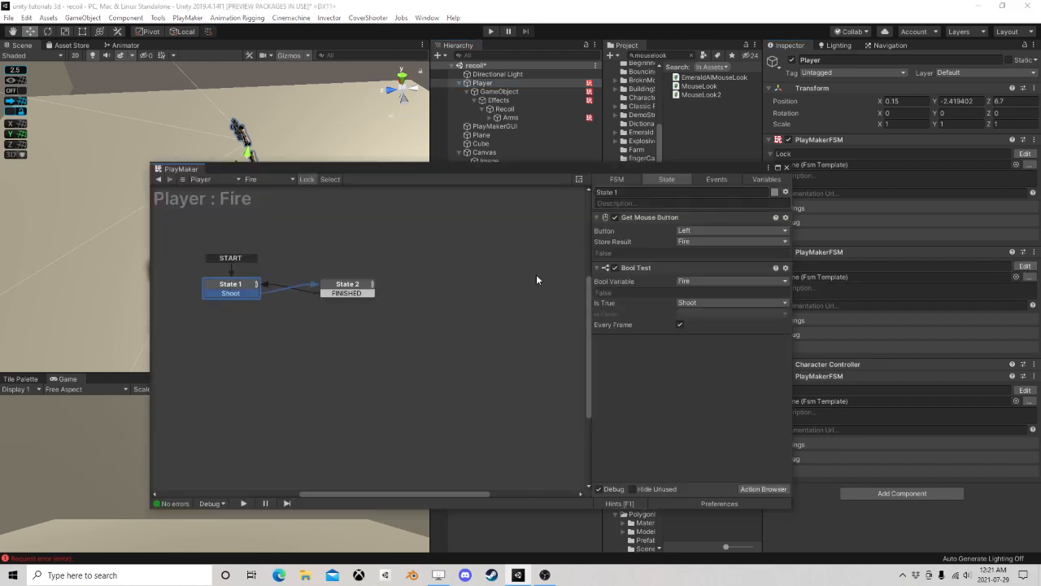
{"action": "left_click", "coordinate": [340, 286]}
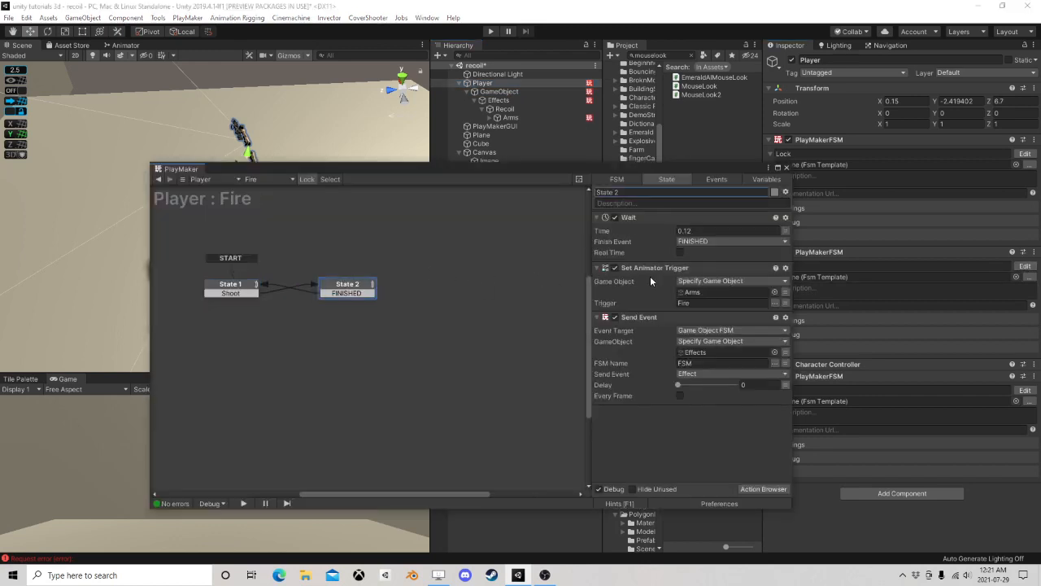
{"action": "left_click", "coordinate": [697, 353]}
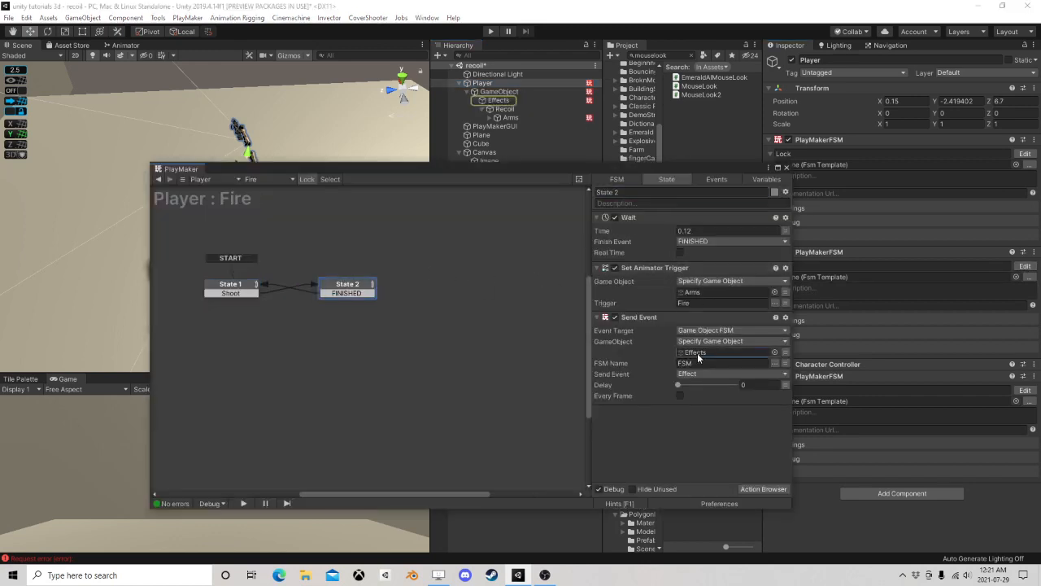
Step: Review the Random Float, Game Object Shake, Rotate and Clamp Rotation actions in State 2 of the Effects FSM, then close the editor
{"action": "left_click", "coordinate": [498, 100]}
{"action": "left_click", "coordinate": [786, 167]}
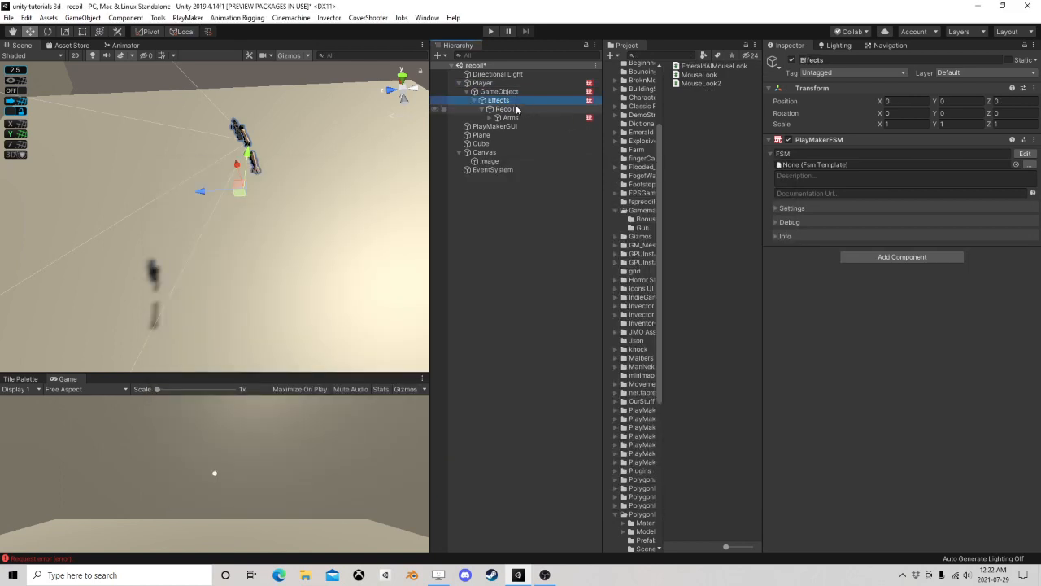
{"action": "left_click", "coordinate": [1025, 154]}
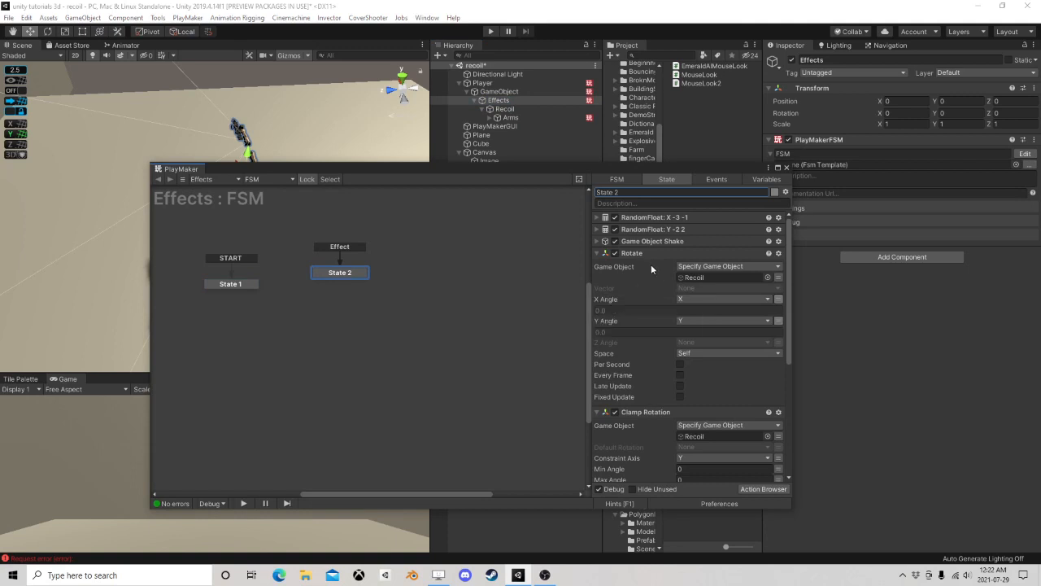
{"action": "scroll", "coordinate": [636, 261], "scroll_direction": "down", "scroll_amount": 2}
{"action": "scroll", "coordinate": [636, 263], "scroll_direction": "down", "scroll_amount": 2}
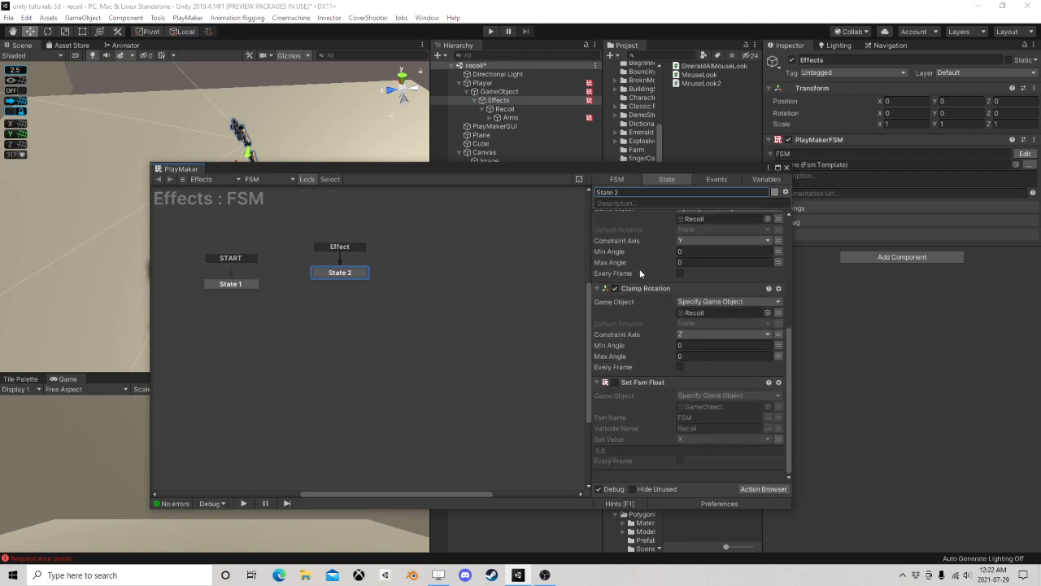
{"action": "scroll", "coordinate": [639, 268], "scroll_direction": "up", "scroll_amount": 3}
{"action": "scroll", "coordinate": [639, 268], "scroll_direction": "up", "scroll_amount": 1}
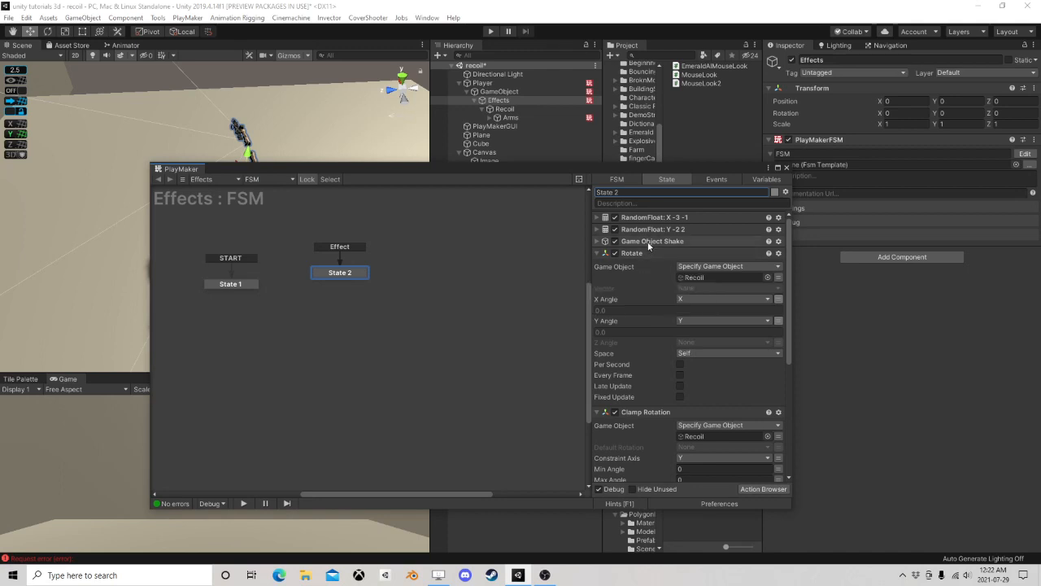
{"action": "left_click", "coordinate": [787, 169]}
Step: Inspect the Recoil object and the particle, audio and Send Event actions in State 2 of the Arms FSM
{"action": "left_click", "coordinate": [519, 109]}
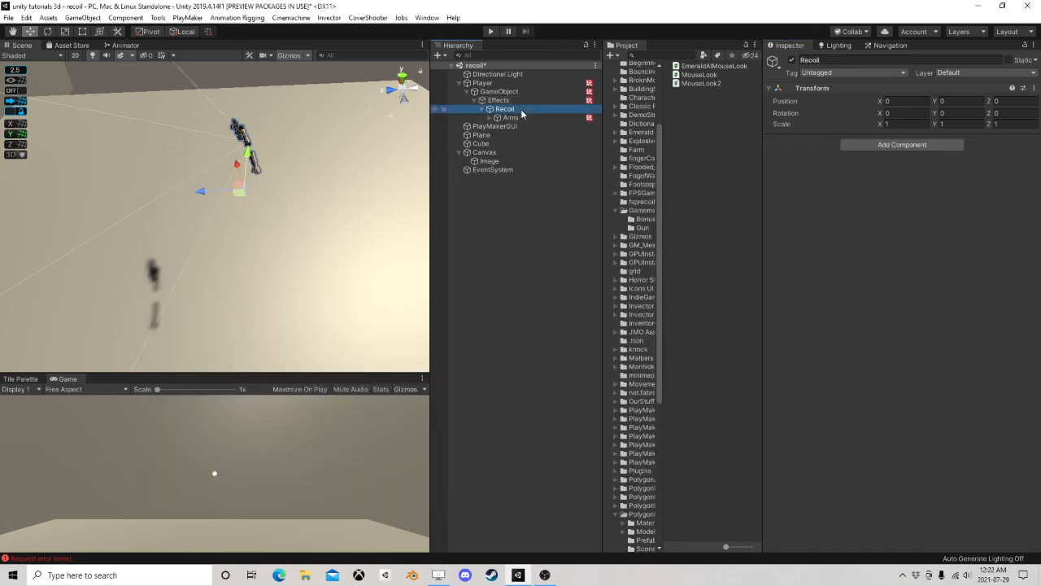
{"action": "left_click", "coordinate": [513, 118]}
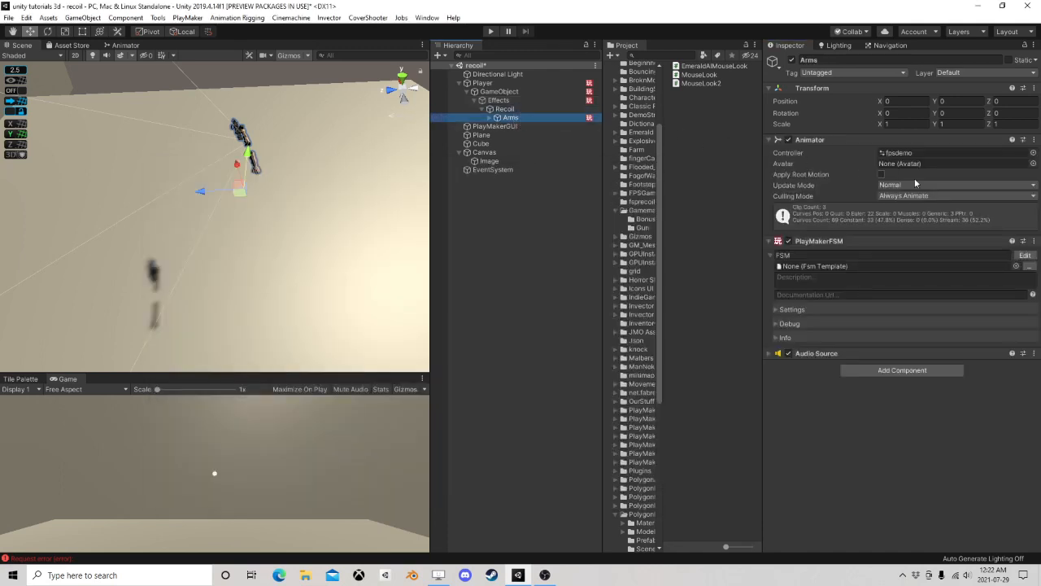
{"action": "left_click", "coordinate": [1024, 255]}
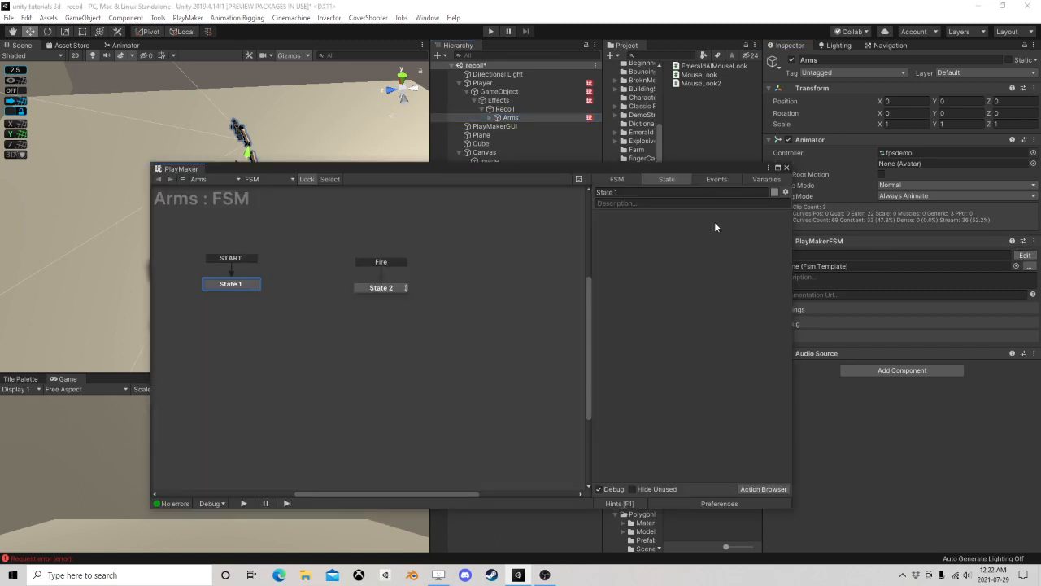
{"action": "left_click", "coordinate": [382, 288]}
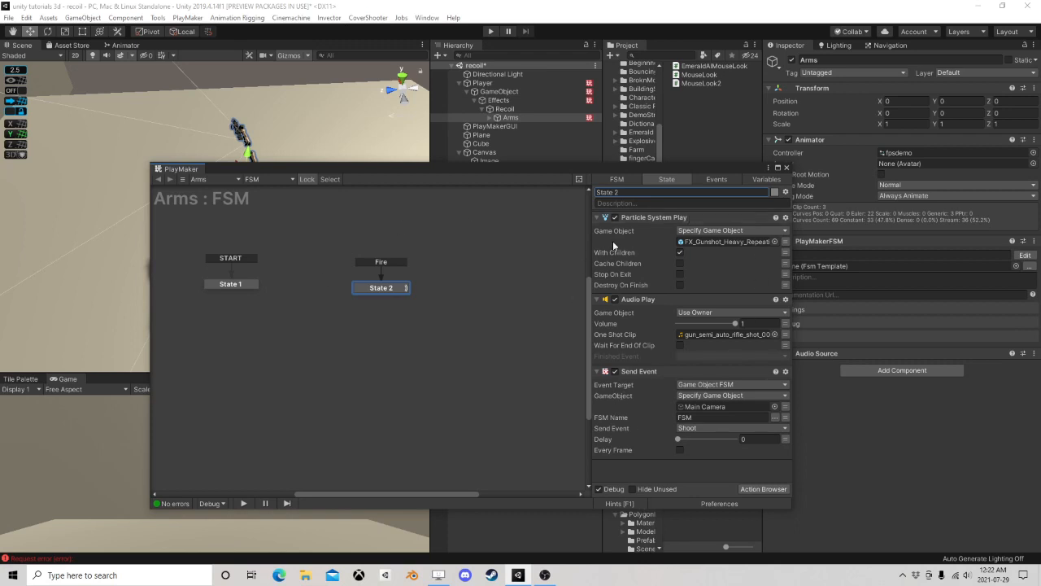
{"action": "left_click", "coordinate": [785, 168]}
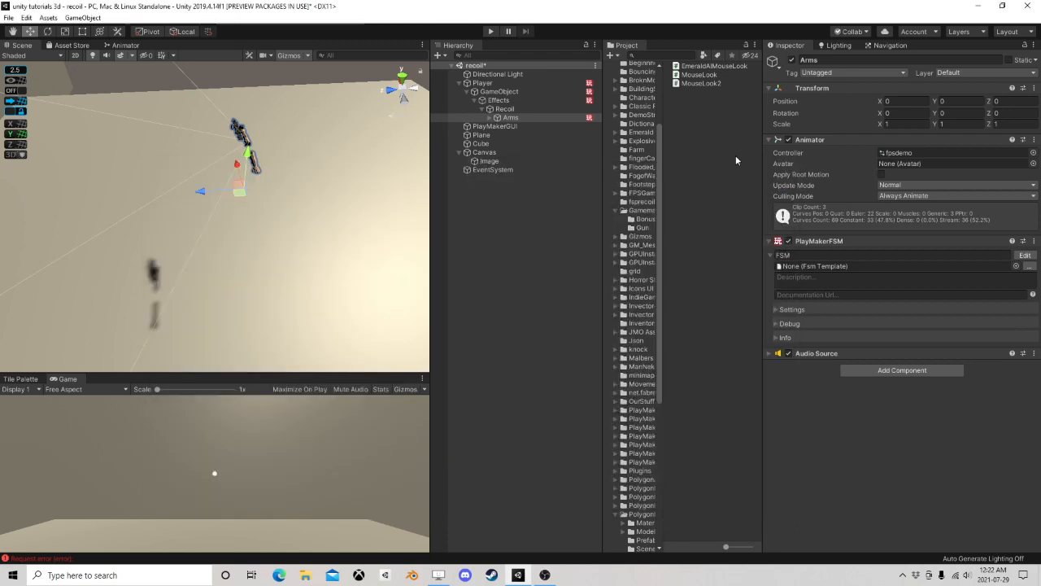
Step: Expand Arms and examine the Raycast 2 action in State 2 of the Main Camera's FSM
{"action": "left_click", "coordinate": [490, 118]}
{"action": "left_click", "coordinate": [521, 134]}
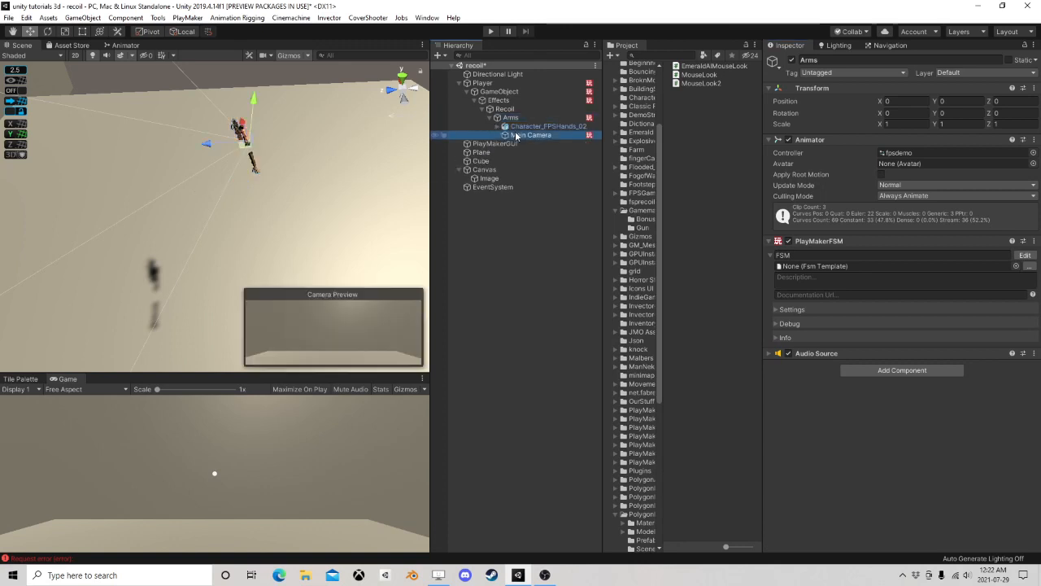
{"action": "left_click", "coordinate": [1023, 418]}
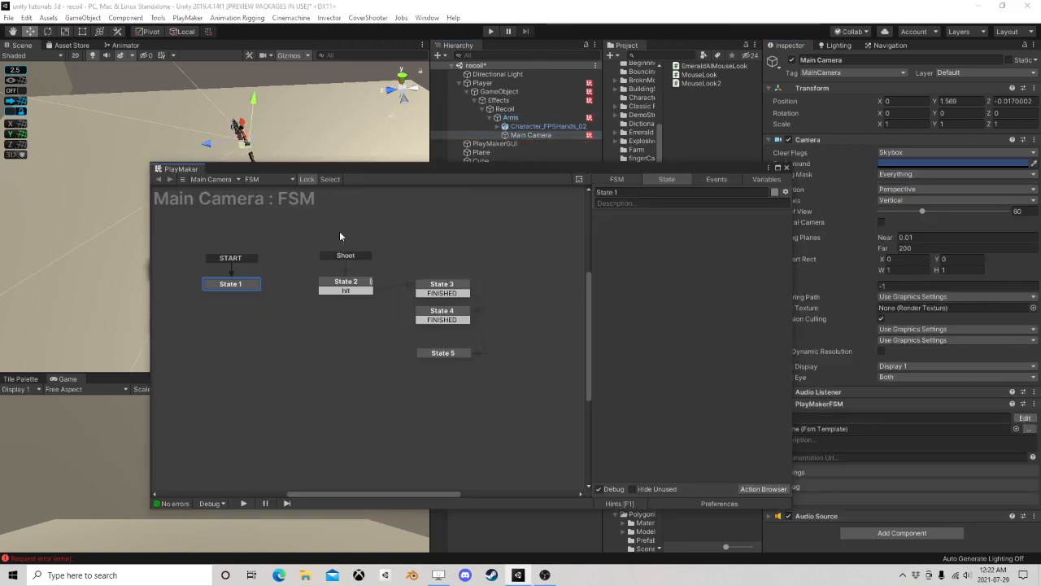
{"action": "left_click", "coordinate": [332, 286]}
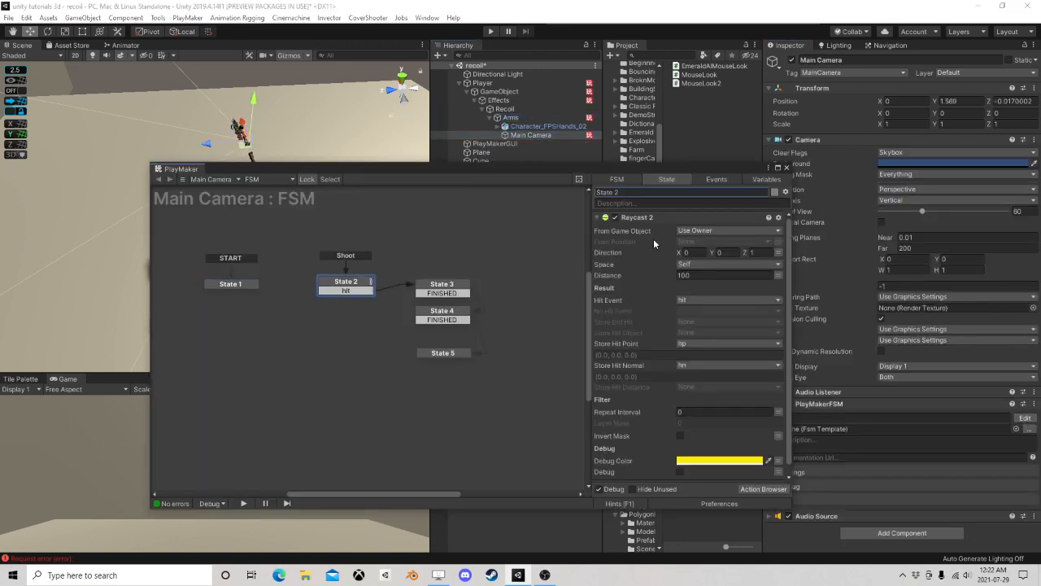
{"action": "scroll", "coordinate": [647, 268], "scroll_direction": "down", "scroll_amount": 1}
Step: Review State 3's Quaternion Look Rotation, Vector3 Multiply, Create Object and Set Rotation actions for placing the BulletHole
{"action": "left_click", "coordinate": [447, 289]}
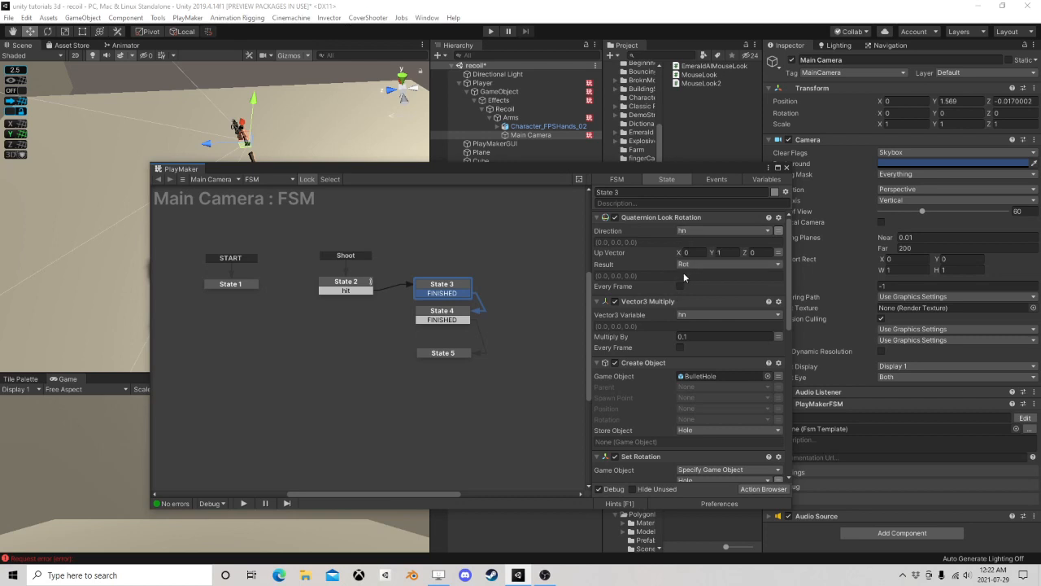
{"action": "scroll", "coordinate": [651, 313], "scroll_direction": "down", "scroll_amount": 2}
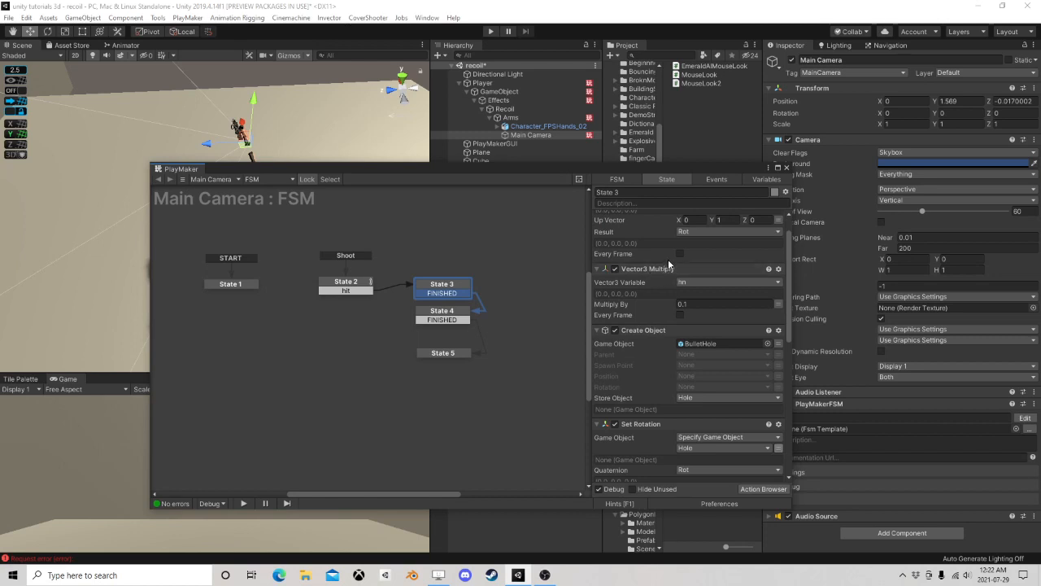
{"action": "scroll", "coordinate": [655, 269], "scroll_direction": "up", "scroll_amount": 2}
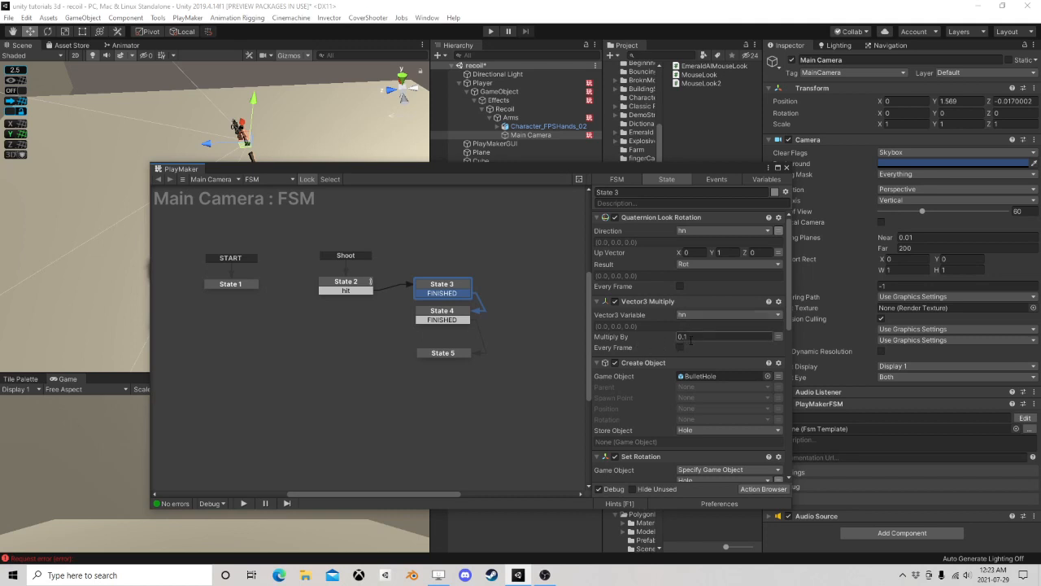
{"action": "scroll", "coordinate": [689, 337], "scroll_direction": "down", "scroll_amount": 2}
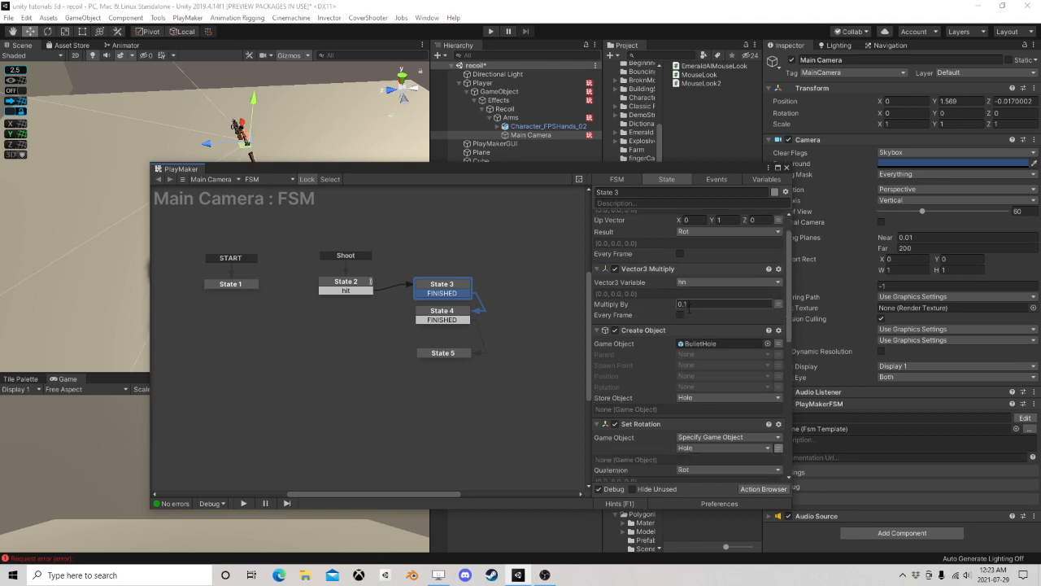
{"action": "scroll", "coordinate": [696, 314], "scroll_direction": "down", "scroll_amount": 2}
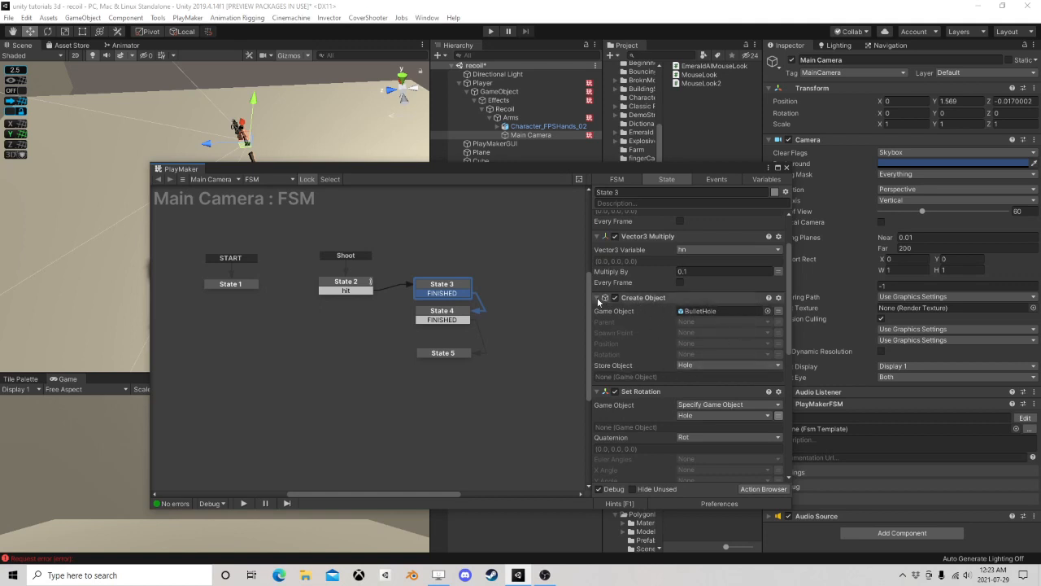
Step: Collapse State 3's Create Object, Vector3 Multiply, Set Rotation, Vector3 Operator and Set Position actions while reviewing their settings
{"action": "left_click", "coordinate": [598, 299]}
{"action": "left_click", "coordinate": [598, 236]}
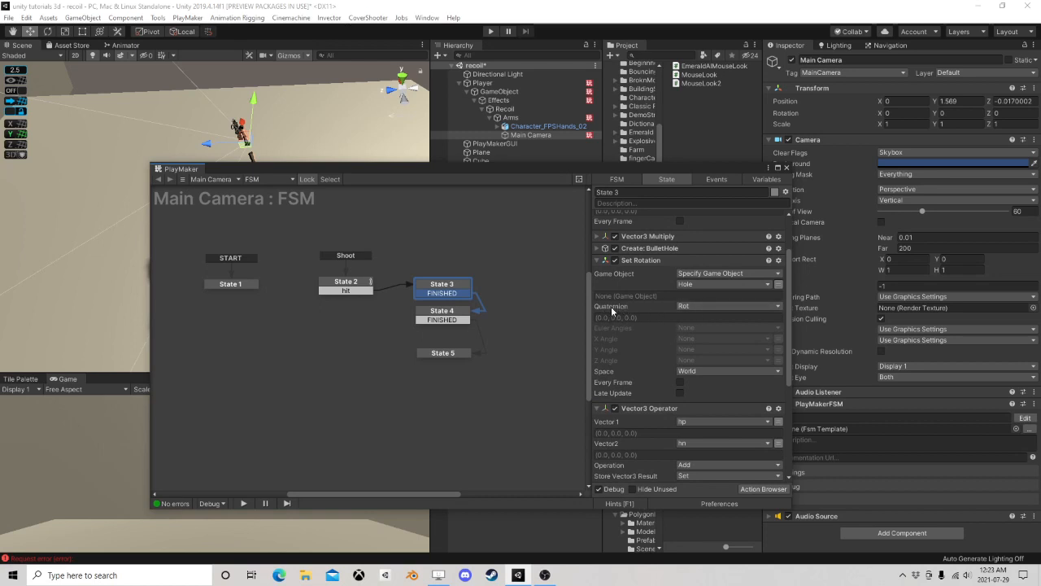
{"action": "left_click", "coordinate": [597, 260]}
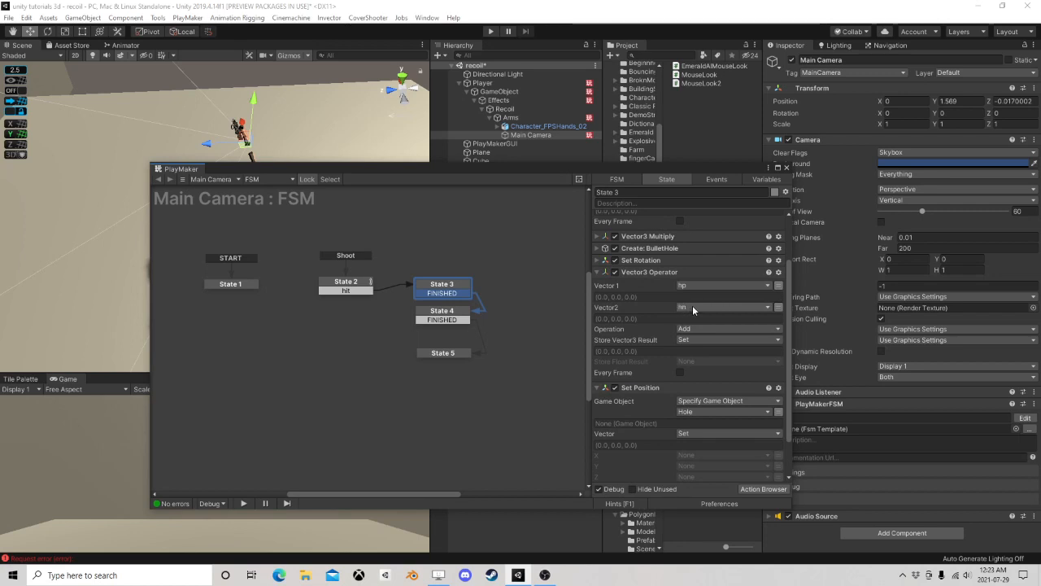
{"action": "left_click", "coordinate": [598, 274]}
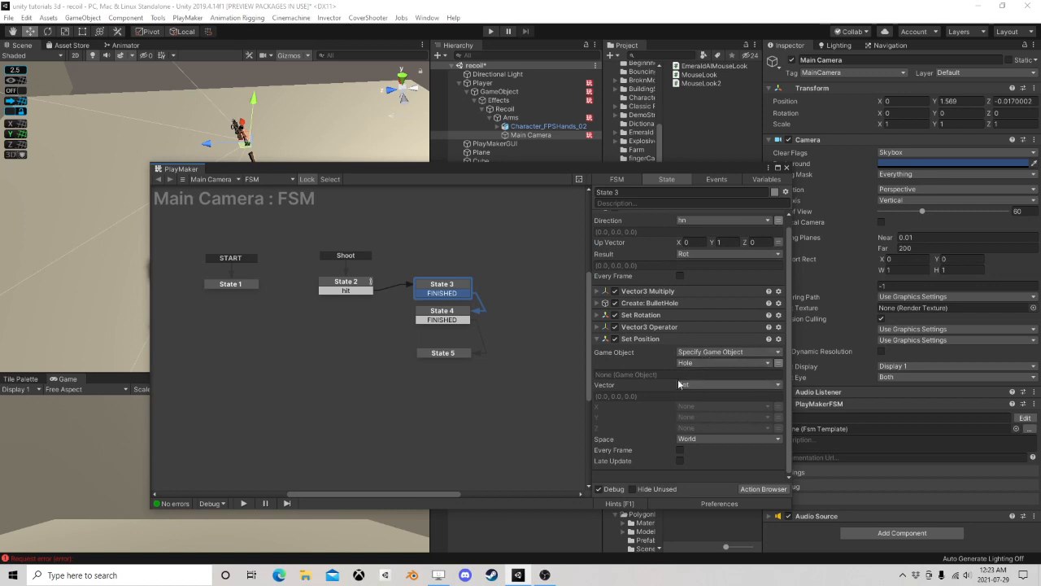
{"action": "left_click", "coordinate": [598, 340]}
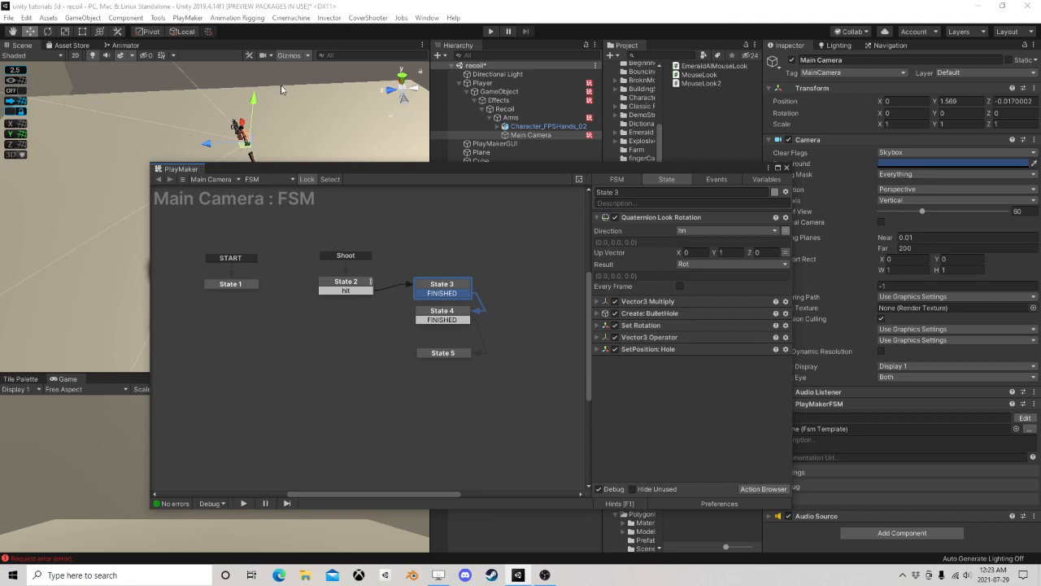
Step: Review State 4's impact effect actions and move States 3, 4 and 5 directly beneath State 2 in the Main Camera FSM
{"action": "left_click", "coordinate": [445, 317]}
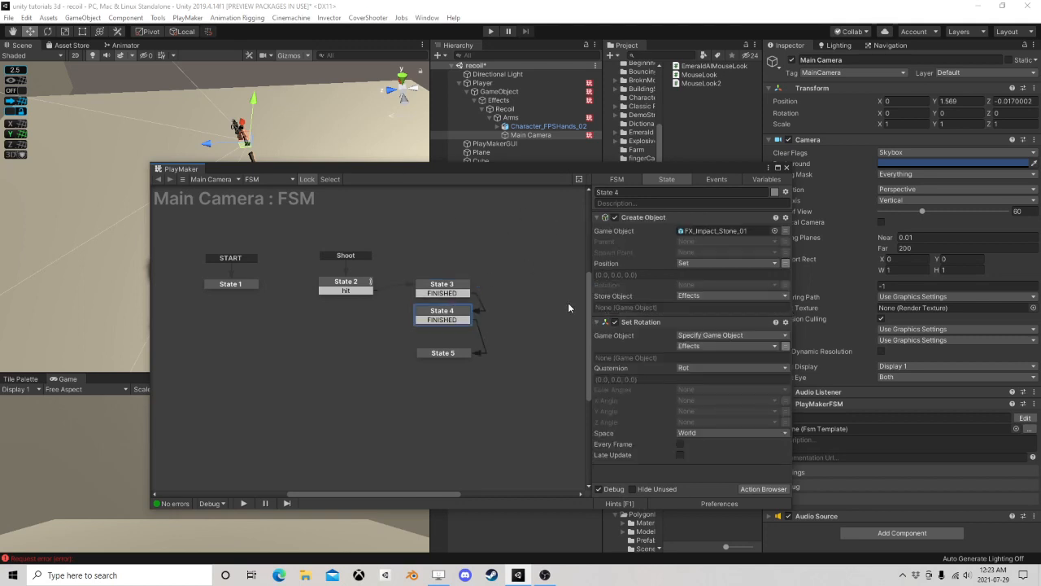
{"action": "left_click", "coordinate": [439, 288]}
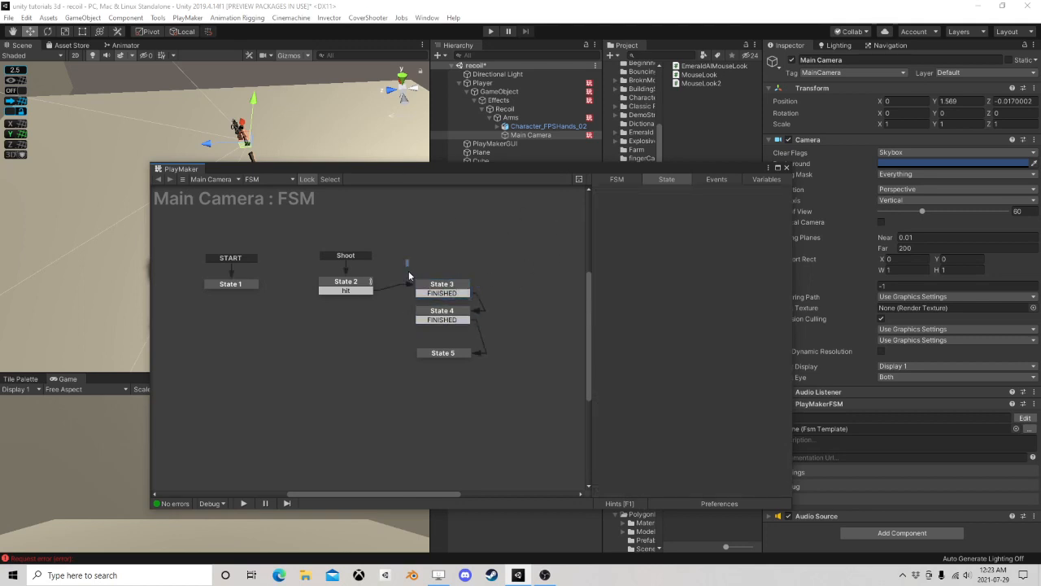
{"action": "left_click_drag", "start_coordinate": [407, 263], "coordinate": [519, 373]}
{"action": "left_click_drag", "start_coordinate": [463, 287], "coordinate": [369, 309]}
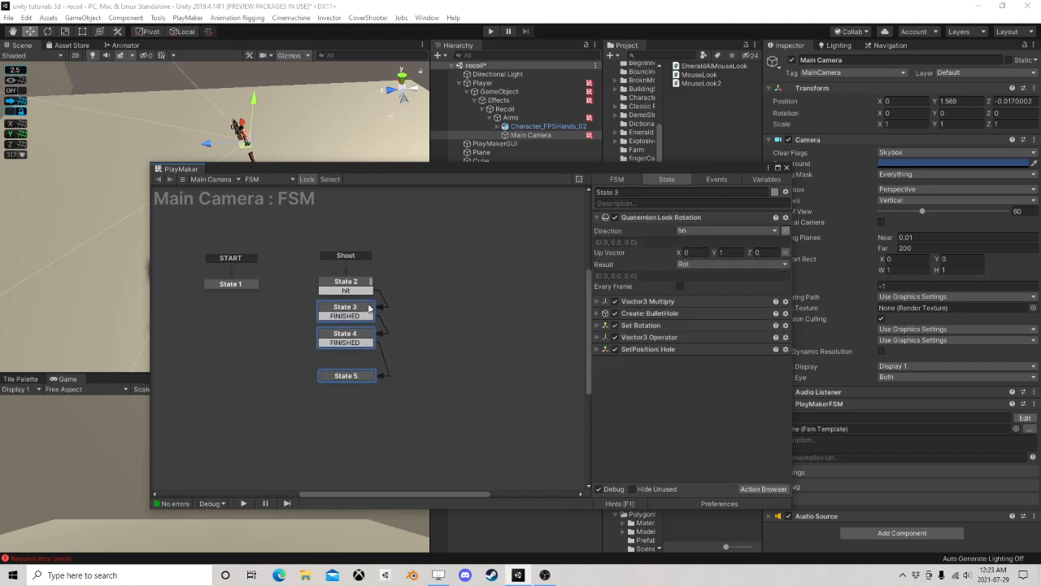
{"action": "left_click", "coordinate": [786, 167]}
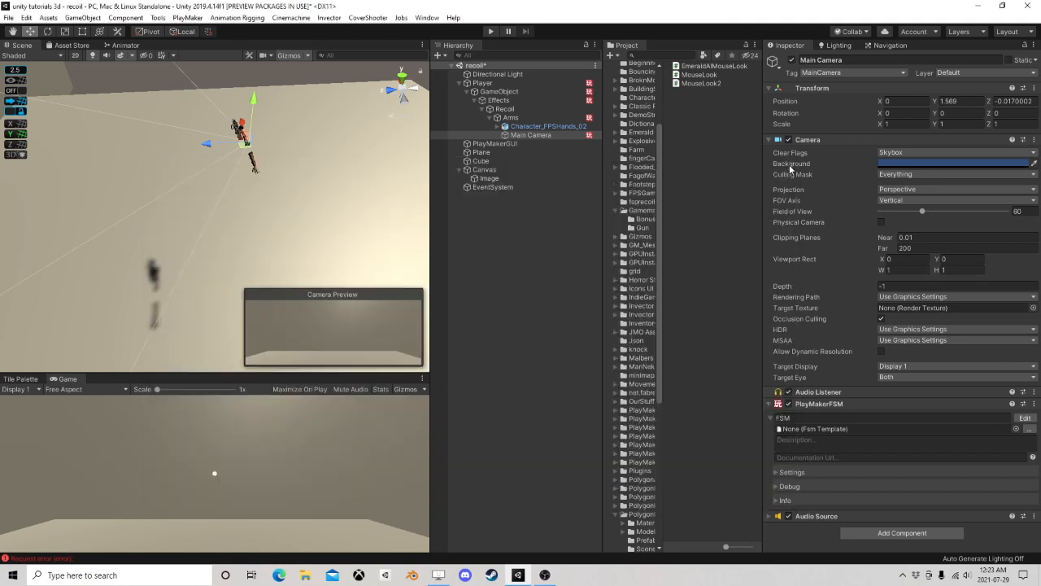
Step: Start Play mode and enlarge the Game view in both height and width
{"action": "left_click", "coordinate": [489, 30]}
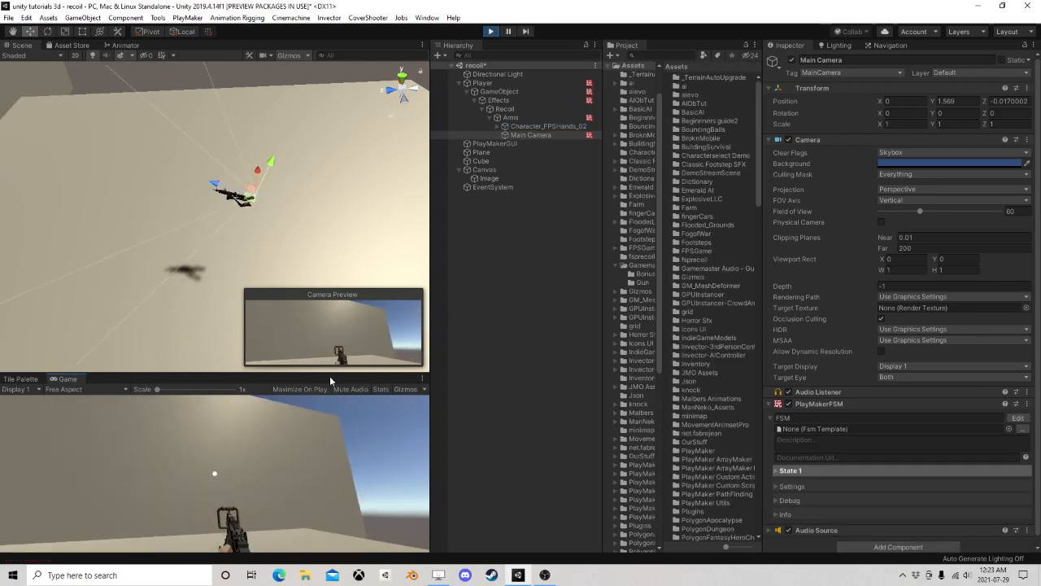
{"action": "left_click_drag", "start_coordinate": [330, 374], "coordinate": [355, 159]}
{"action": "left_click_drag", "start_coordinate": [429, 255], "coordinate": [655, 255]}
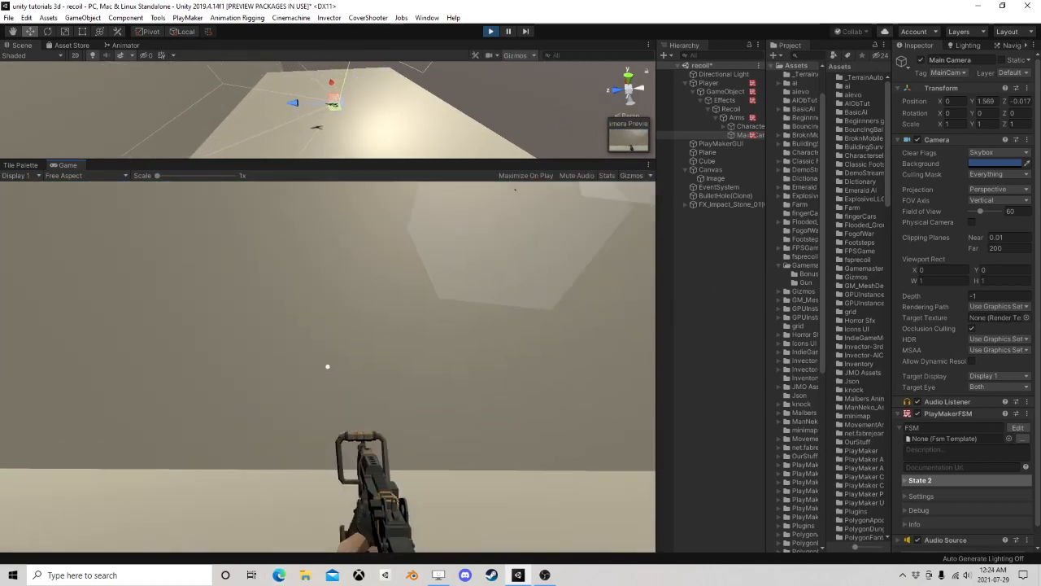
Step: Test-fire the gun at the wall with single shots and sustained fire to check the recoil, then stop Play mode
{"action": "left_click", "coordinate": [328, 366]}
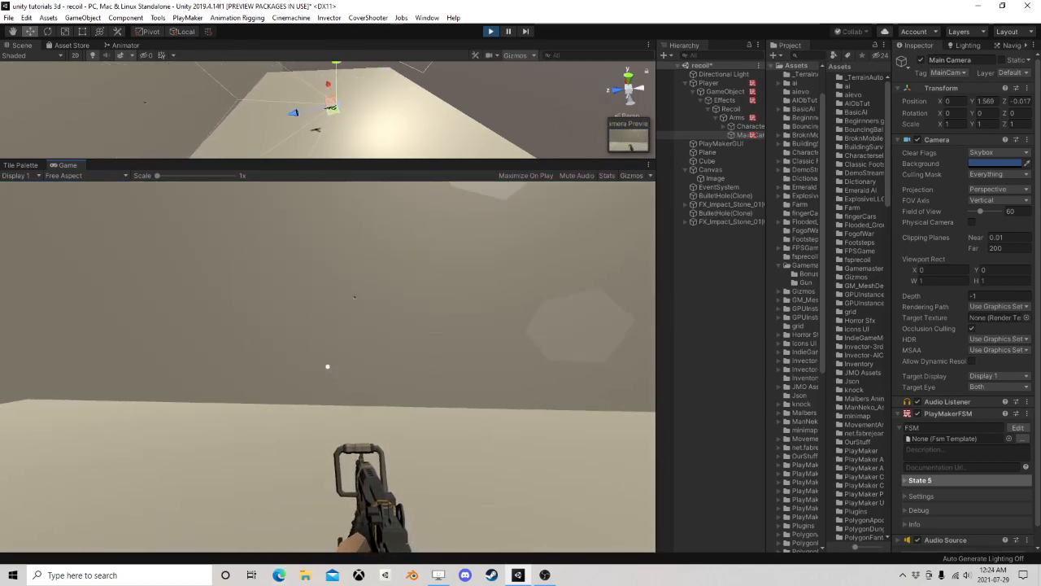
{"action": "key", "text": "a"}
{"action": "left_click", "coordinate": [328, 366]}
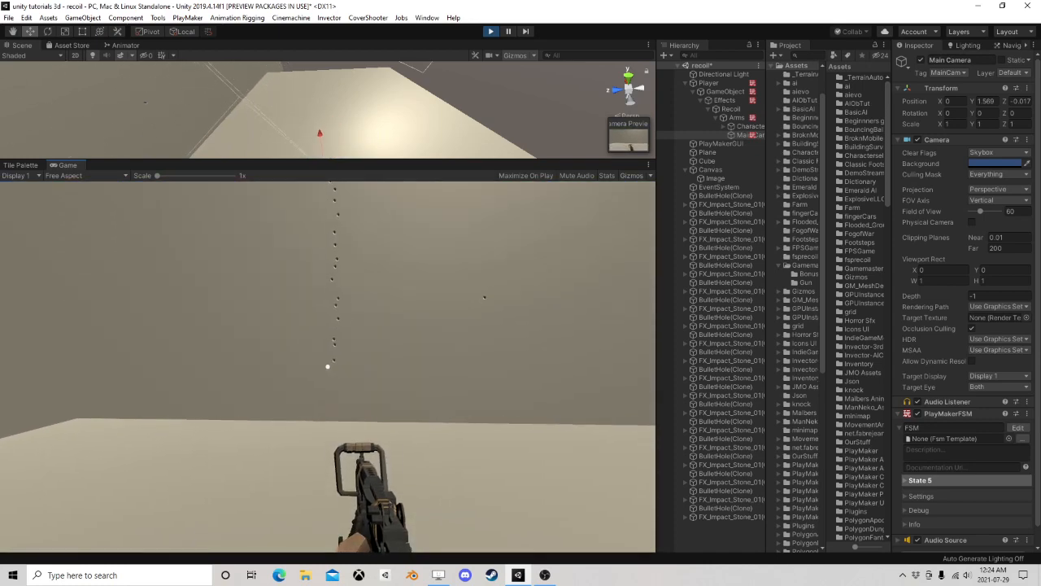
{"action": "left_click_drag", "start_coordinate": [327, 367], "coordinate": [328, 367]}
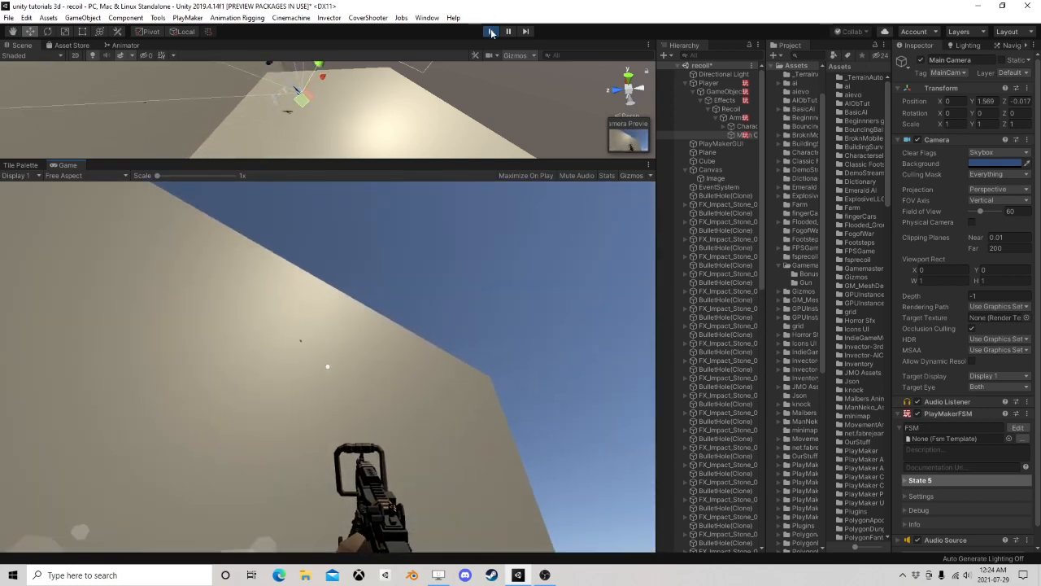
{"action": "left_click", "coordinate": [491, 31]}
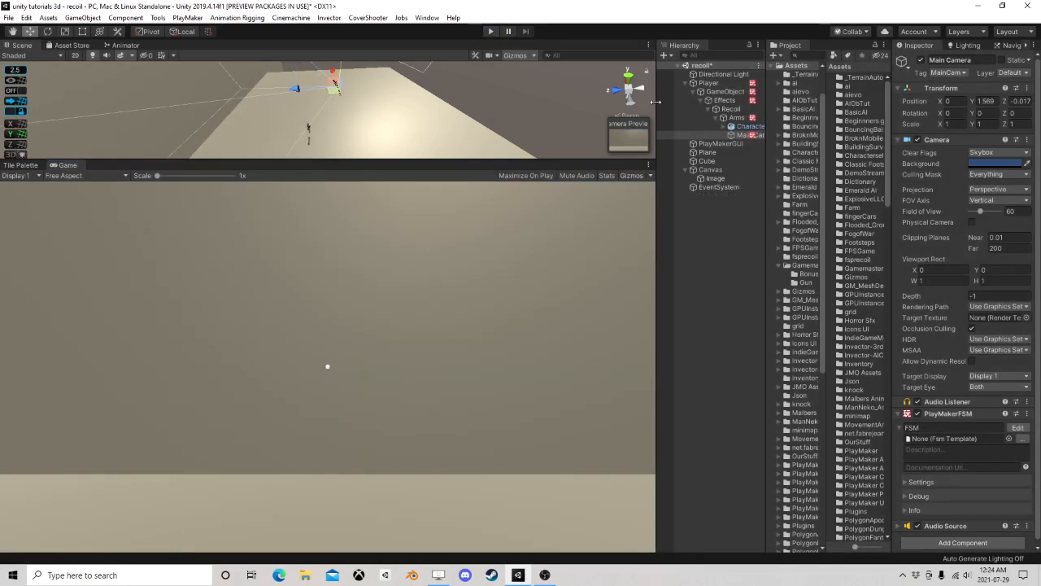
Step: In State 2 of the Effects FSM, set the minimum of the Random Float stored in X to -7
{"action": "left_click", "coordinate": [724, 100]}
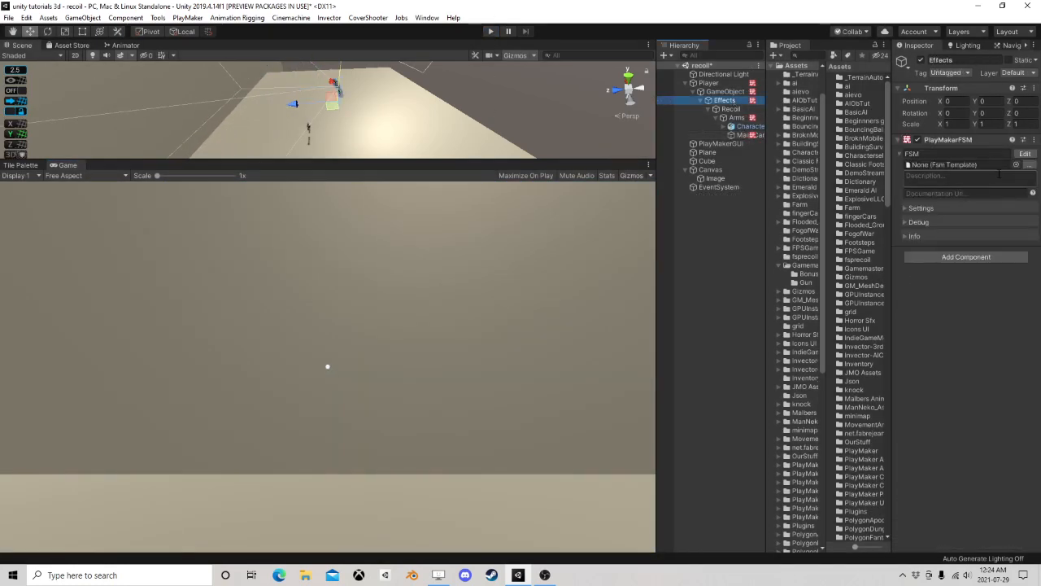
{"action": "left_click", "coordinate": [1025, 154]}
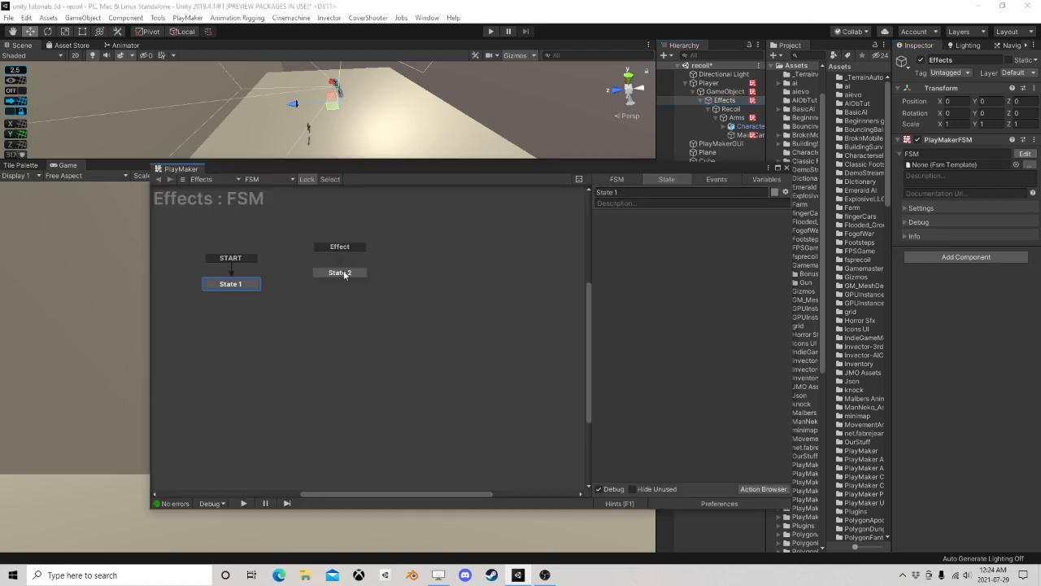
{"action": "left_click", "coordinate": [343, 273]}
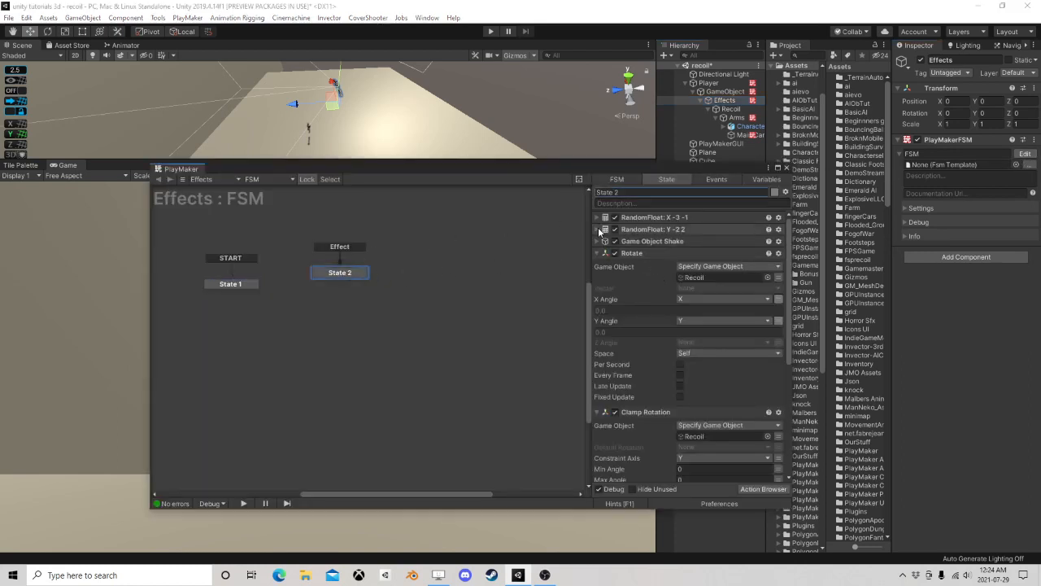
{"action": "left_click", "coordinate": [599, 230]}
{"action": "left_click", "coordinate": [598, 218]}
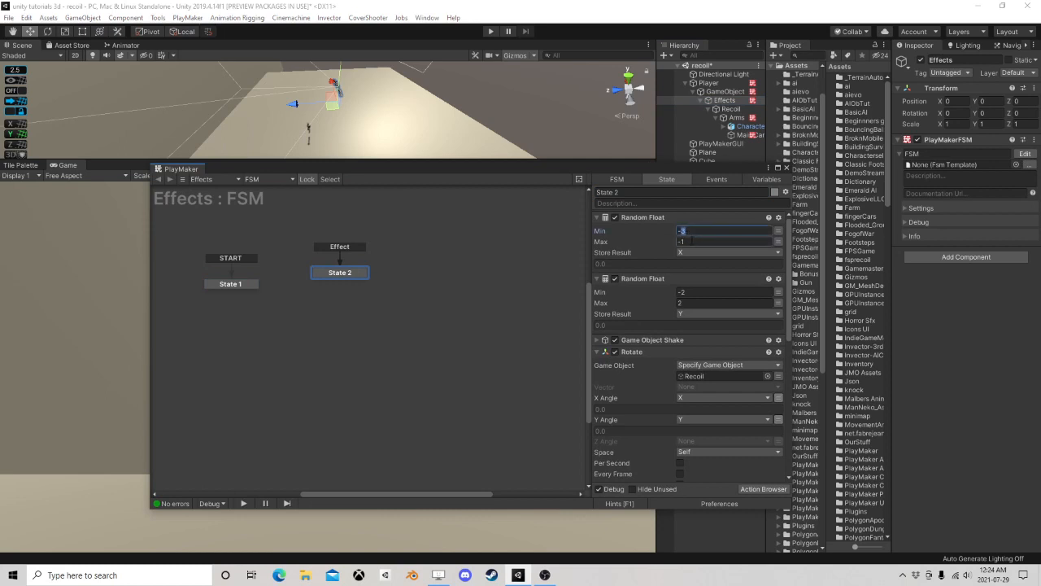
{"action": "type", "text": "-7"}
{"action": "left_click", "coordinate": [688, 242]}
{"action": "left_click", "coordinate": [786, 168]}
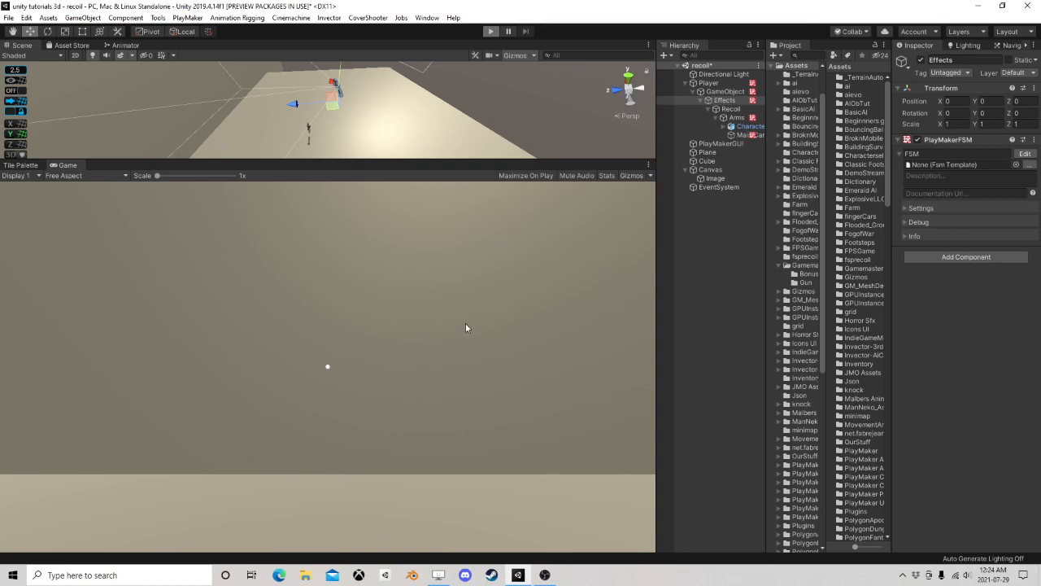
Step: Play-test the stronger recoil by firing repeated bursts at the wall, and stop Play mode
{"action": "key", "text": "ctrl+p"}
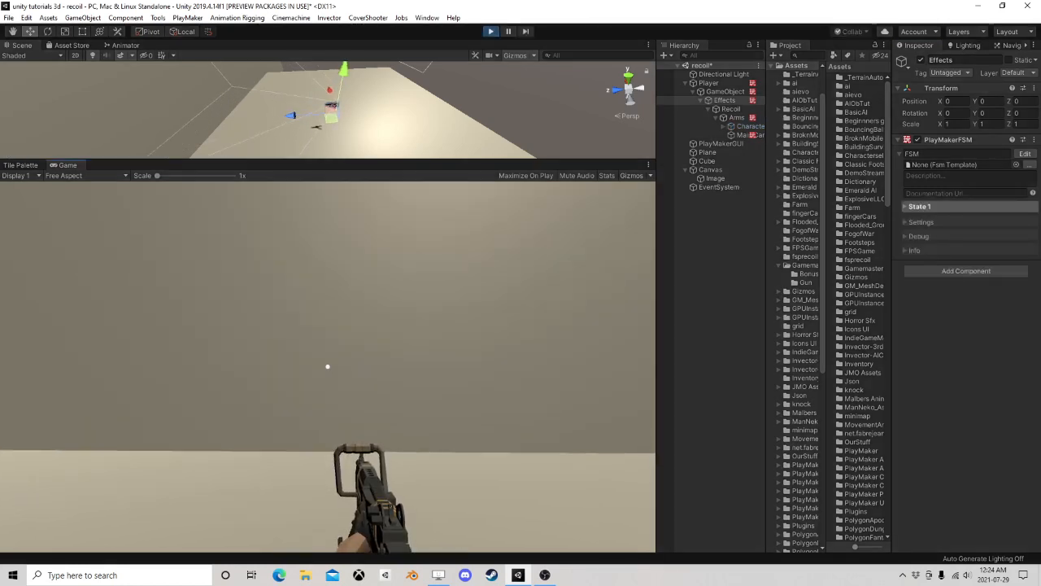
{"action": "left_click_drag", "start_coordinate": [327, 366], "coordinate": [328, 366]}
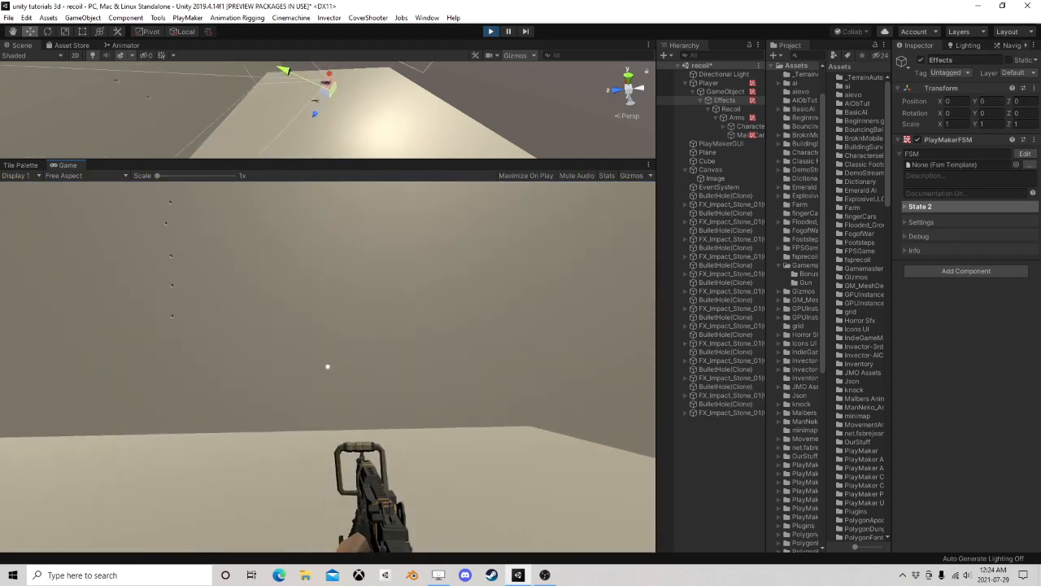
{"action": "left_click_drag", "start_coordinate": [328, 366], "coordinate": [328, 366]}
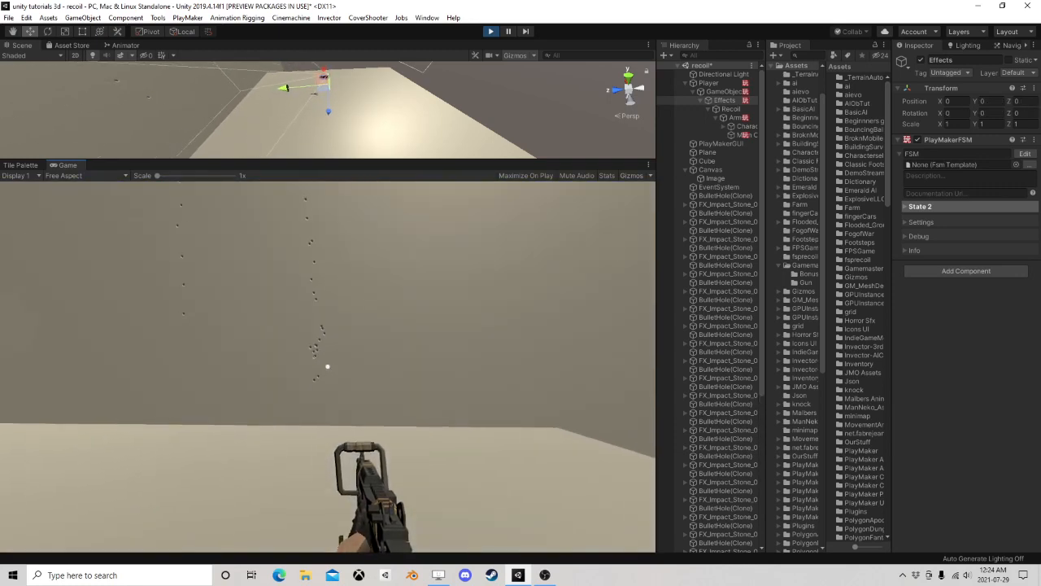
{"action": "left_click_drag", "start_coordinate": [328, 366], "coordinate": [327, 366]}
{"action": "key", "text": "Escape"}
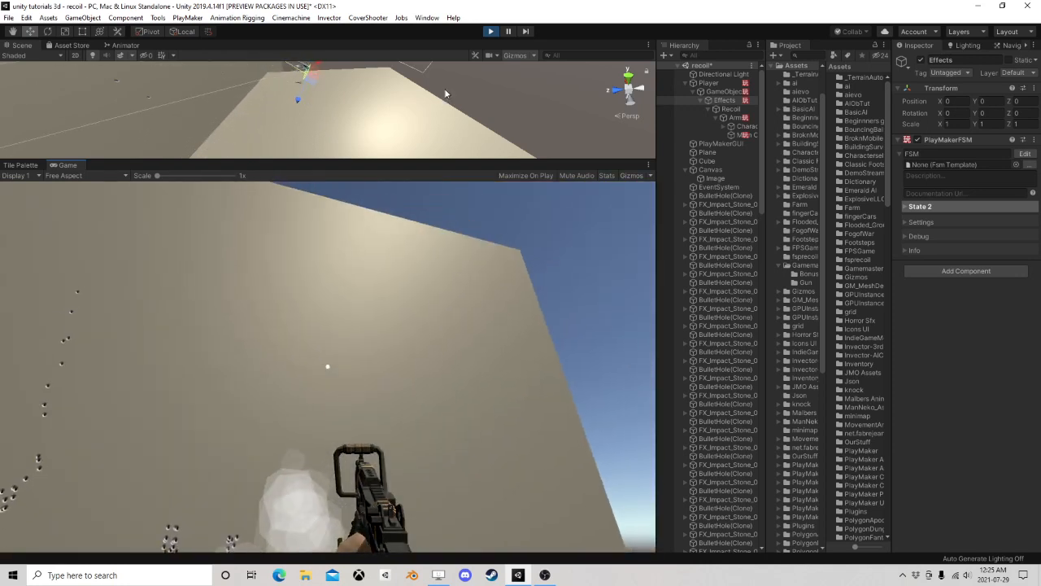
{"action": "key", "text": "ctrl+p"}
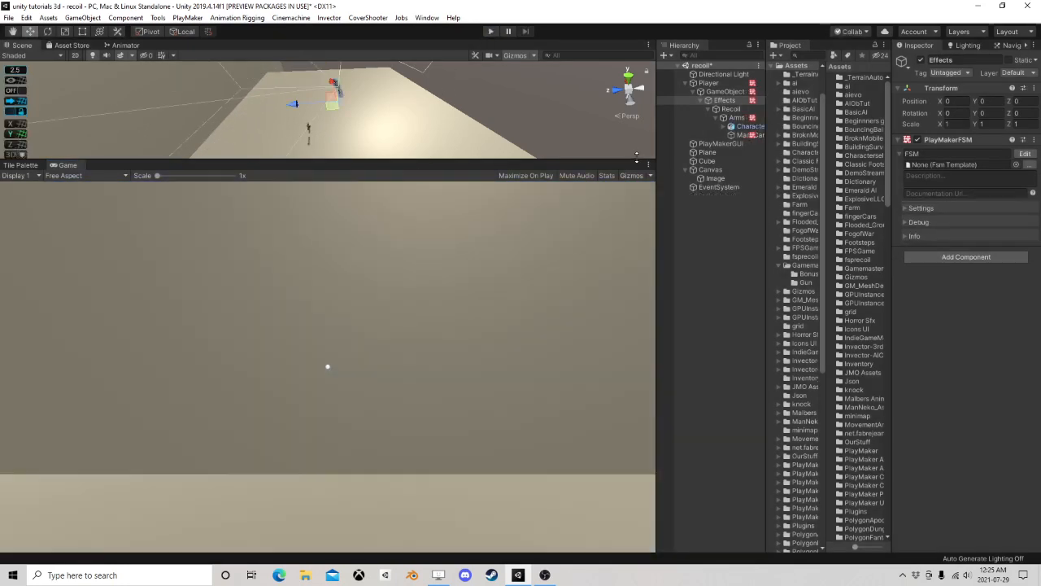
Step: Select the Recoil object, enlarge the Scene view's height, and widen the Hierarchy and the Project window's folder tree
{"action": "left_click", "coordinate": [727, 109]}
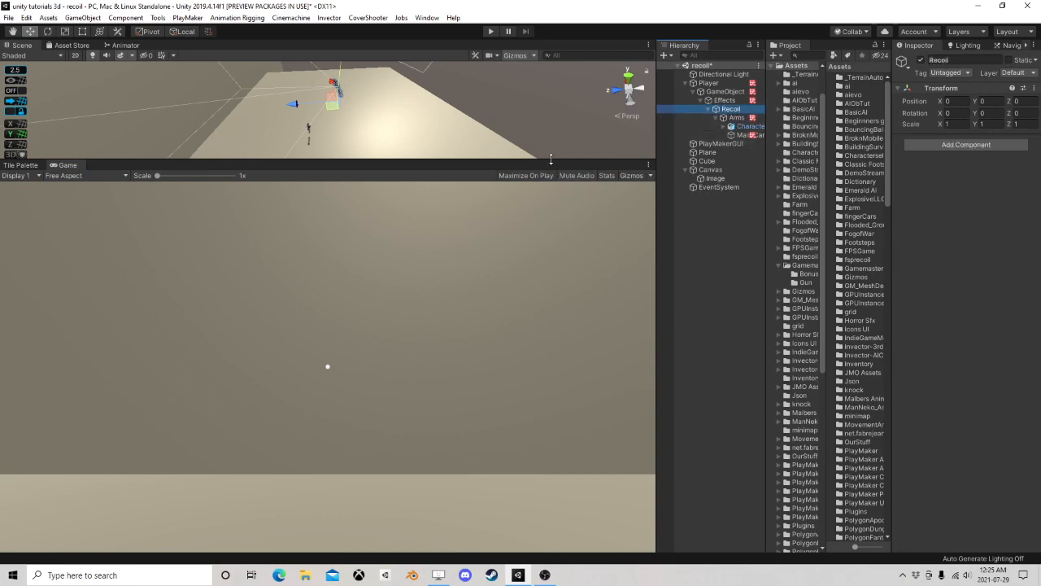
{"action": "left_click_drag", "start_coordinate": [551, 160], "coordinate": [573, 273]}
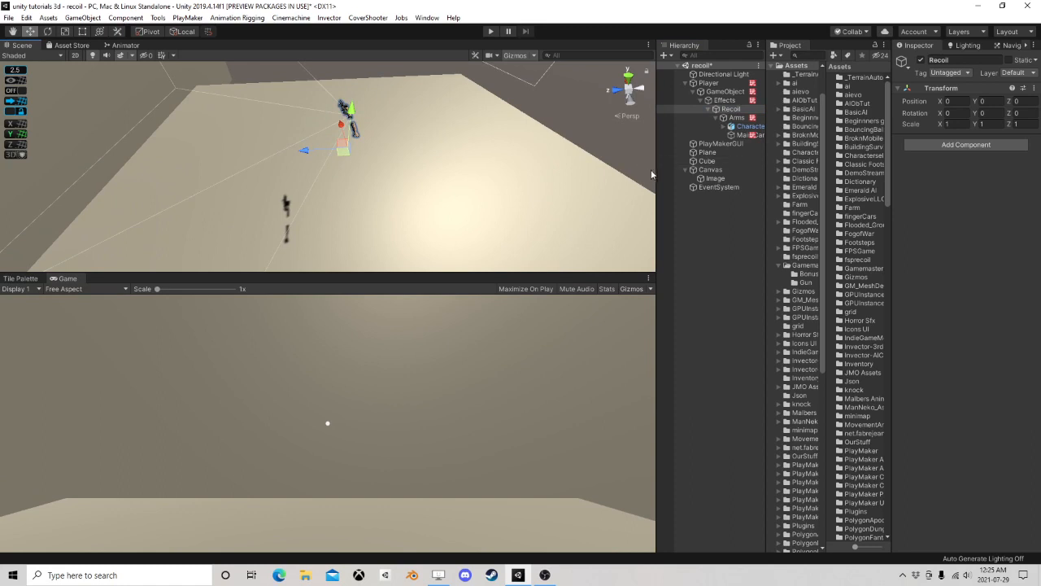
{"action": "left_click_drag", "start_coordinate": [656, 176], "coordinate": [377, 193]}
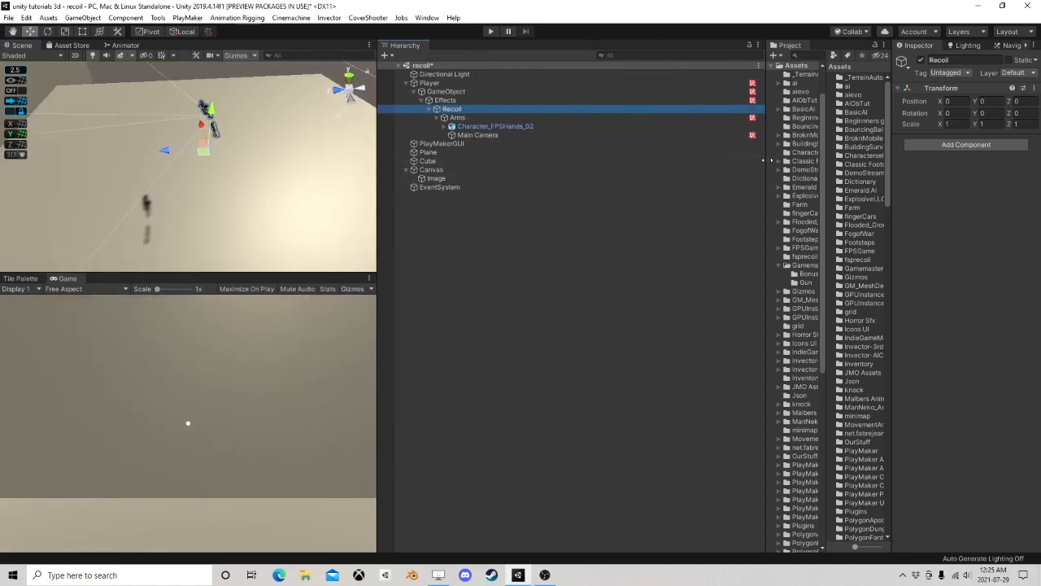
{"action": "left_click_drag", "start_coordinate": [768, 163], "coordinate": [488, 191]}
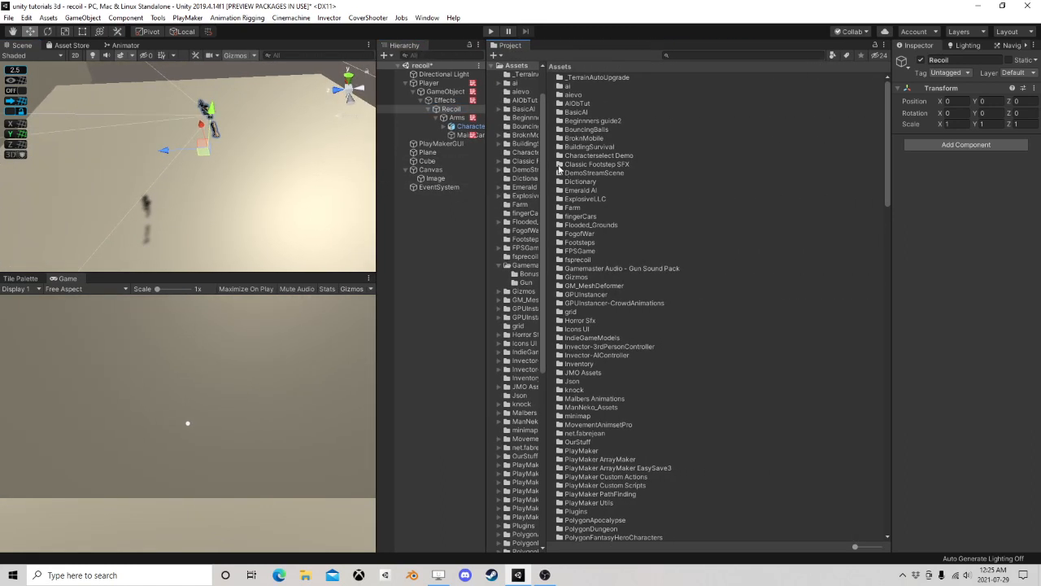
{"action": "left_click_drag", "start_coordinate": [543, 160], "coordinate": [671, 167]}
{"action": "left_click_drag", "start_coordinate": [488, 193], "coordinate": [600, 187]}
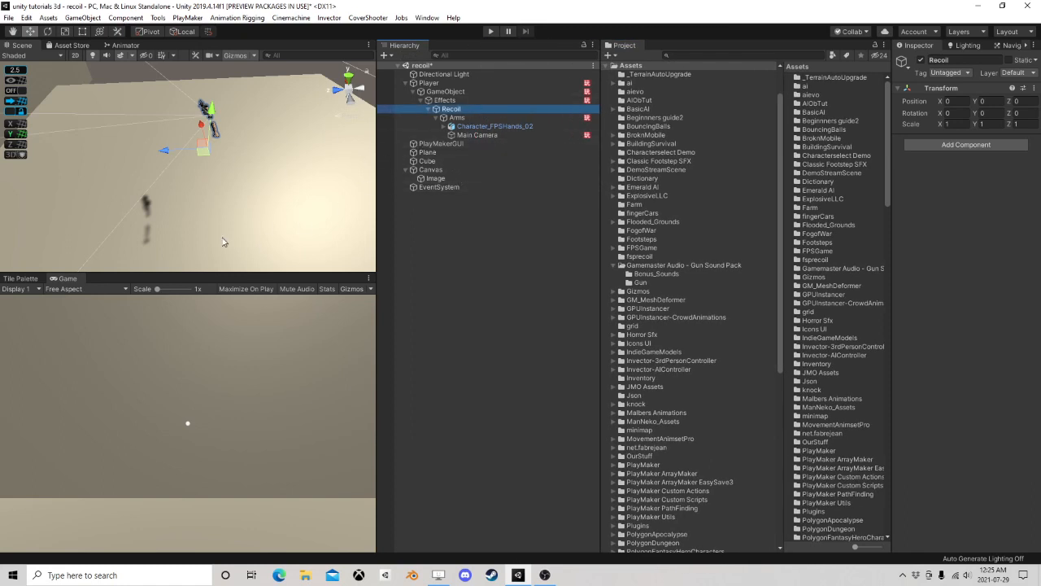
Step: Select the Player object and collapse its PlayMakerFSM components while reviewing them
{"action": "left_click", "coordinate": [444, 94]}
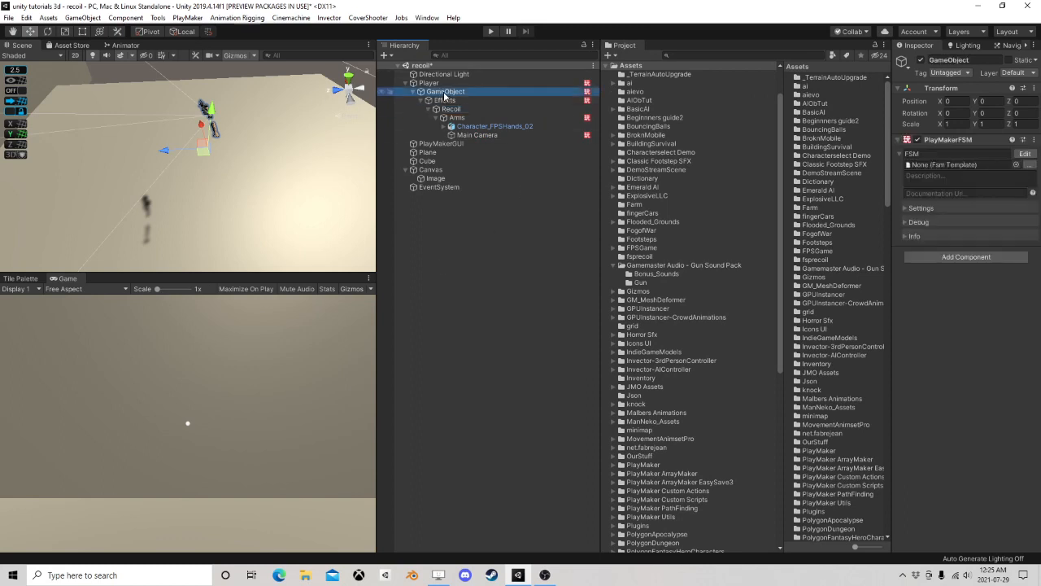
{"action": "left_click", "coordinate": [430, 84]}
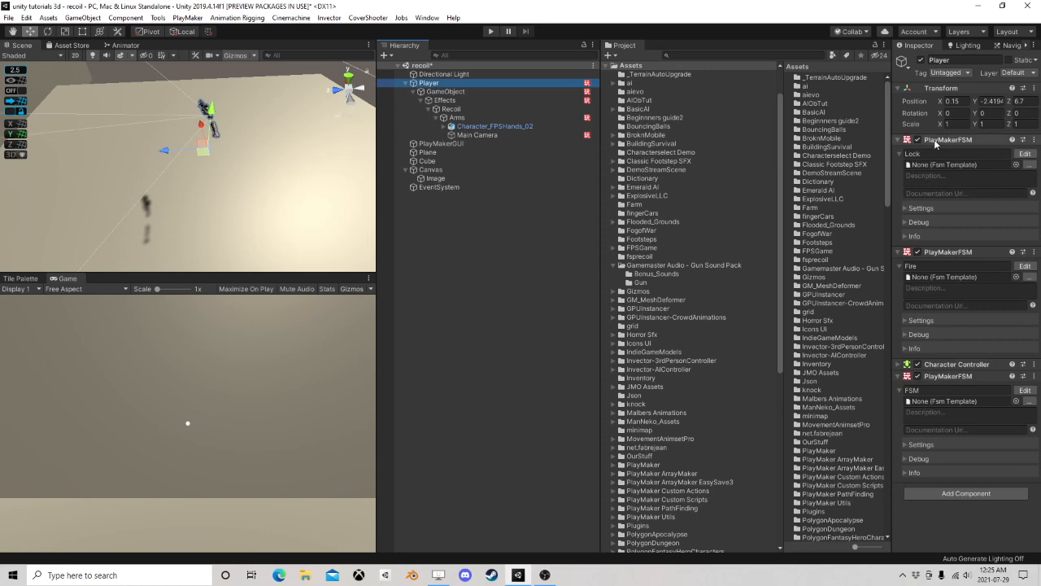
{"action": "left_click", "coordinate": [899, 140]}
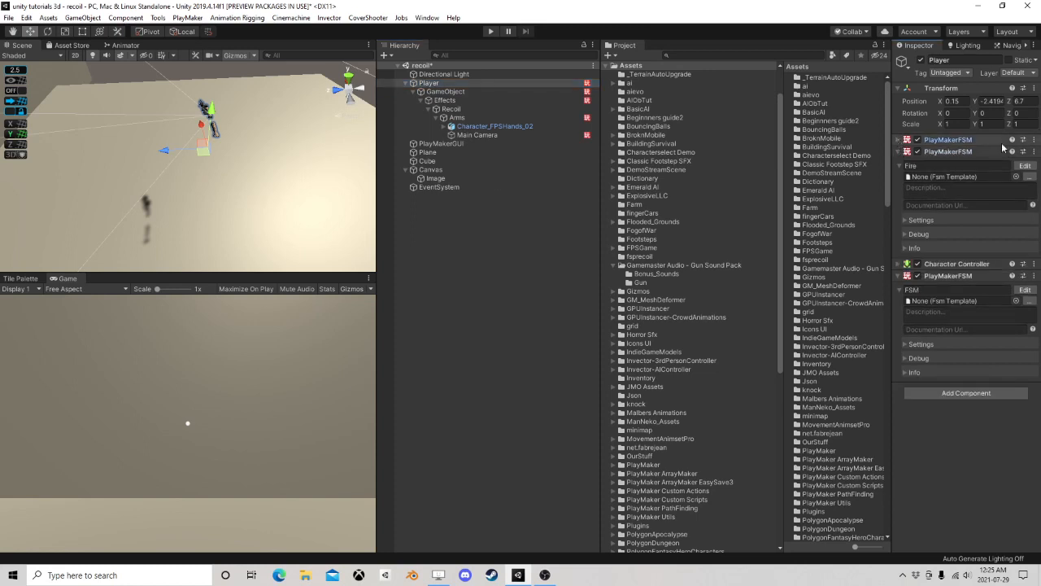
{"action": "left_click", "coordinate": [899, 152]}
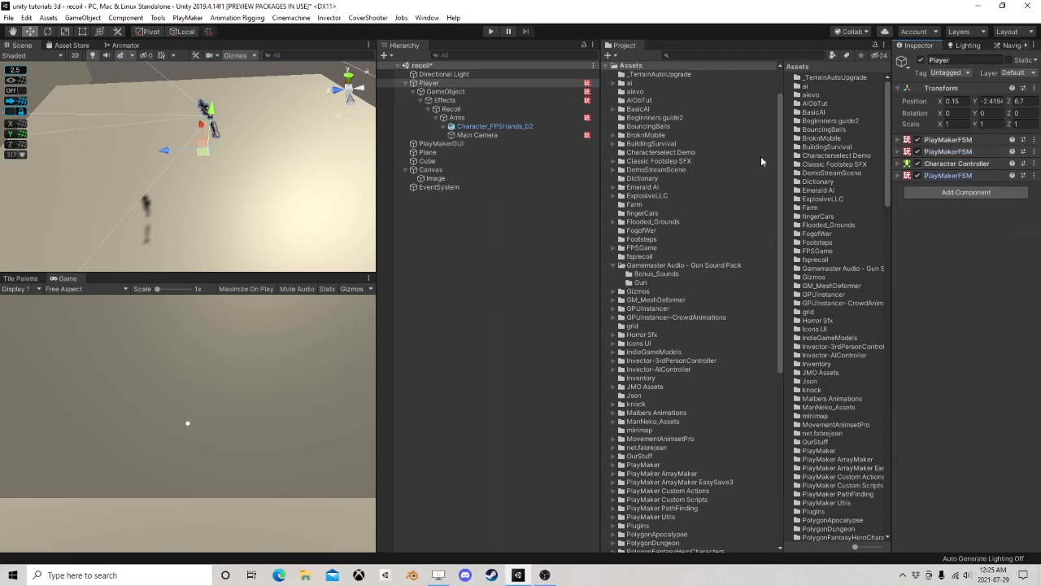
Step: Open the FSM of Player's child GameObject and review State 1's Mouse Look 2 action, moving the editor window clear of the Project assets
{"action": "left_click", "coordinate": [443, 92]}
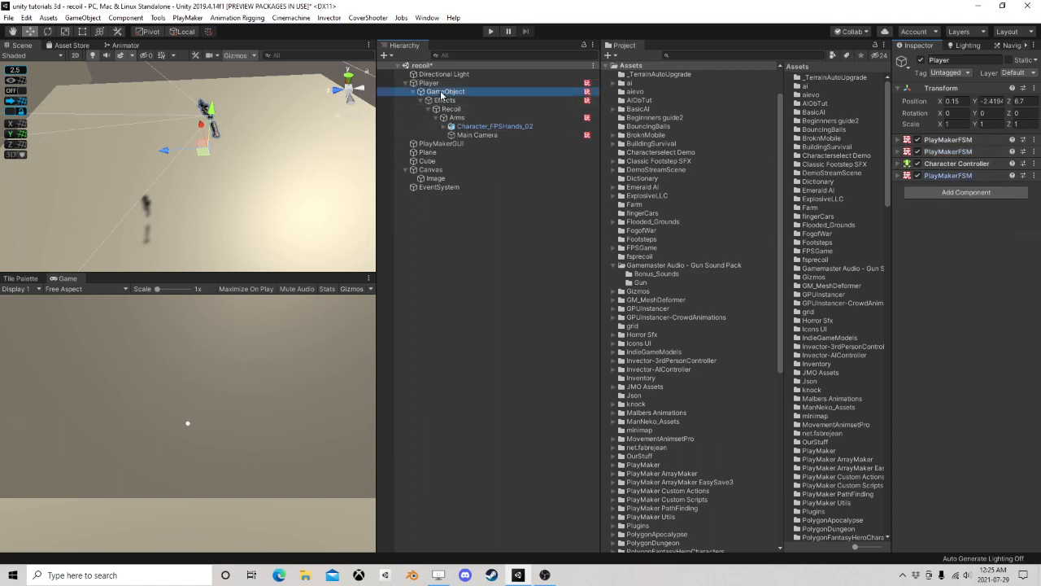
{"action": "left_click", "coordinate": [898, 140]}
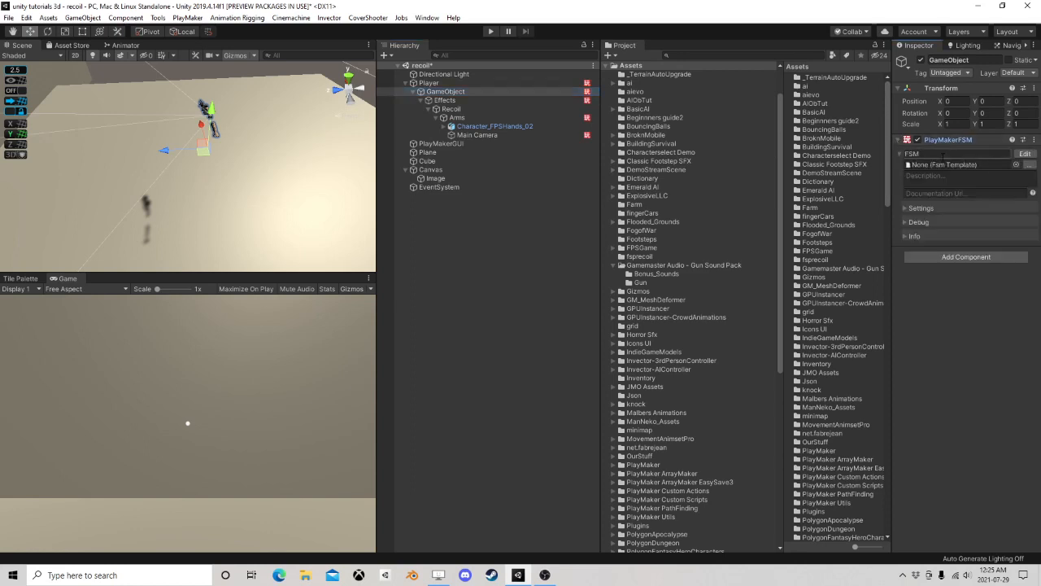
{"action": "left_click", "coordinate": [1026, 154]}
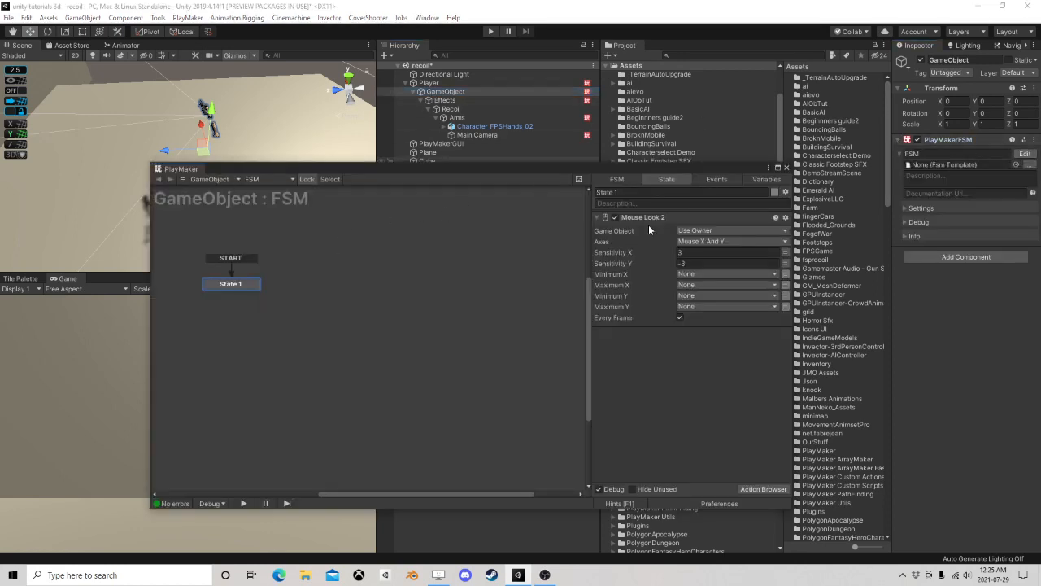
{"action": "left_click", "coordinate": [648, 220]}
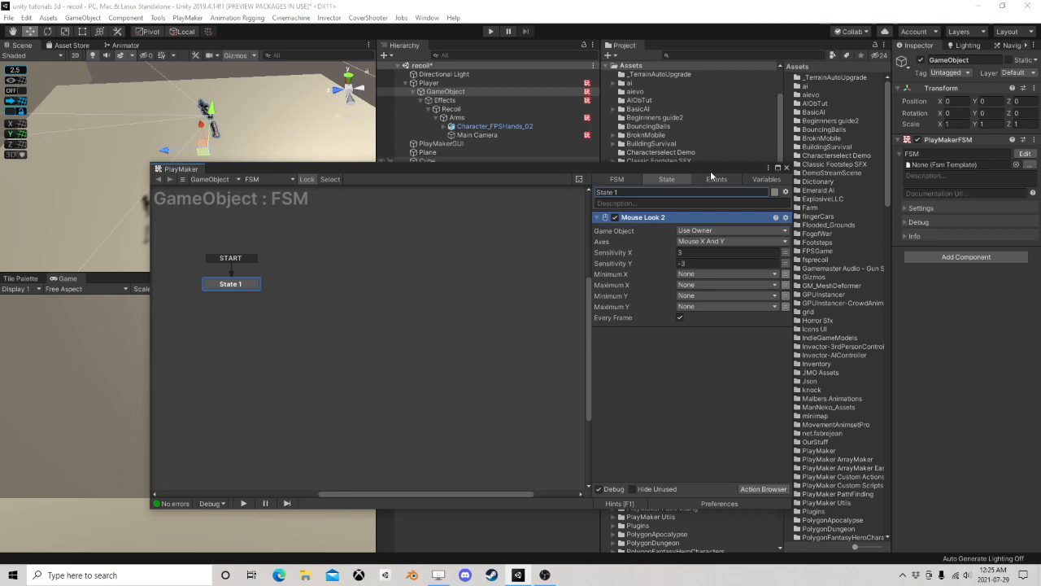
{"action": "left_click_drag", "start_coordinate": [710, 171], "coordinate": [560, 168]}
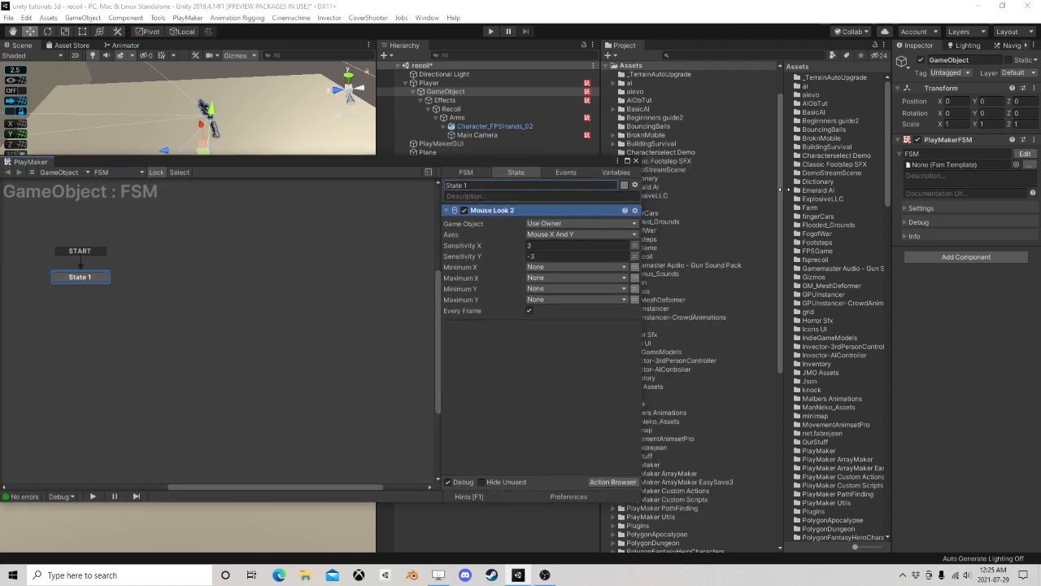
Step: Search the project assets for mouselook, duplicate the MouseLook2 script and open the copy in Visual Studio
{"action": "left_click_drag", "start_coordinate": [783, 188], "coordinate": [659, 188]}
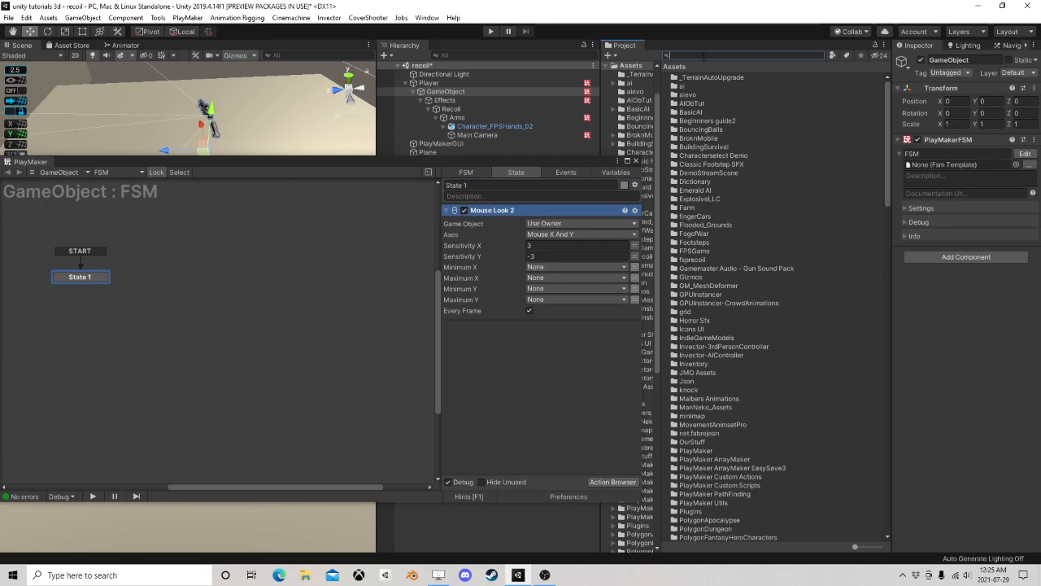
{"action": "type", "text": "mouselook"}
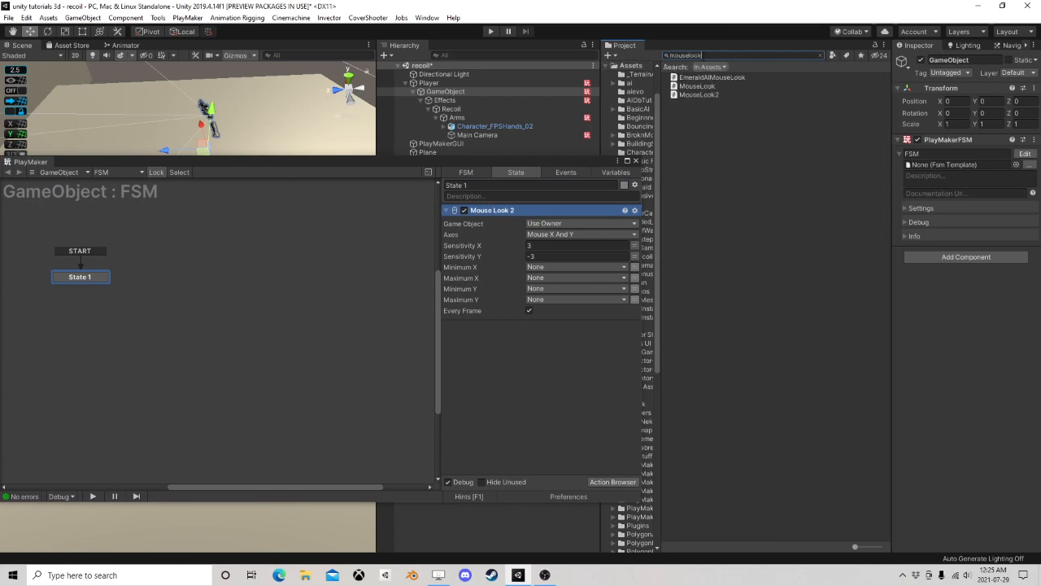
{"action": "left_click", "coordinate": [708, 95]}
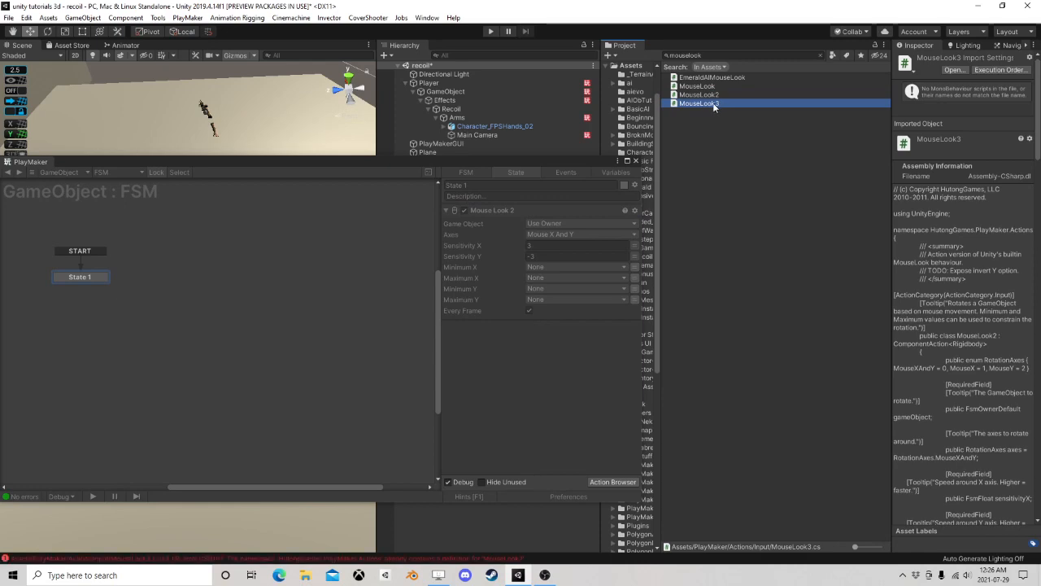
{"action": "double_click", "coordinate": [700, 103]}
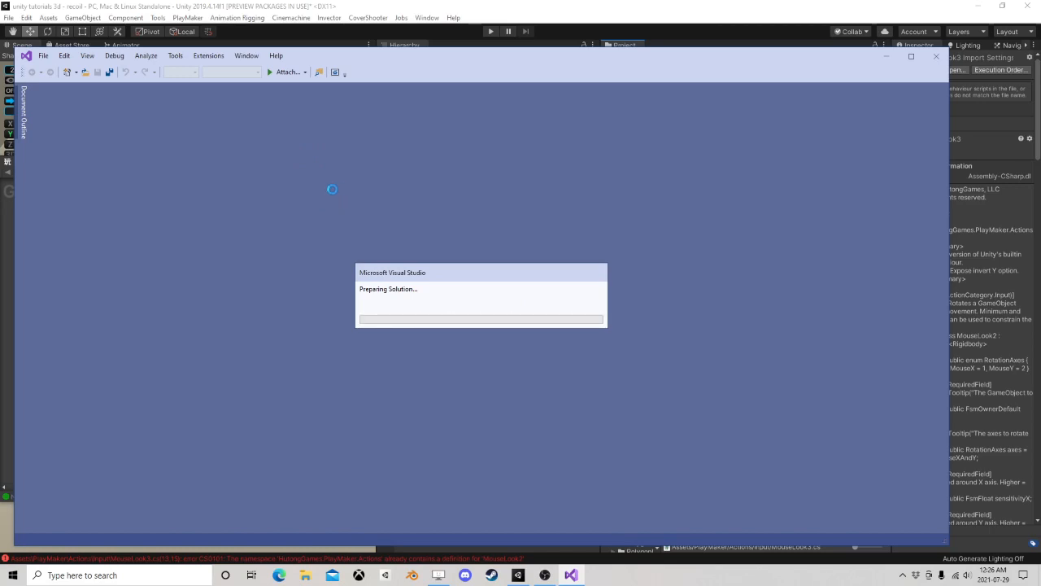
Step: Declare a public FsmFloat variable named RecoilY directly below sensitivityY in the MouseLook3 script
{"action": "scroll", "coordinate": [168, 240], "scroll_direction": "up", "scroll_amount": 15}
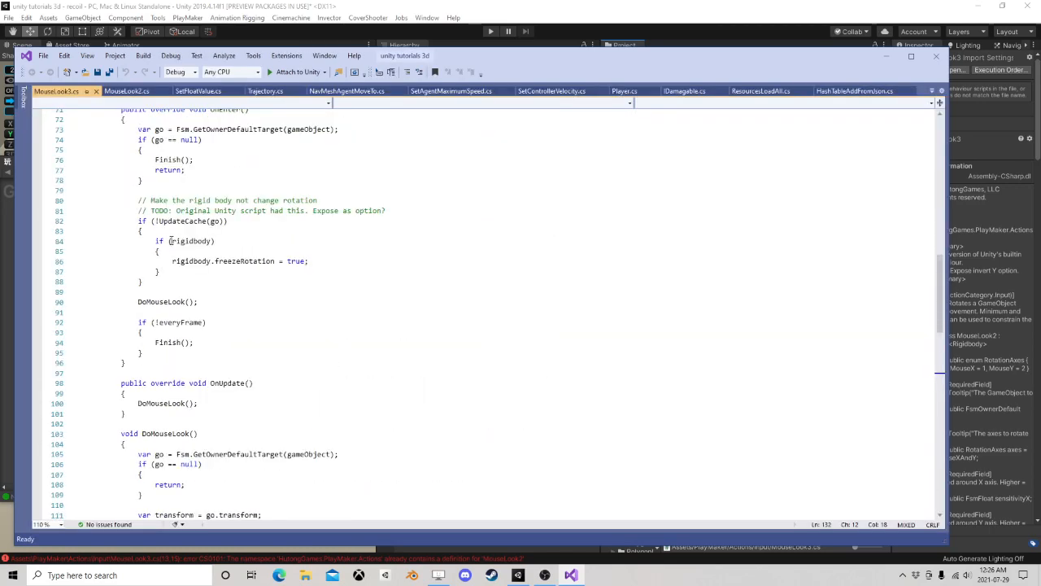
{"action": "scroll", "coordinate": [171, 241], "scroll_direction": "up", "scroll_amount": 14}
{"action": "scroll", "coordinate": [171, 235], "scroll_direction": "up", "scroll_amount": 5}
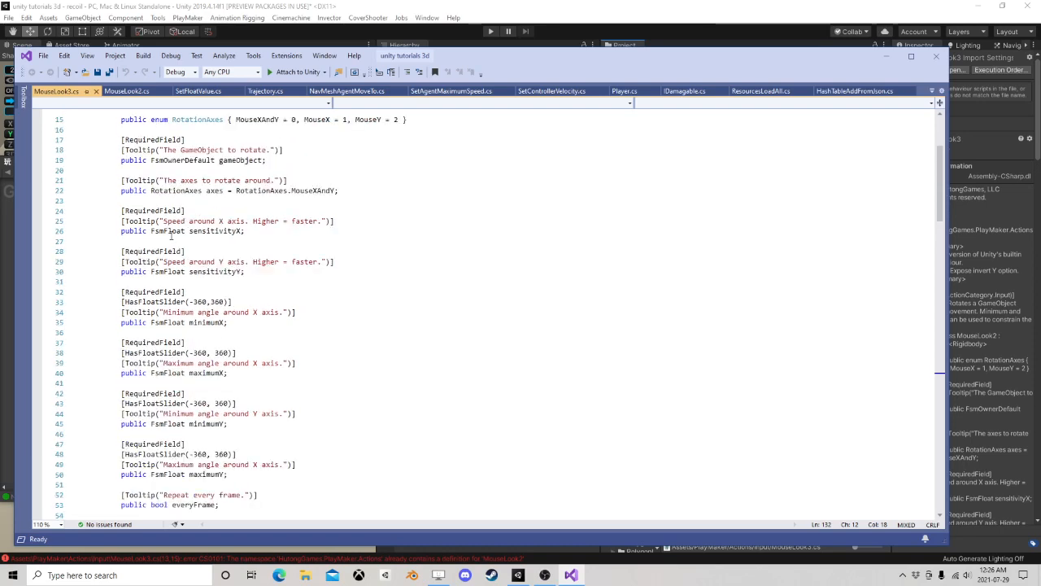
{"action": "scroll", "coordinate": [157, 230], "scroll_direction": "up", "scroll_amount": 3}
{"action": "scroll", "coordinate": [166, 220], "scroll_direction": "down", "scroll_amount": 4}
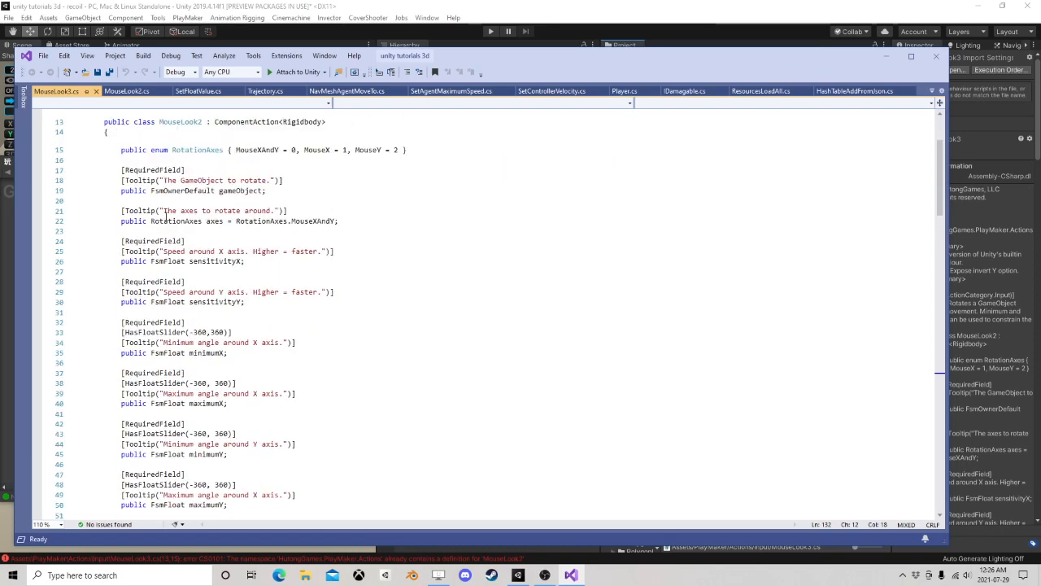
{"action": "left_click", "coordinate": [242, 251]}
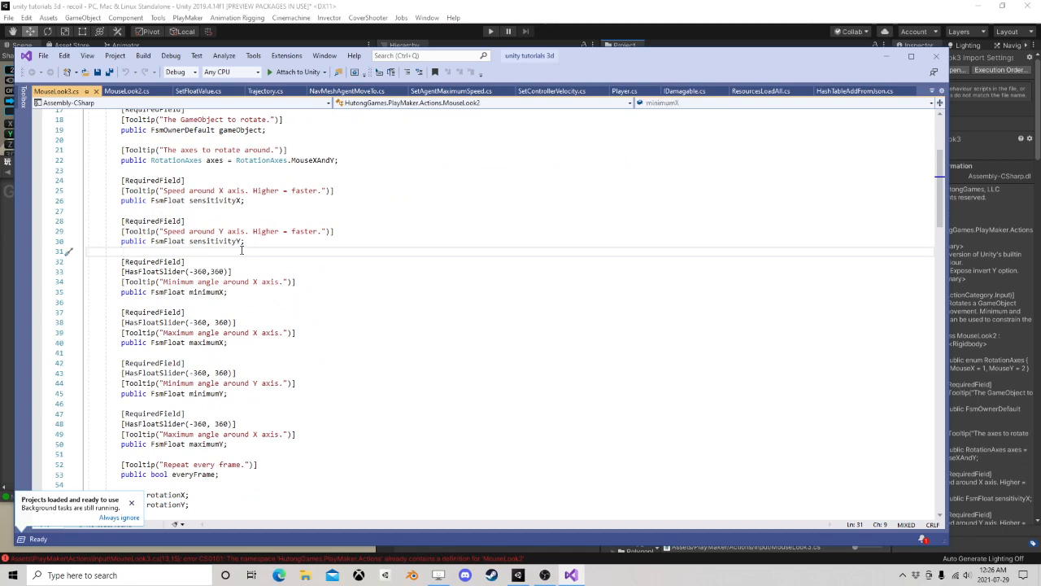
{"action": "type", "text": "public "}
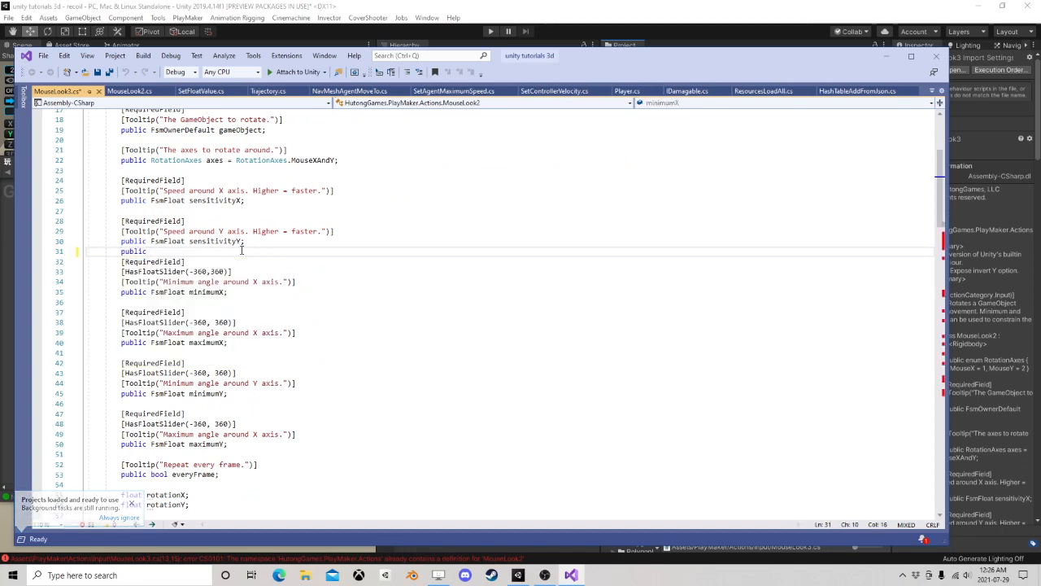
{"action": "type", "text": "FsmFloat"}
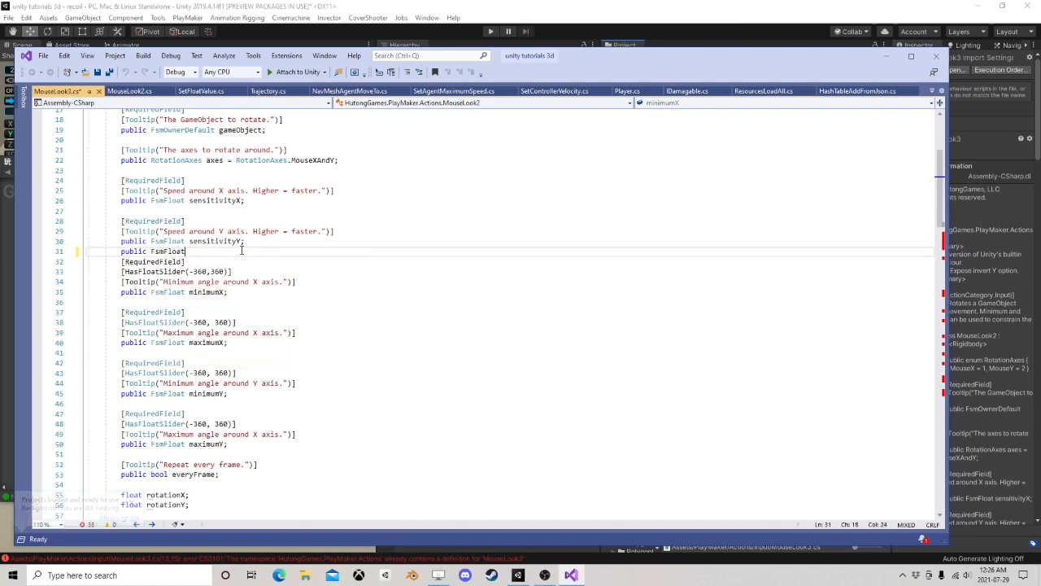
{"action": "type", "text": " Reco"}
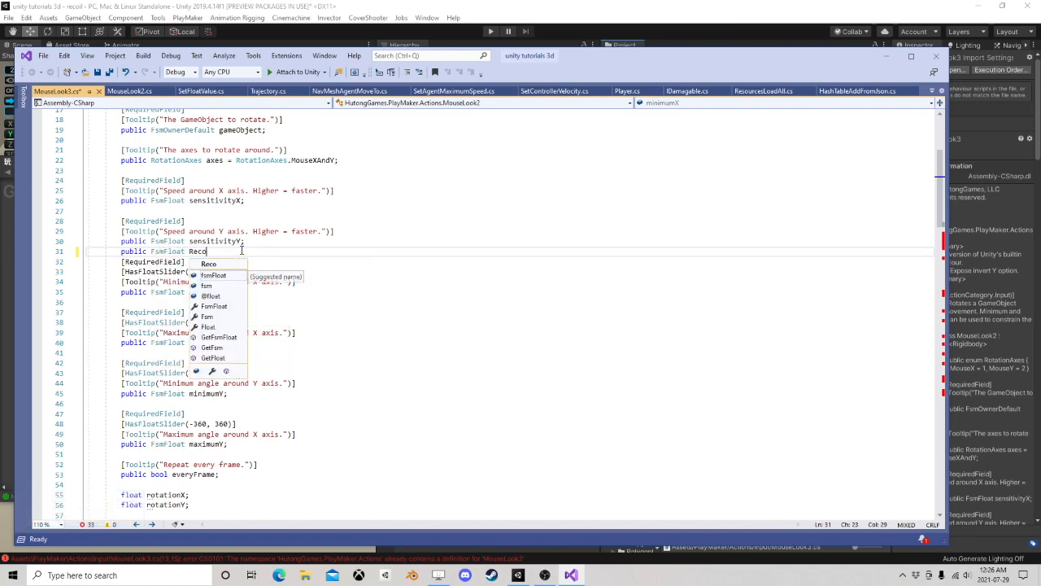
{"action": "type", "text": "ilY"}
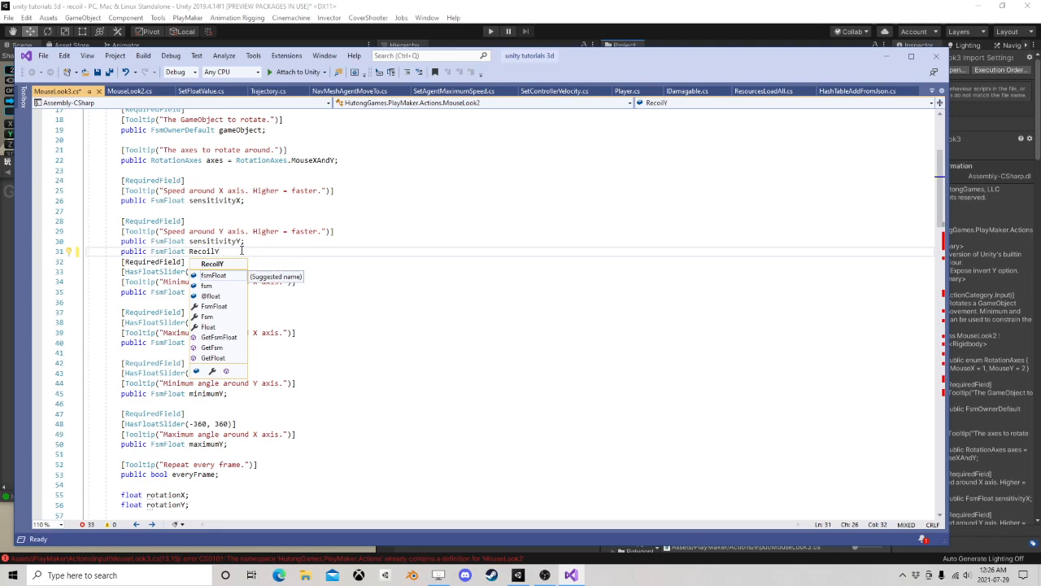
{"action": "type", "text": ";"}
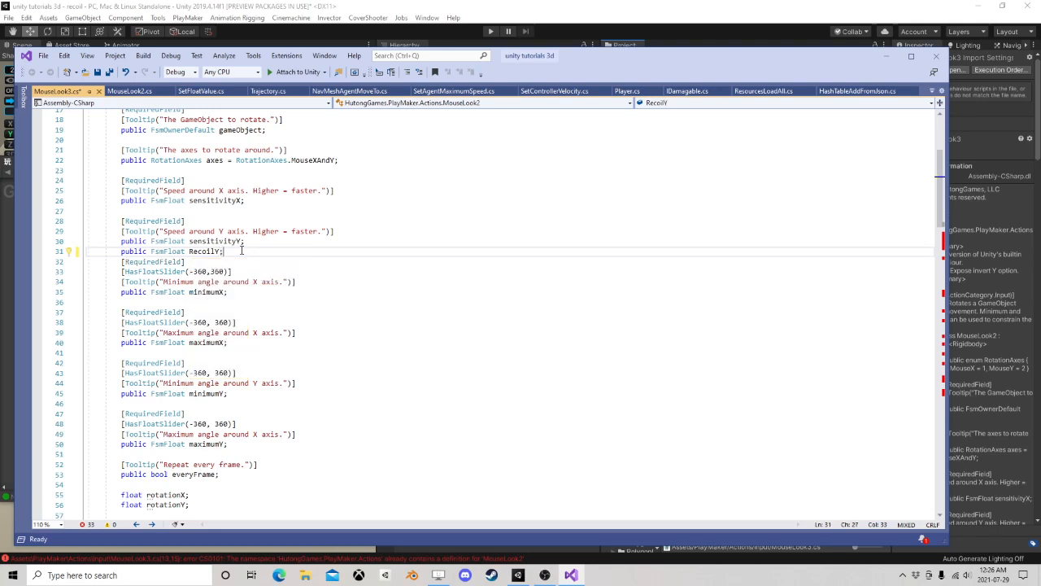
Step: Declare a public FsmFloat variable named RecoilX on the line below RecoilY
{"action": "key", "text": "Return"}
{"action": "type", "text": "pub"}
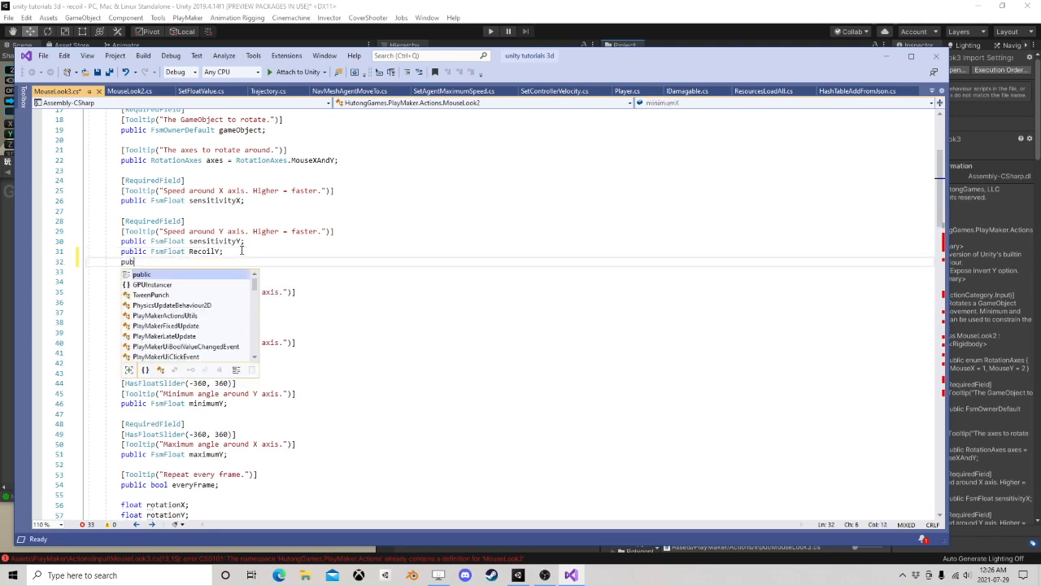
{"action": "type", "text": "lic Fsm"}
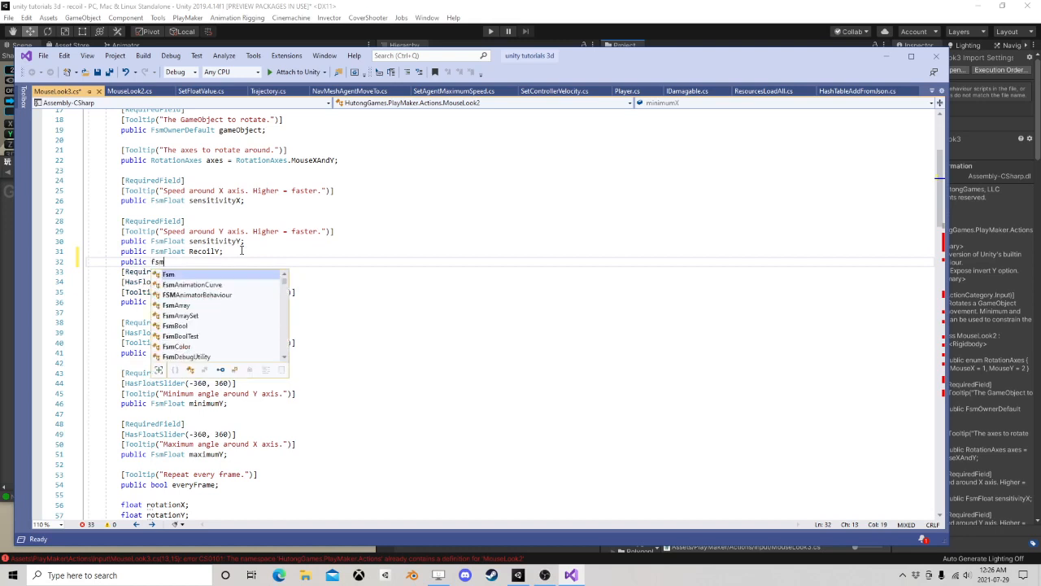
{"action": "type", "text": "Float Re"}
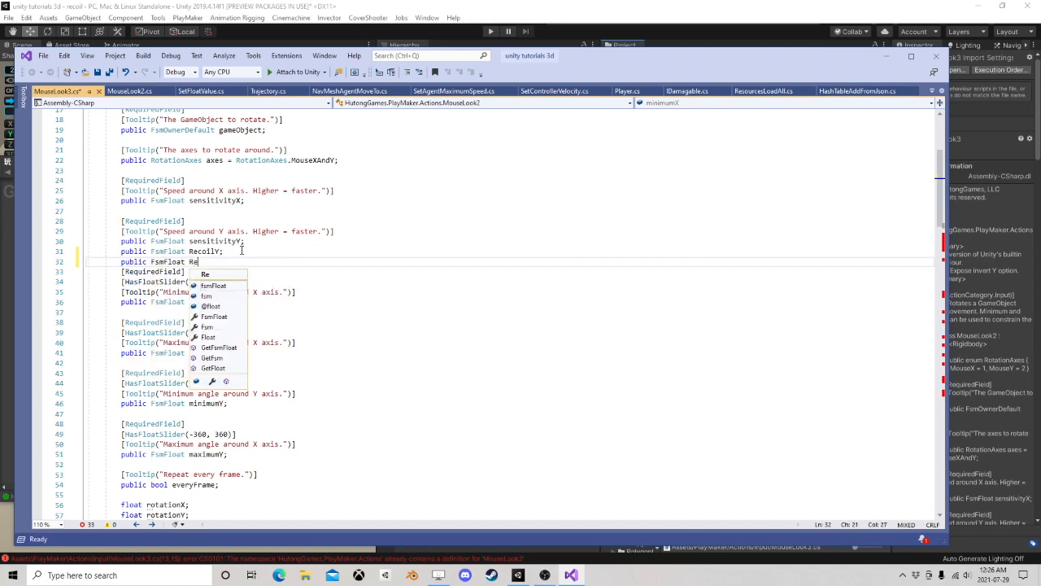
{"action": "type", "text": "coilX"}
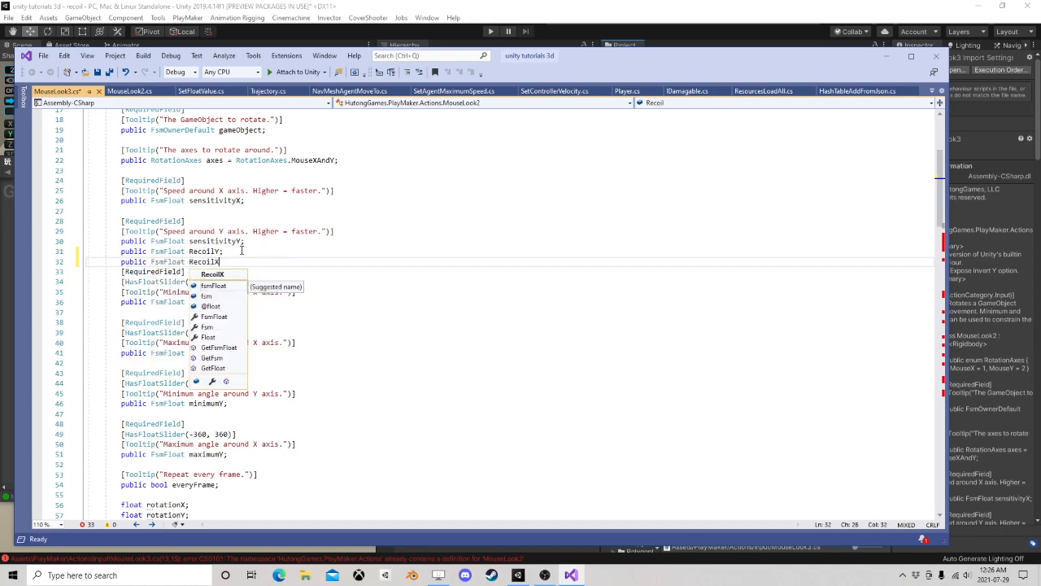
{"action": "type", "text": ";"}
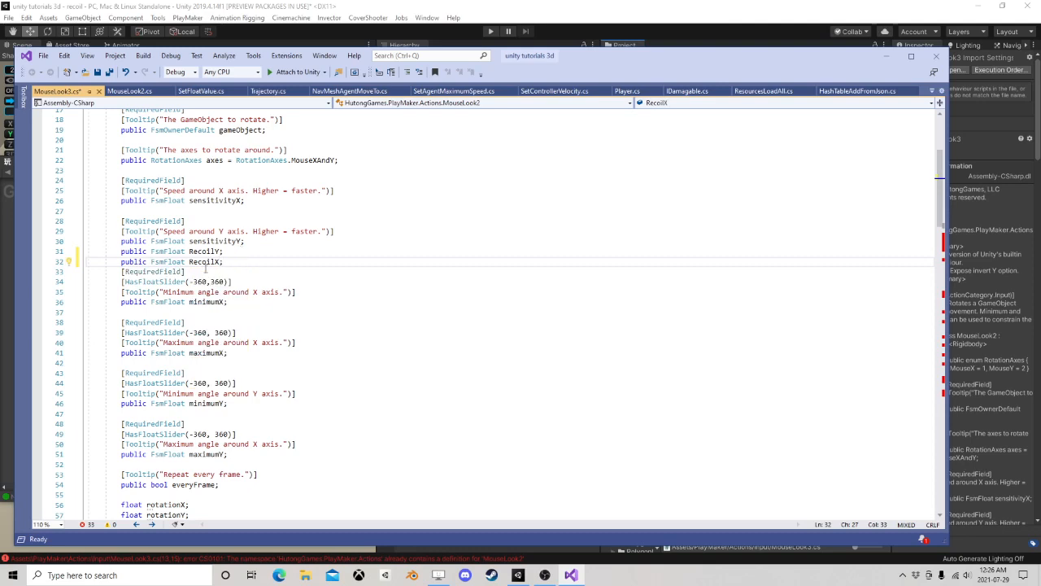
Step: Review the new recoil variables and the Reset method, and rename the script's class from MouseLook2 to MouseLook3
{"action": "left_click_drag", "start_coordinate": [226, 262], "coordinate": [104, 252]}
{"action": "scroll", "coordinate": [152, 241], "scroll_direction": "down", "scroll_amount": 2}
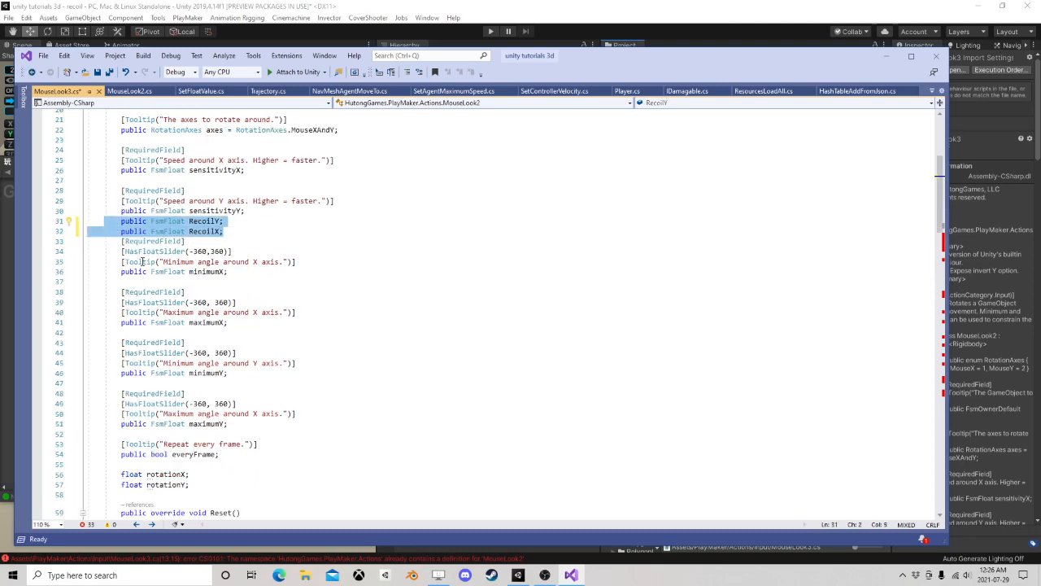
{"action": "scroll", "coordinate": [152, 241], "scroll_direction": "down", "scroll_amount": 9}
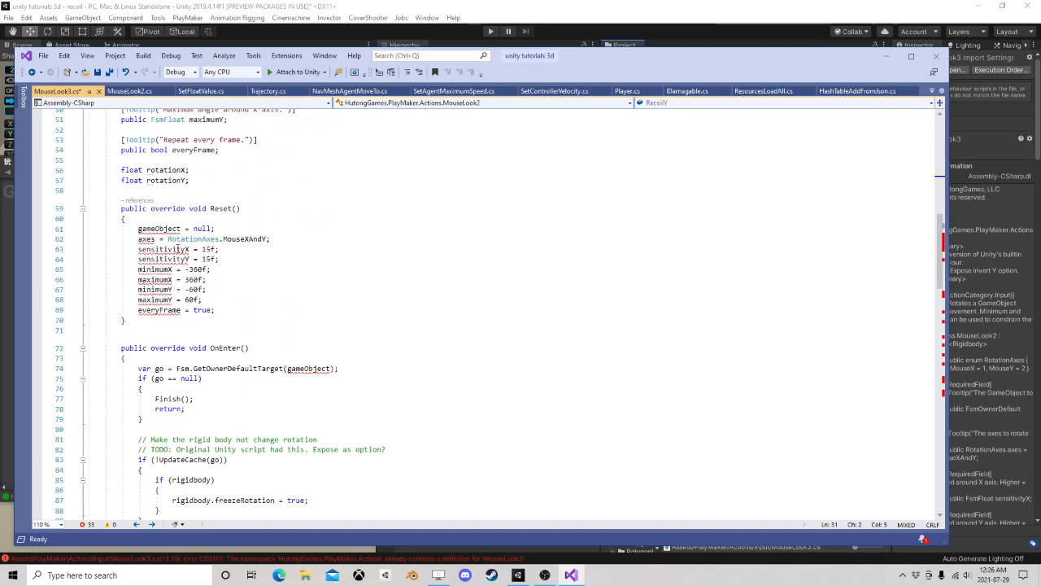
{"action": "scroll", "coordinate": [208, 248], "scroll_direction": "up", "scroll_amount": 8}
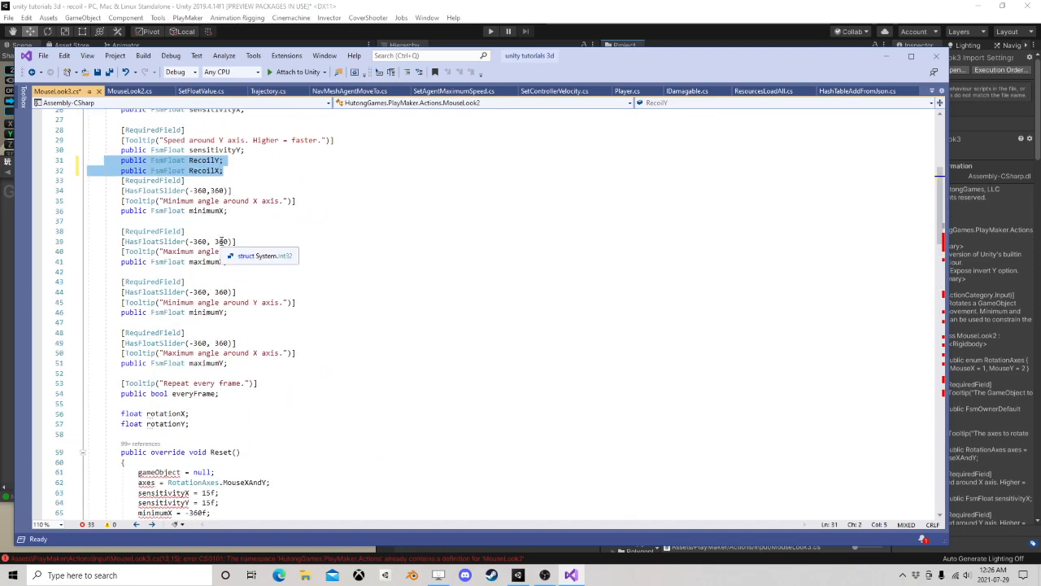
{"action": "left_click", "coordinate": [252, 170]}
{"action": "scroll", "coordinate": [152, 413], "scroll_direction": "down", "scroll_amount": 3}
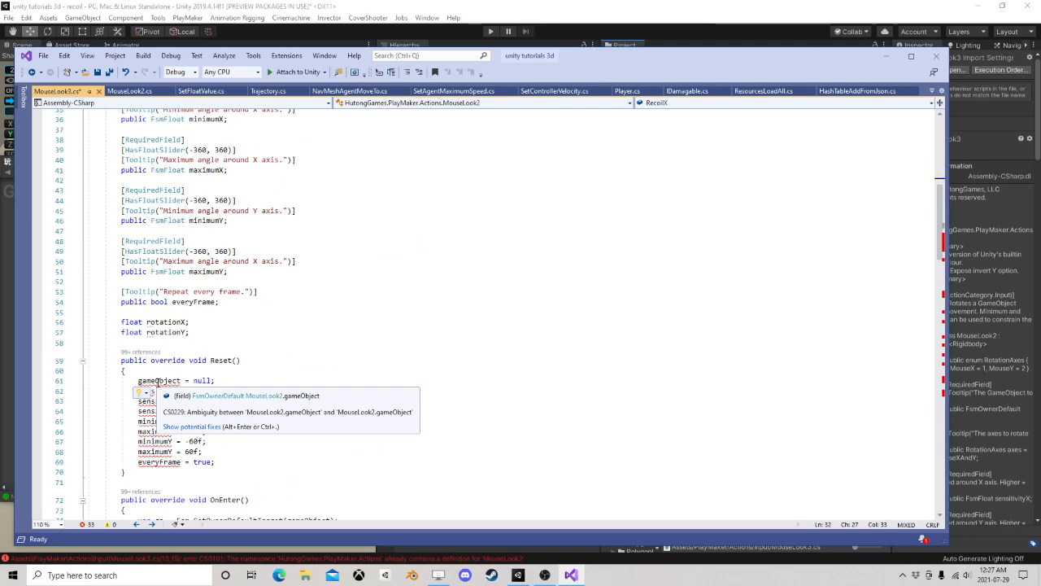
{"action": "scroll", "coordinate": [157, 382], "scroll_direction": "up", "scroll_amount": 11}
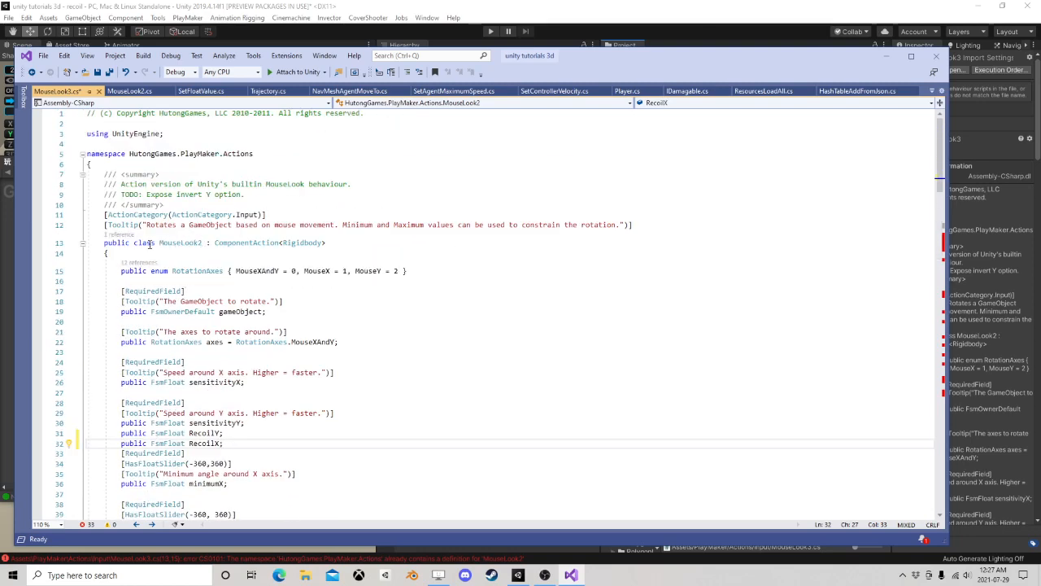
{"action": "left_click", "coordinate": [201, 242]}
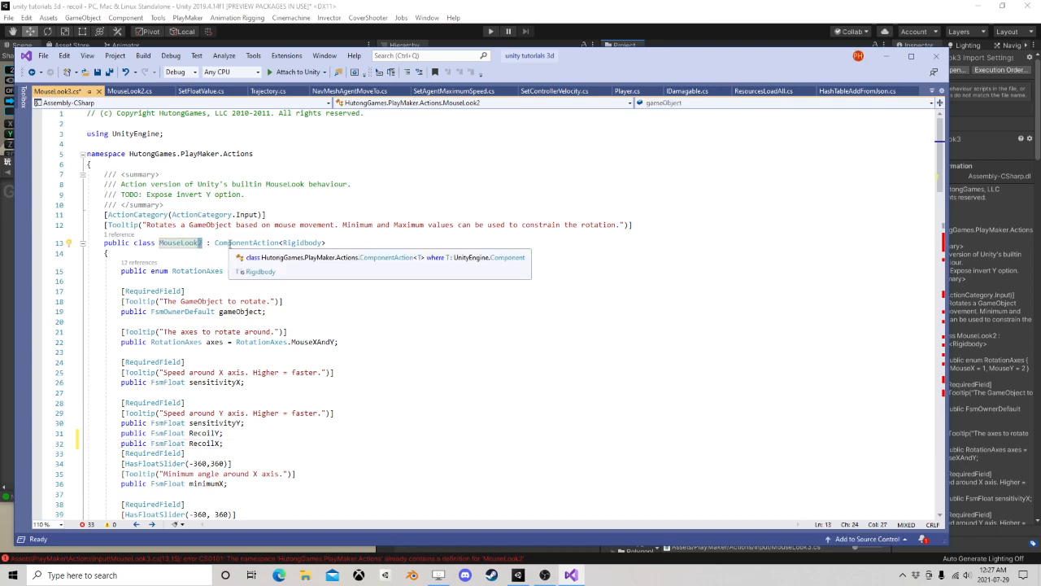
{"action": "type", "text": "3"}
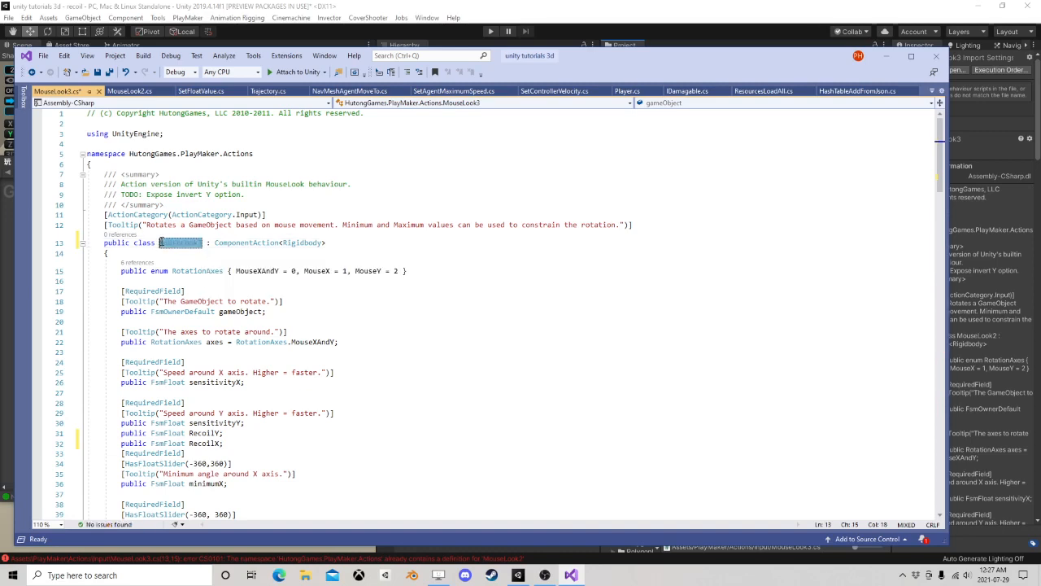
{"action": "left_click", "coordinate": [215, 245]}
Step: Examine the script's methods down to DoMouseLook and how its switch cases use GetXRotation and GetYRotation
{"action": "scroll", "coordinate": [215, 245], "scroll_direction": "down", "scroll_amount": 18}
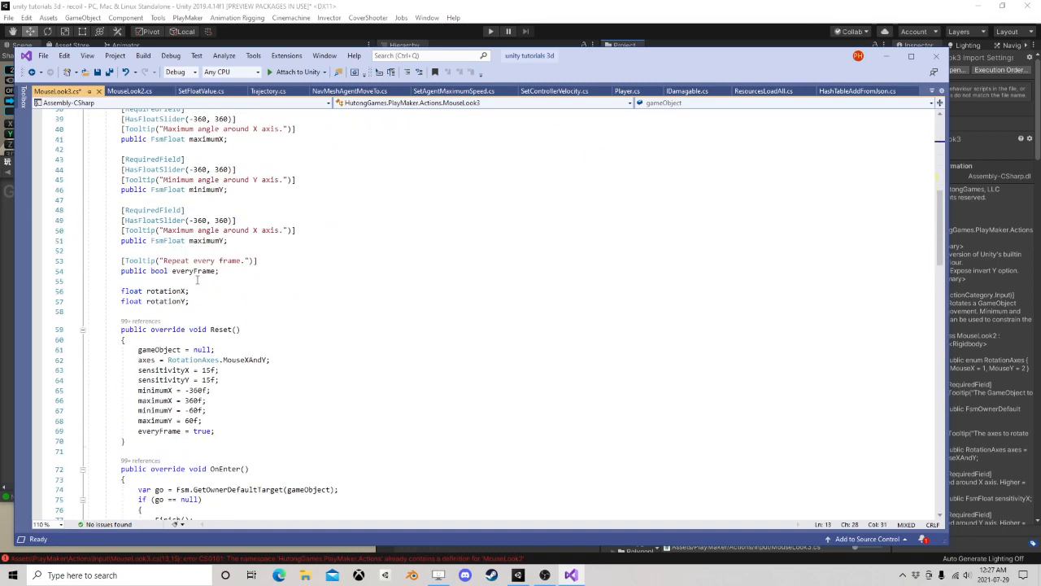
{"action": "scroll", "coordinate": [199, 280], "scroll_direction": "down", "scroll_amount": 4}
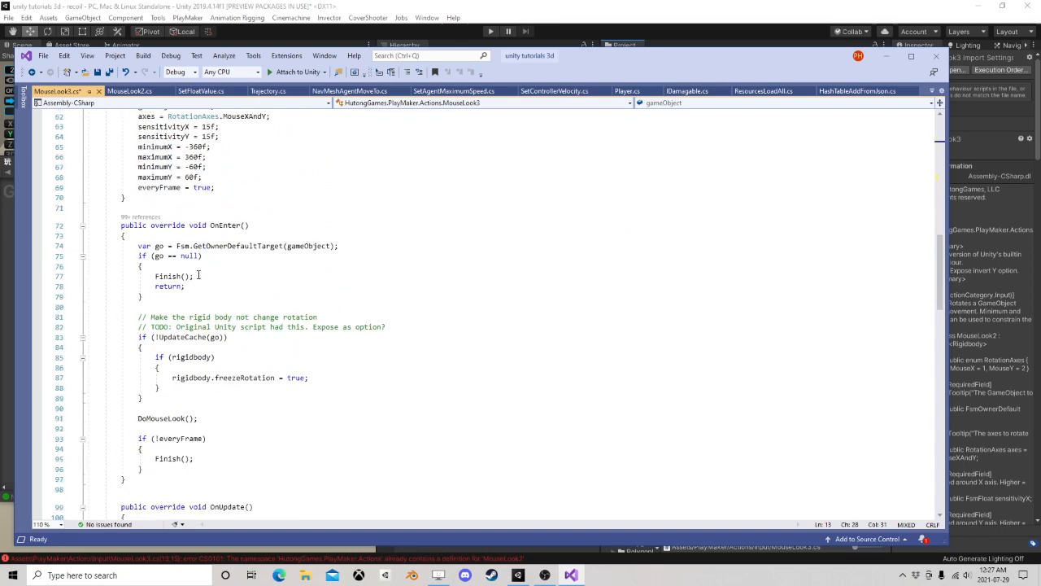
{"action": "scroll", "coordinate": [171, 279], "scroll_direction": "down", "scroll_amount": 8}
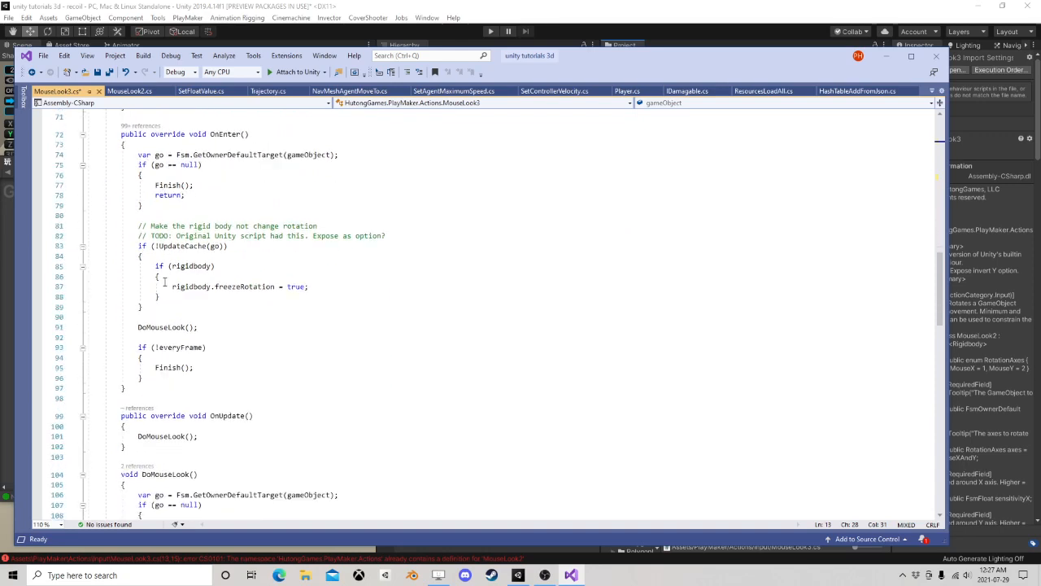
{"action": "scroll", "coordinate": [181, 277], "scroll_direction": "down", "scroll_amount": 6}
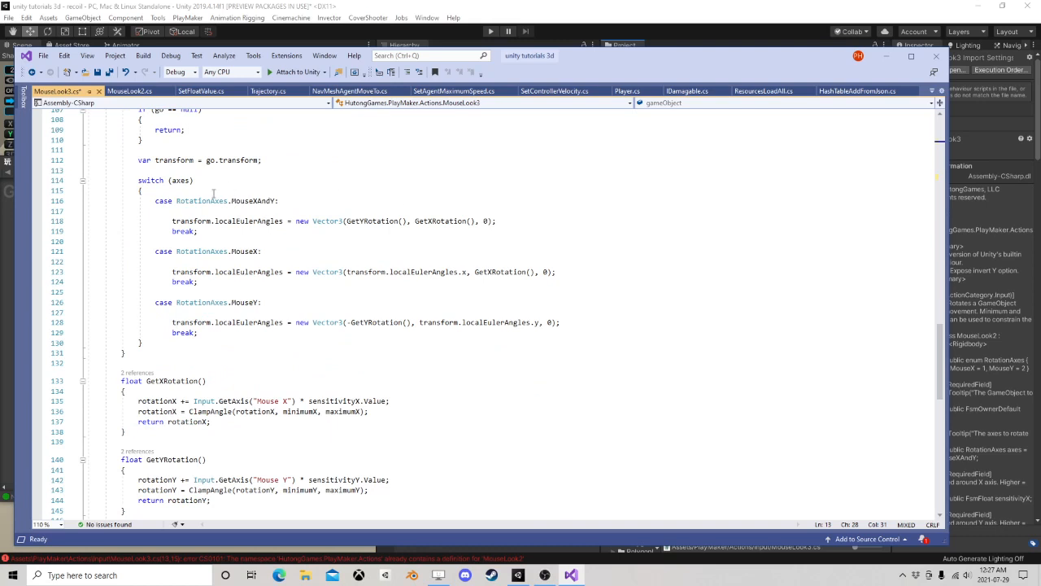
{"action": "left_click", "coordinate": [430, 220]}
{"action": "left_click", "coordinate": [377, 220]}
{"action": "left_click", "coordinate": [440, 220]}
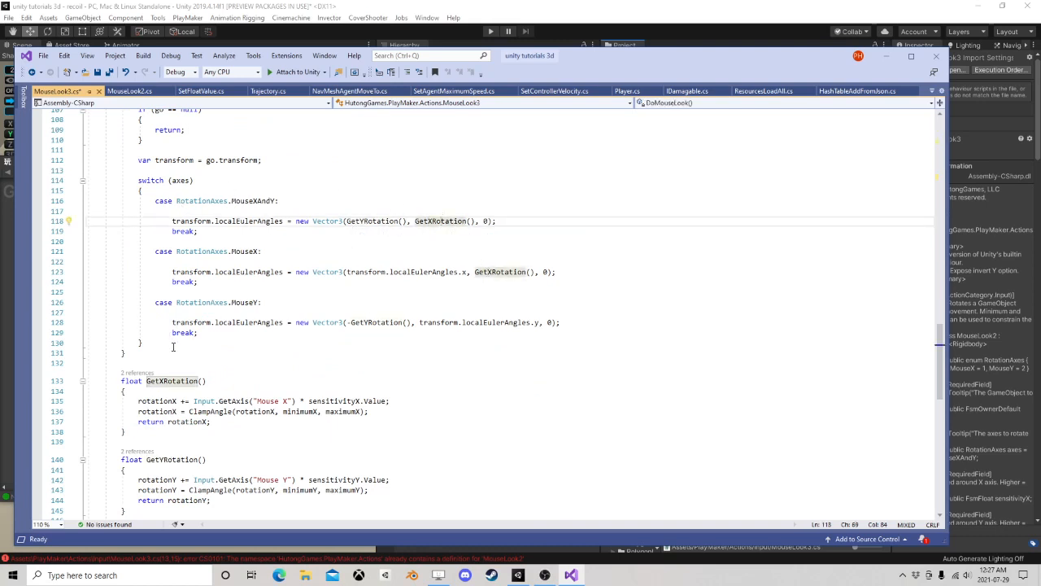
{"action": "left_click", "coordinate": [208, 332]}
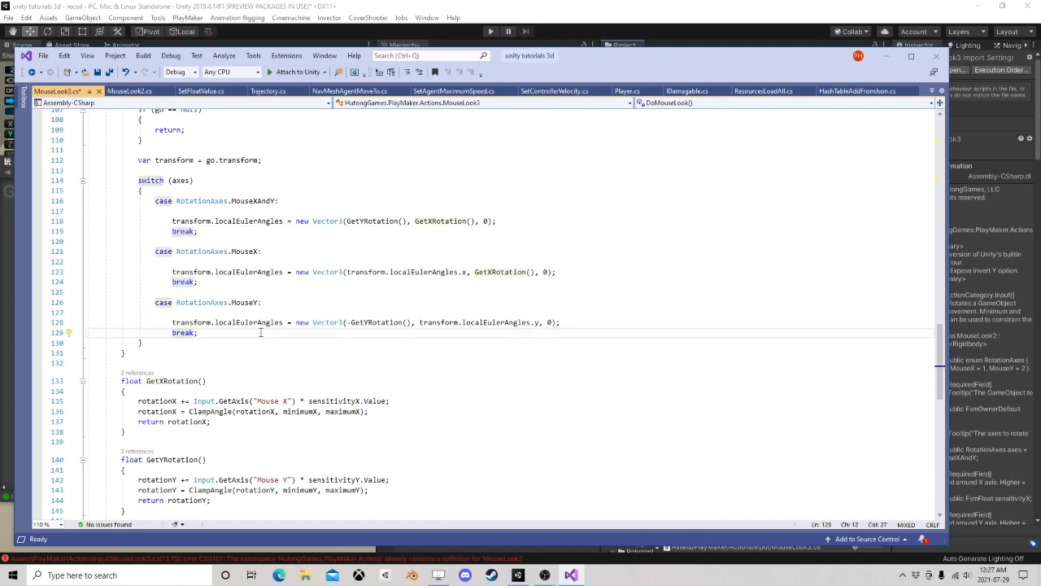
{"action": "left_click", "coordinate": [142, 342]}
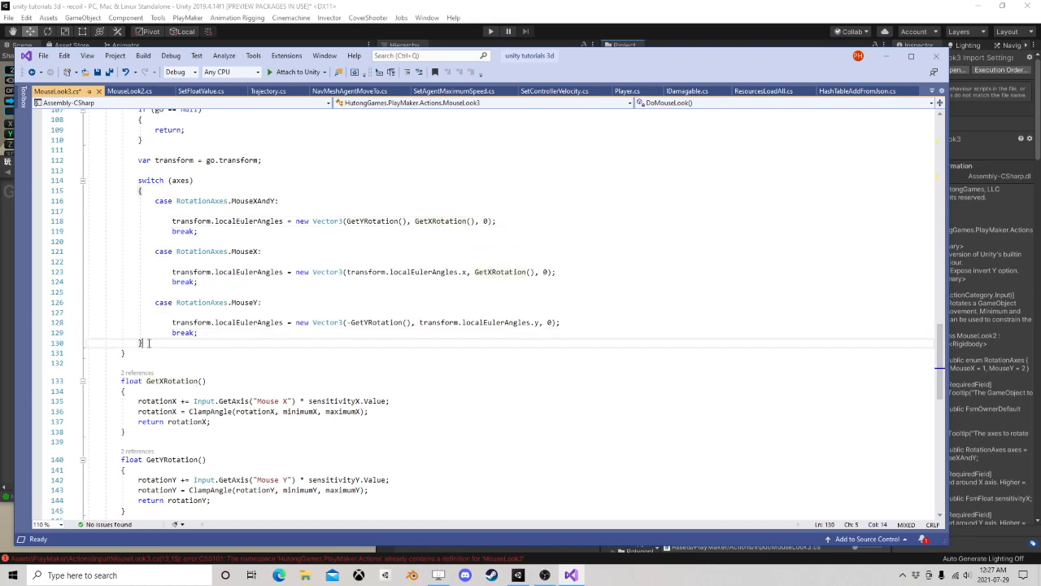
Step: Collapse the switch (axes) block in DoMouseLook and add the line RecoilX.Value = 0; after it
{"action": "left_click", "coordinate": [83, 179]}
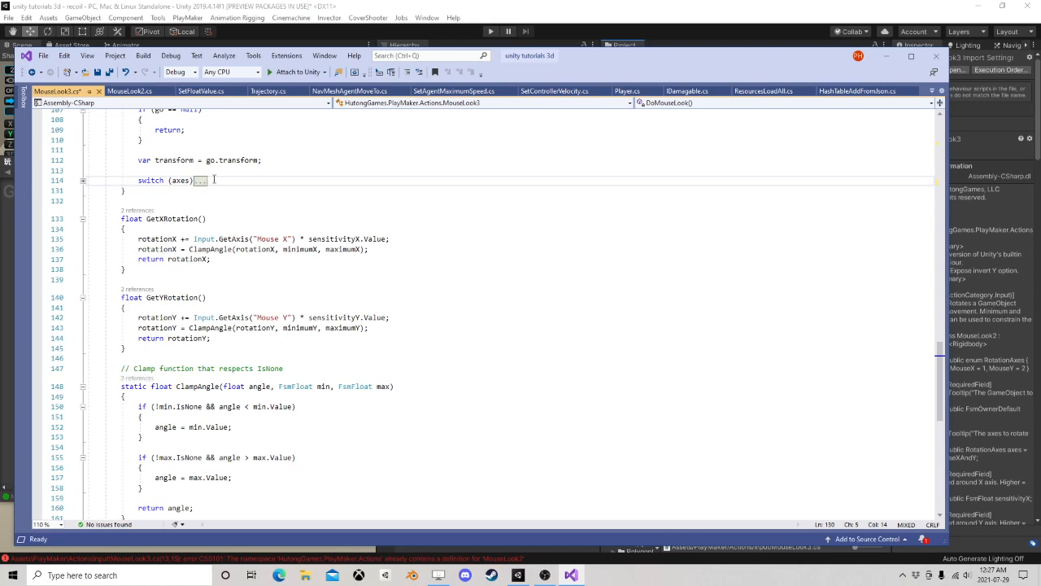
{"action": "key", "text": "Return"}
{"action": "key", "text": "Return"}
{"action": "key", "text": "Return"}
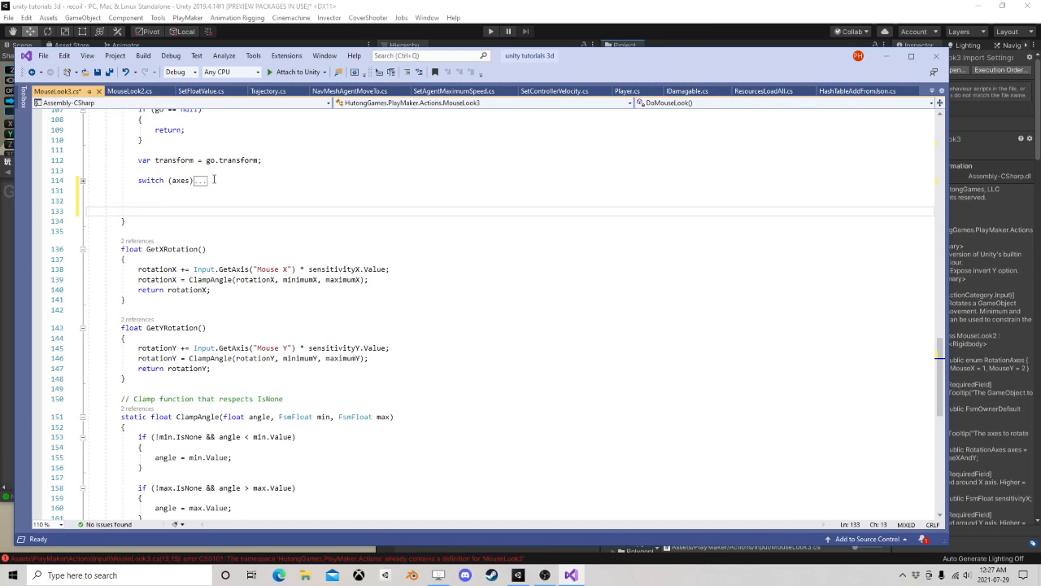
{"action": "type", "text": "reco"}
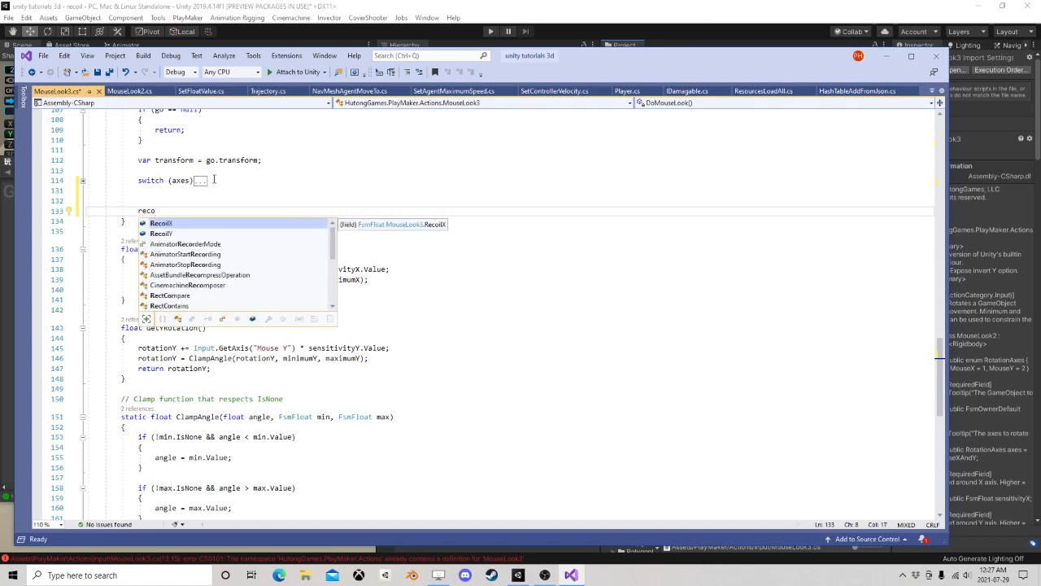
{"action": "key", "text": "Tab"}
{"action": "type", "text": ".Value"}
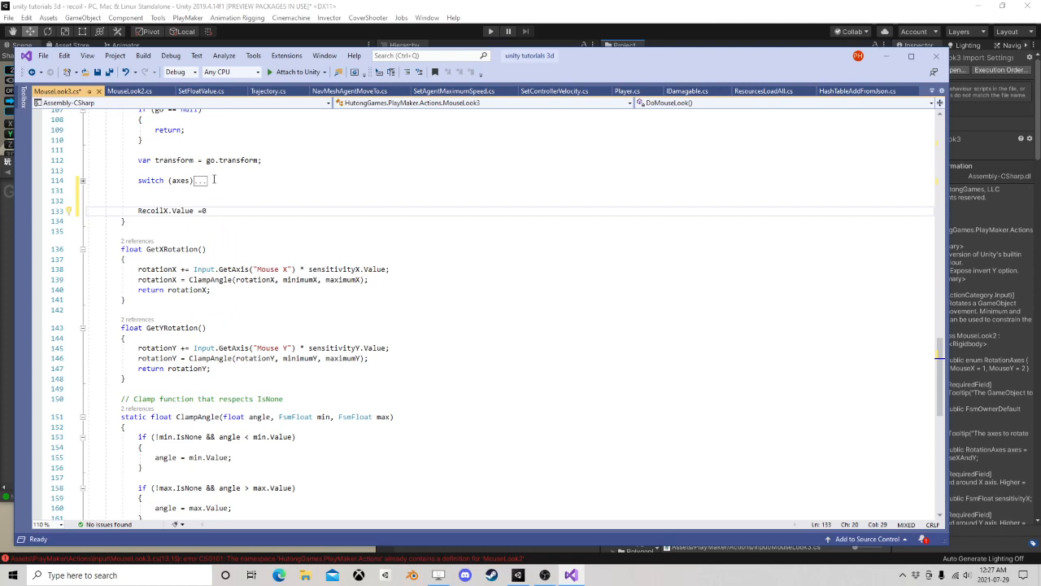
{"action": "type", "text": " = 0;"}
Step: Add the line RecoilY.Value = 0; below the RecoilX reset at the end of DoMouseLook
{"action": "key", "text": "Return"}
{"action": "type", "text": "re"}
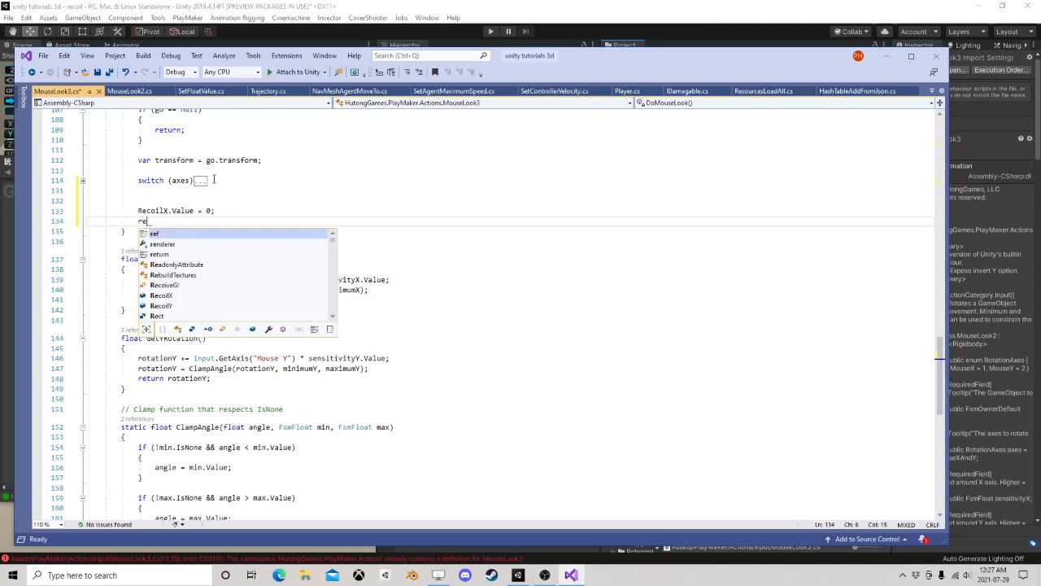
{"action": "type", "text": "coilY"}
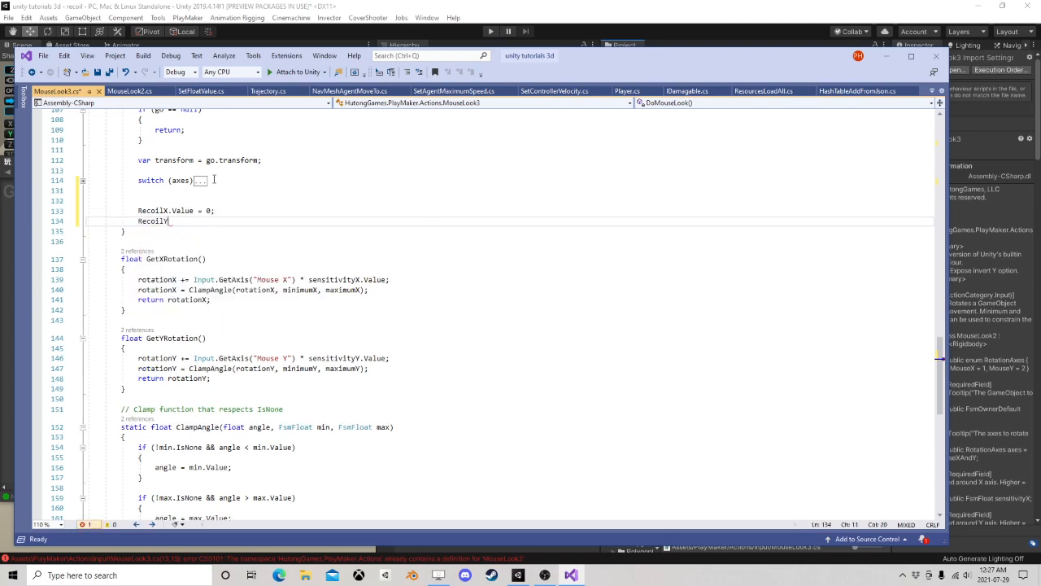
{"action": "type", "text": ".Value"}
{"action": "key", "text": "Tab"}
{"action": "type", "text": "= 0;"}
{"action": "scroll", "coordinate": [325, 206], "scroll_direction": "down", "scroll_amount": 2}
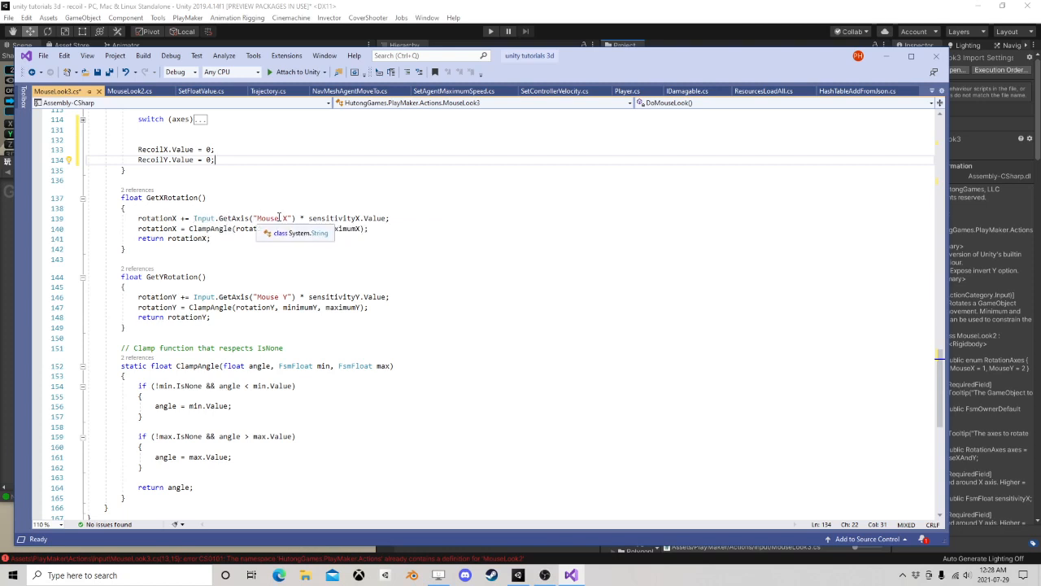
Step: Append + RecoilX.Value to the rotationX input calculation in the GetXRotation method
{"action": "left_click", "coordinate": [388, 218]}
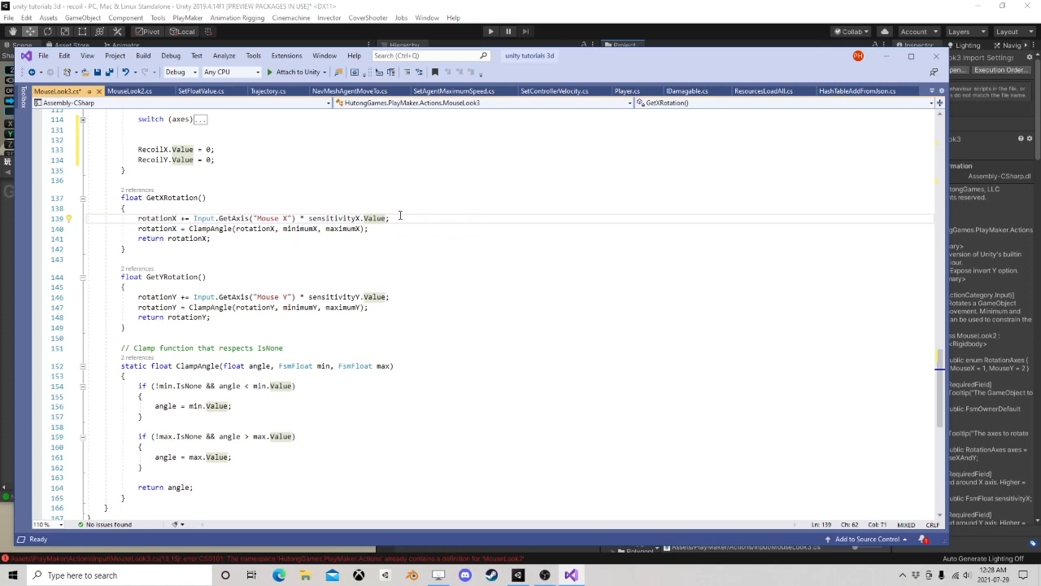
{"action": "type", "text": "+"}
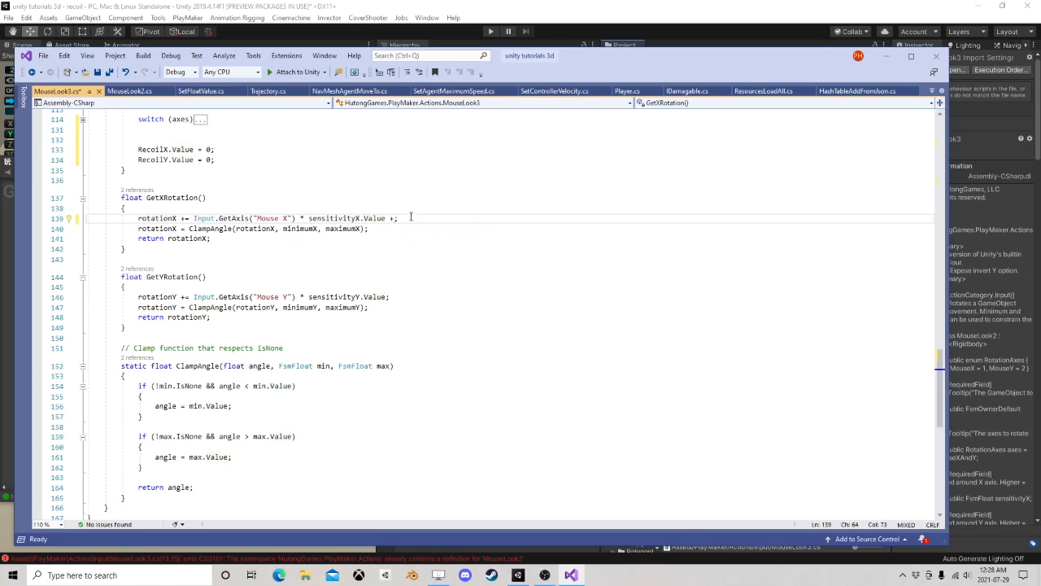
{"action": "type", "text": " recoil"}
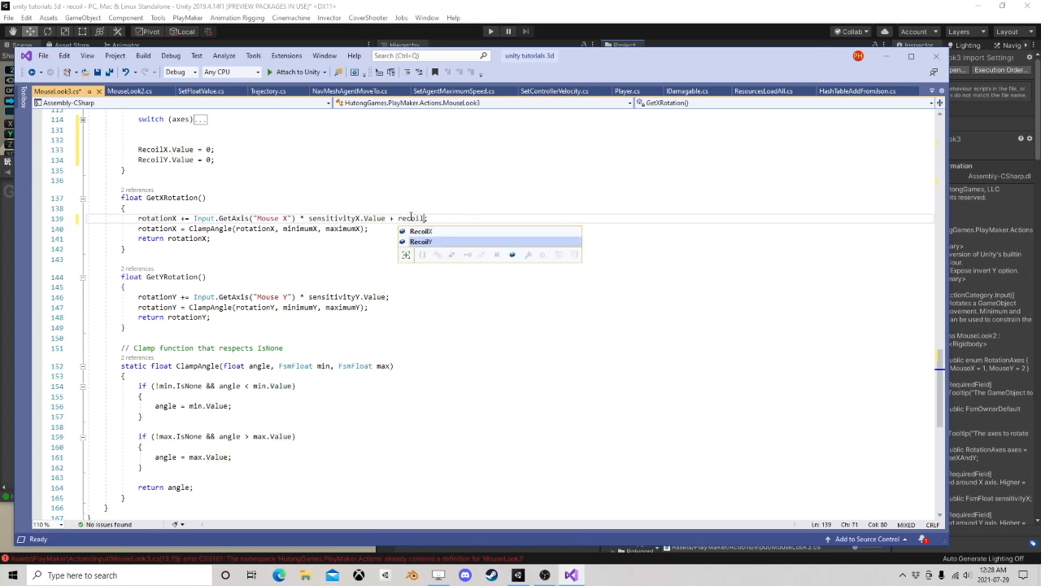
{"action": "key", "text": "Up"}
{"action": "key", "text": "Tab"}
{"action": "type", "text": ".Value"}
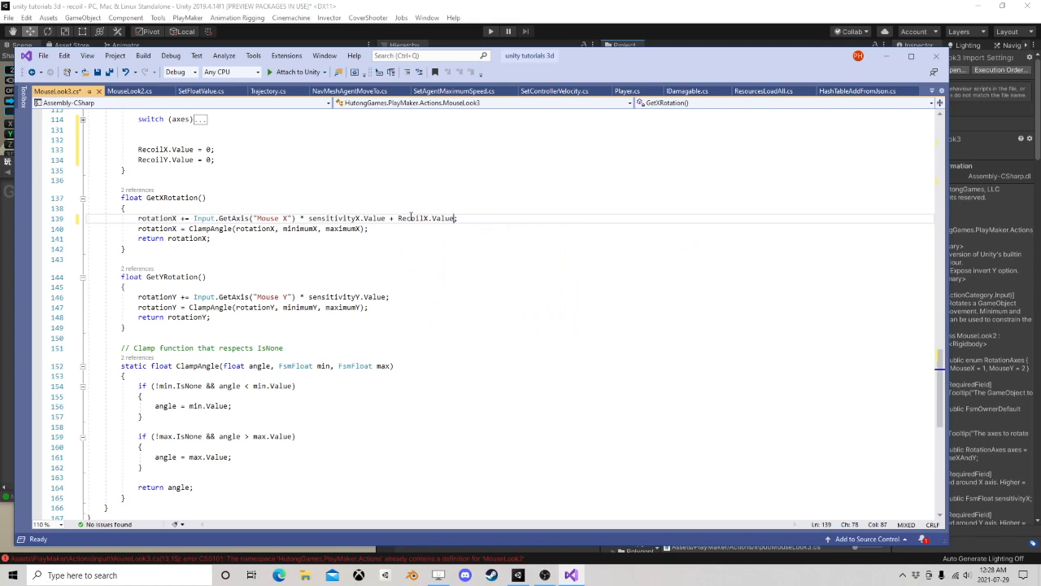
Step: Append + RecoilY.Value to the rotationY input calculation in the GetYRotation method
{"action": "left_click", "coordinate": [386, 297]}
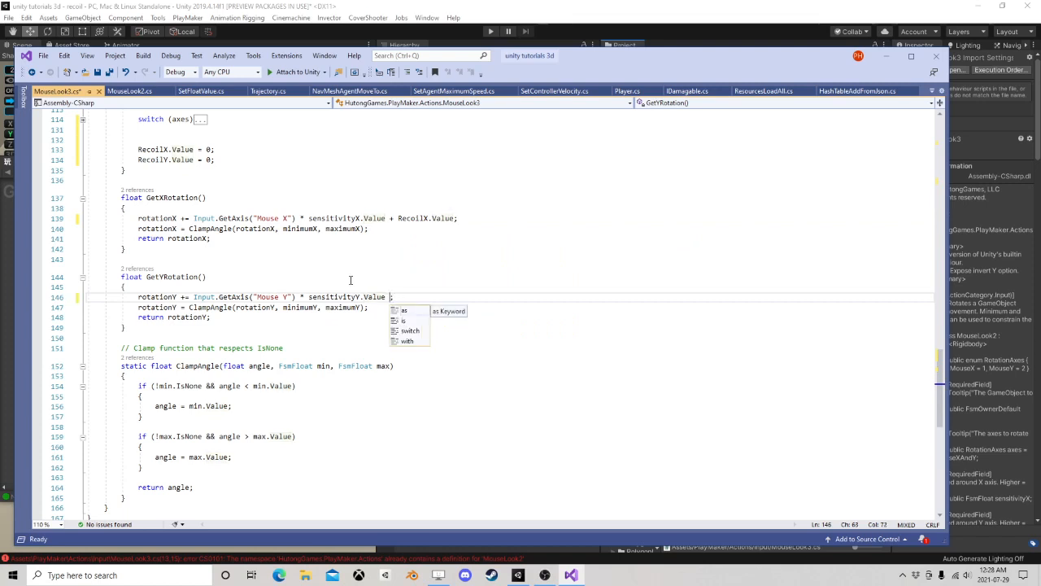
{"action": "type", "text": "+ recoi"}
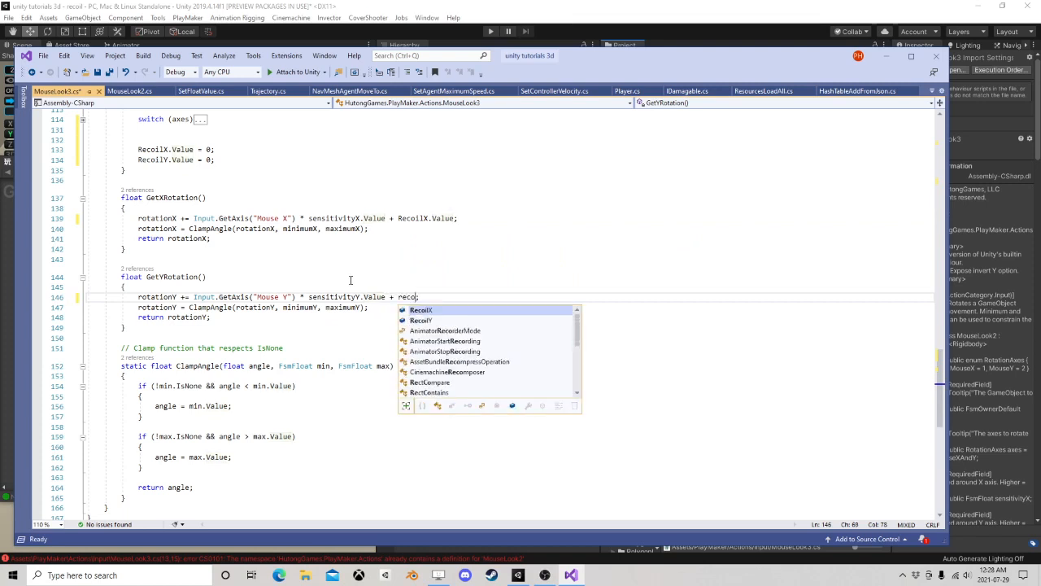
{"action": "key", "text": "Down"}
{"action": "key", "text": "Tab"}
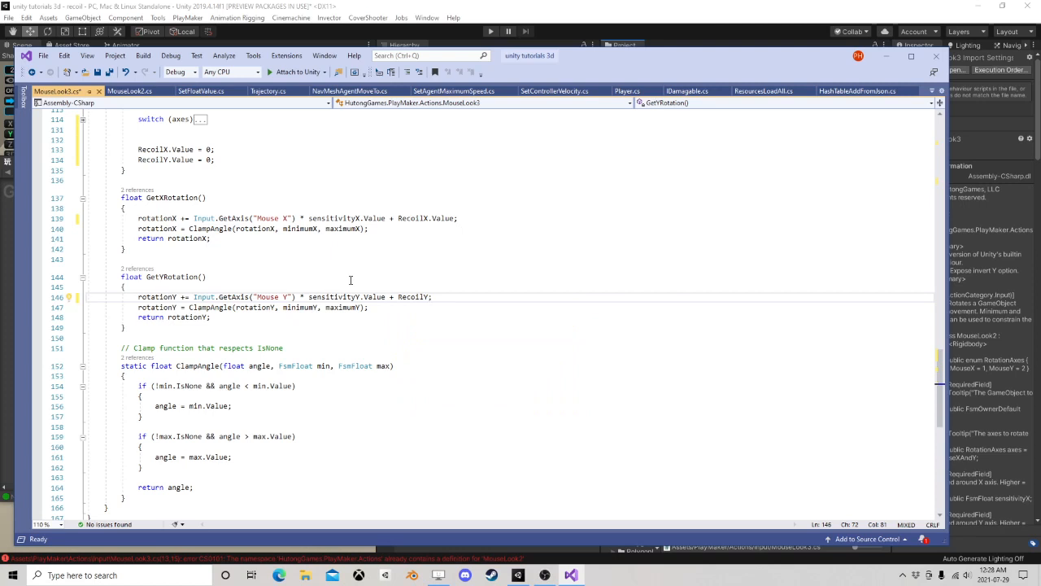
{"action": "type", "text": ".Value"}
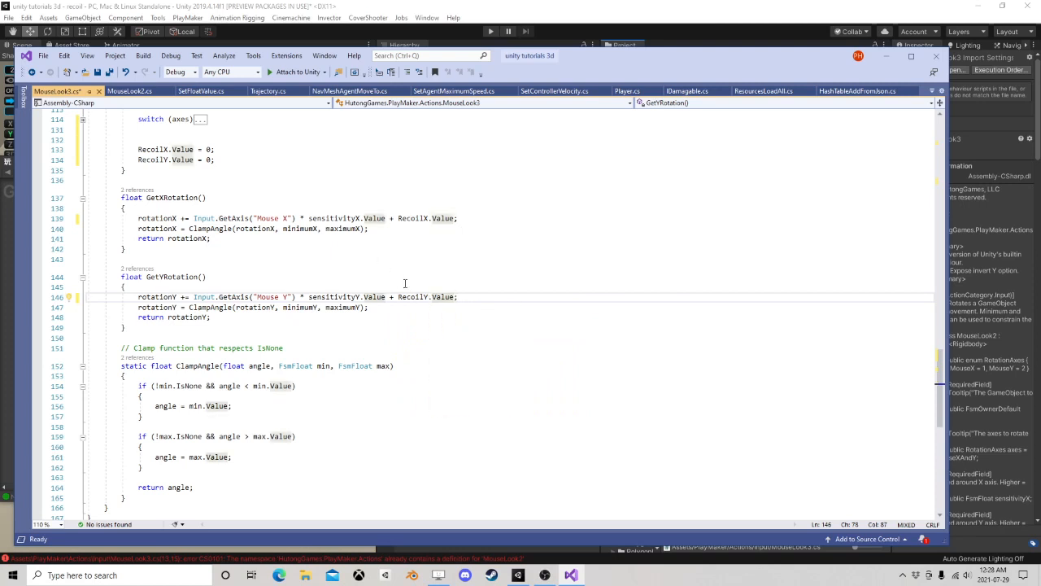
Step: Save the edited MouseLook3 script and close the code editor to return to Unity
{"action": "scroll", "coordinate": [404, 283], "scroll_direction": "down", "scroll_amount": 2}
{"action": "scroll", "coordinate": [404, 283], "scroll_direction": "up", "scroll_amount": 3}
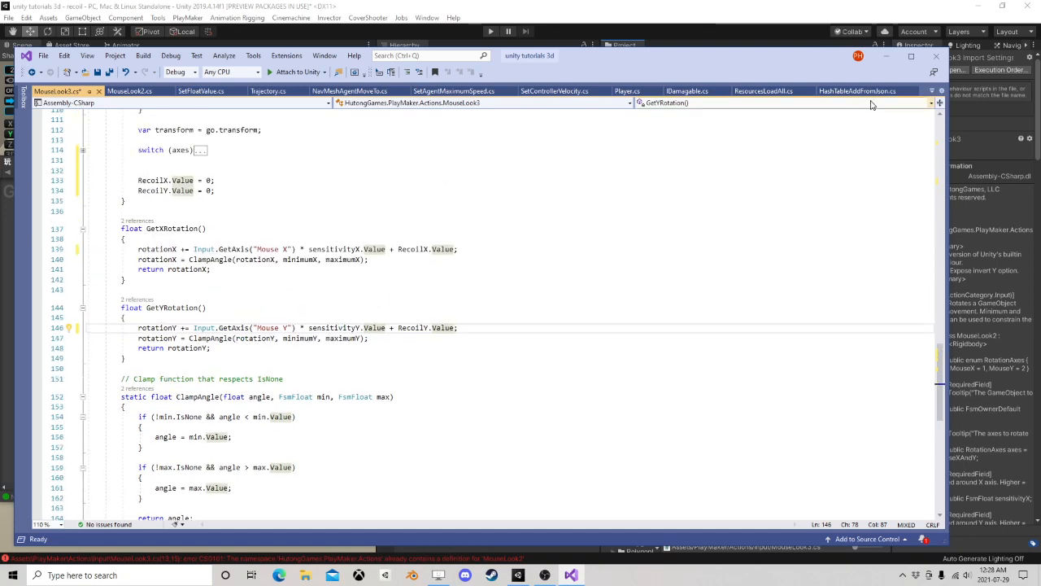
{"action": "left_click", "coordinate": [935, 55]}
{"action": "left_click", "coordinate": [483, 364]}
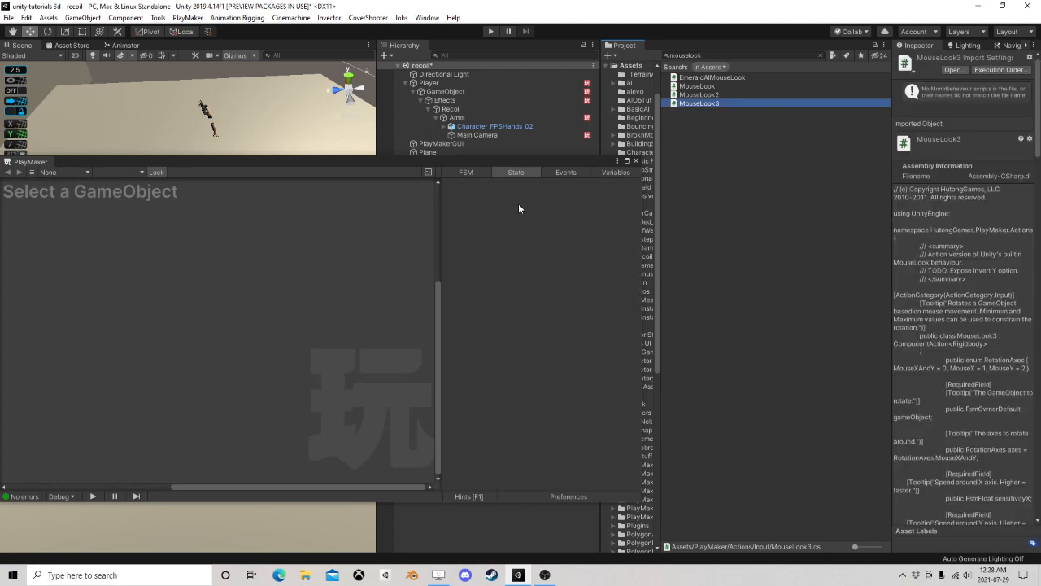
Step: Replace the Mouse Look 2 action in State 1 of the GameObject's FSM with the Mouse Look 3 action
{"action": "left_click", "coordinate": [449, 92]}
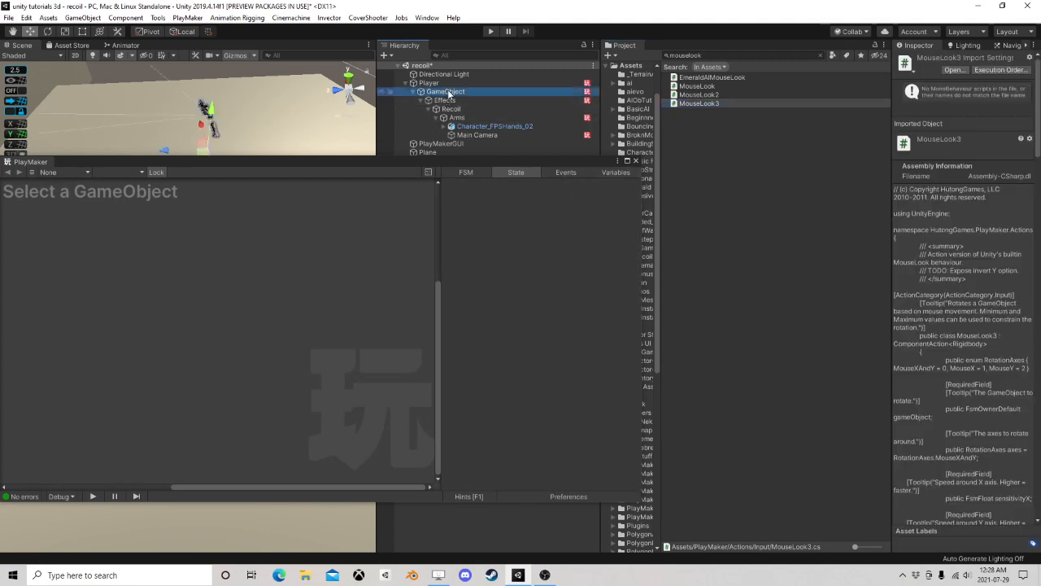
{"action": "left_click", "coordinate": [504, 210]}
{"action": "right_click", "coordinate": [504, 211]}
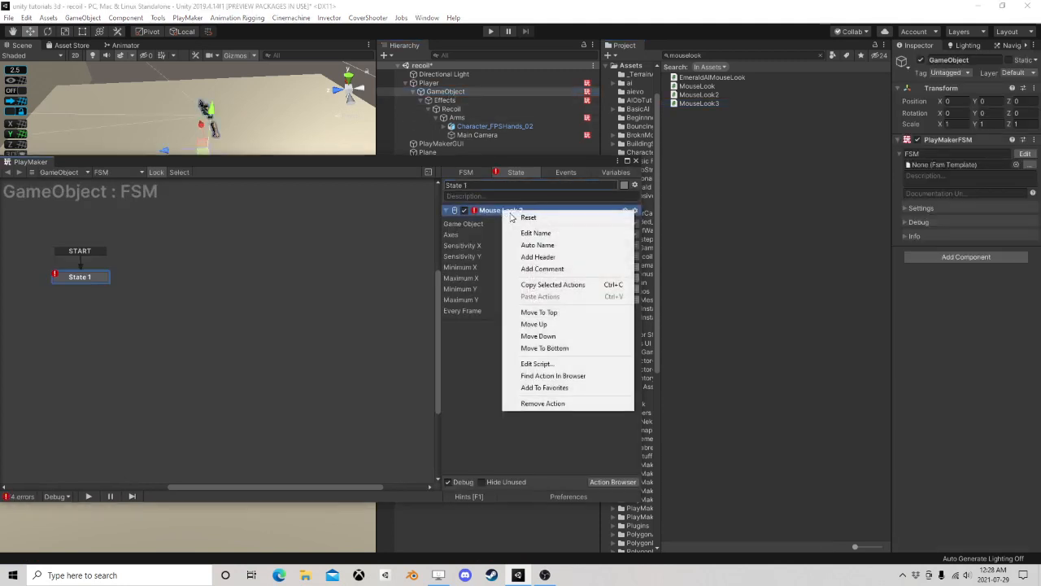
{"action": "left_click", "coordinate": [541, 403]}
{"action": "left_click", "coordinate": [612, 482]}
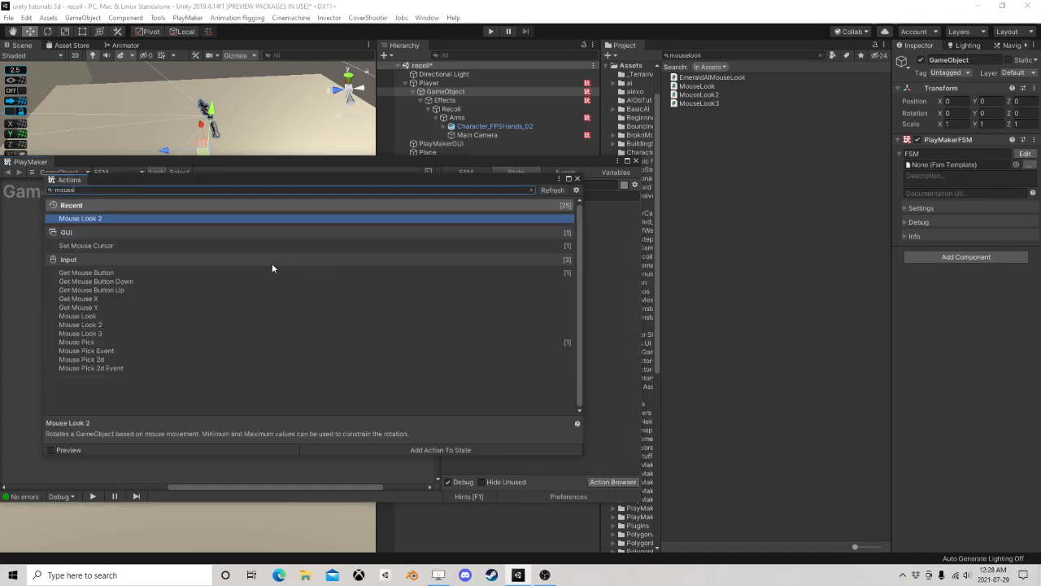
{"action": "double_click", "coordinate": [79, 333]}
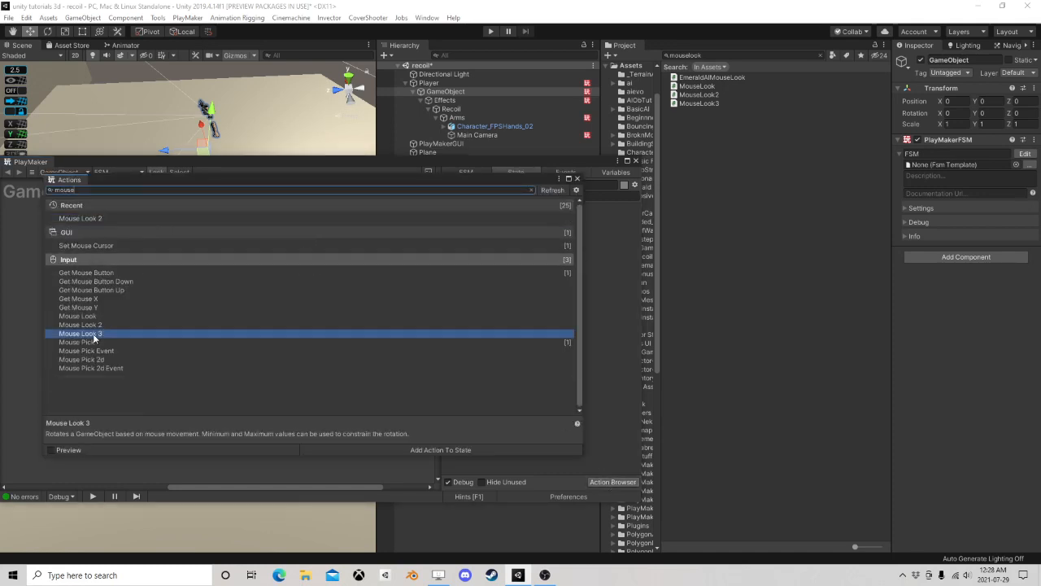
{"action": "left_click", "coordinate": [577, 178]}
Step: Set the Mouse Look 3 action's Sensitivity X to 3 and Sensitivity Y to -3
{"action": "left_click", "coordinate": [535, 245]}
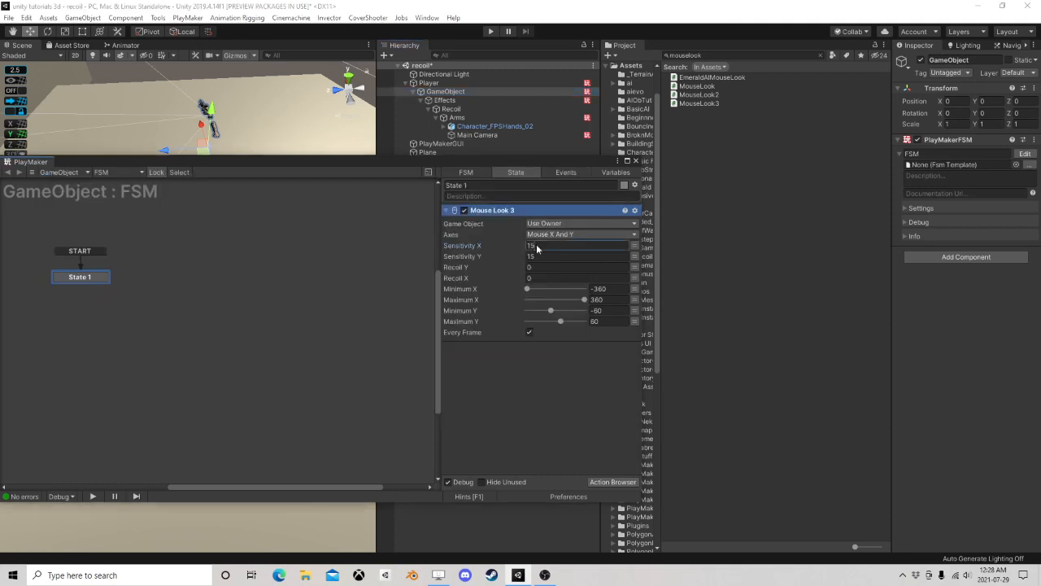
{"action": "type", "text": "3"}
{"action": "left_click", "coordinate": [540, 257]}
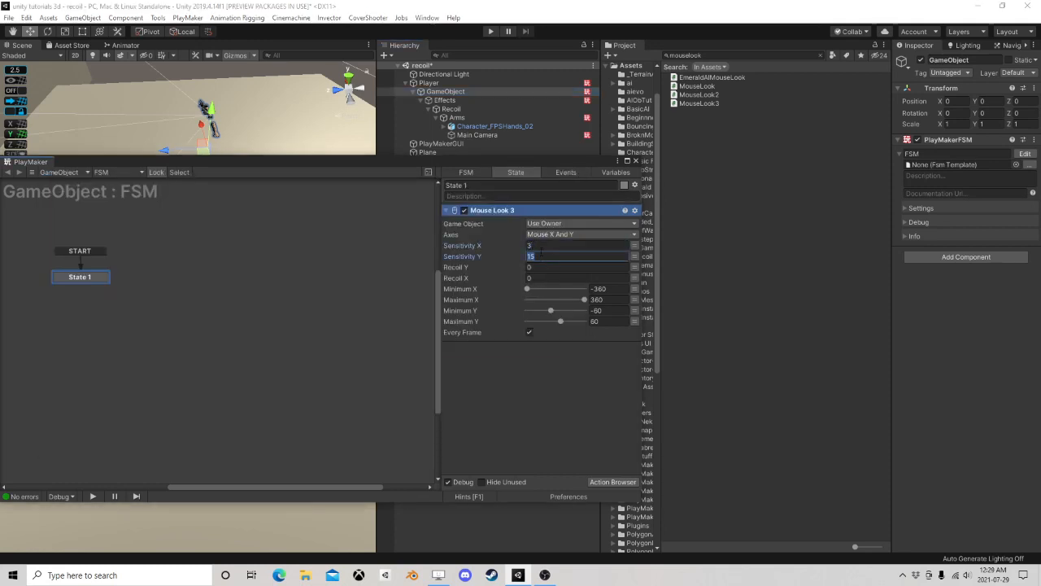
{"action": "type", "text": "-1"}
Step: Link Mouse Look 3's Recoil Y to a new variable named RecoilY
{"action": "left_click", "coordinate": [602, 268]}
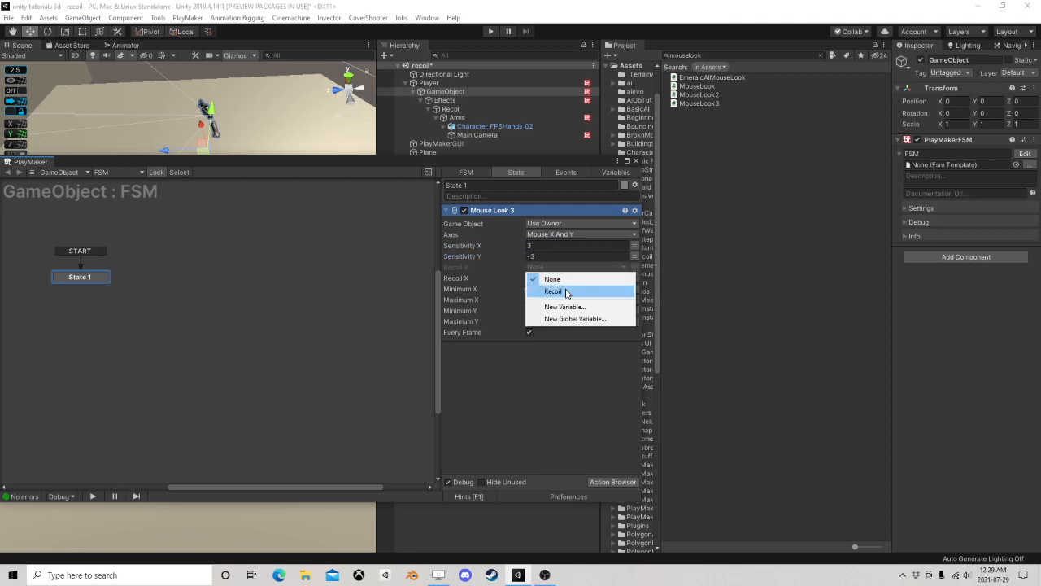
{"action": "left_click", "coordinate": [561, 306]}
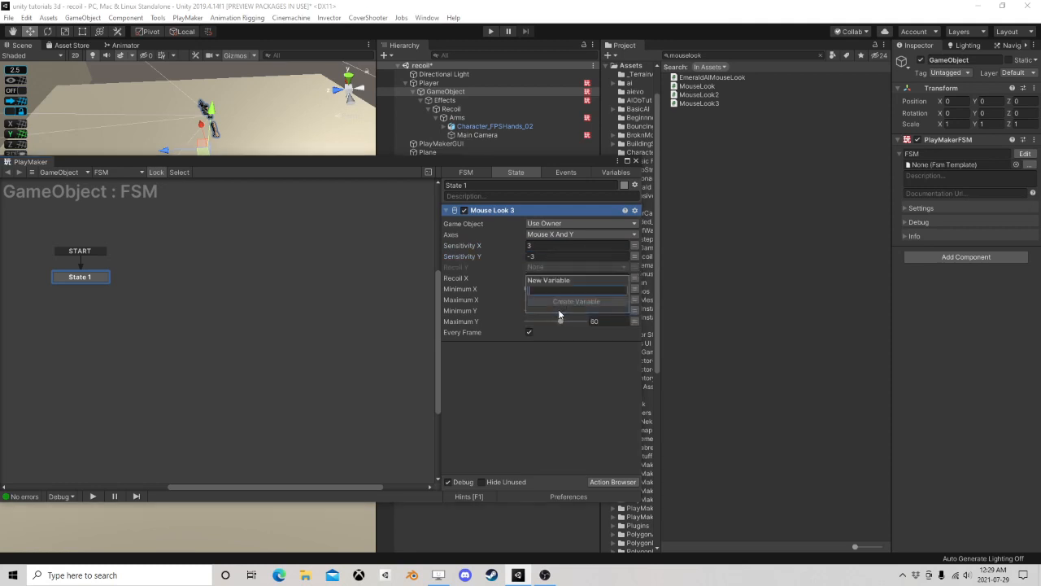
{"action": "type", "text": "RecoilY"}
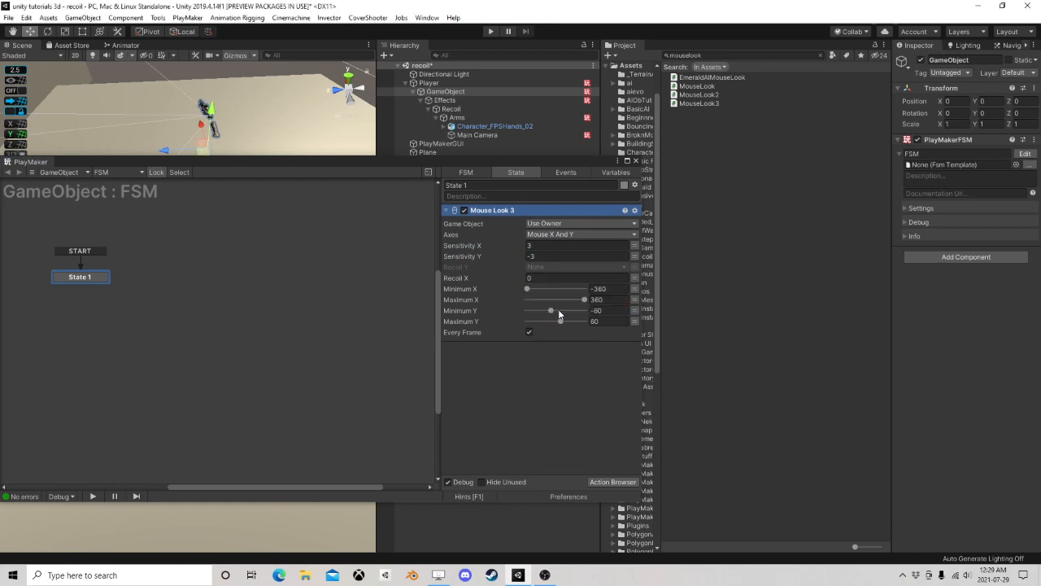
{"action": "key", "text": "Return"}
Step: Link Mouse Look 3's Recoil X to a new variable named RecoilX
{"action": "left_click", "coordinate": [634, 289]}
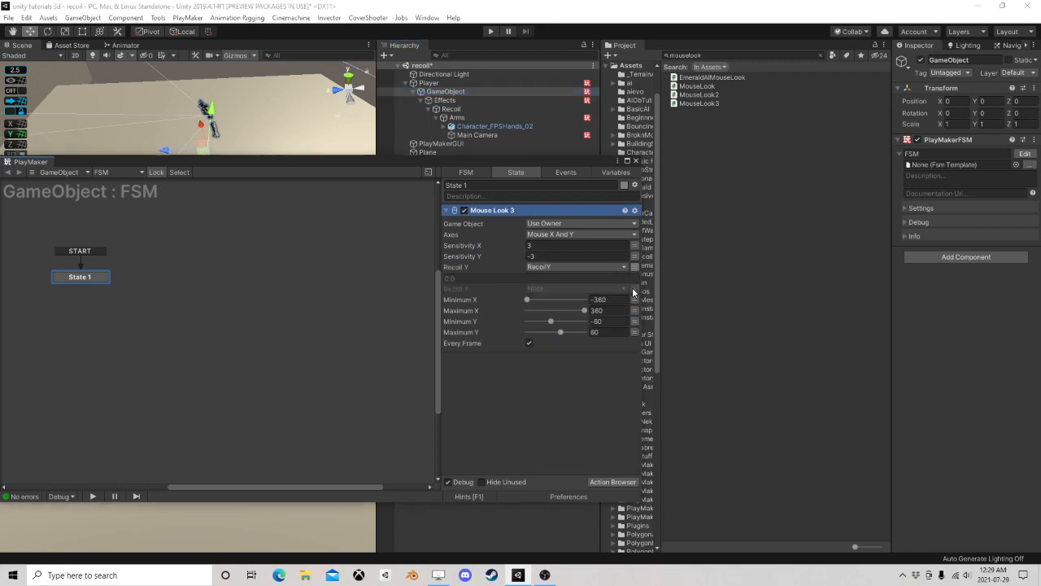
{"action": "left_click", "coordinate": [578, 288]}
{"action": "left_click", "coordinate": [561, 340]}
{"action": "type", "text": "R"}
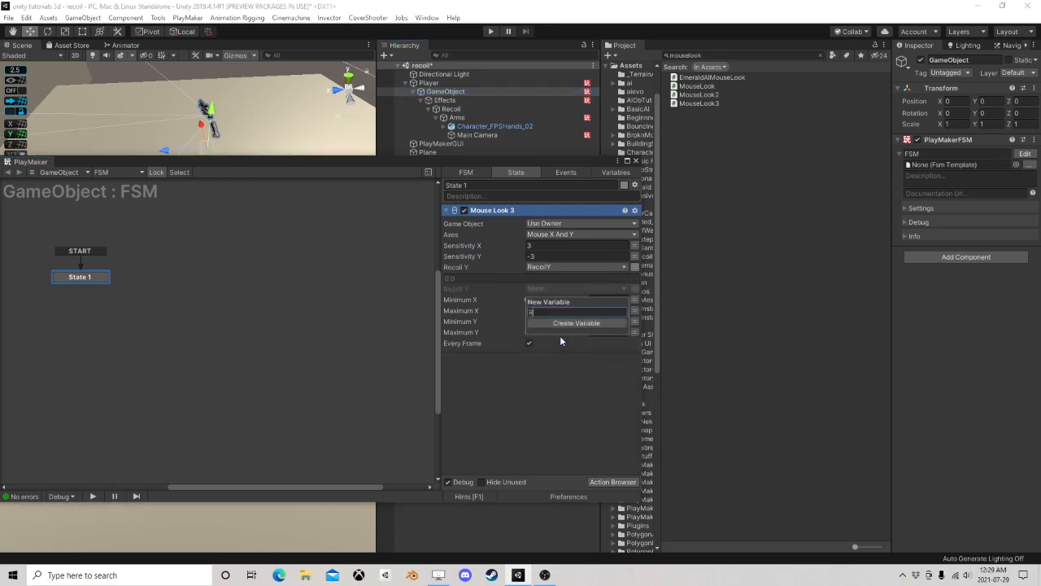
{"action": "type", "text": "ecoilX"}
{"action": "key", "text": "Return"}
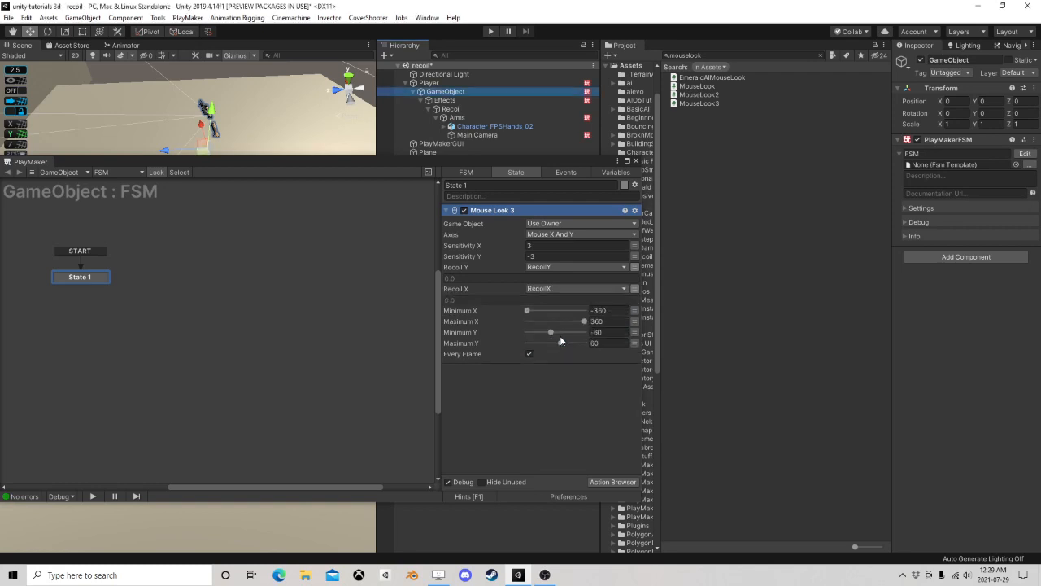
Step: Switch Mouse Look 3's Minimum X, Maximum X, Minimum Y and Maximum Y to variable mode with None assigned
{"action": "left_click", "coordinate": [634, 310]}
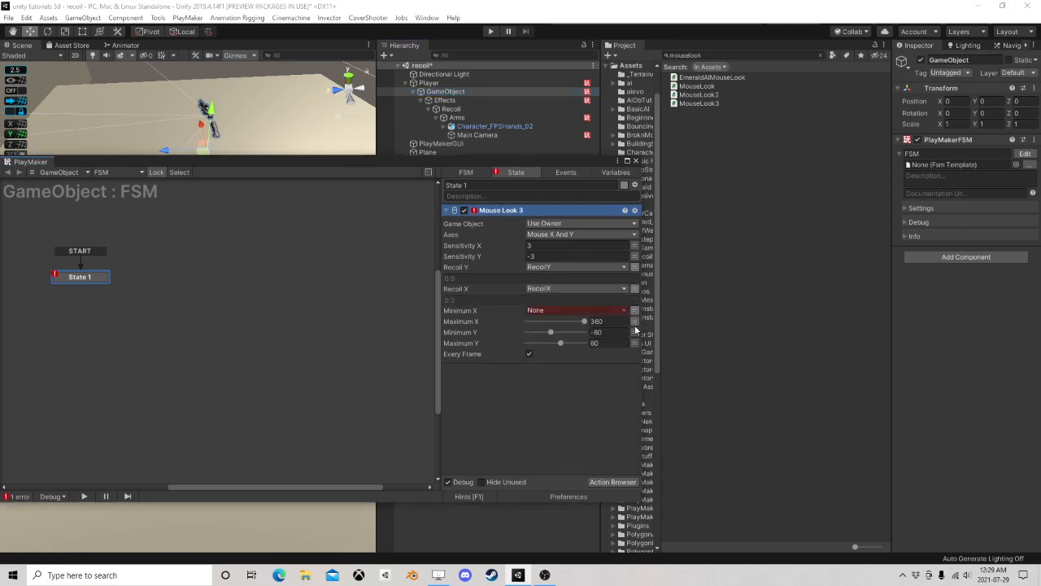
{"action": "left_click", "coordinate": [634, 332]}
{"action": "left_click", "coordinate": [633, 343]}
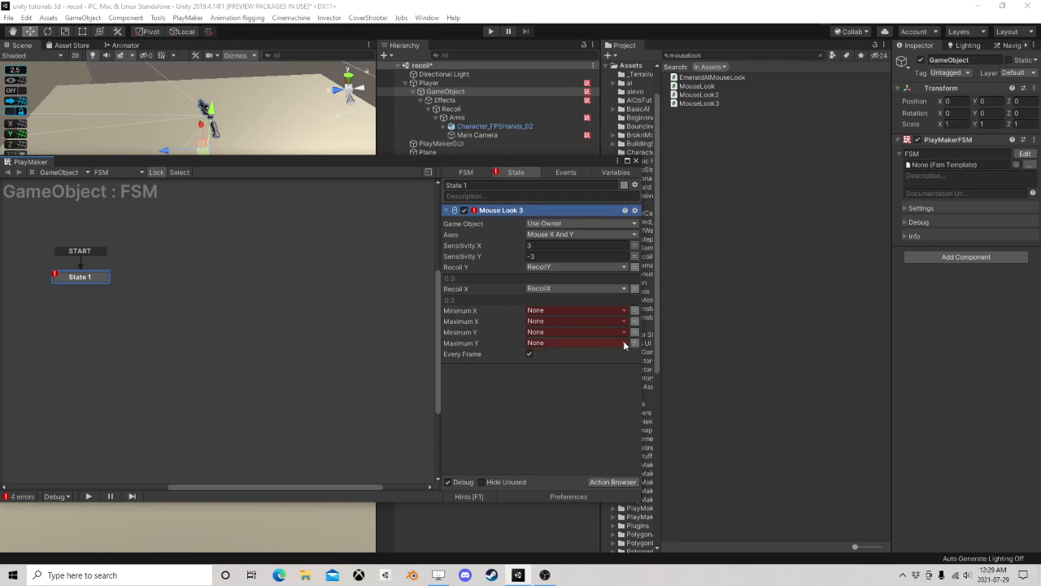
{"action": "left_click", "coordinate": [544, 312]}
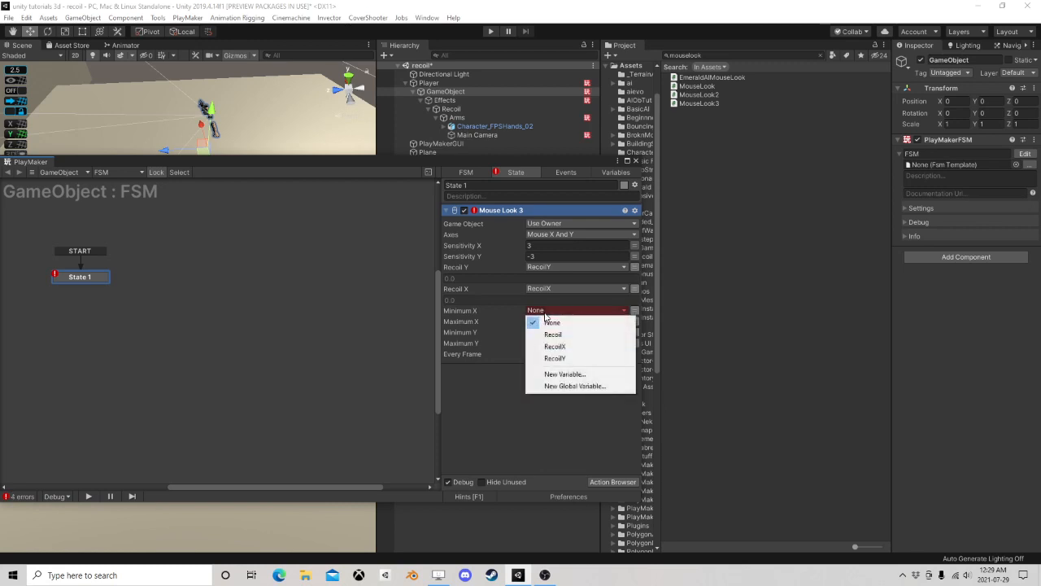
{"action": "left_click", "coordinate": [503, 317]}
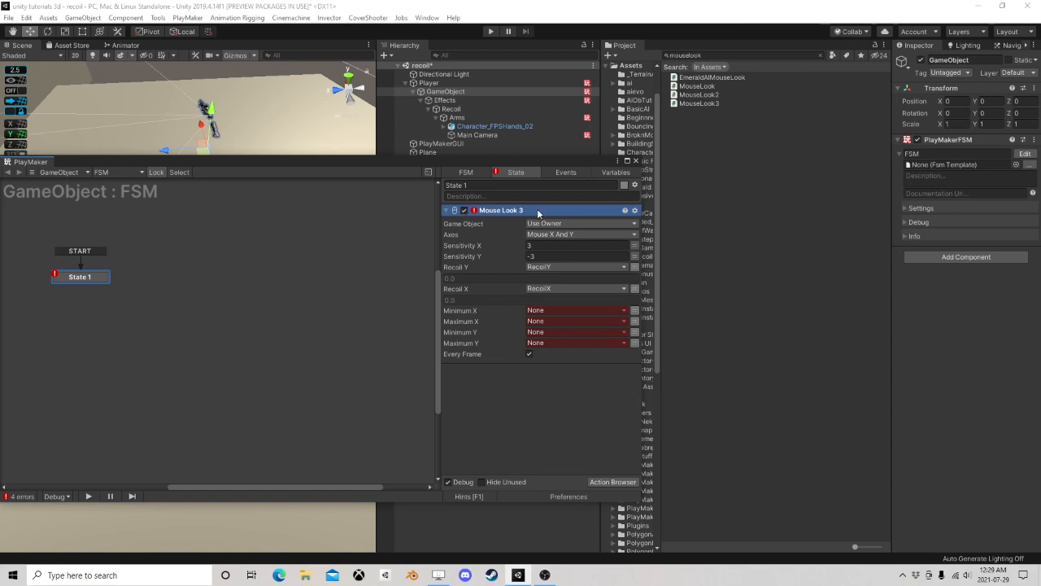
Step: In State 2 of the Effects object's FSM, delete the Rotate and Clamp Rotation actions and enable the Set Fsm Float action
{"action": "left_click", "coordinate": [637, 161]}
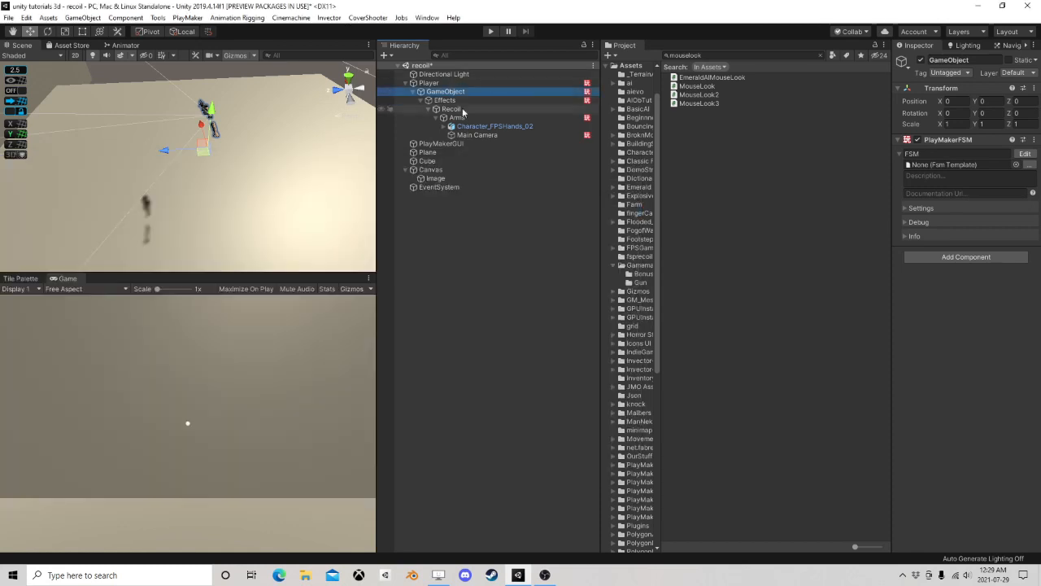
{"action": "left_click", "coordinate": [460, 101]}
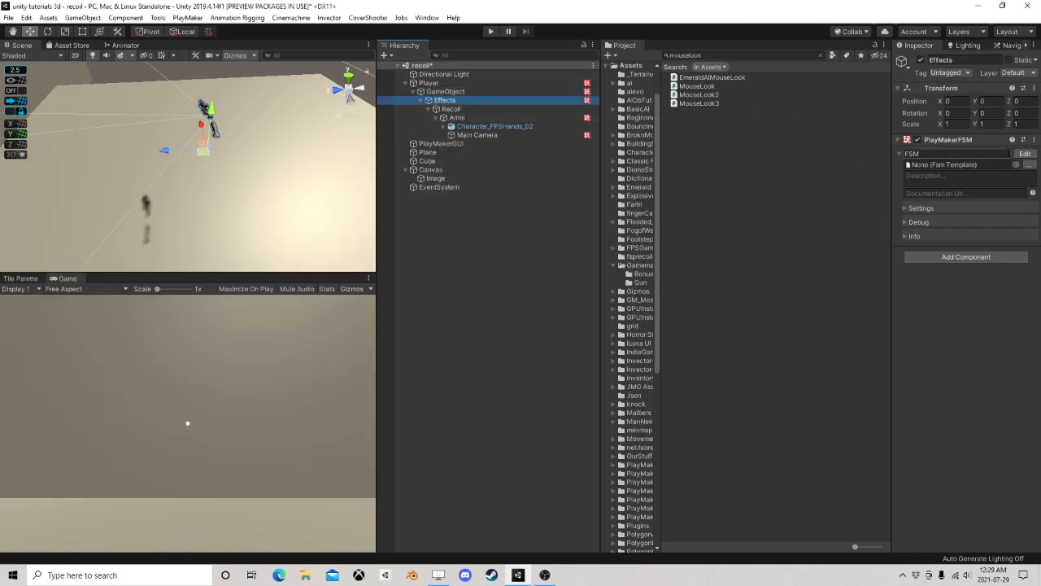
{"action": "left_click", "coordinate": [1025, 155]}
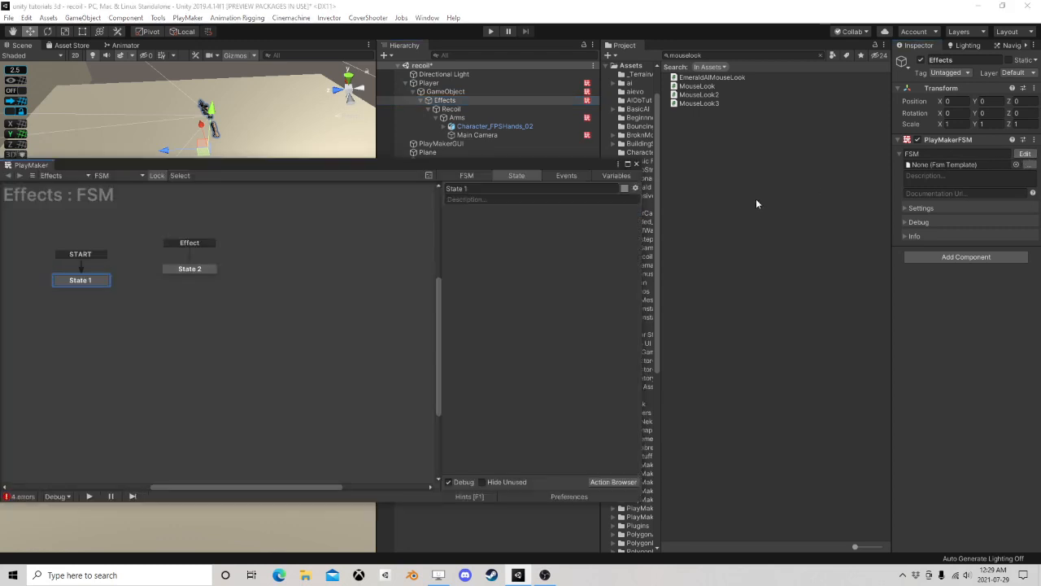
{"action": "left_click", "coordinate": [186, 270]}
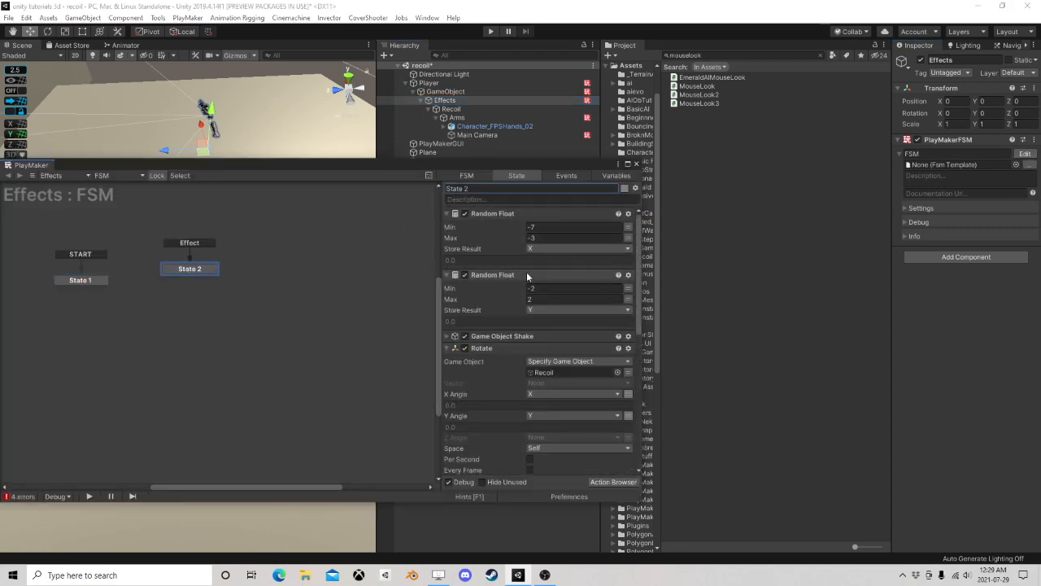
{"action": "scroll", "coordinate": [496, 274], "scroll_direction": "down", "scroll_amount": 10}
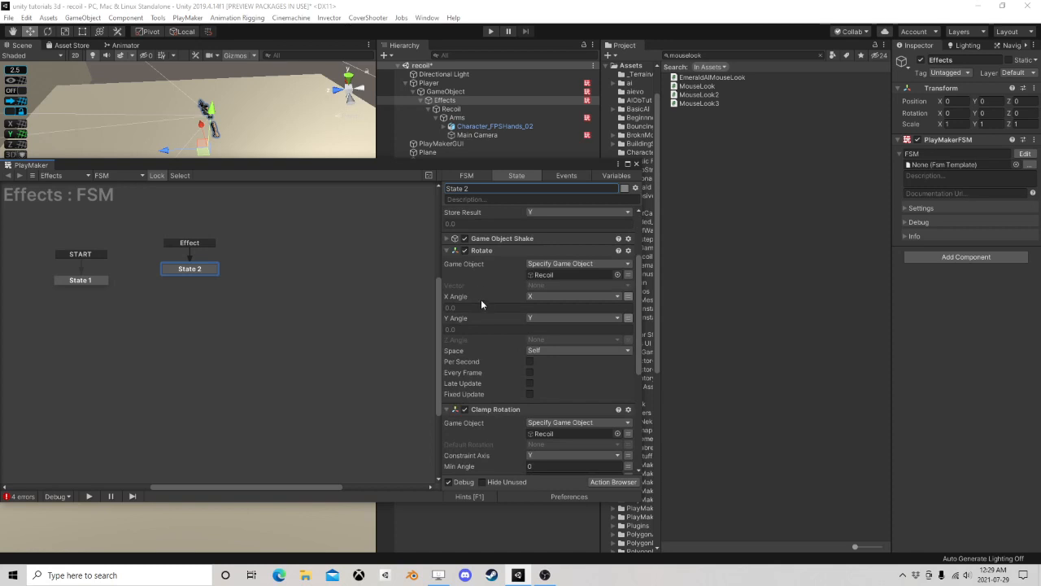
{"action": "scroll", "coordinate": [490, 311], "scroll_direction": "up", "scroll_amount": 5}
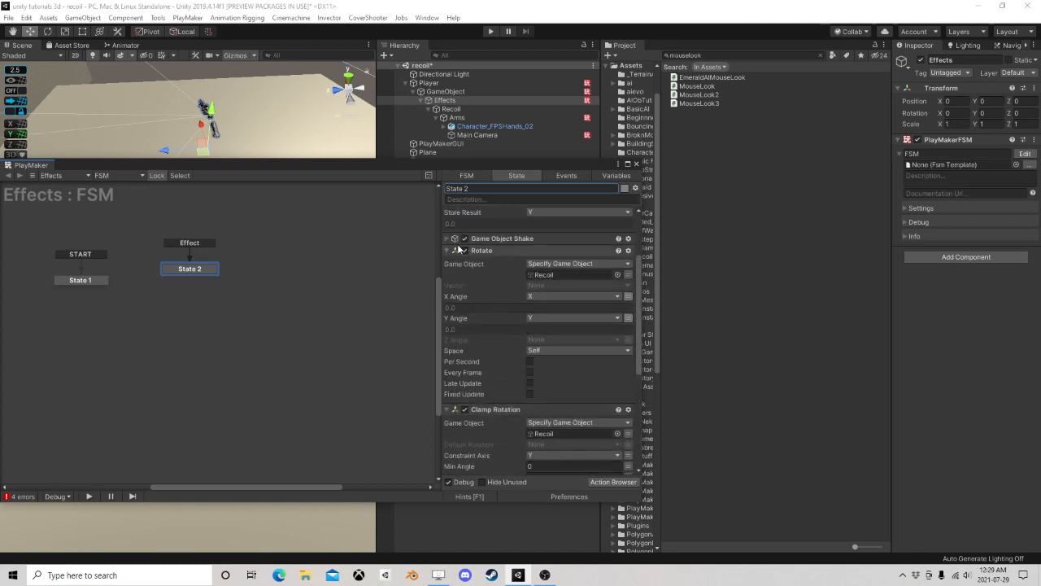
{"action": "left_click", "coordinate": [478, 252]}
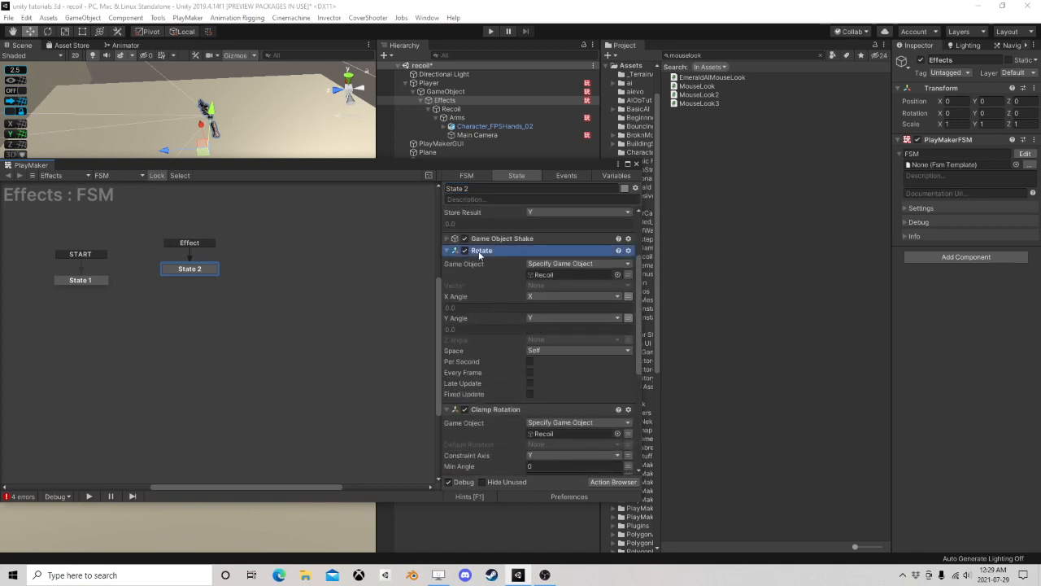
{"action": "key", "text": "Delete"}
{"action": "scroll", "coordinate": [484, 269], "scroll_direction": "up", "scroll_amount": 1}
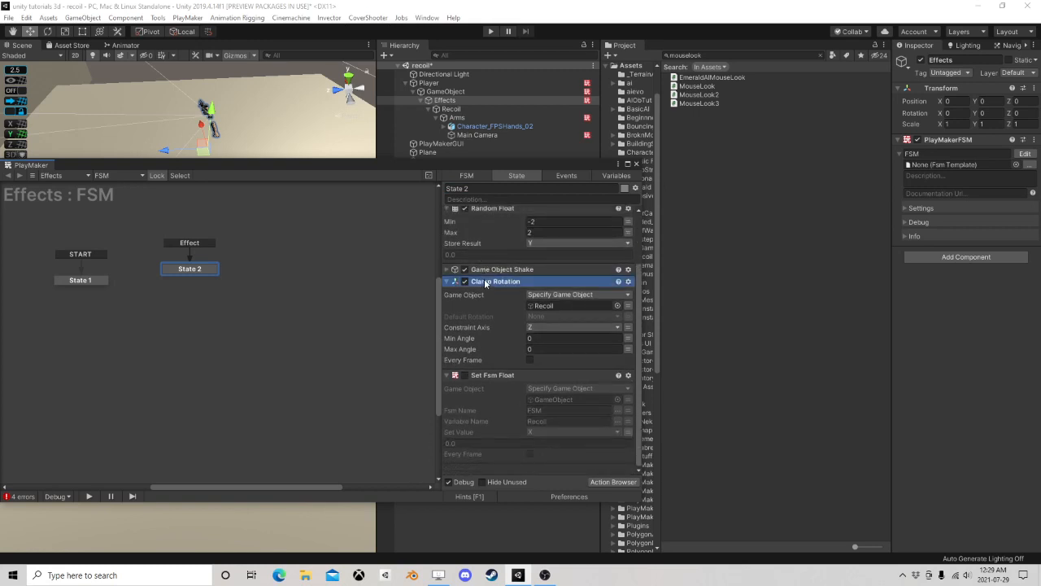
{"action": "key", "text": "Delete"}
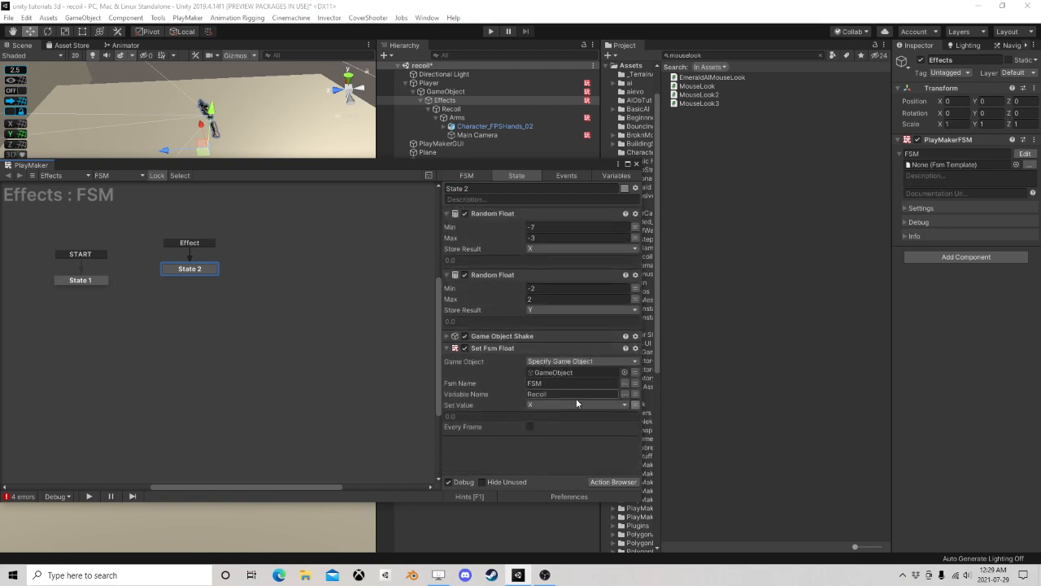
Step: Target the RecoilX variable in State 2's Set Fsm Float action and paste a copy of that action below it
{"action": "left_click", "coordinate": [625, 394]}
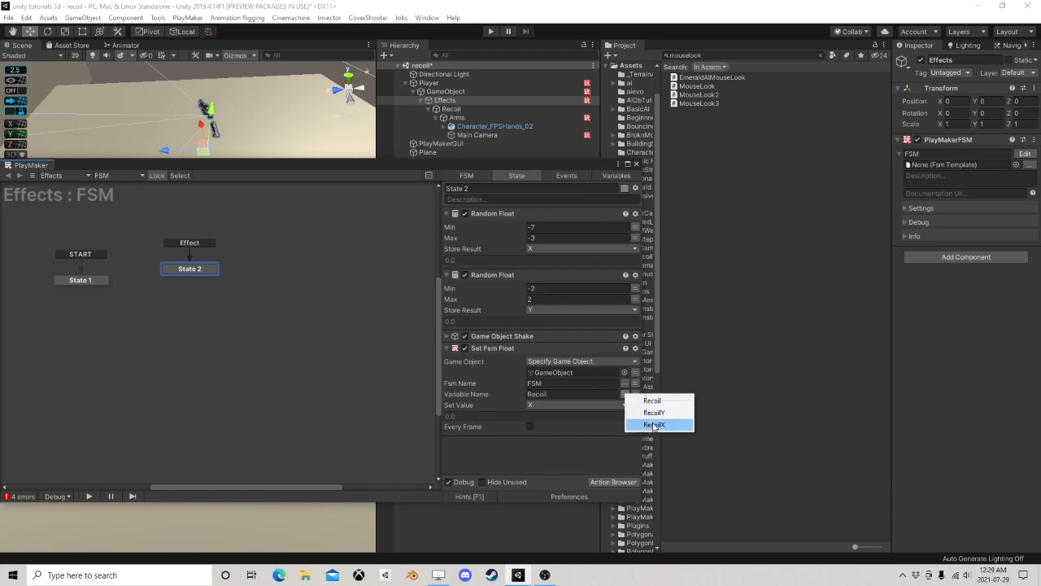
{"action": "left_click", "coordinate": [651, 425]}
{"action": "right_click", "coordinate": [496, 349]}
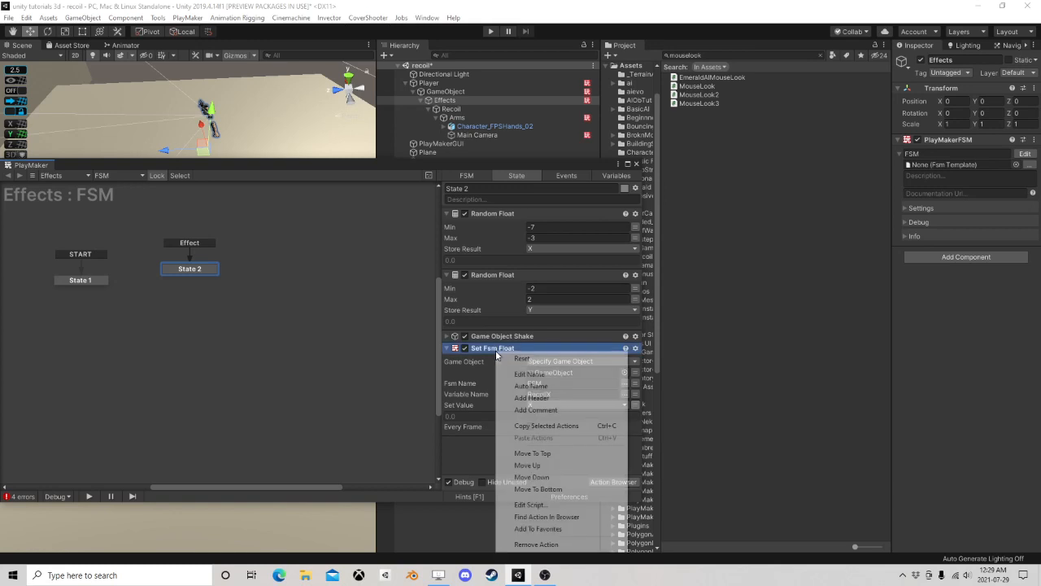
{"action": "left_click", "coordinate": [543, 426]}
{"action": "right_click", "coordinate": [476, 444]}
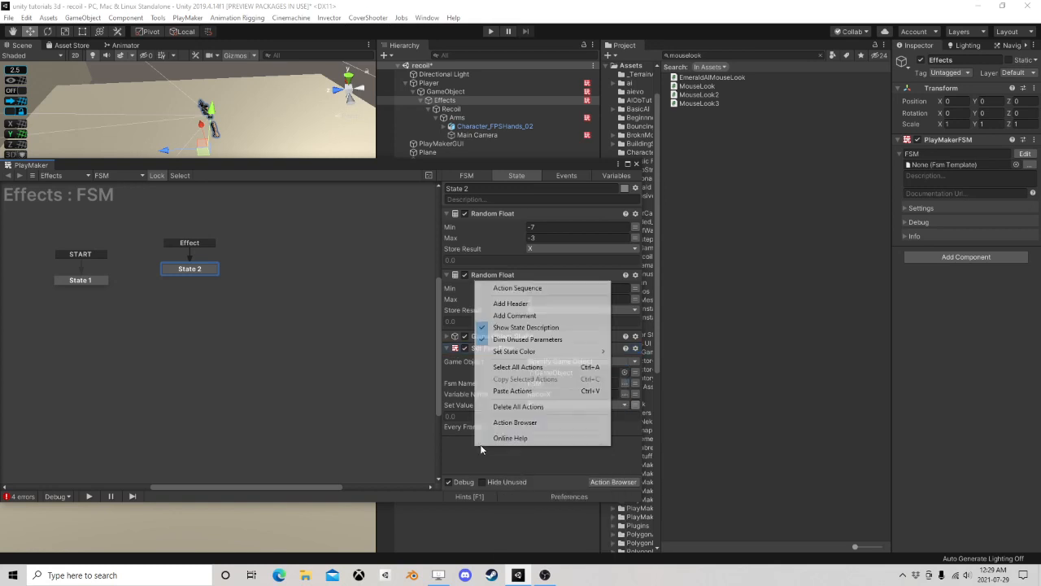
{"action": "left_click", "coordinate": [513, 391]}
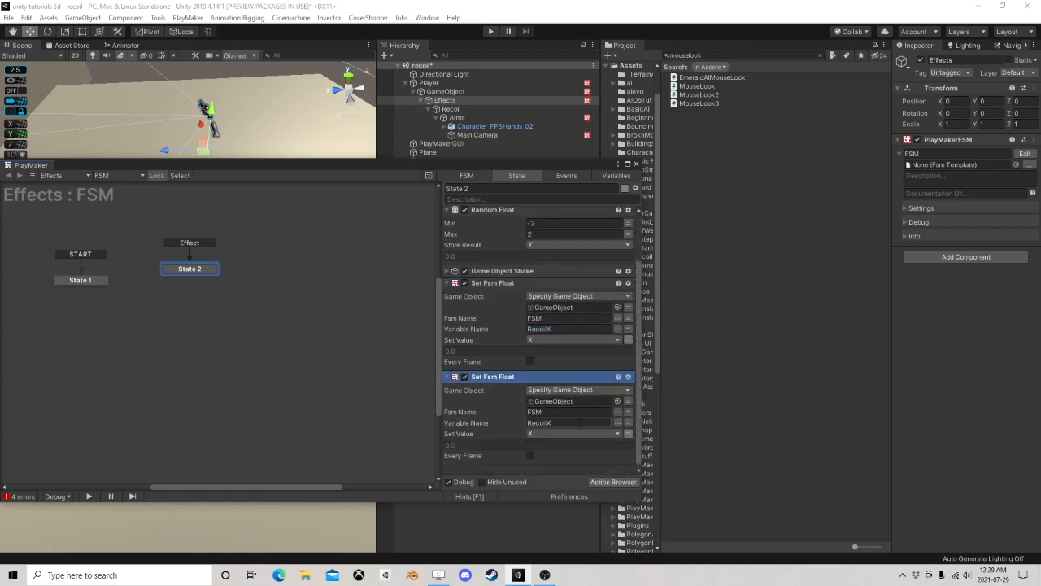
Step: In the second Set Fsm Float action, set the variable name to RecoilY and the value to Y
{"action": "left_click", "coordinate": [617, 423]}
{"action": "left_click", "coordinate": [639, 444]}
{"action": "left_click", "coordinate": [551, 432]}
{"action": "left_click", "coordinate": [550, 469]}
{"action": "scroll", "coordinate": [514, 274], "scroll_direction": "up", "scroll_amount": 2}
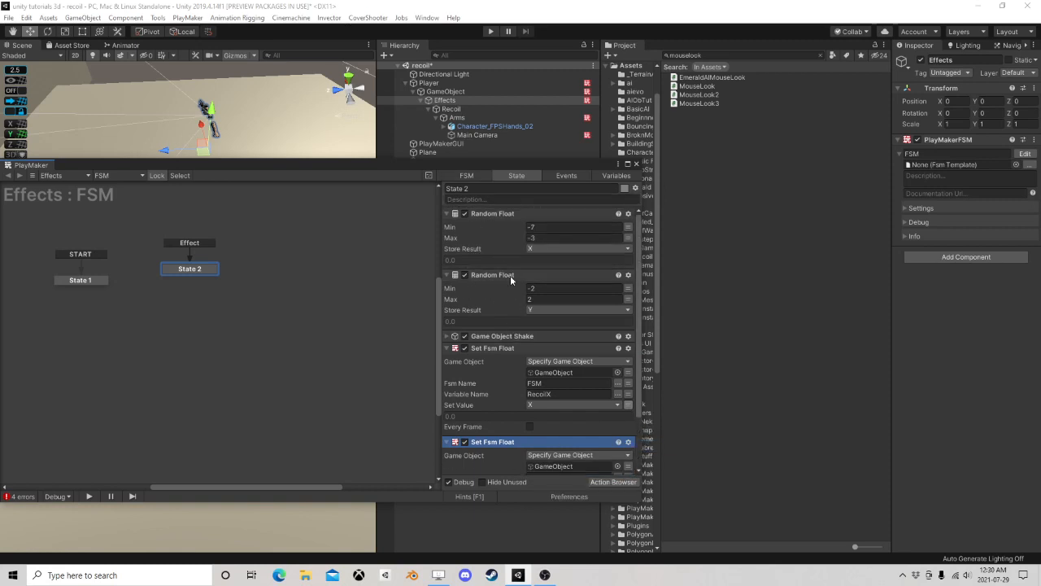
Step: Check the GameObject FSM's Mouse Look 3 recoil variables and play-test the gun's recoil, ending play mode
{"action": "left_click", "coordinate": [443, 92]}
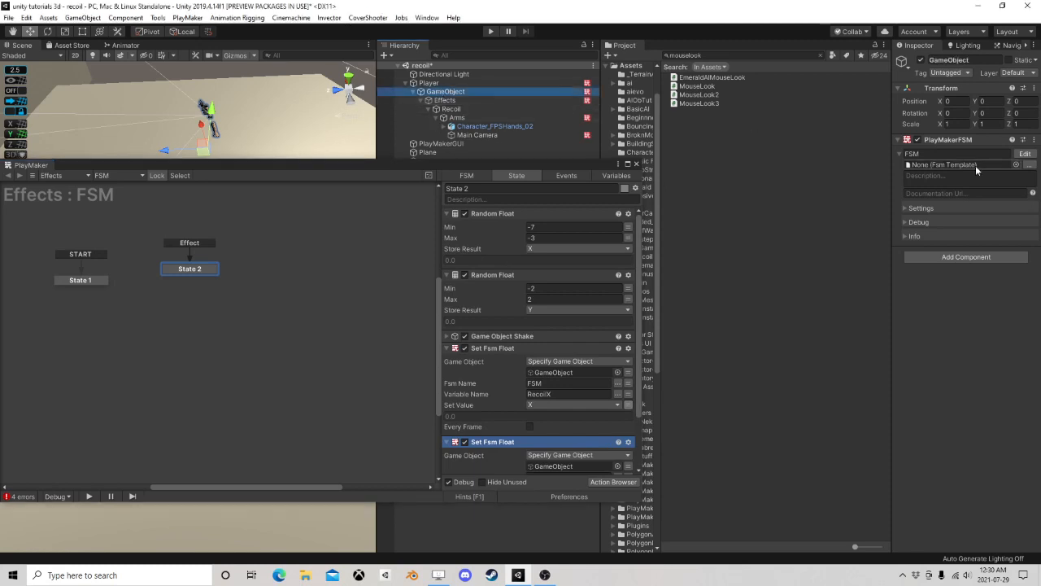
{"action": "left_click", "coordinate": [1022, 158]}
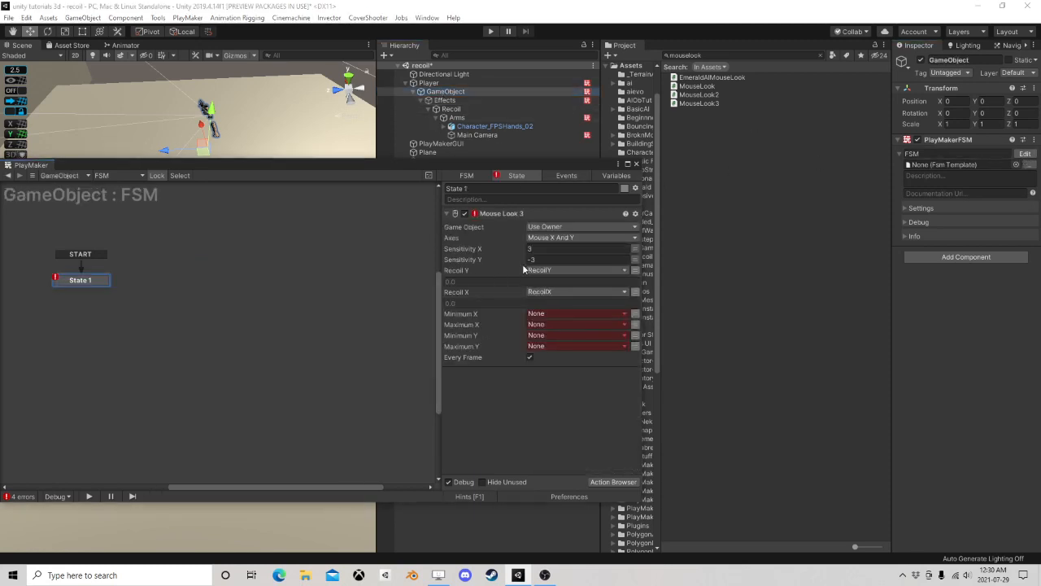
{"action": "left_click", "coordinate": [638, 166]}
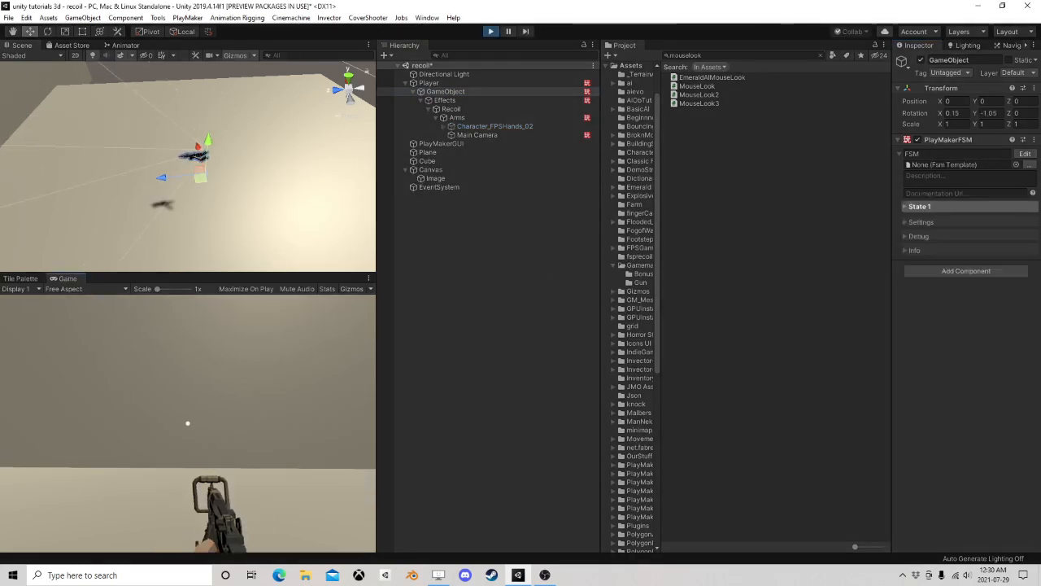
{"action": "left_click", "coordinate": [188, 423]}
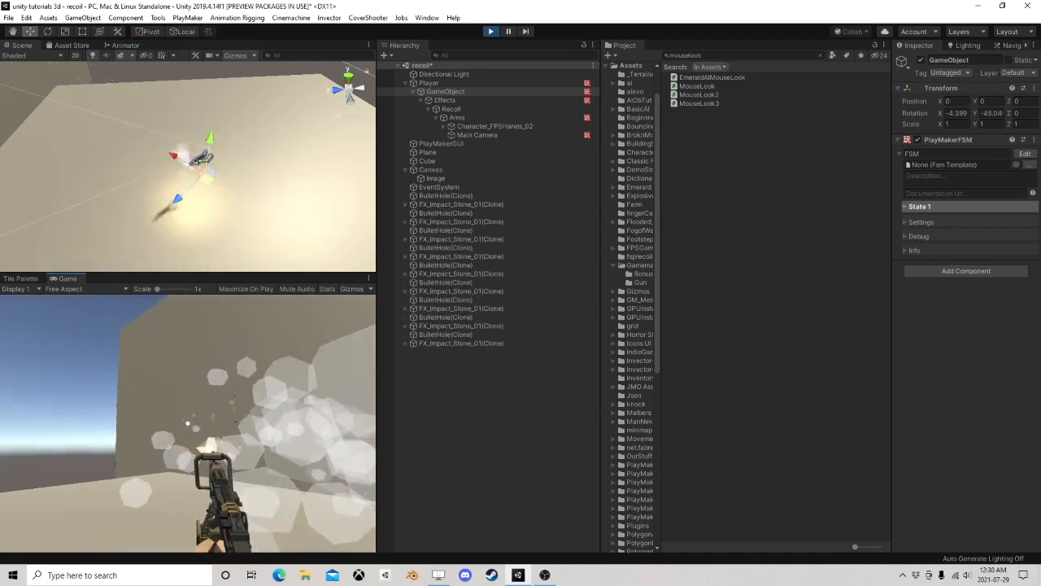
{"action": "key", "text": "Escape"}
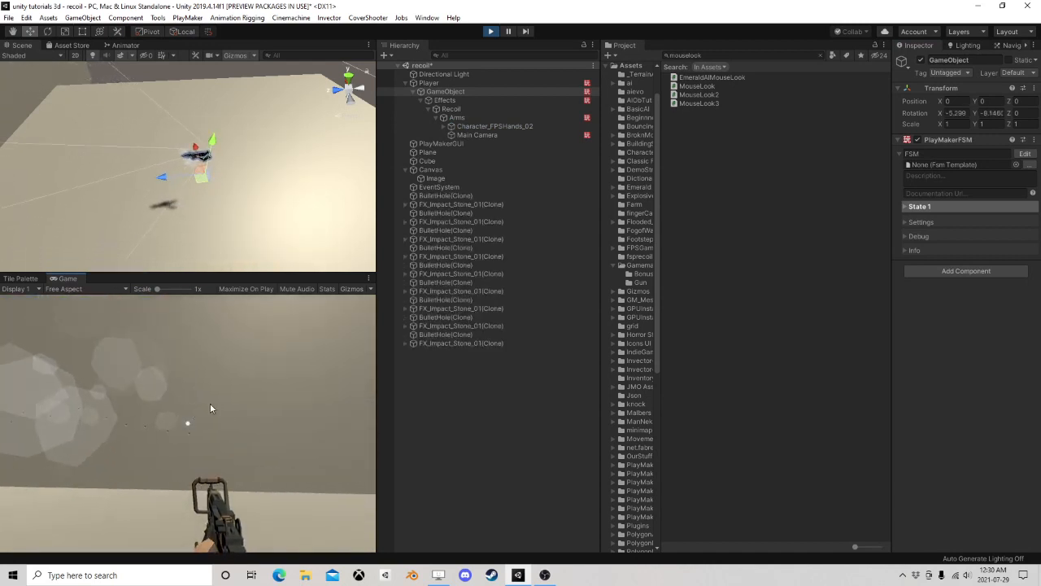
{"action": "left_click", "coordinate": [490, 31]}
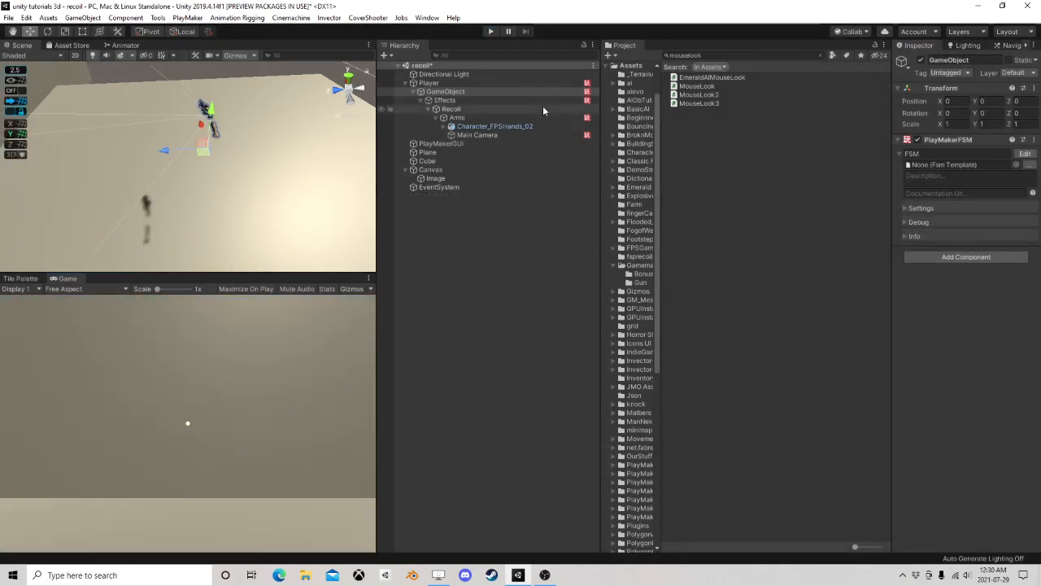
Step: In State 2 of the Effects FSM, store the -7 to -3 Random Float in Y and the -2 to 2 one in X
{"action": "left_click", "coordinate": [467, 100]}
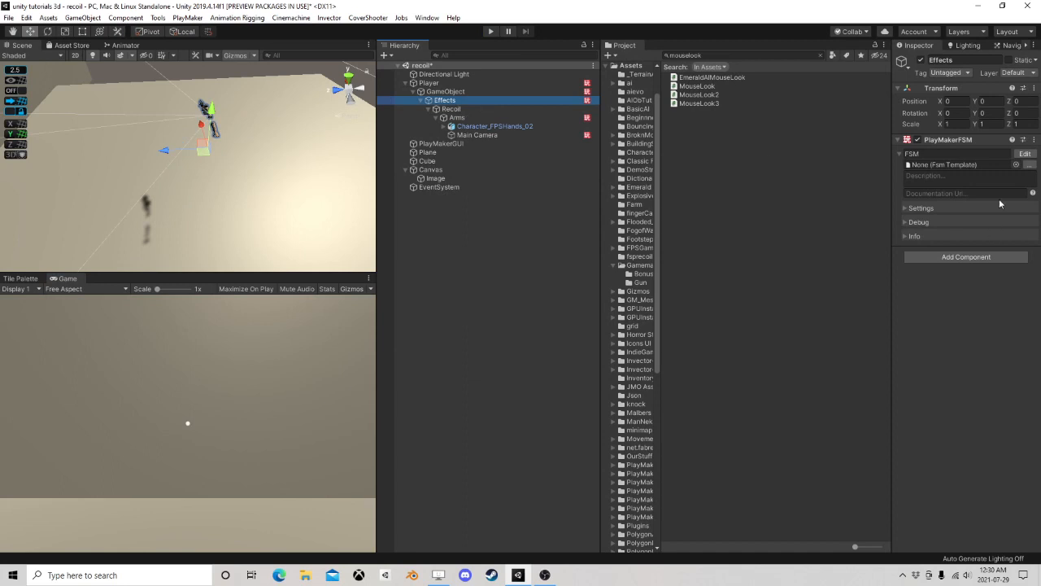
{"action": "left_click", "coordinate": [1024, 153]}
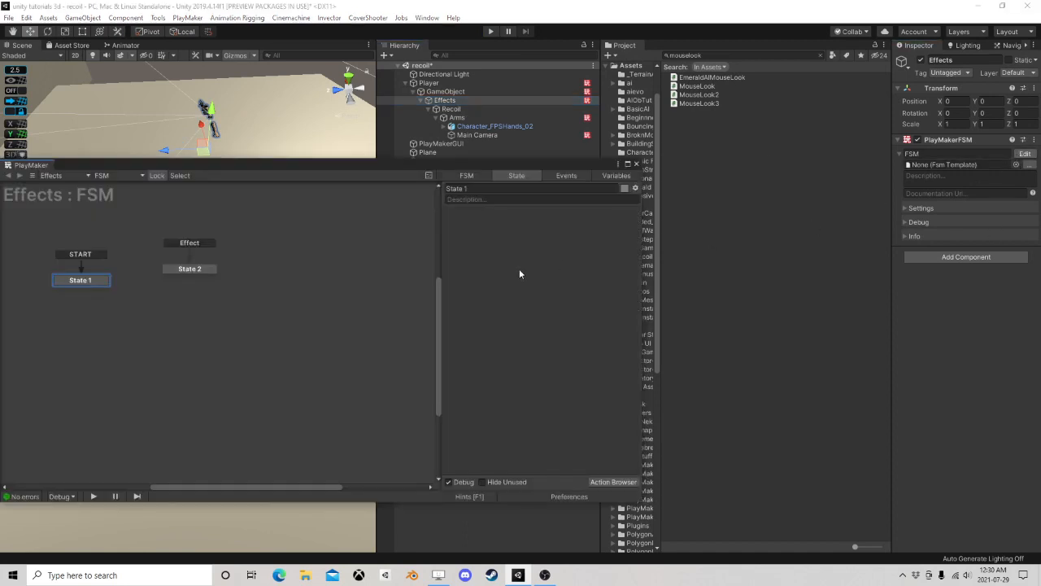
{"action": "left_click", "coordinate": [198, 270]}
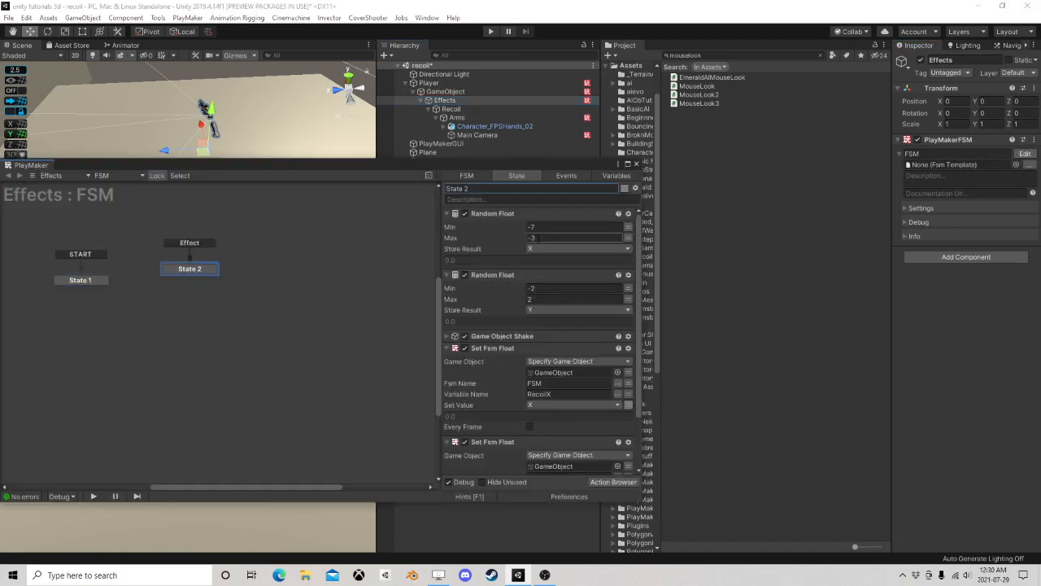
{"action": "left_click", "coordinate": [538, 249]}
{"action": "left_click", "coordinate": [559, 285]}
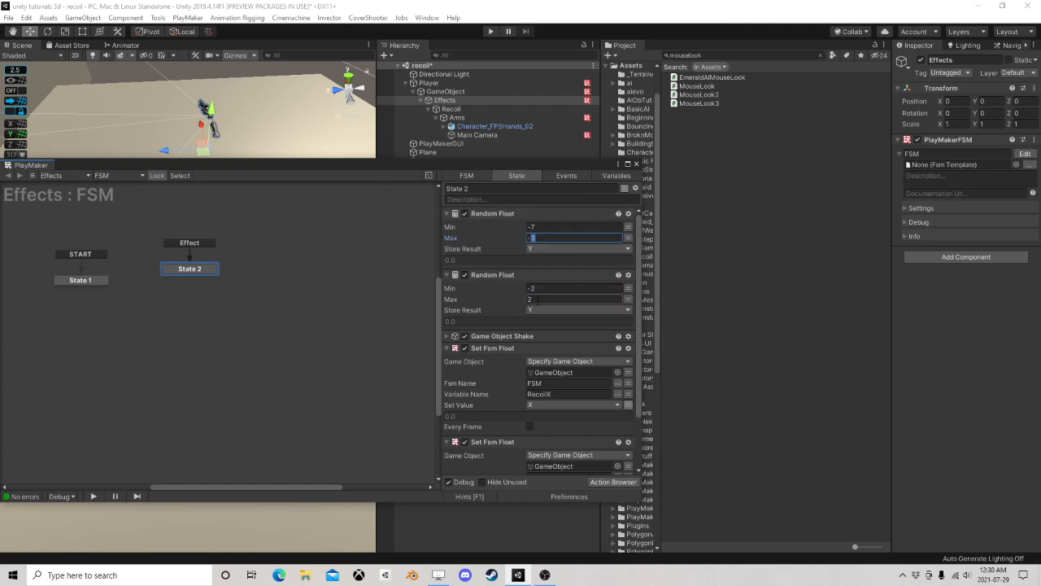
{"action": "left_click", "coordinate": [539, 309]}
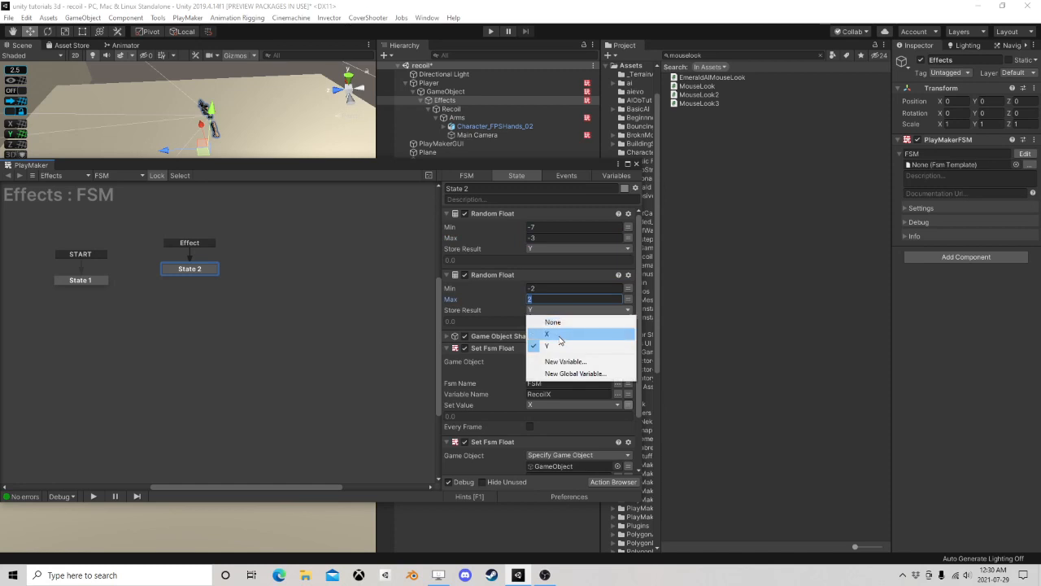
{"action": "left_click", "coordinate": [540, 334]}
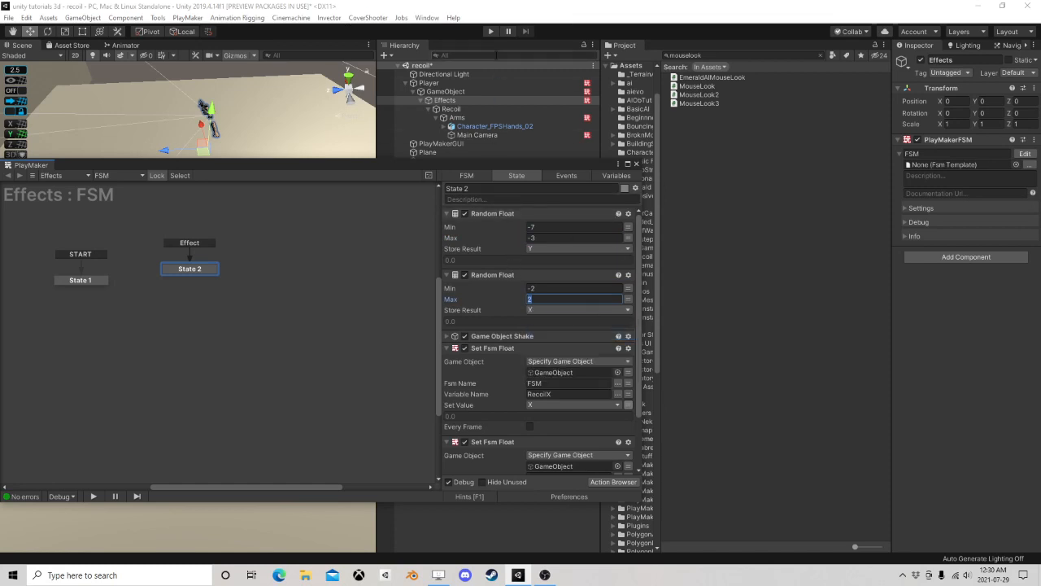
Step: Start play mode, close the FSM editor and fire bursts at the wall to test the gun's recoil
{"action": "left_click", "coordinate": [492, 33]}
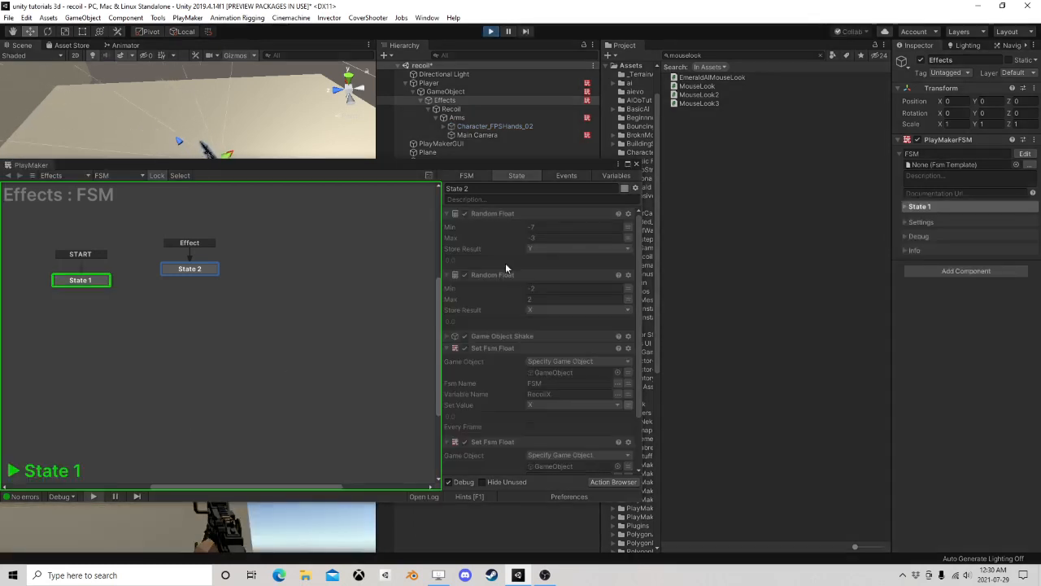
{"action": "left_click", "coordinate": [637, 164]}
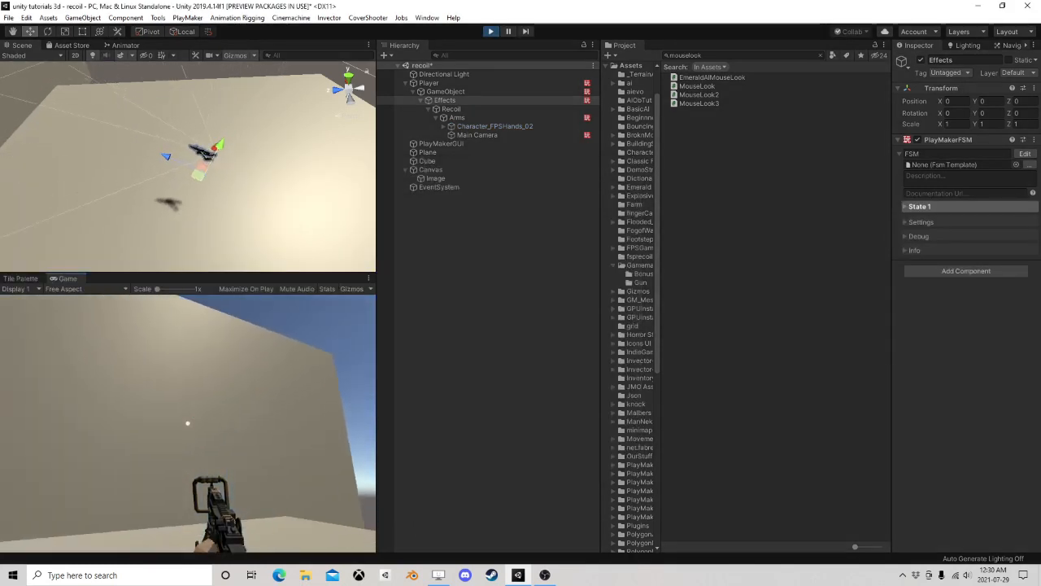
{"action": "left_click", "coordinate": [188, 423]}
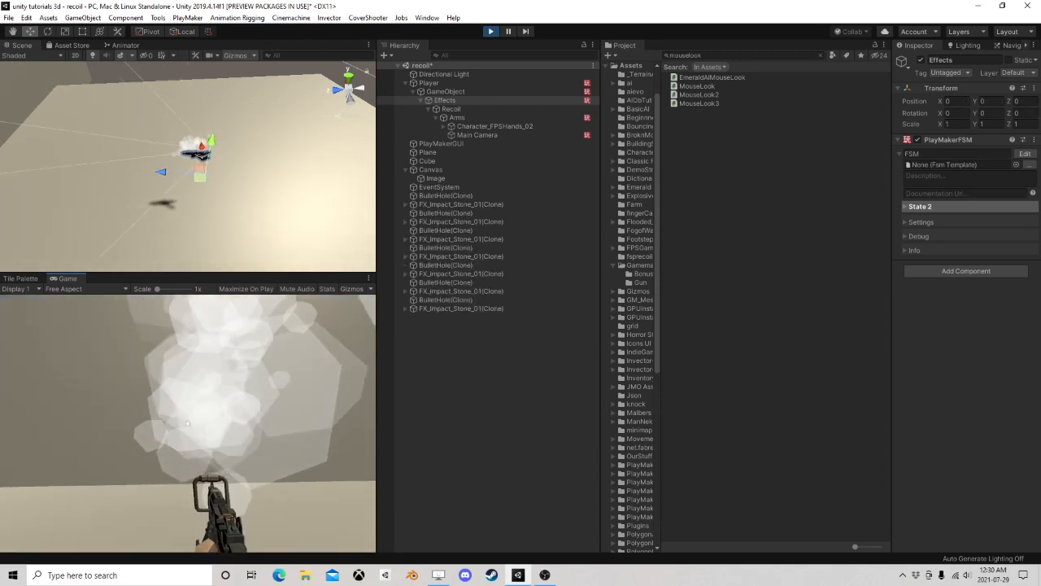
{"action": "left_click", "coordinate": [188, 423]}
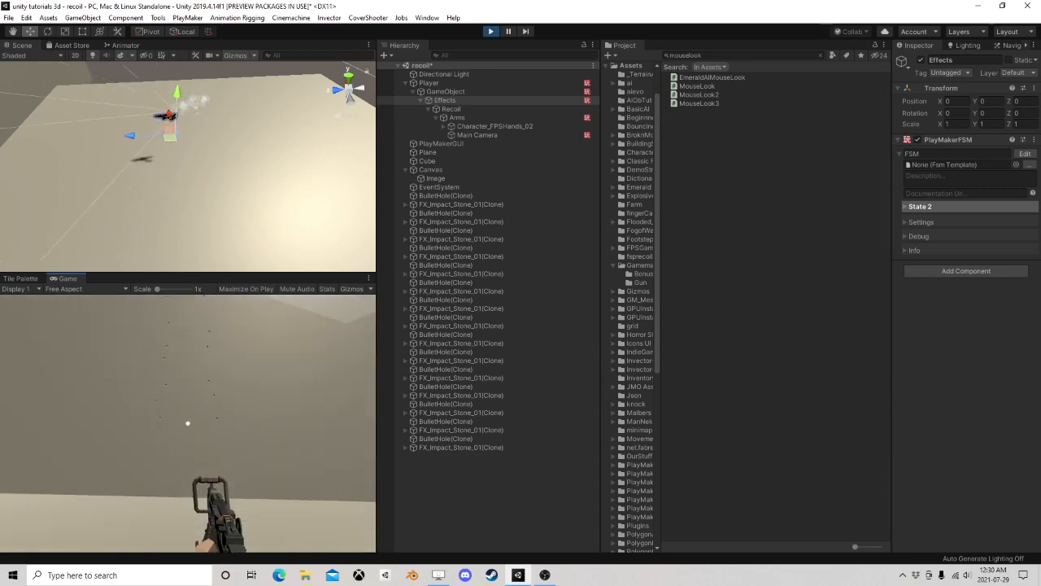
{"action": "left_click", "coordinate": [188, 423]}
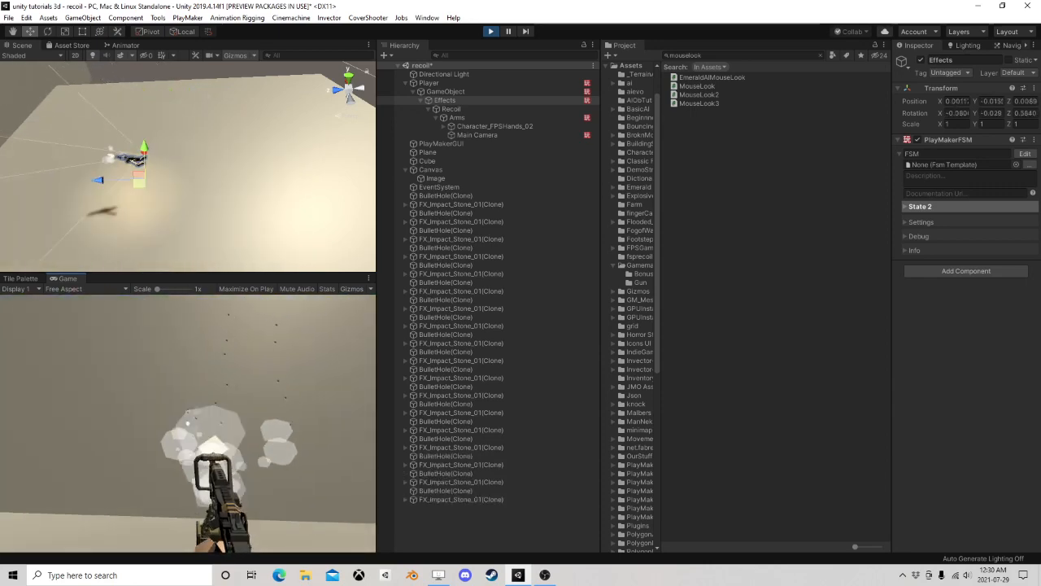
{"action": "left_click", "coordinate": [188, 423]}
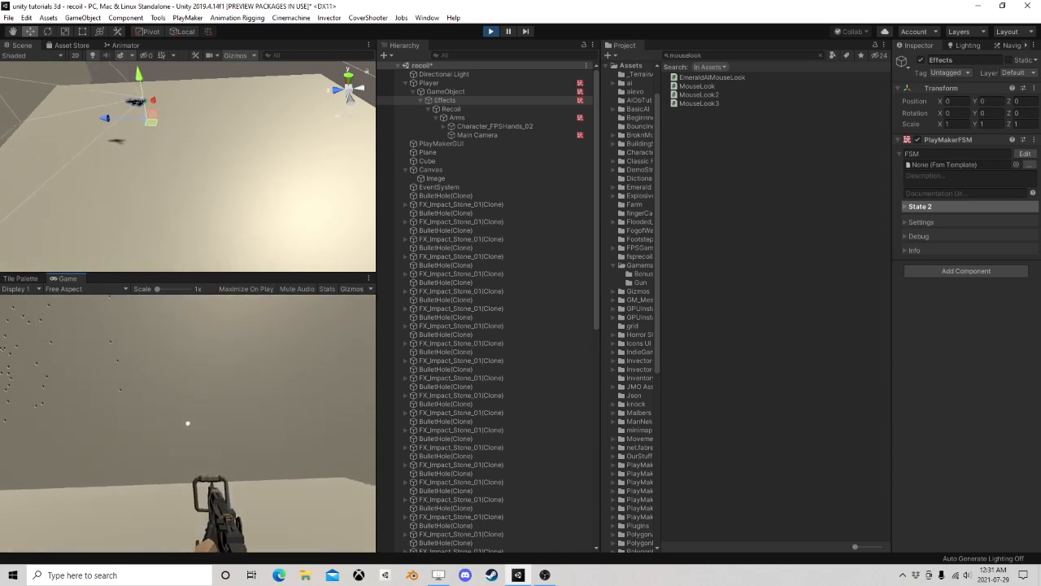
{"action": "mouse_move", "coordinate": [188, 423]}
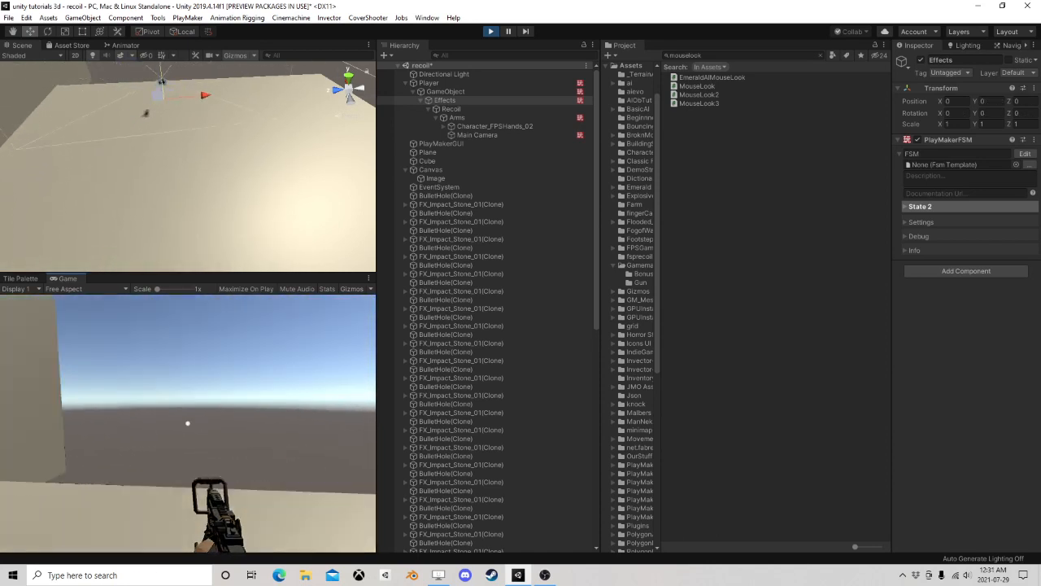
{"action": "left_click", "coordinate": [188, 423]}
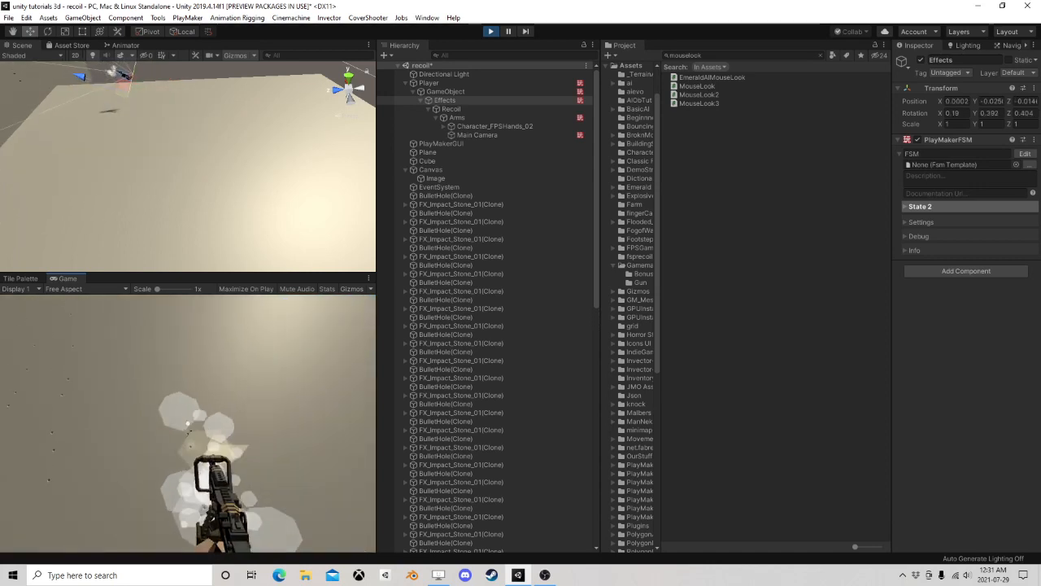
Step: Keep firing while strafing and moving around the wall to check the recoil pattern, and end play mode
{"action": "key", "text": "a"}
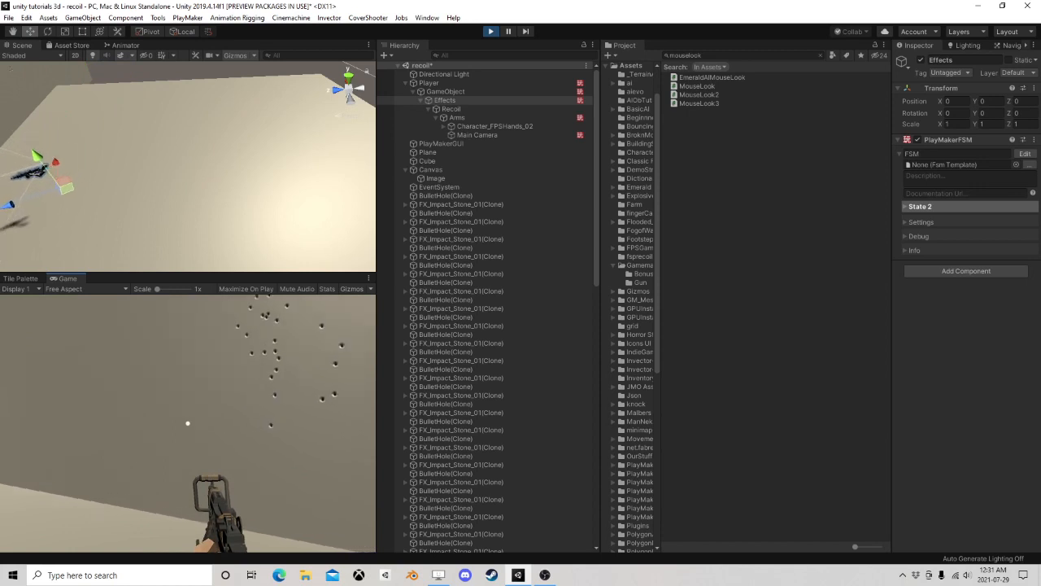
{"action": "key", "text": "a"}
{"action": "left_click", "coordinate": [188, 423]}
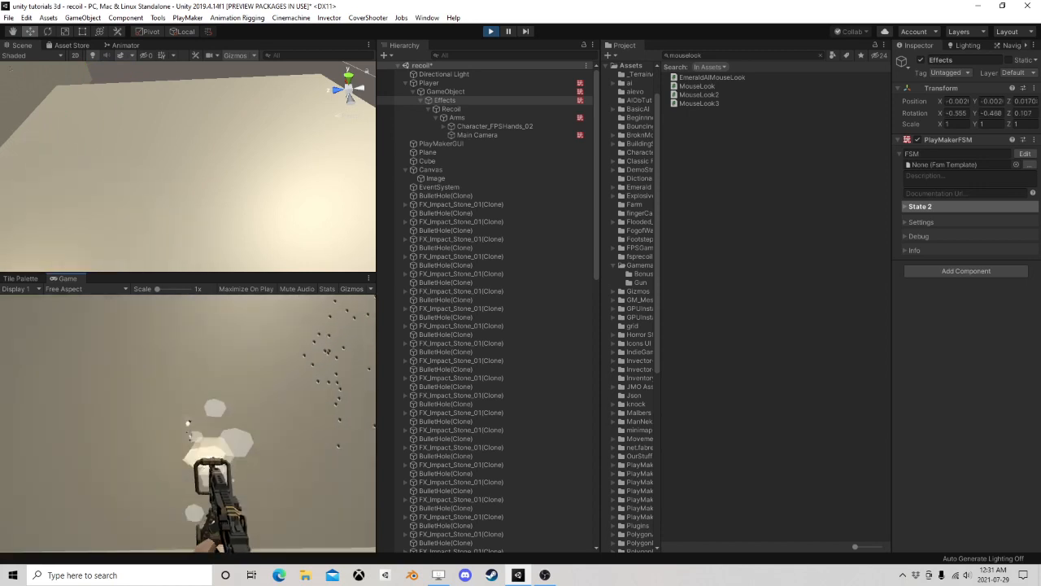
{"action": "left_click", "coordinate": [188, 422]}
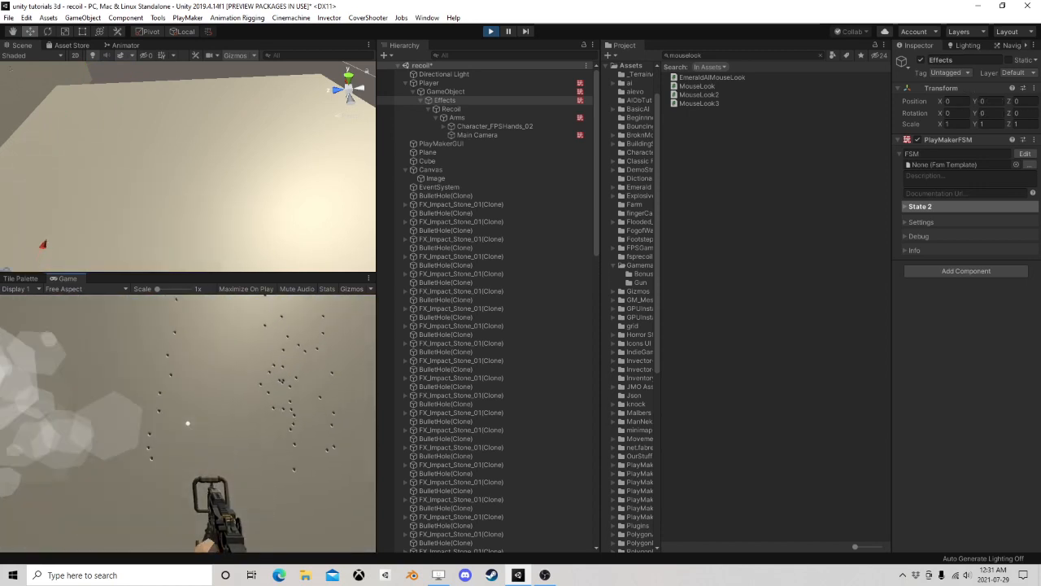
{"action": "key", "text": "s"}
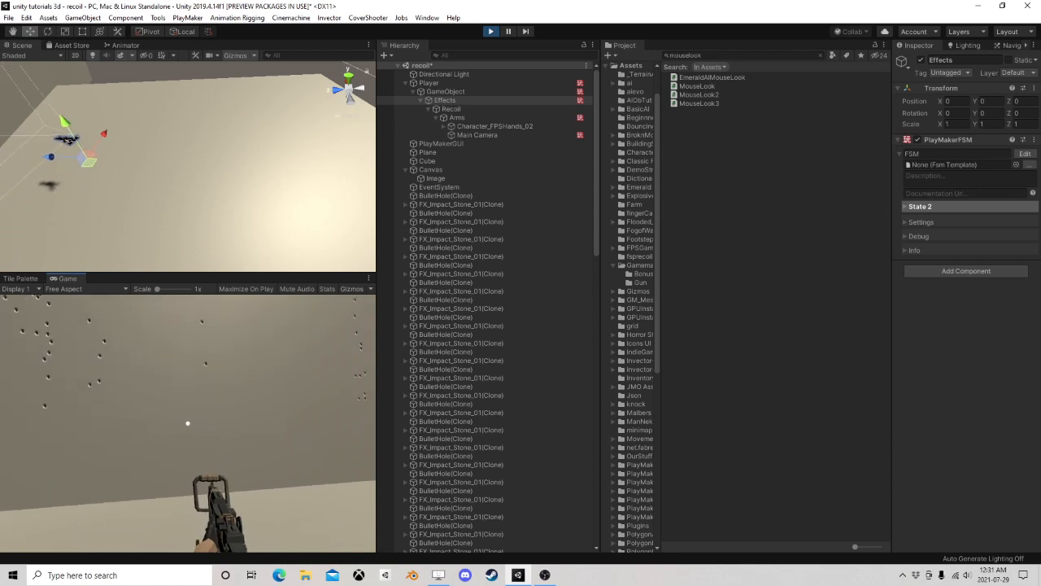
{"action": "left_click", "coordinate": [188, 423]}
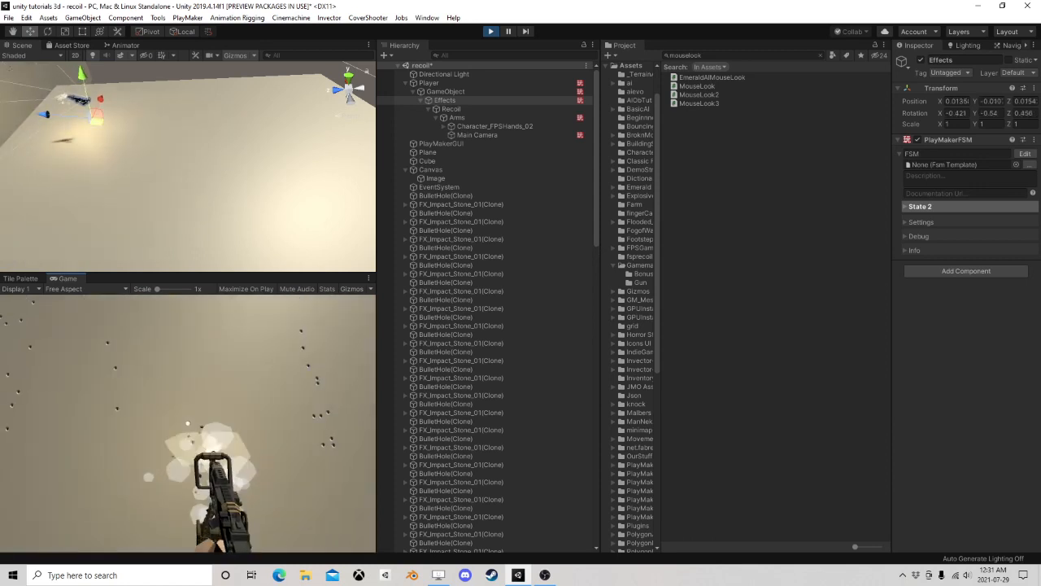
{"action": "left_click", "coordinate": [188, 423]}
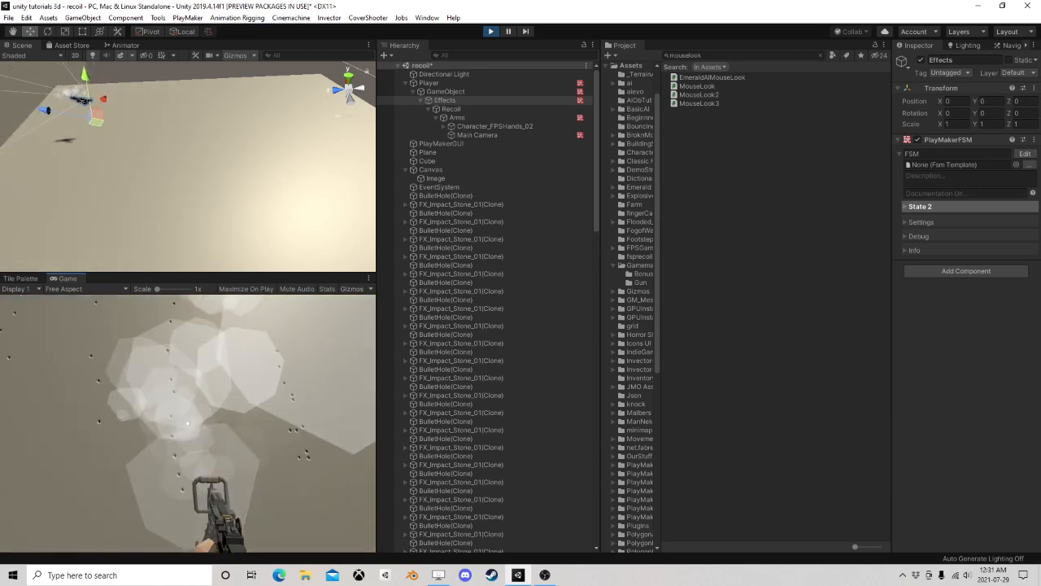
{"action": "left_click", "coordinate": [188, 423]}
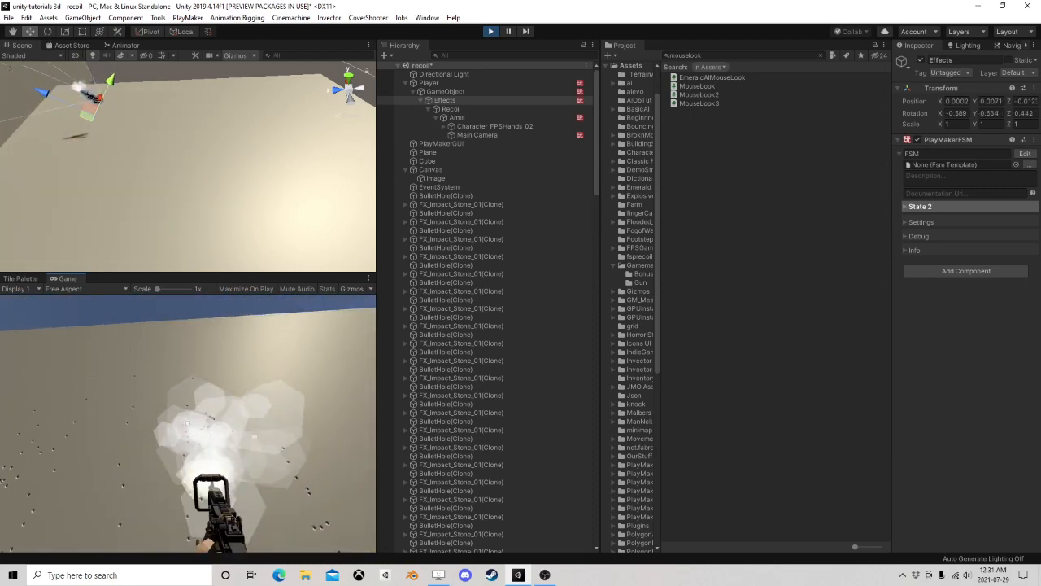
{"action": "left_click", "coordinate": [187, 423]}
{"action": "left_click", "coordinate": [188, 423]}
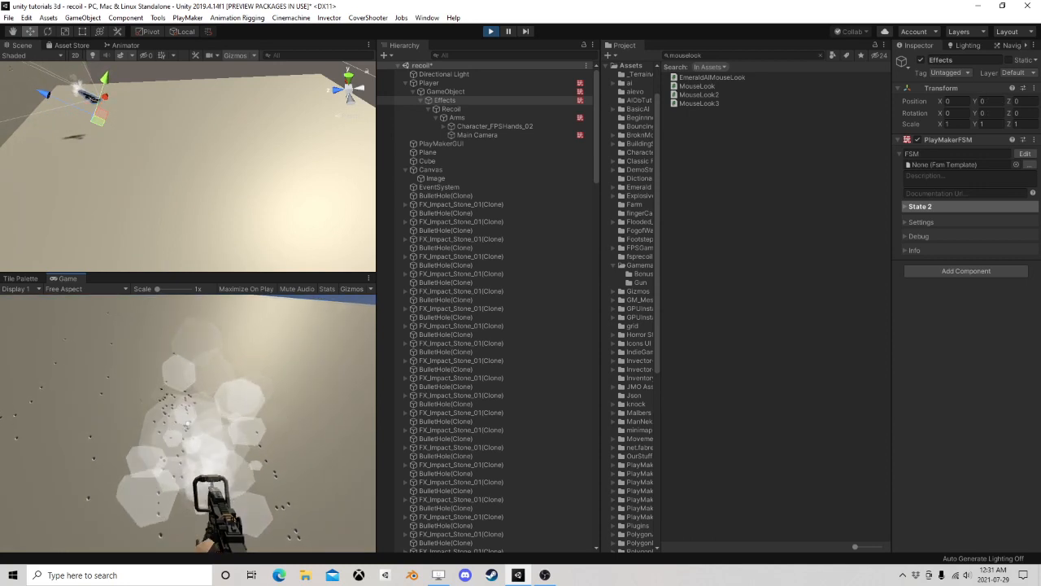
{"action": "left_click", "coordinate": [188, 422]}
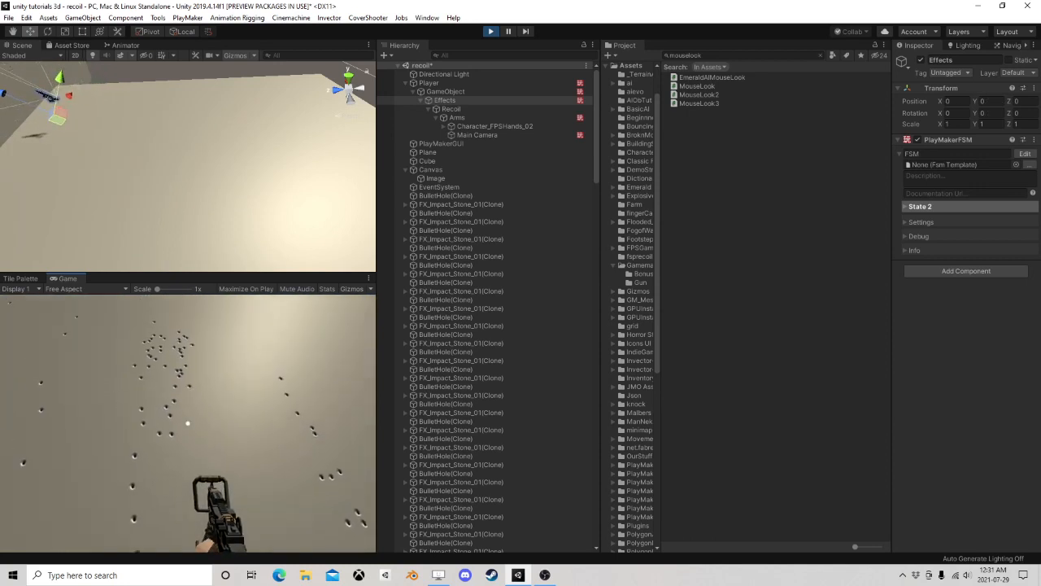
{"action": "key", "text": "s"}
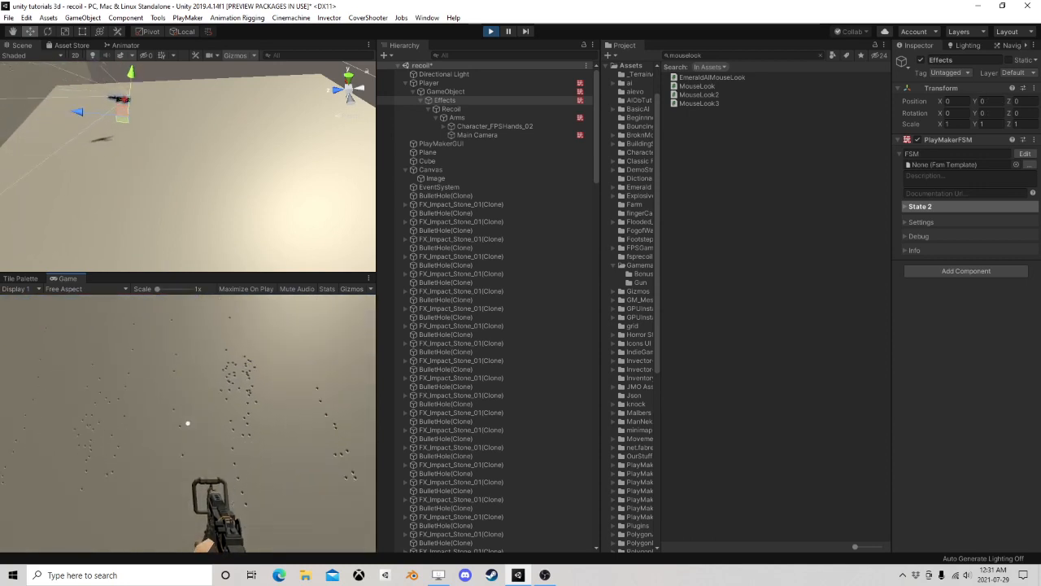
{"action": "key", "text": "s"}
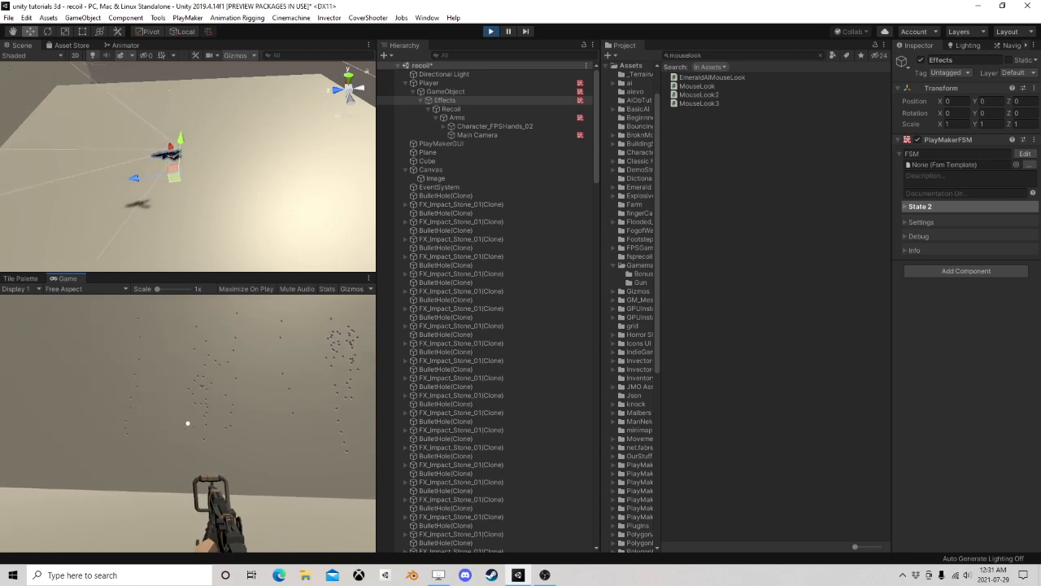
{"action": "key", "text": "a"}
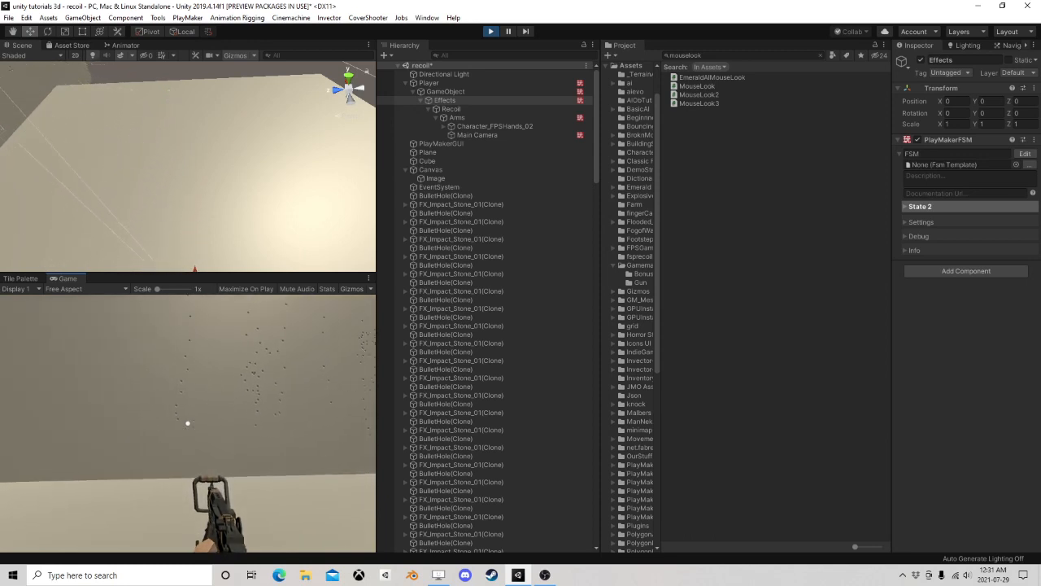
{"action": "left_click", "coordinate": [188, 423]}
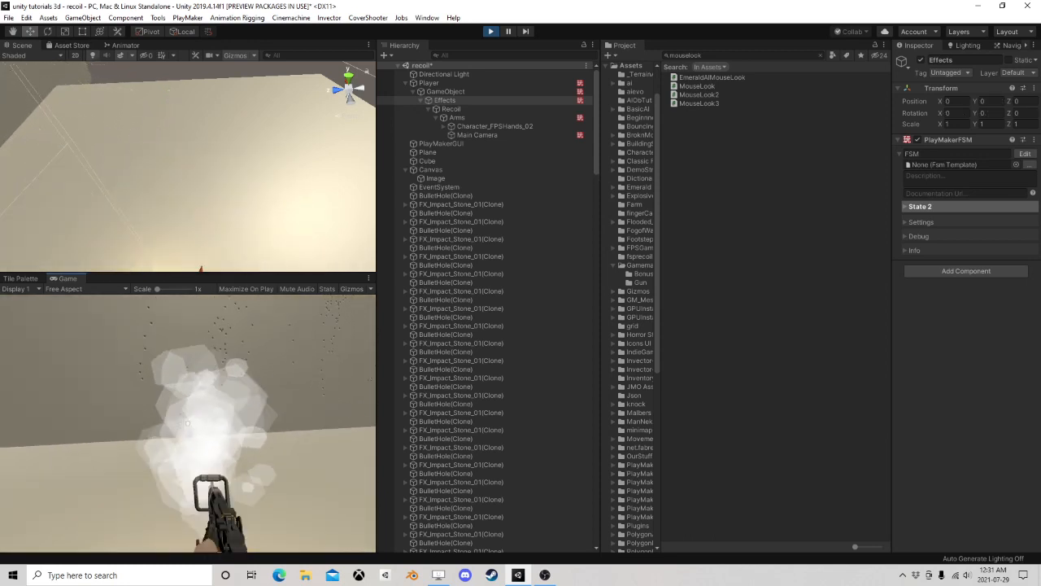
{"action": "left_click", "coordinate": [188, 423]}
{"action": "key", "text": "d"}
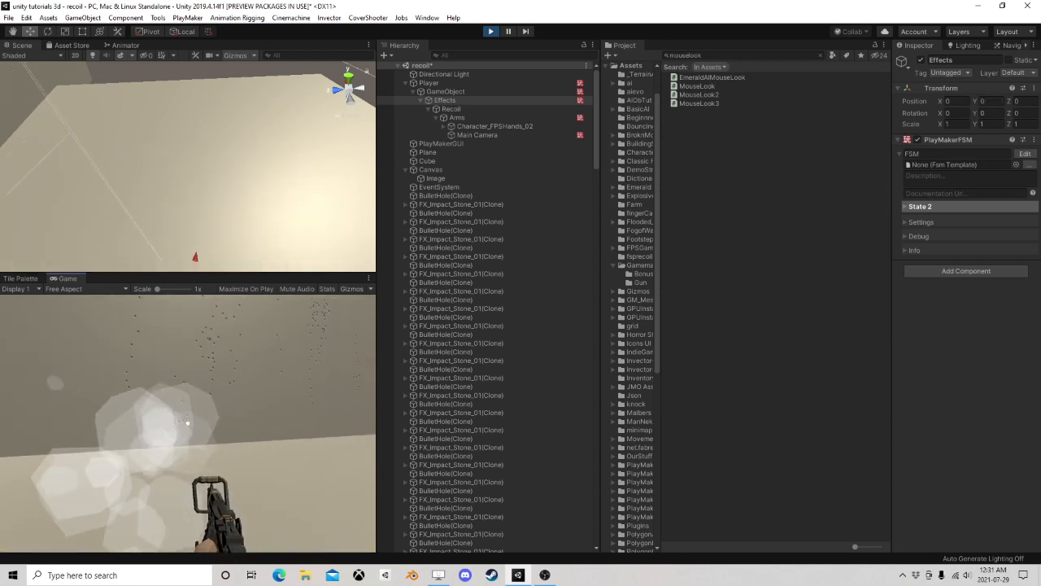
{"action": "key", "text": "w"}
{"action": "left_click", "coordinate": [187, 423]}
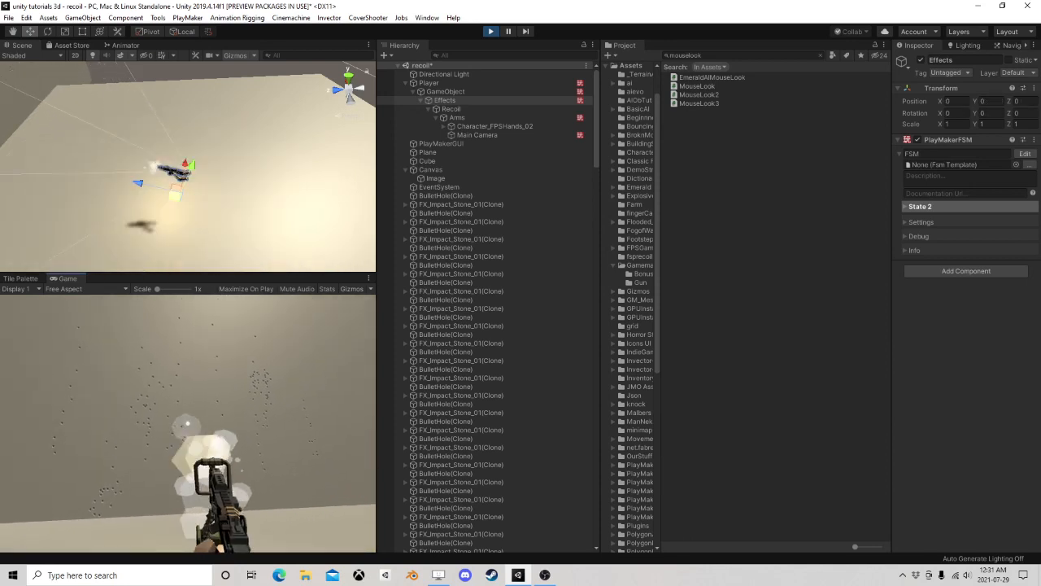
{"action": "key", "text": "d"}
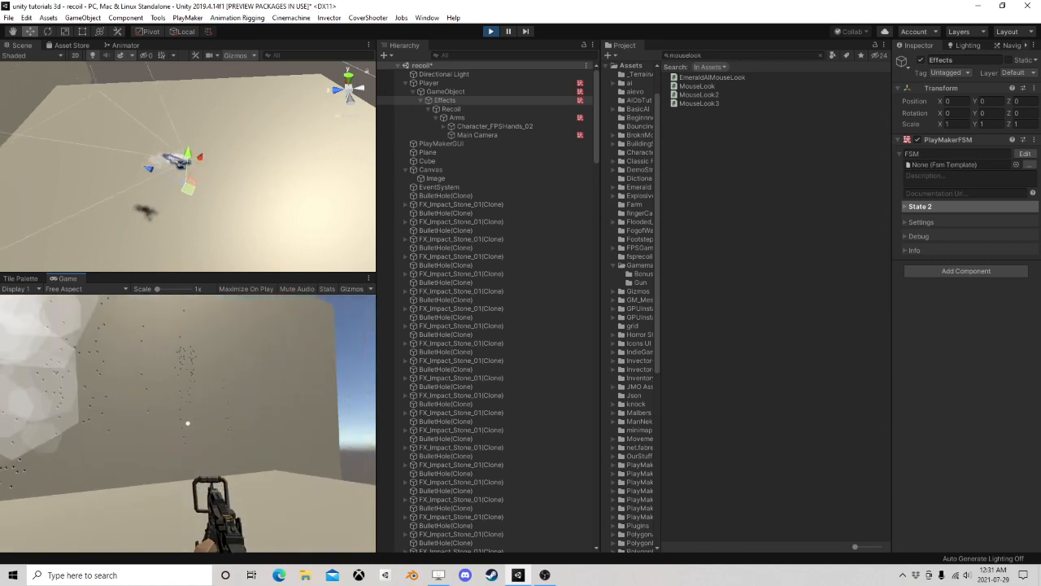
{"action": "left_click", "coordinate": [188, 423]}
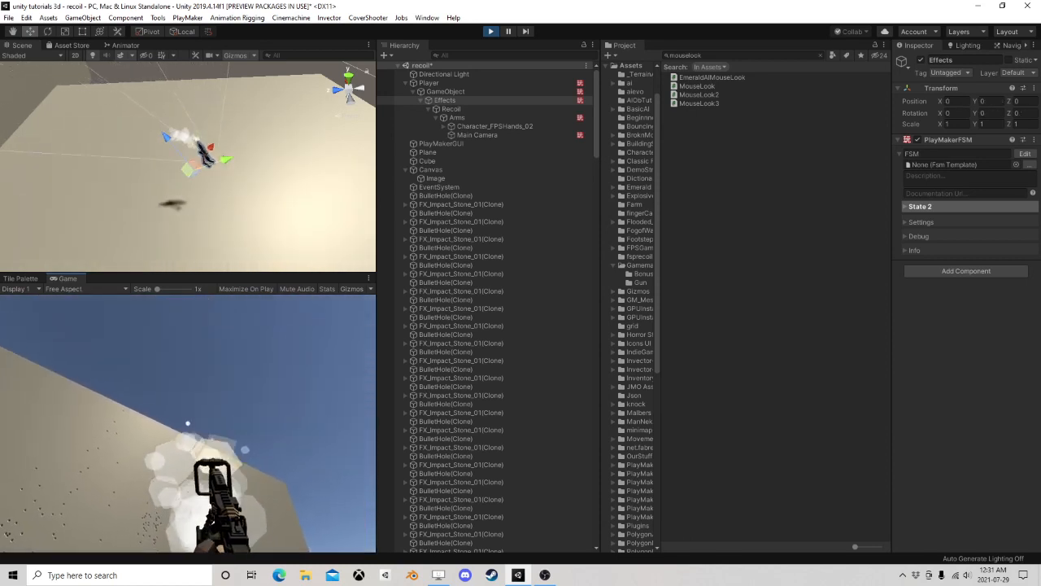
{"action": "key", "text": "d"}
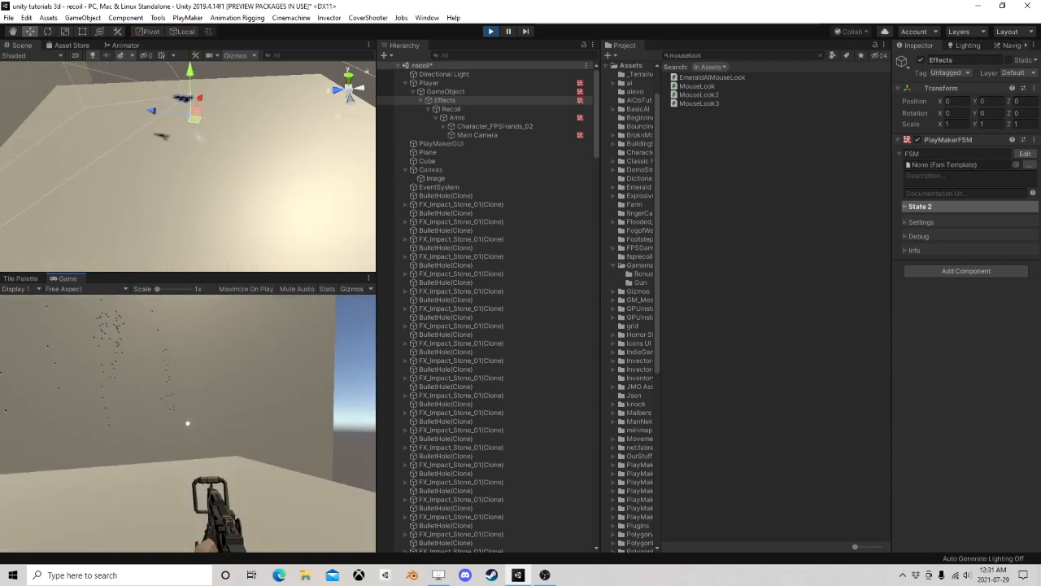
{"action": "left_click", "coordinate": [188, 423]}
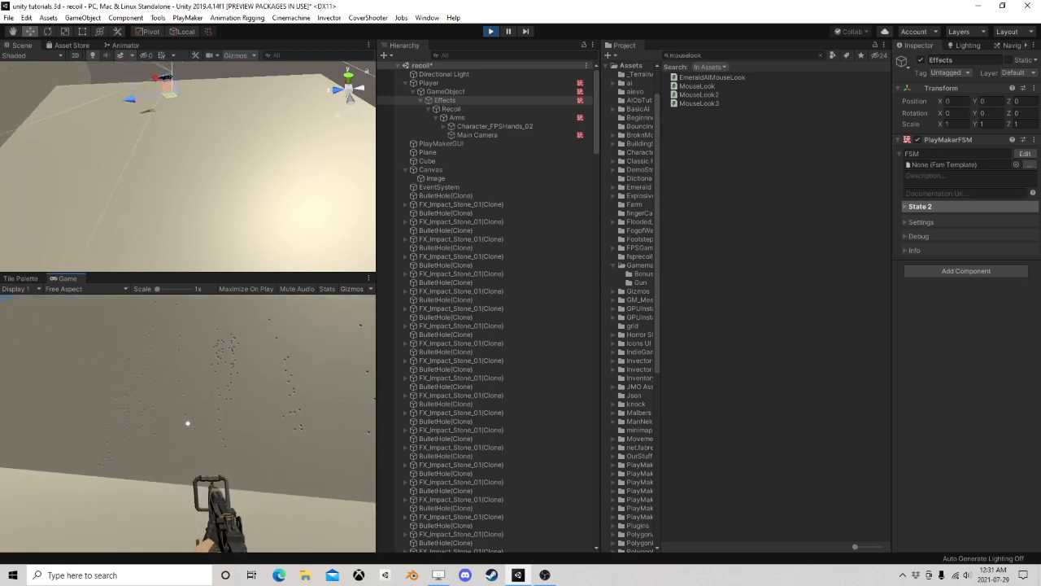
{"action": "key", "text": "Escape"}
{"action": "left_click", "coordinate": [491, 31]}
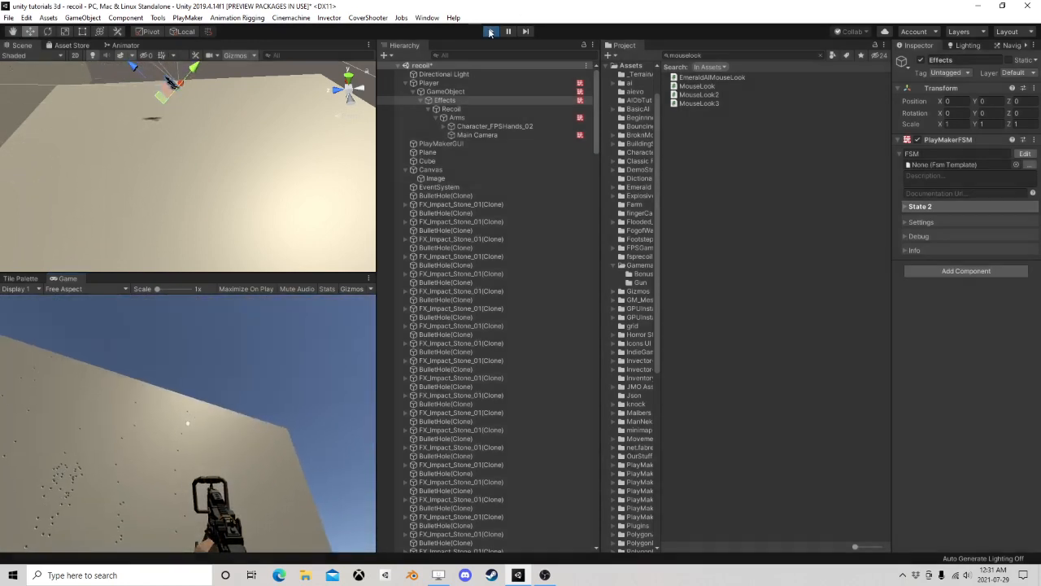
Step: Open the Effects object's FSM and review the Random Float ranges in State 2
{"action": "left_click", "coordinate": [448, 109]}
{"action": "left_click", "coordinate": [452, 102]}
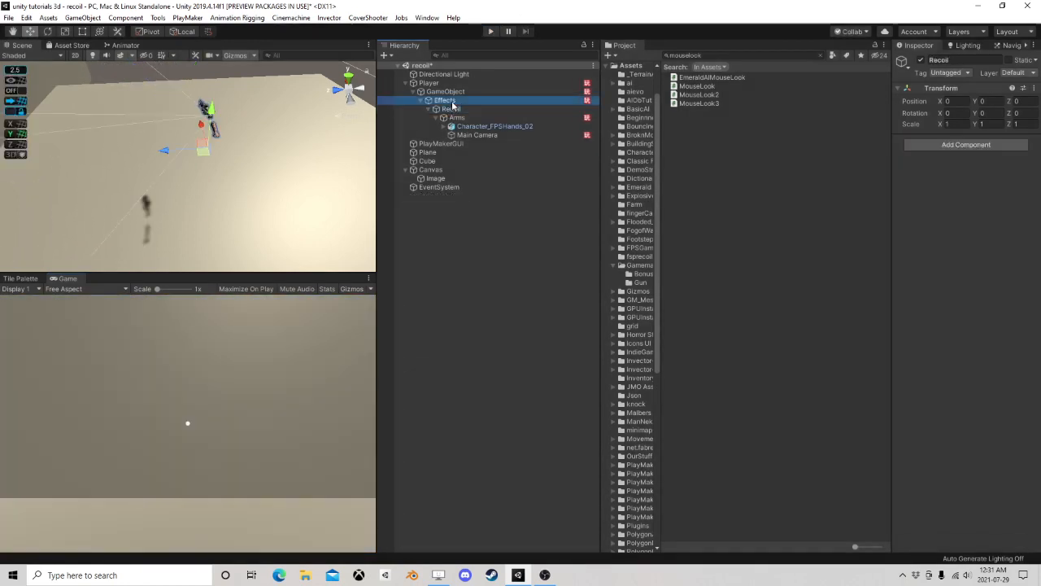
{"action": "left_click", "coordinate": [1025, 154]}
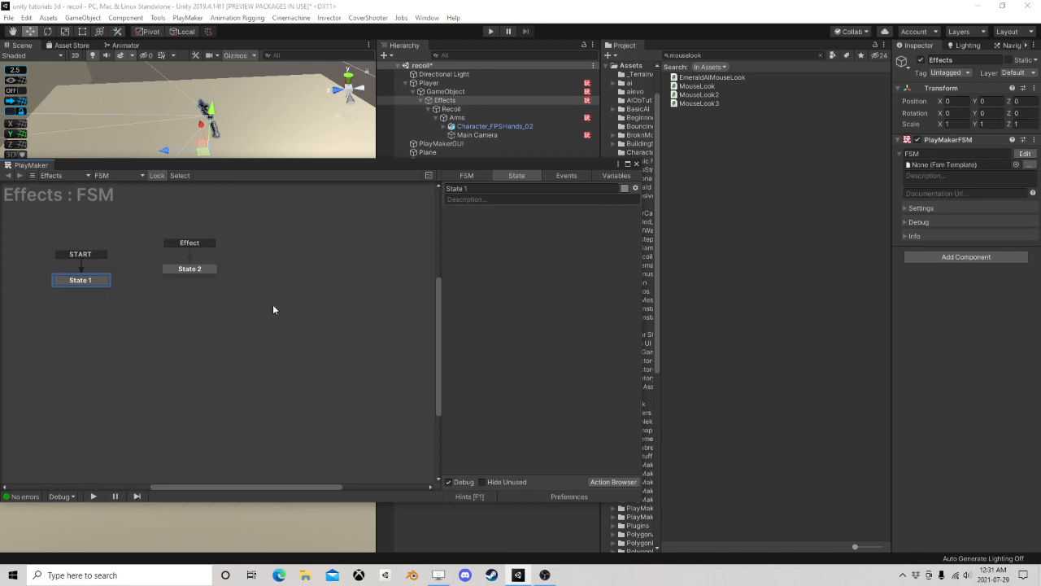
{"action": "left_click", "coordinate": [184, 270]}
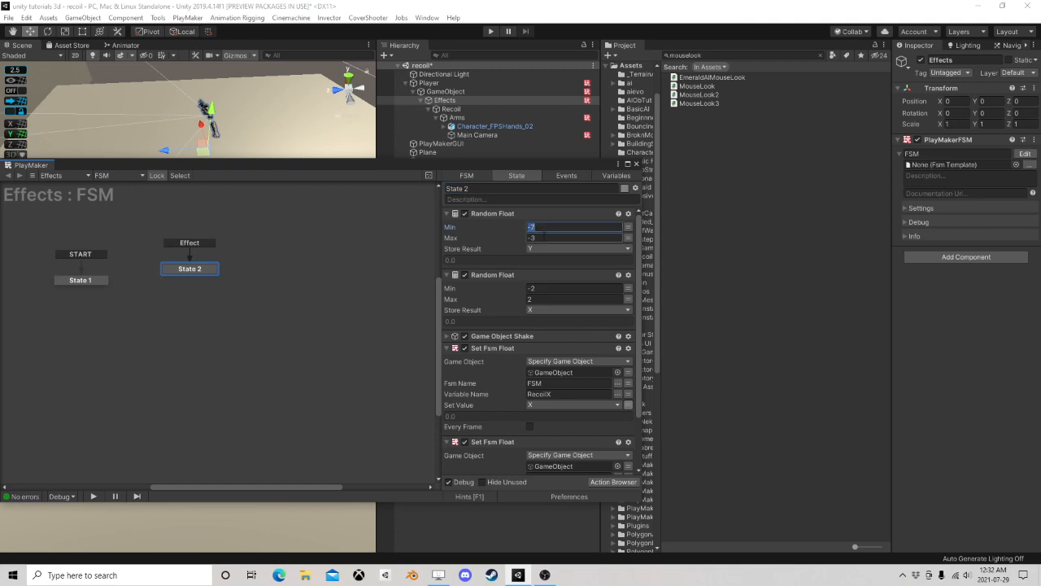
Step: Close the FSM editor and review the PlayMaker components on Arms, Player, GameObject and Effects
{"action": "left_click", "coordinate": [456, 117]}
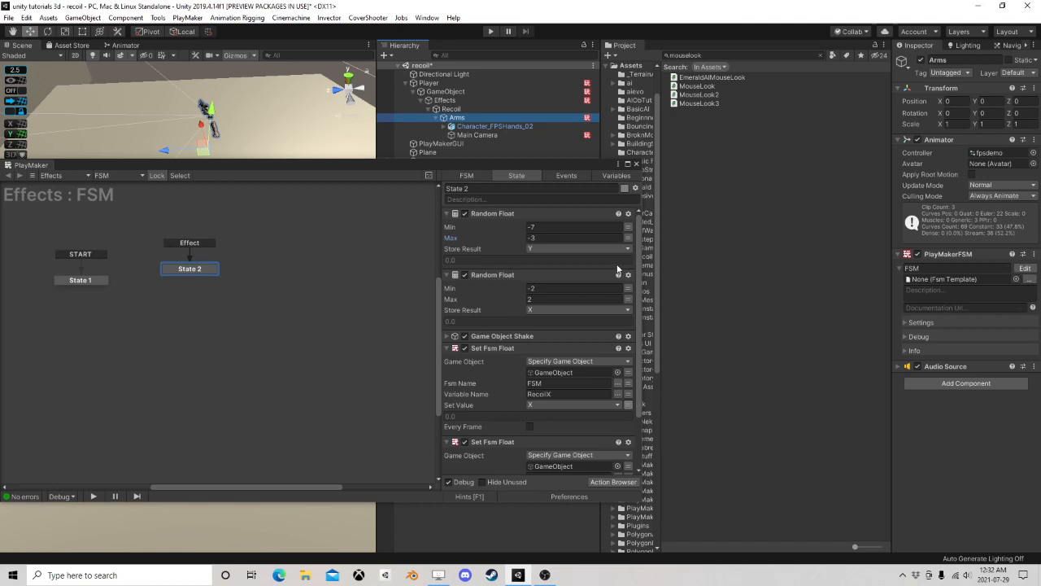
{"action": "left_click", "coordinate": [638, 164]}
{"action": "left_click", "coordinate": [464, 84]}
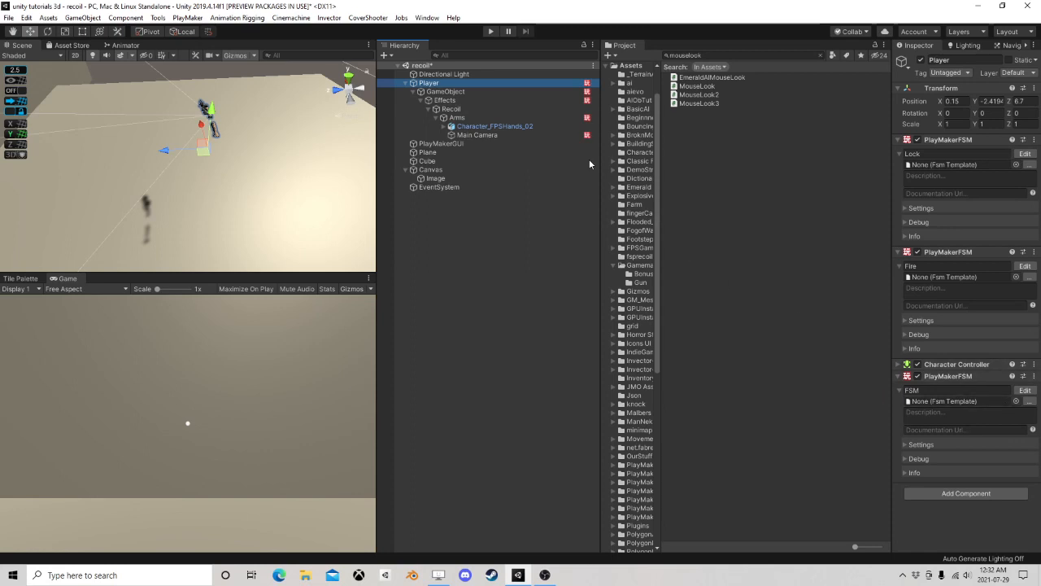
{"action": "left_click", "coordinate": [446, 91]}
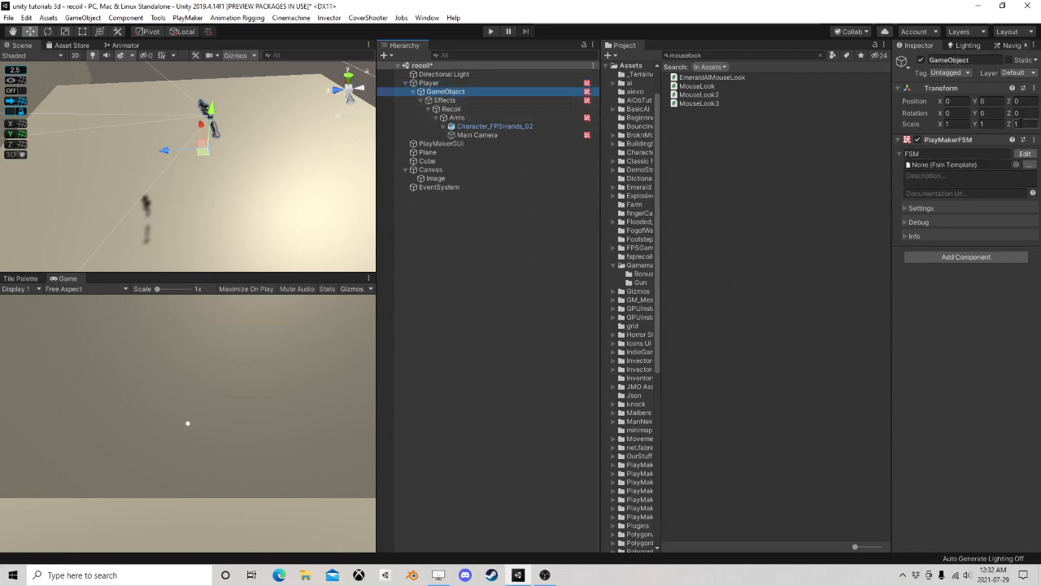
{"action": "left_click", "coordinate": [453, 101]}
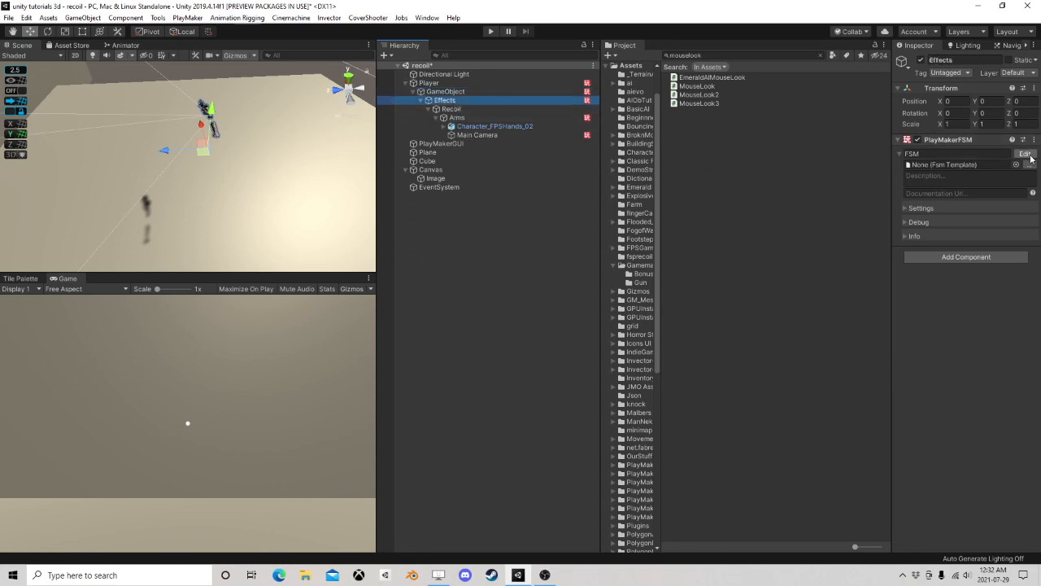
Step: Open the Effects object's FSM and review State 2's Set Fsm Float actions and the GameObject they target
{"action": "left_click", "coordinate": [1027, 155]}
{"action": "left_click", "coordinate": [191, 268]}
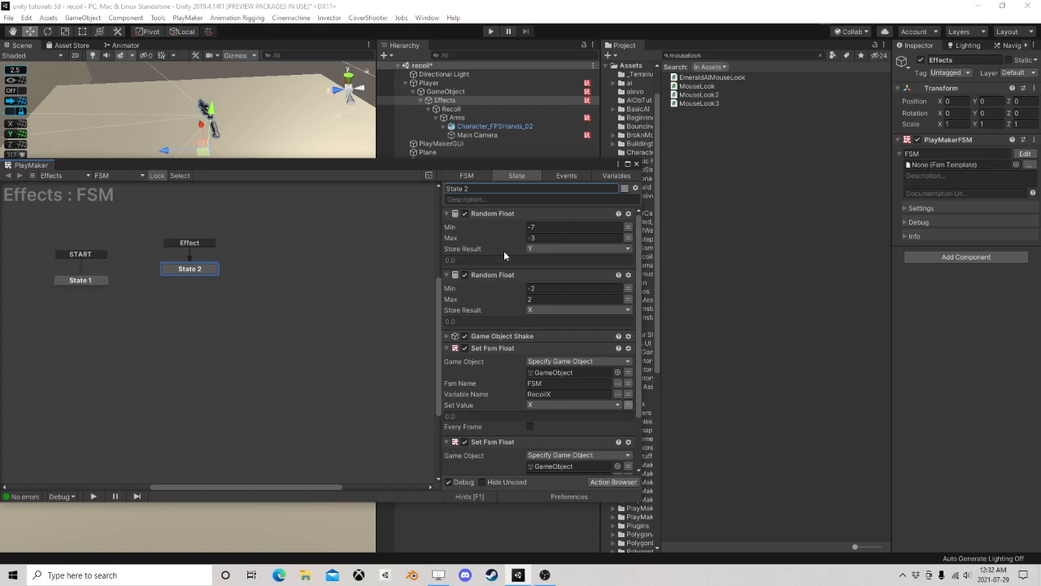
{"action": "scroll", "coordinate": [504, 249], "scroll_direction": "down", "scroll_amount": 2}
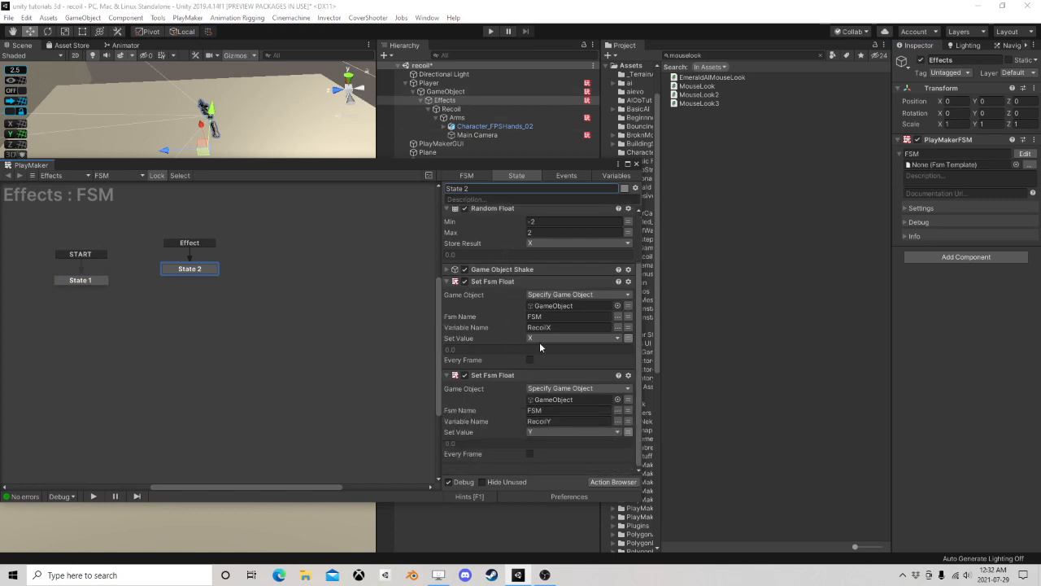
{"action": "left_click", "coordinate": [445, 93]}
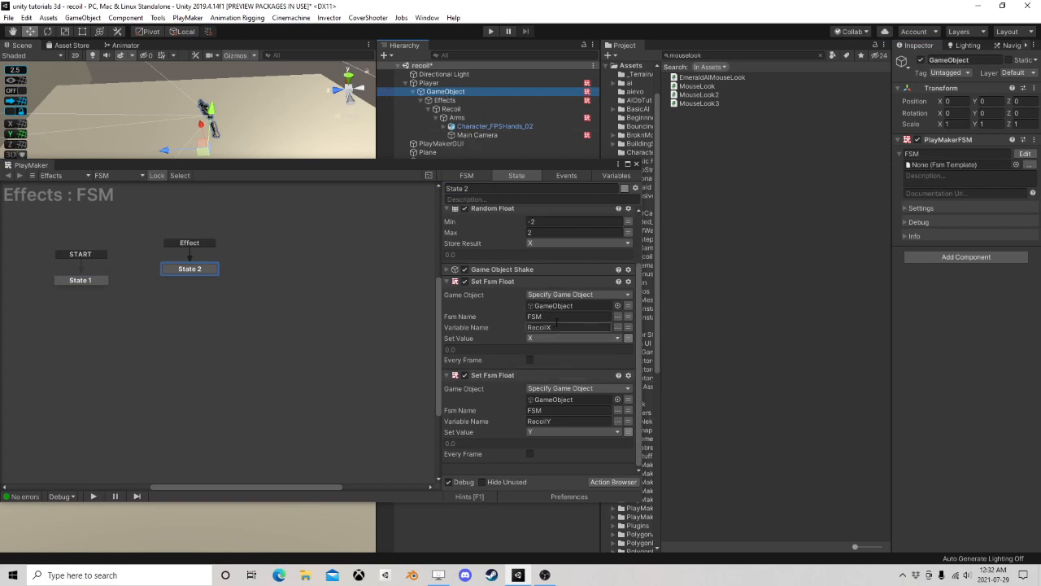
{"action": "left_click", "coordinate": [638, 166]}
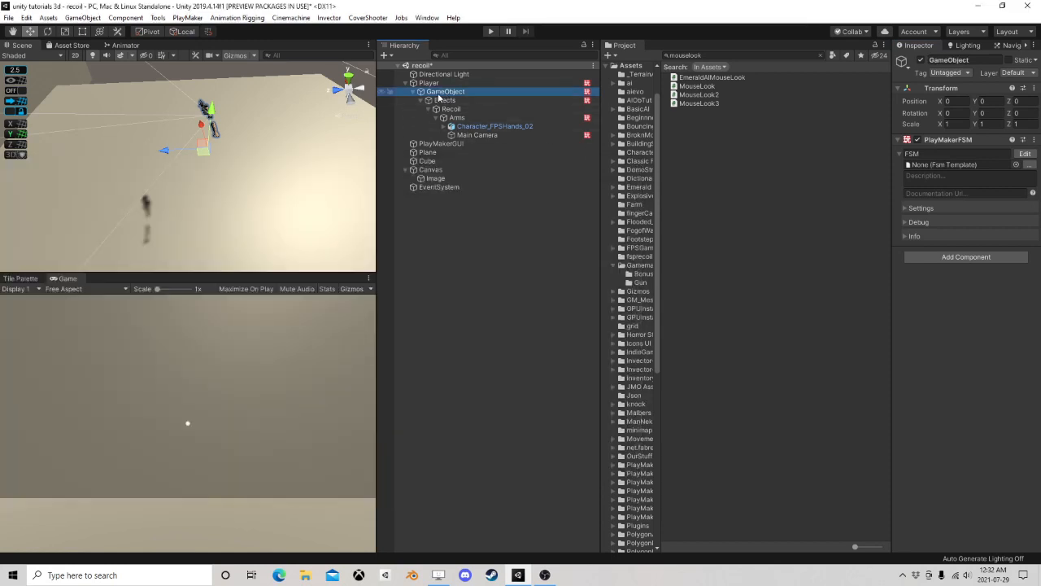
Step: Open the Arms object's FSM and review the particle, audio and Send Event actions in State 2
{"action": "key", "text": "F2"}
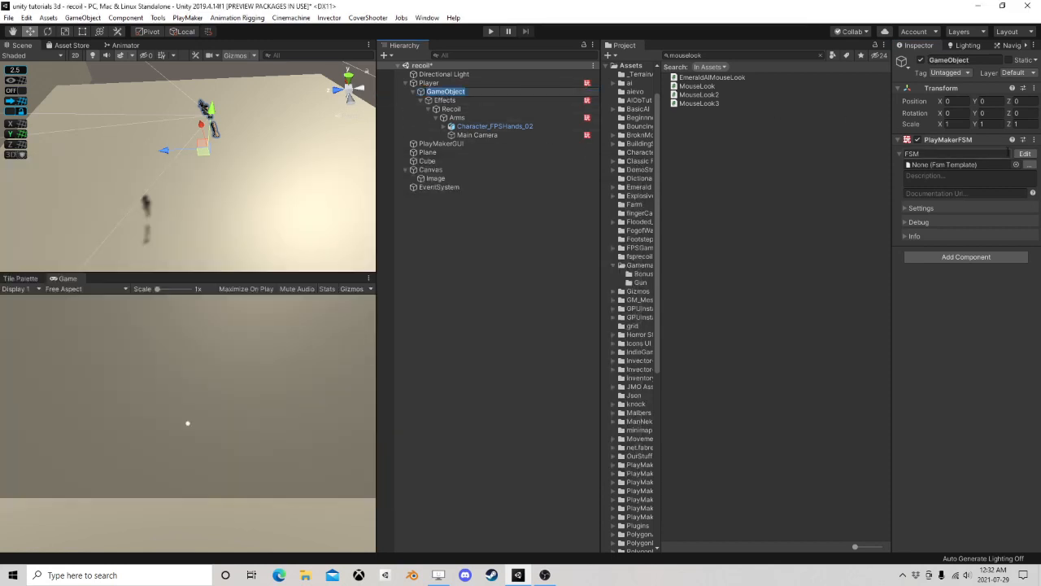
{"action": "left_click", "coordinate": [453, 101]}
{"action": "left_click", "coordinate": [453, 109]}
{"action": "left_click", "coordinate": [457, 118]}
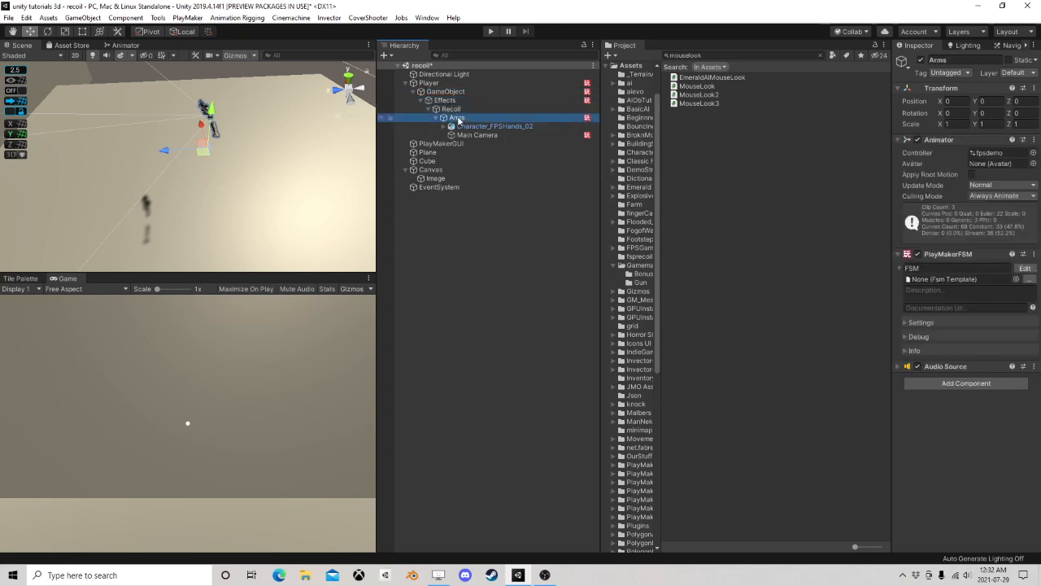
{"action": "left_click", "coordinate": [1024, 270]}
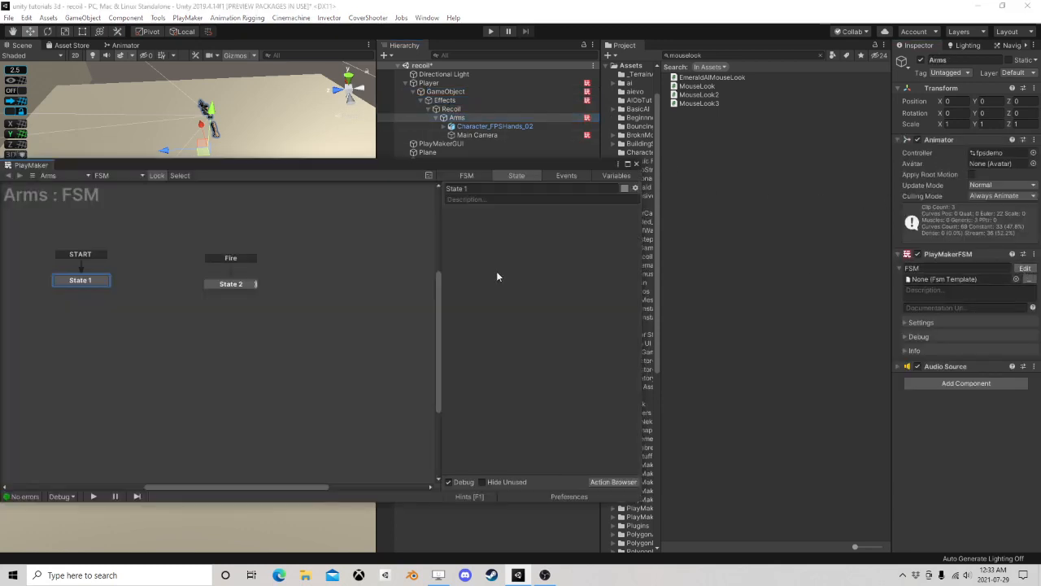
{"action": "left_click", "coordinate": [227, 283]}
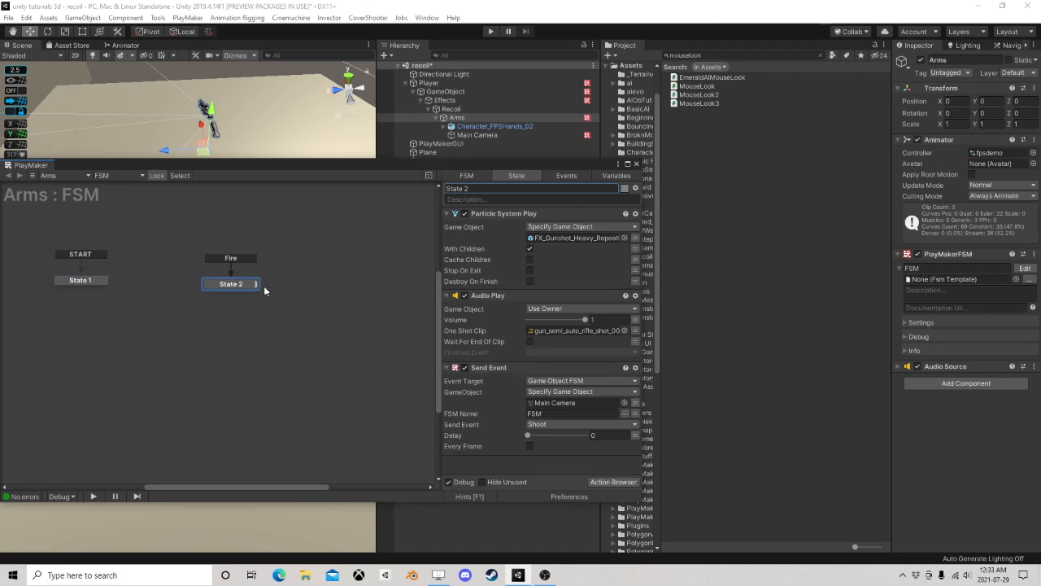
{"action": "left_click", "coordinate": [637, 164]}
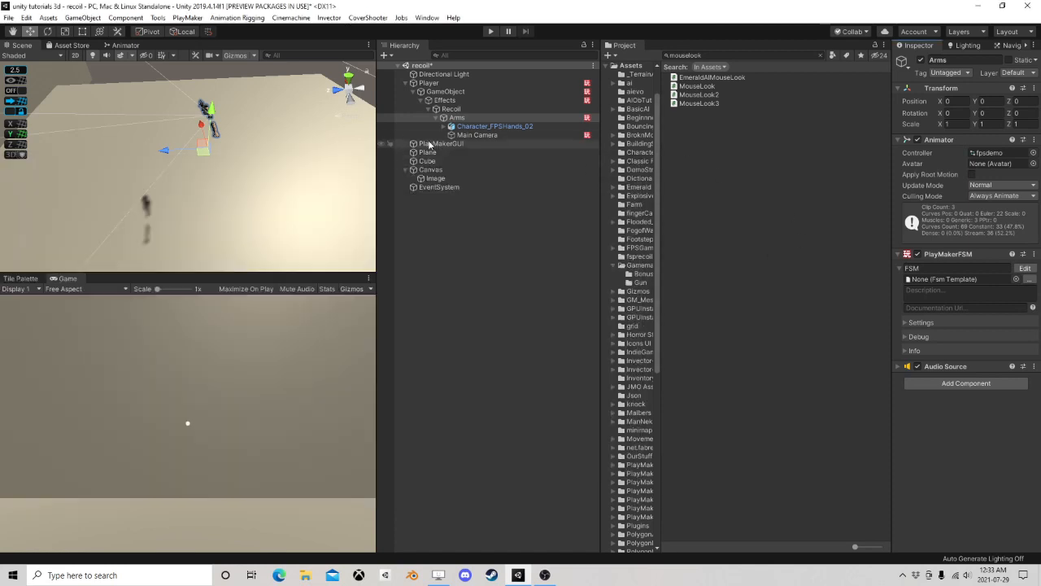
Step: Open the Main Camera's FSM, review the Raycast 2 action in State 2 and close the FSM editor
{"action": "left_click", "coordinate": [477, 135]}
{"action": "scroll", "coordinate": [1005, 400], "scroll_direction": "down", "scroll_amount": 1}
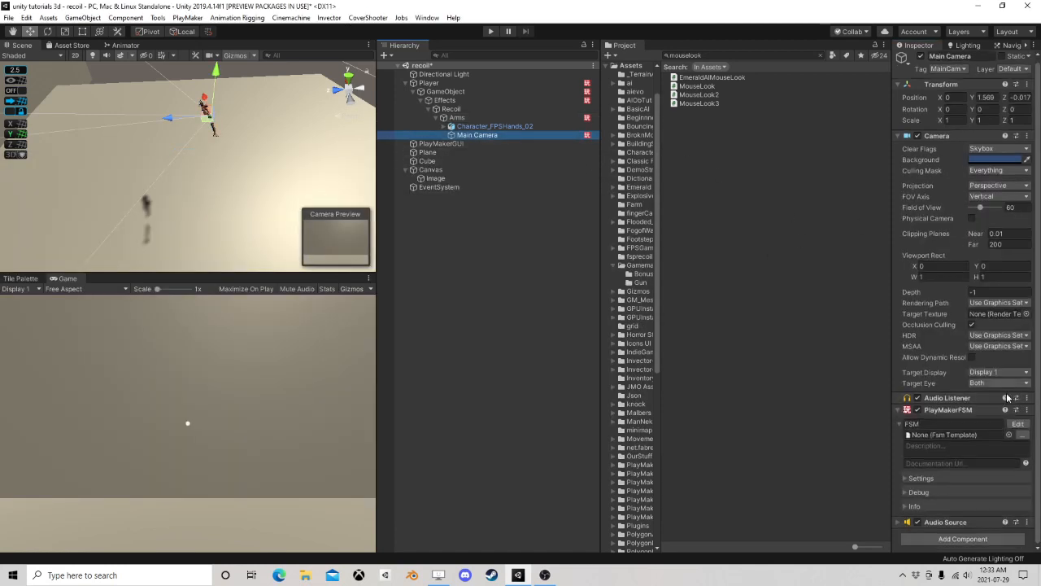
{"action": "left_click", "coordinate": [1017, 424]}
{"action": "left_click", "coordinate": [203, 281]}
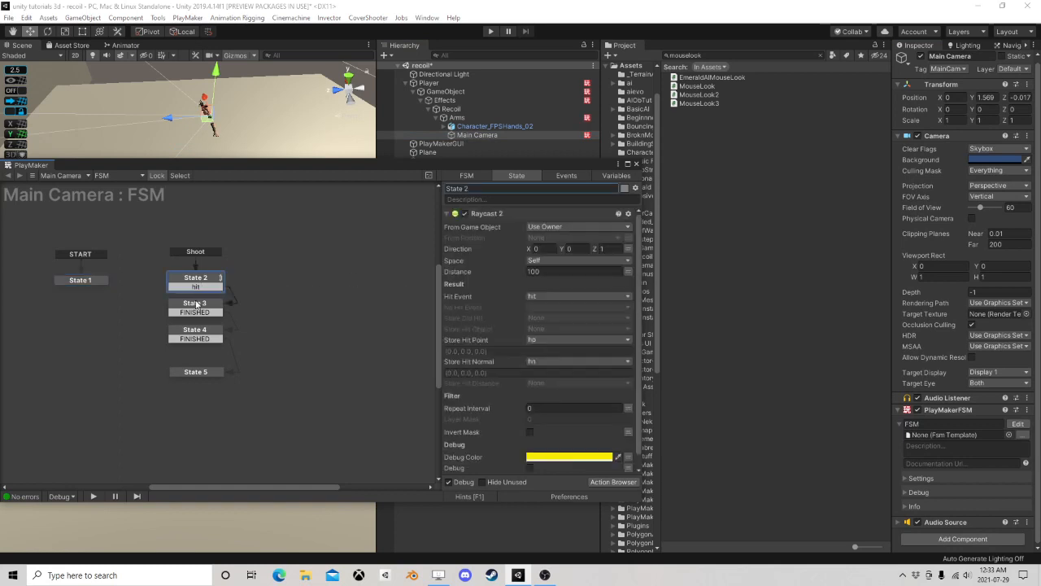
{"action": "left_click", "coordinate": [492, 127]}
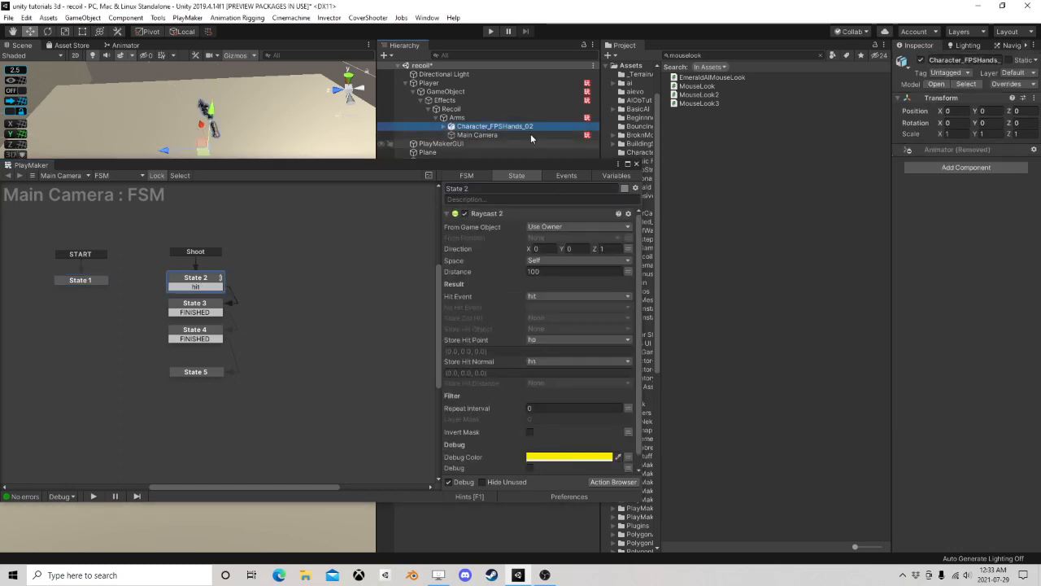
{"action": "left_click", "coordinate": [443, 117]}
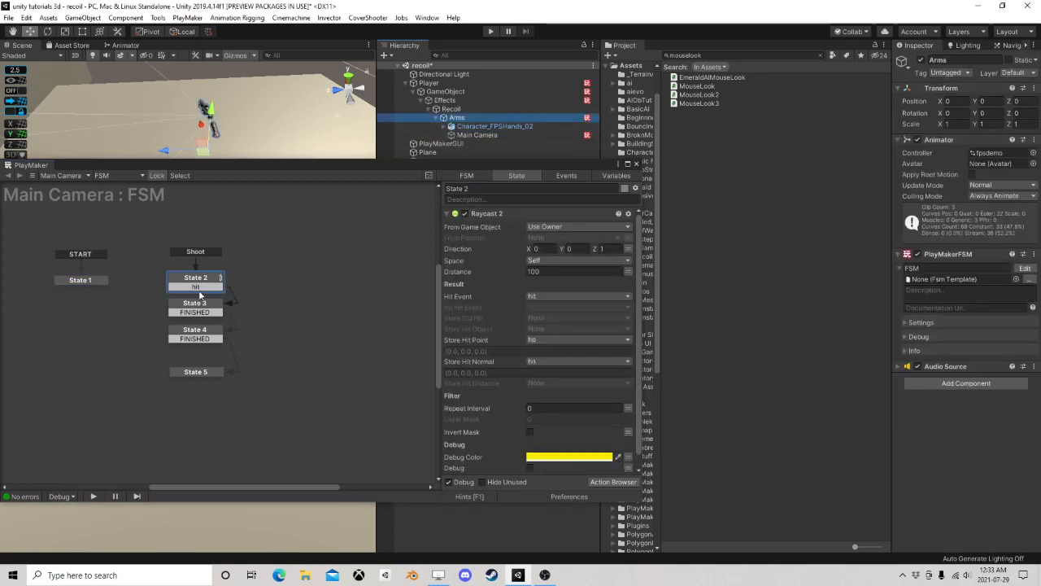
{"action": "scroll", "coordinate": [499, 387], "scroll_direction": "down", "scroll_amount": 1}
{"action": "left_click", "coordinate": [636, 164]}
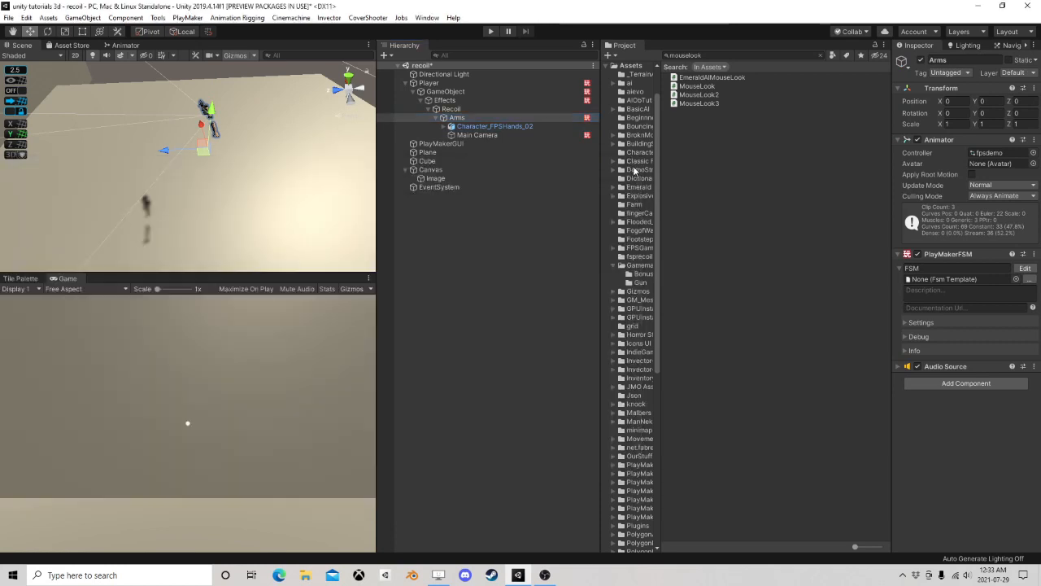
Step: Open the Animation window for the Arms object
{"action": "left_click", "coordinate": [401, 17]}
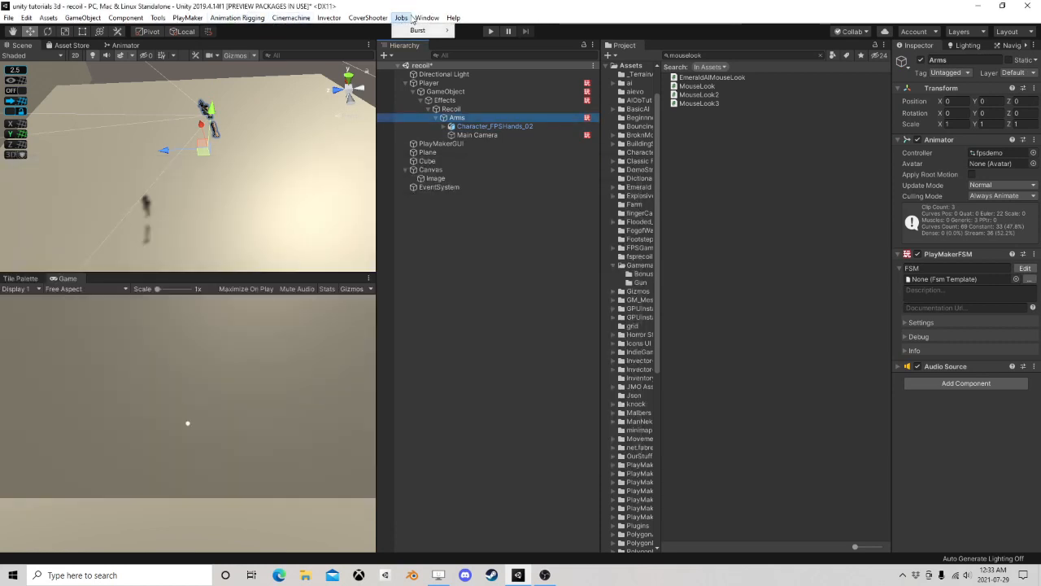
{"action": "mouse_move", "coordinate": [427, 18]}
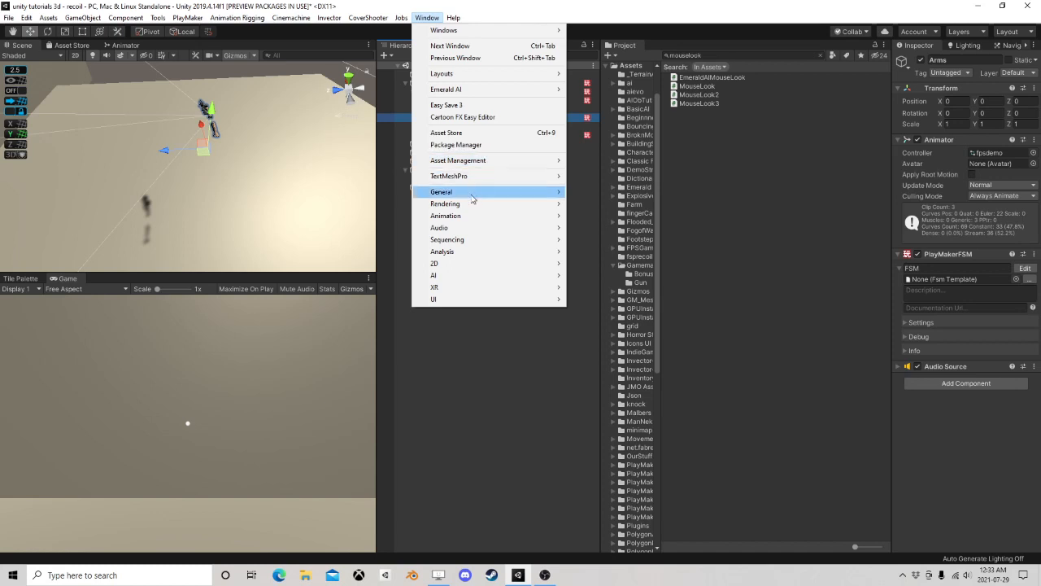
{"action": "mouse_move", "coordinate": [464, 215]}
{"action": "left_click", "coordinate": [588, 216]}
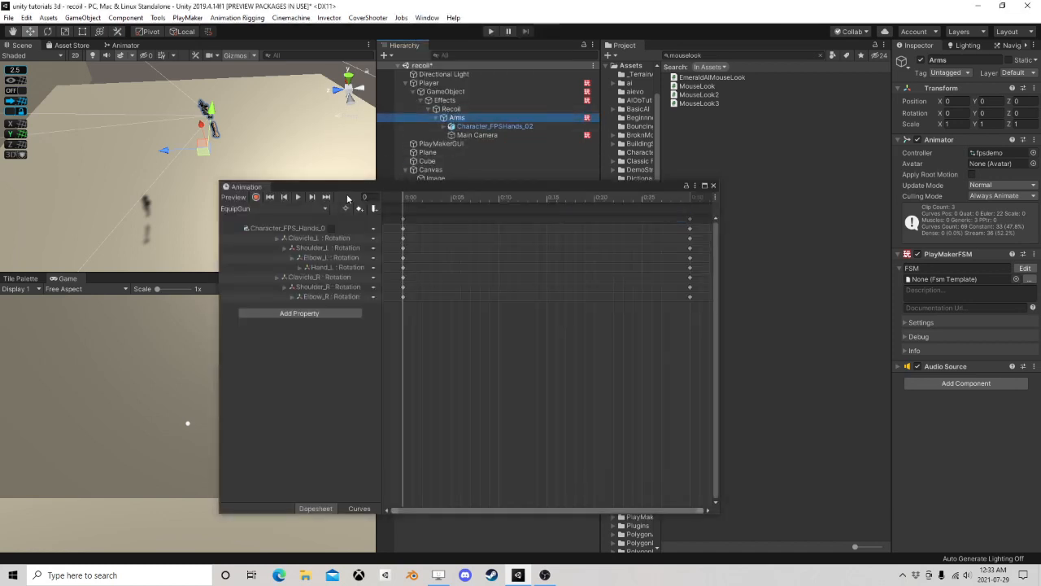
{"action": "left_click", "coordinate": [451, 109]}
{"action": "left_click", "coordinate": [454, 118]}
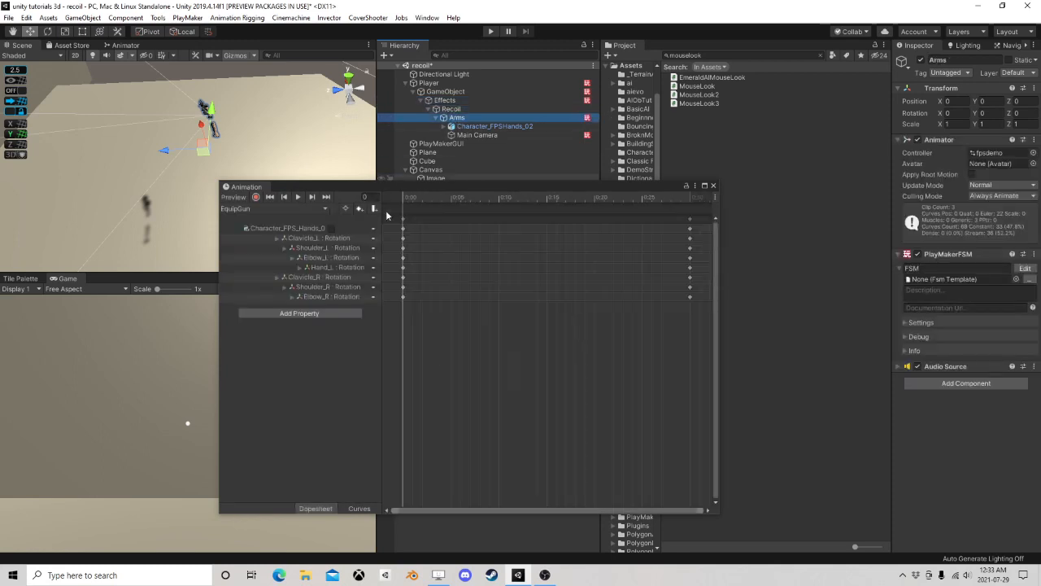
Step: Look through the Arms animation clips, showing gunIdle and the Fire clip
{"action": "left_click", "coordinate": [248, 210]}
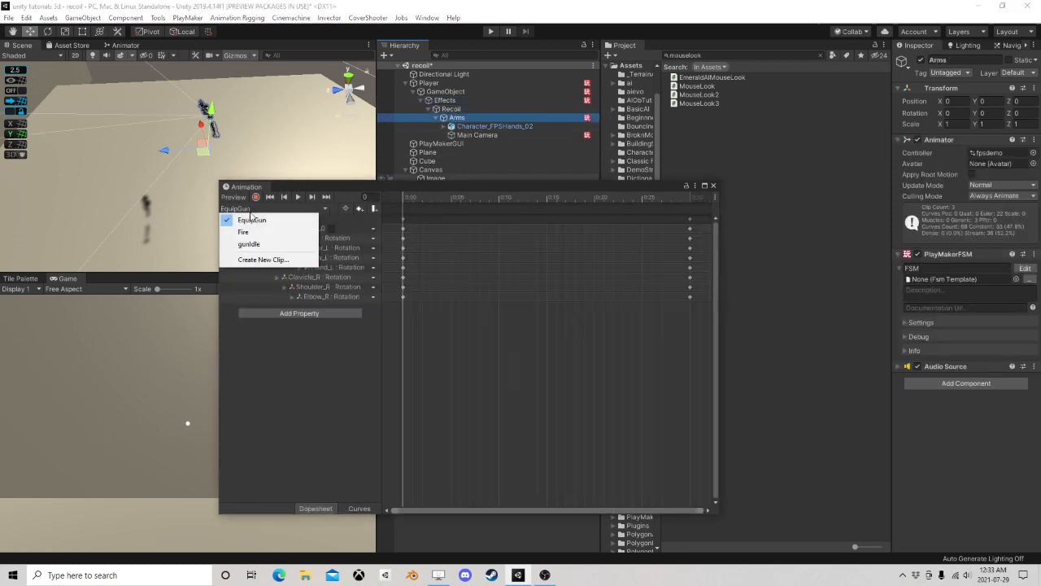
{"action": "left_click", "coordinate": [261, 247]}
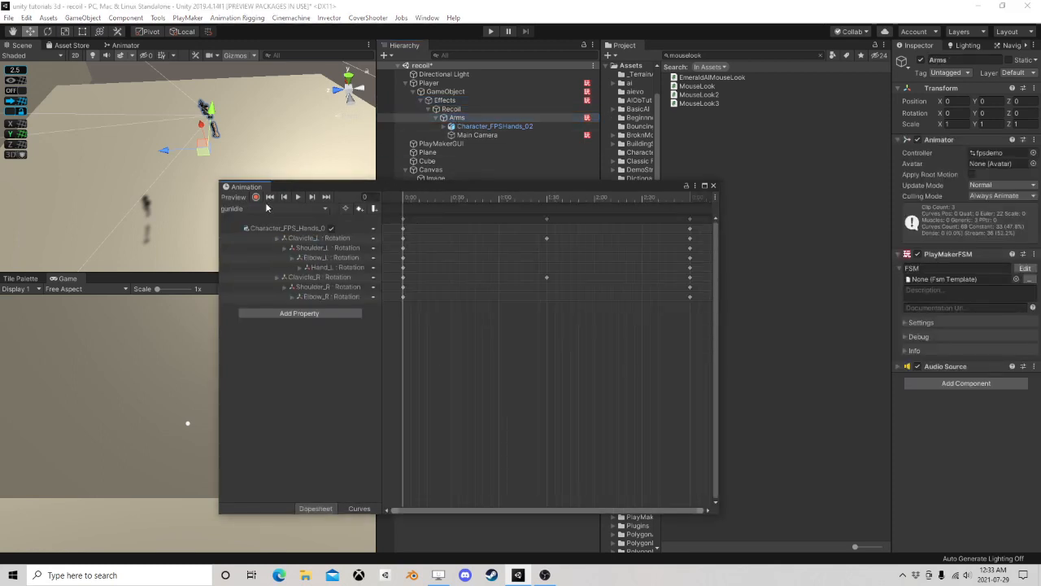
{"action": "left_click", "coordinate": [262, 210]}
{"action": "left_click", "coordinate": [244, 232]}
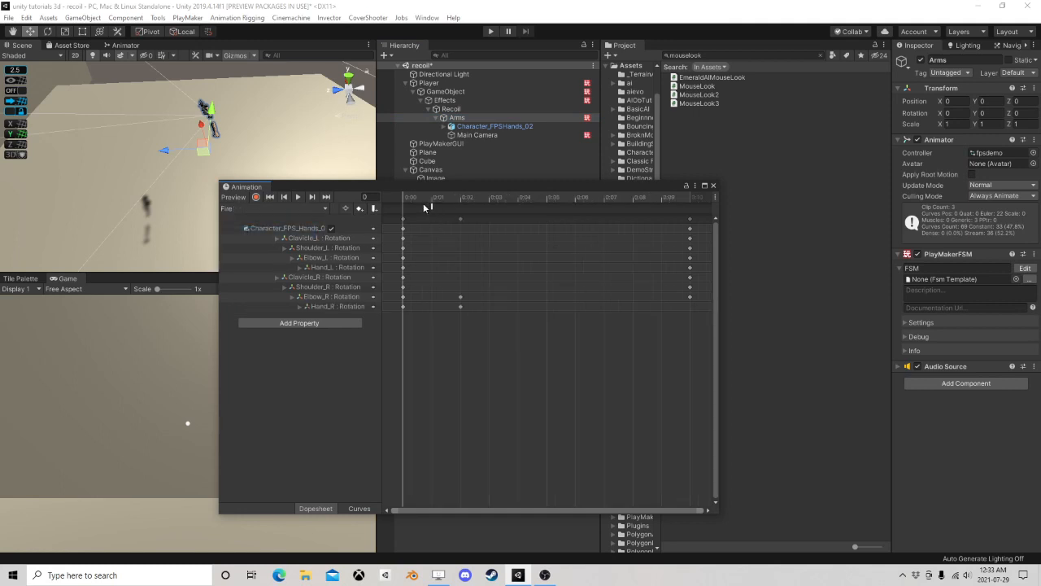
Step: Move the Animation window clear of the Game view, inspect the Fire clip's animation event at frame 1 and close the window
{"action": "left_click_drag", "start_coordinate": [404, 201], "coordinate": [360, 213]}
{"action": "left_click", "coordinate": [482, 200]}
{"action": "left_click_drag", "start_coordinate": [433, 183], "coordinate": [559, 128]}
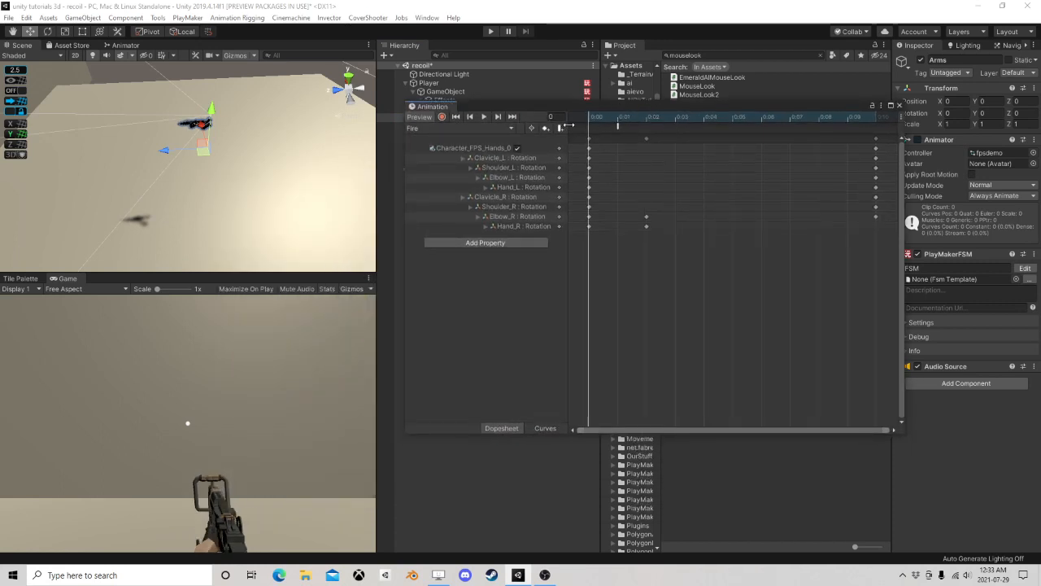
{"action": "left_click", "coordinate": [619, 122]}
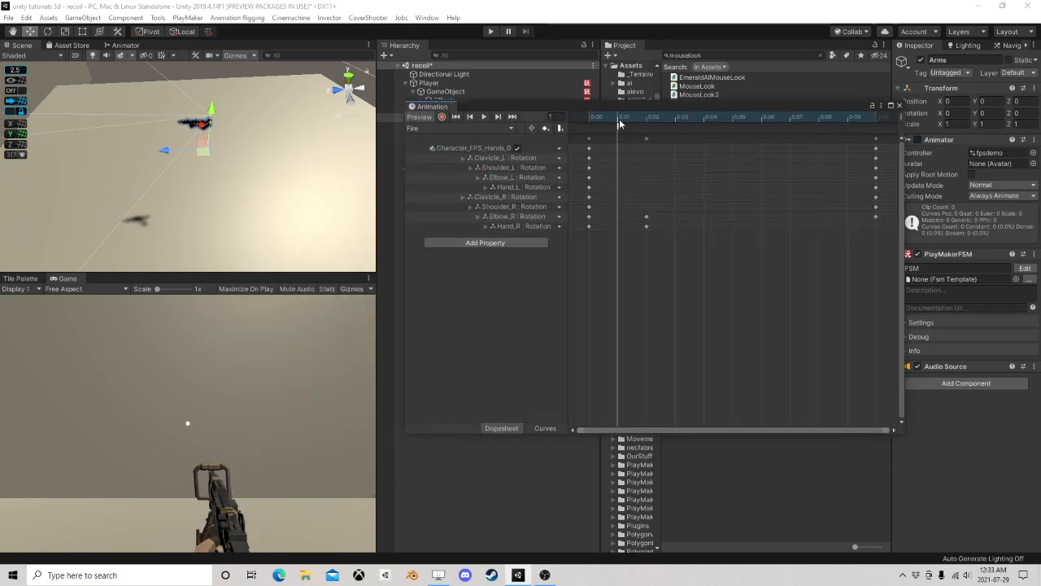
{"action": "left_click", "coordinate": [618, 129]}
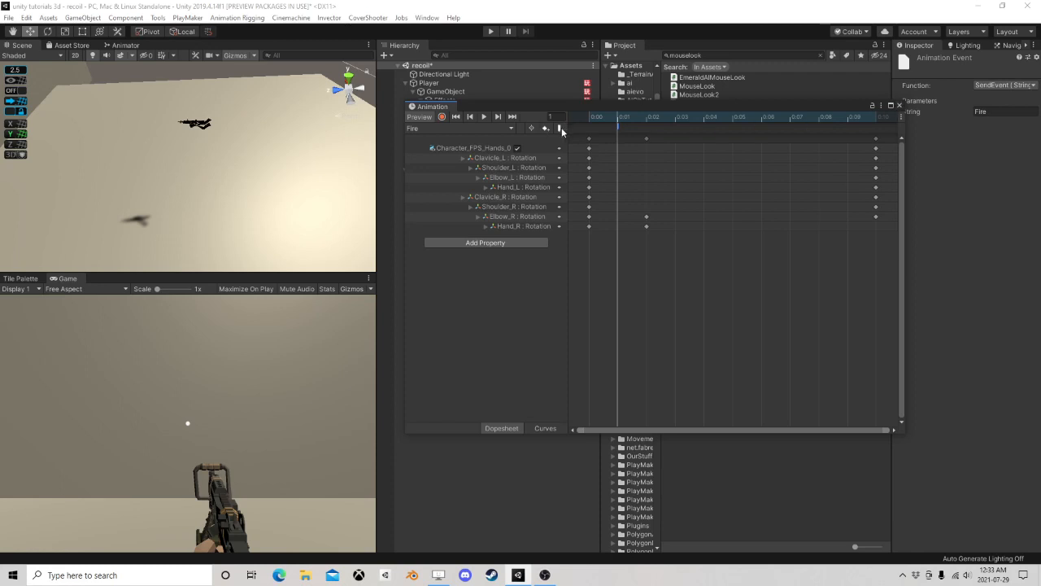
{"action": "left_click", "coordinate": [899, 106]}
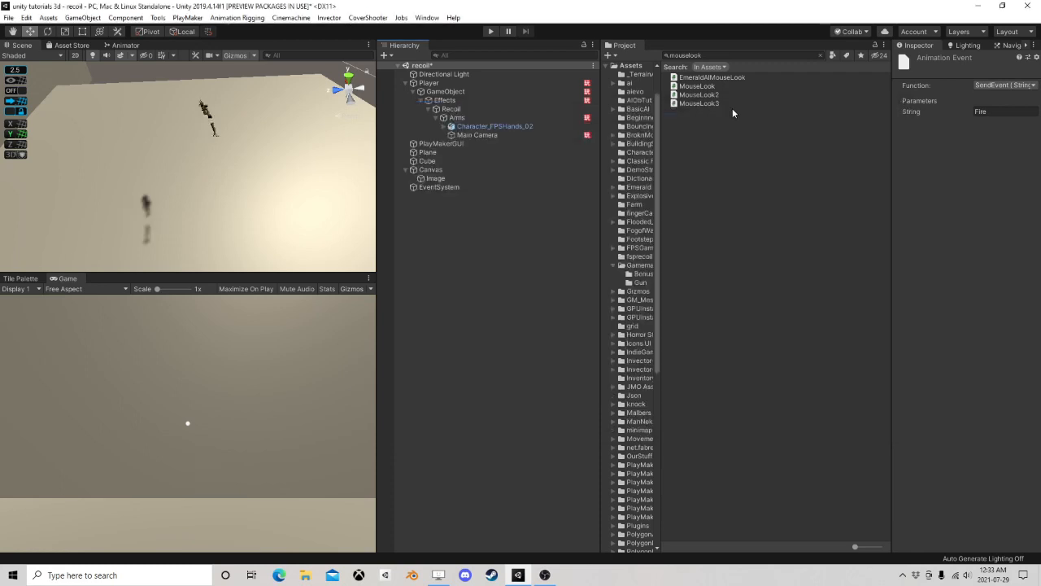
Step: Select the Player, start play mode and fire bursts at the wall while strafing and moving forward
{"action": "left_click", "coordinate": [431, 84]}
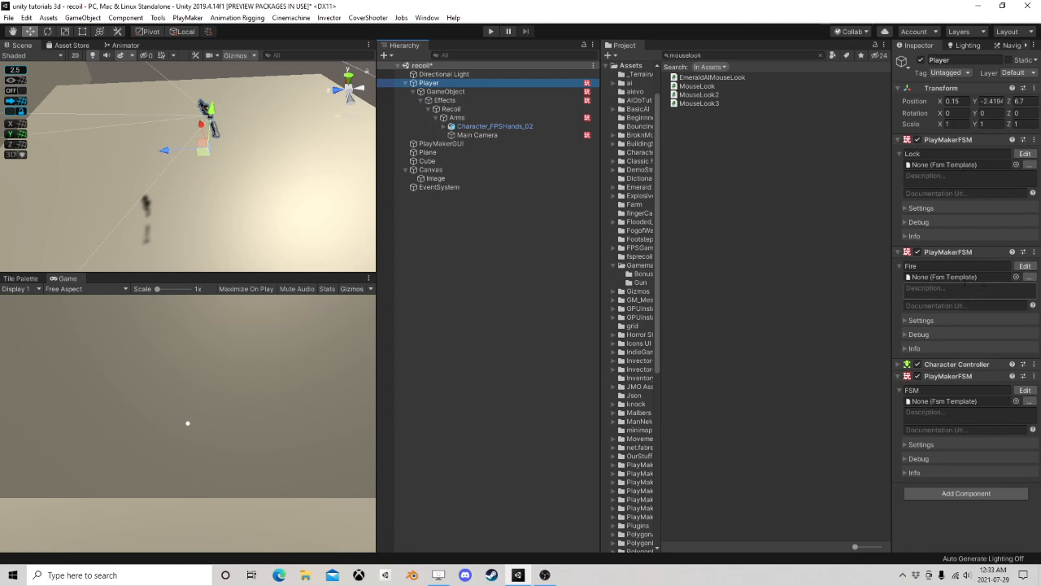
{"action": "left_click", "coordinate": [492, 32]}
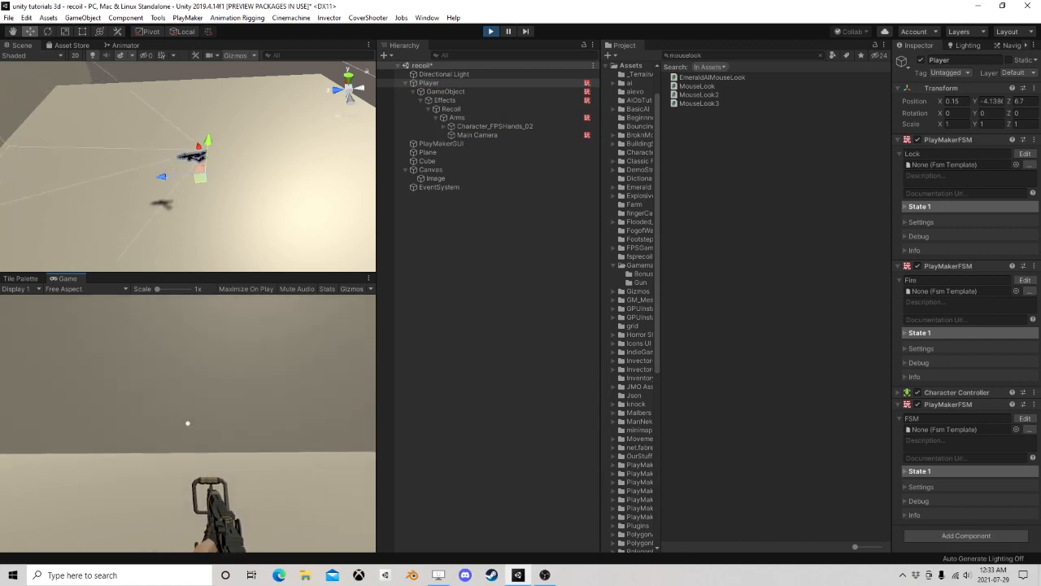
{"action": "left_click", "coordinate": [188, 423]}
{"action": "key", "text": "d"}
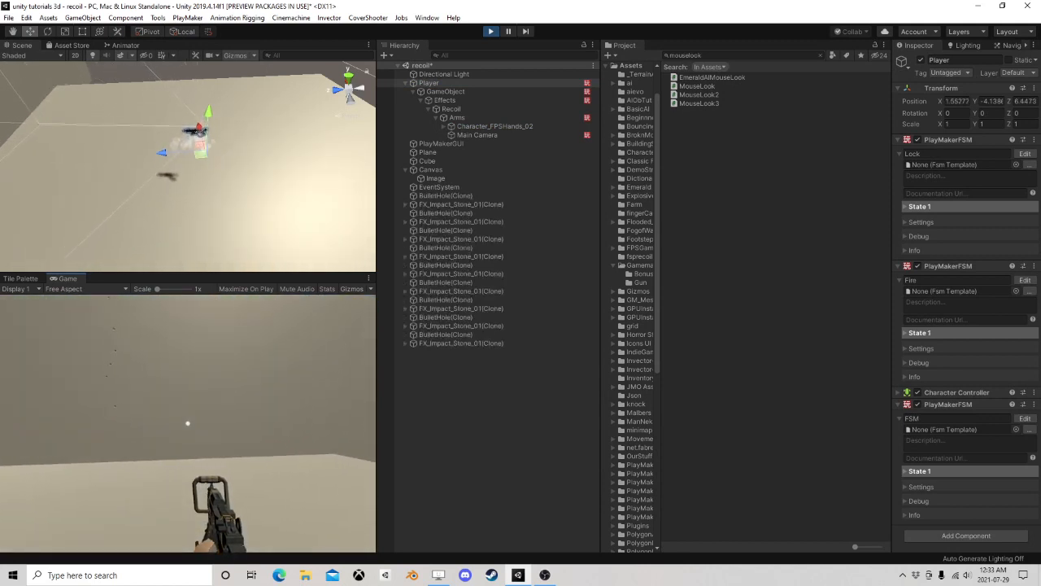
{"action": "left_click", "coordinate": [188, 423]}
{"action": "key", "text": "w"}
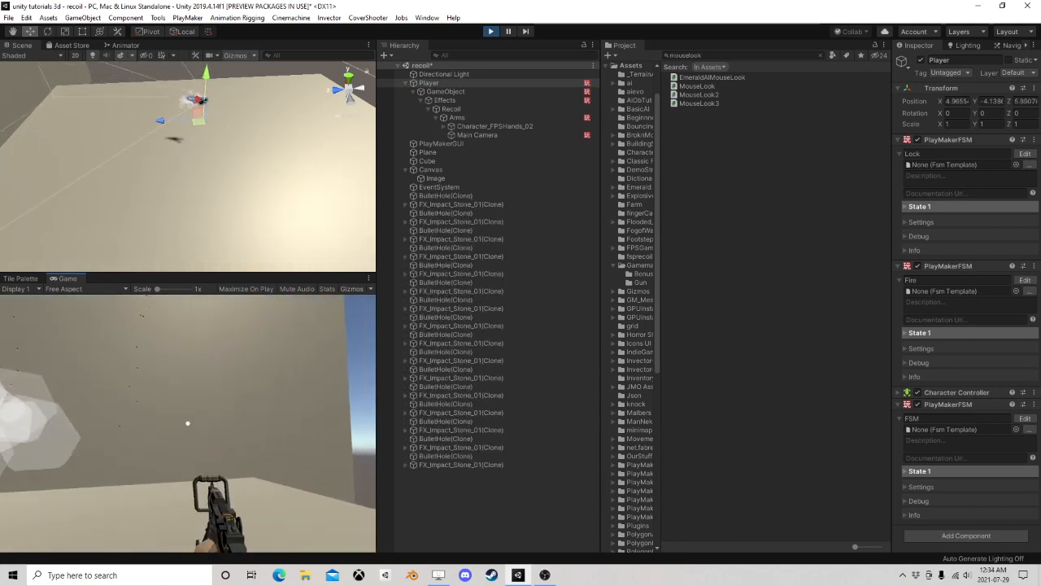
{"action": "left_click", "coordinate": [188, 423]}
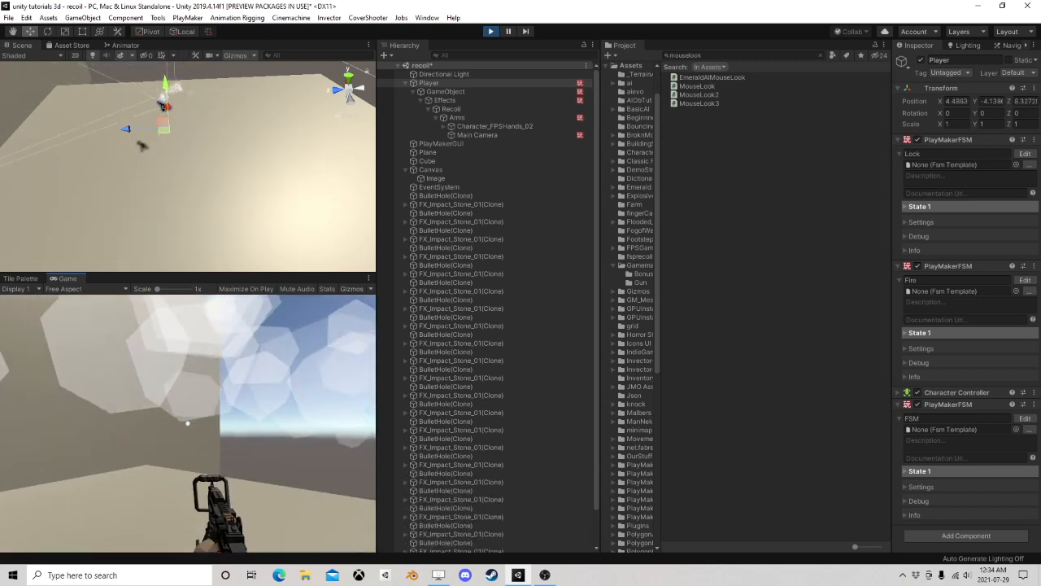
Step: Back away from the wall and keep firing from different positions and angles to check the recoil
{"action": "key", "text": "s"}
{"action": "key", "text": "s"}
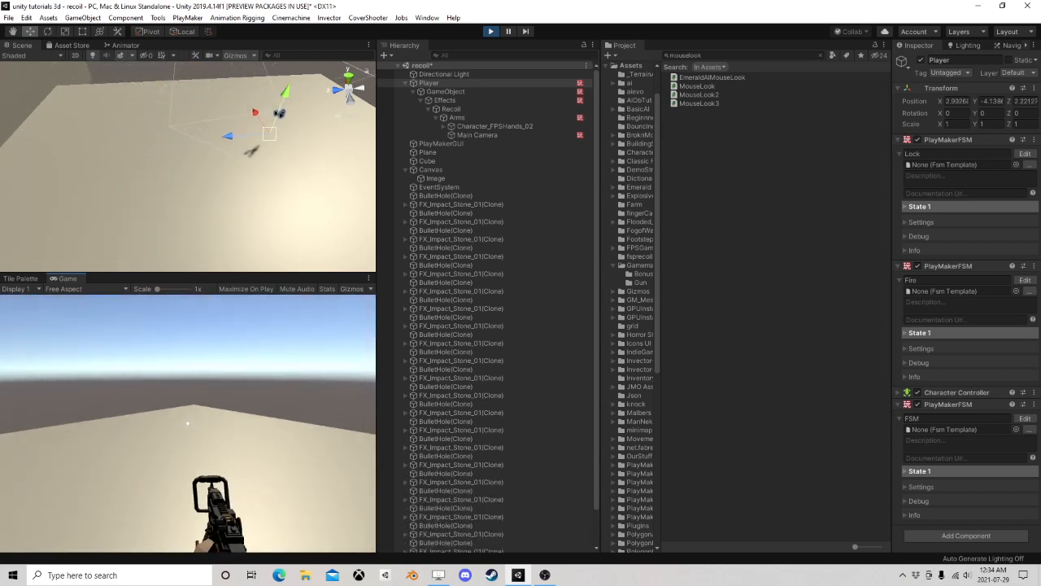
{"action": "left_click", "coordinate": [187, 423]}
{"action": "key", "text": "a"}
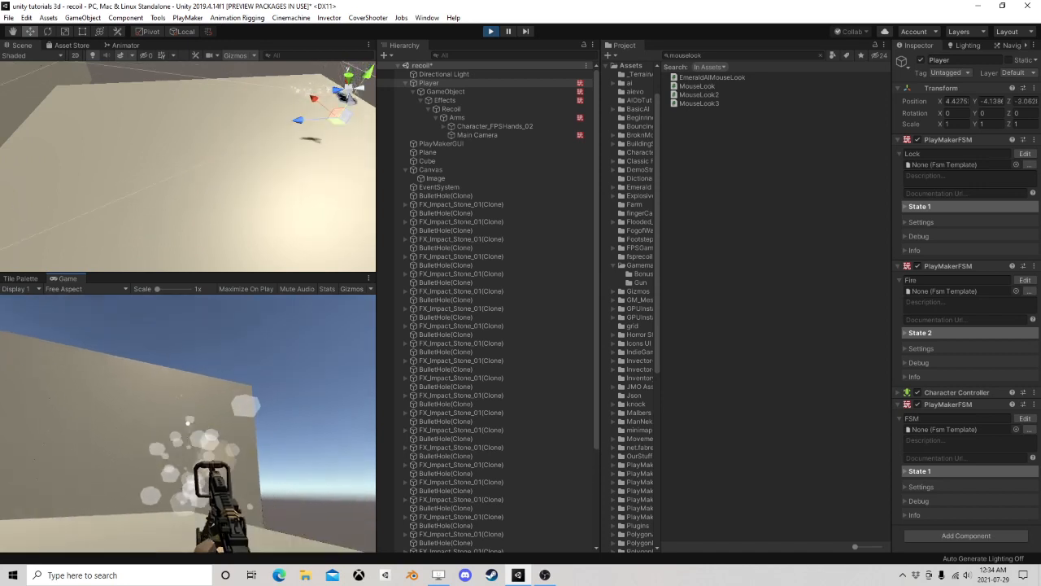
{"action": "left_click", "coordinate": [188, 423]}
{"action": "key", "text": "w"}
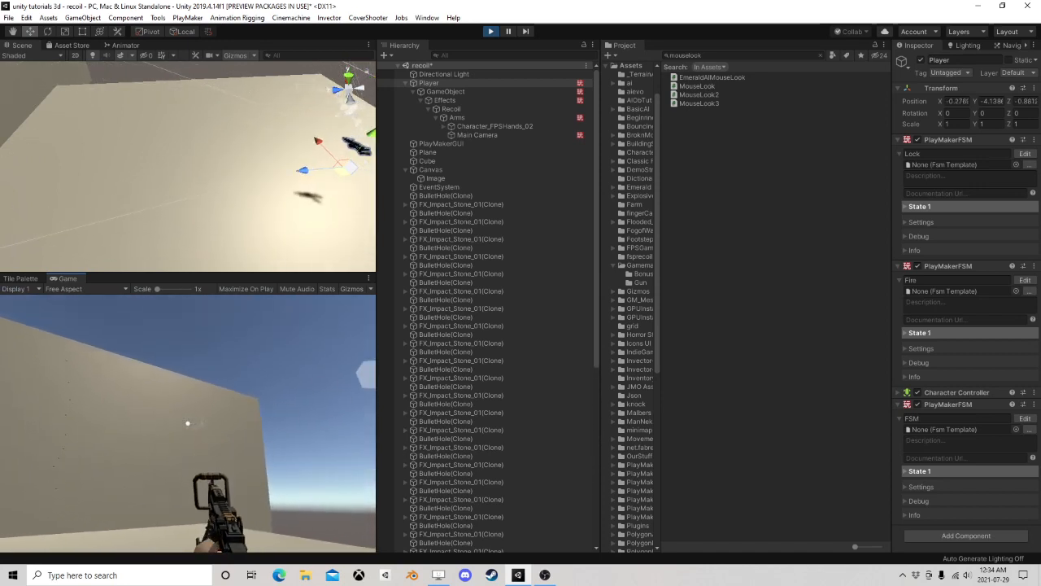
{"action": "key", "text": "d"}
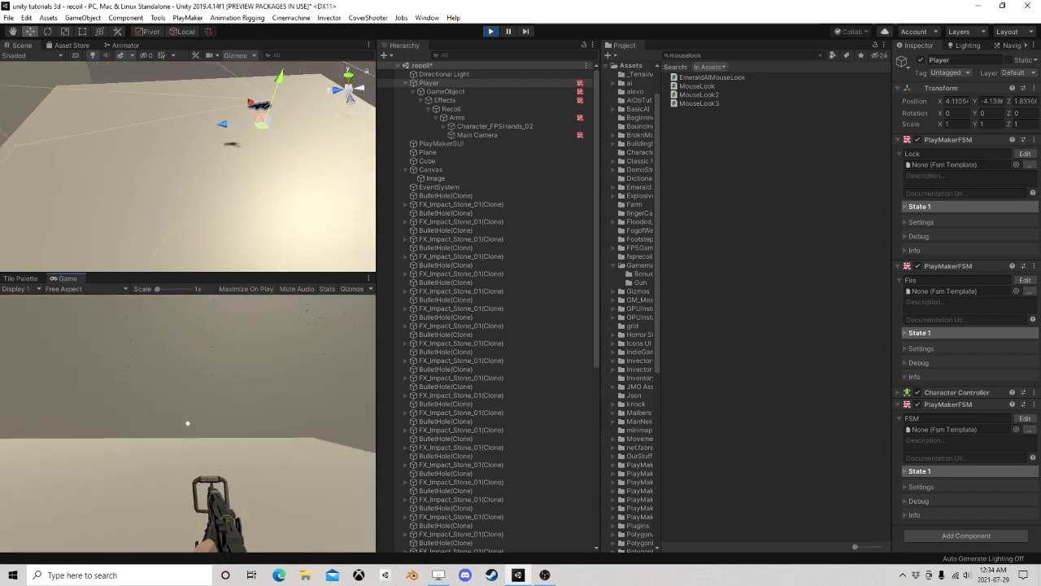
{"action": "left_click", "coordinate": [188, 423]}
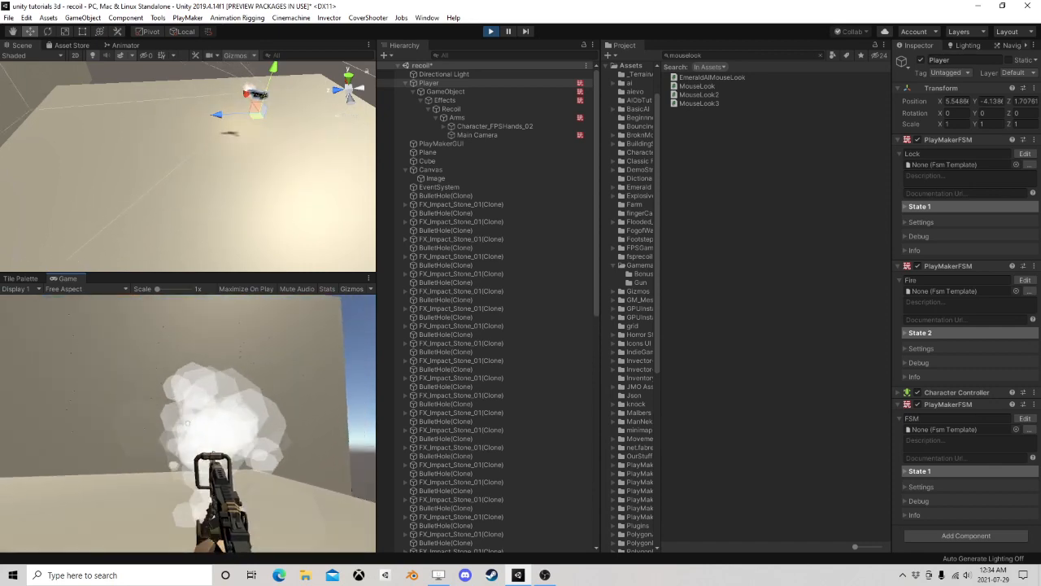
Step: Advance along the wall and fire more bursts from close range and new angles to check the recoil
{"action": "key", "text": "w"}
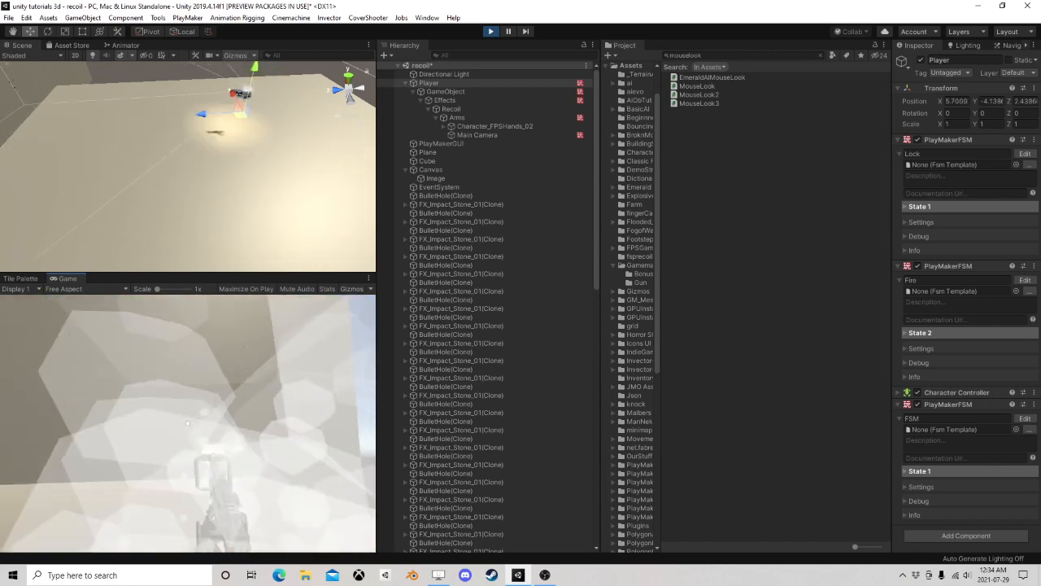
{"action": "key", "text": "w"}
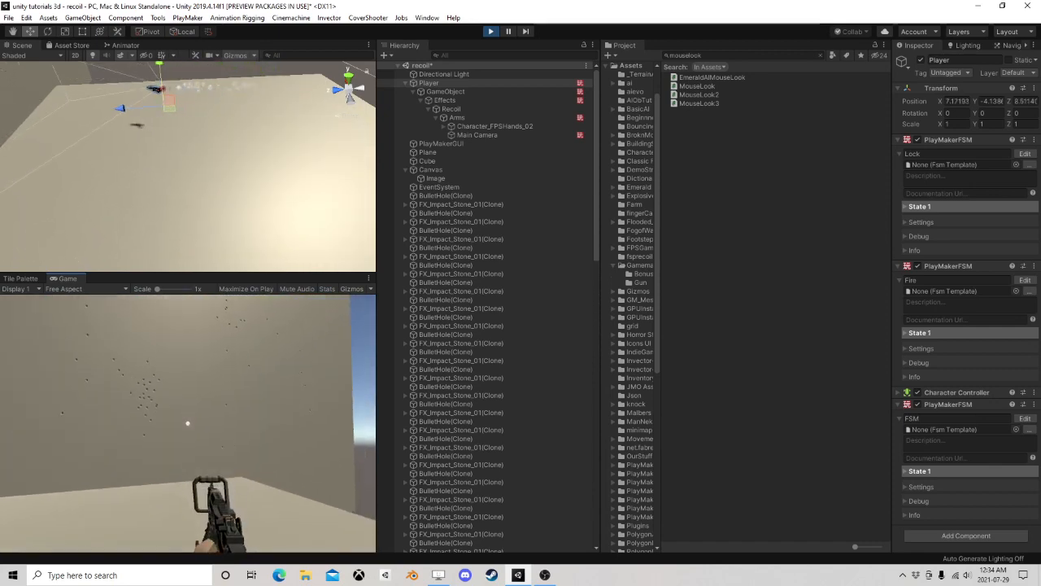
{"action": "key", "text": "w"}
{"action": "left_click", "coordinate": [188, 423]}
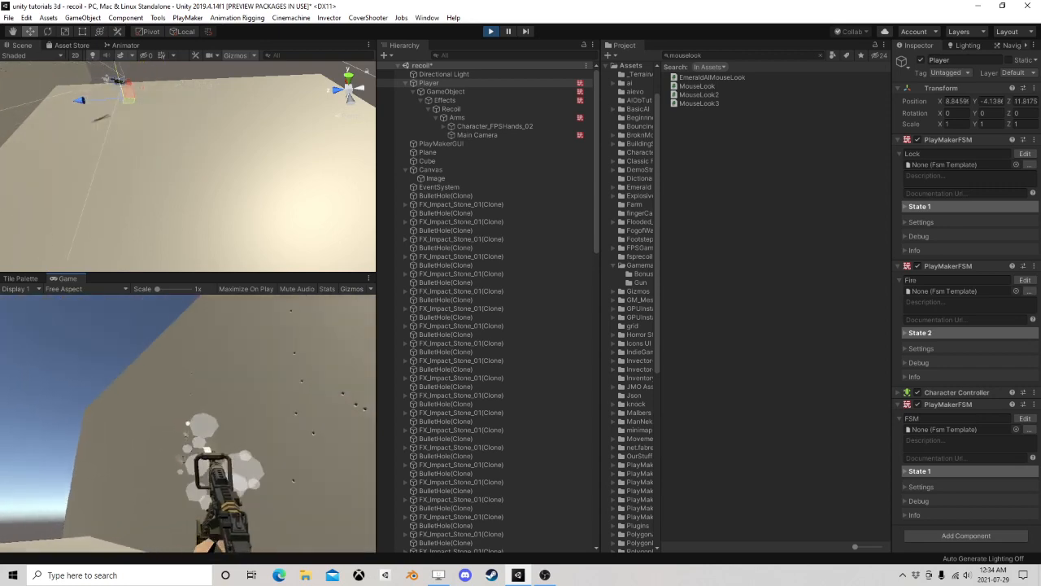
{"action": "key", "text": "w"}
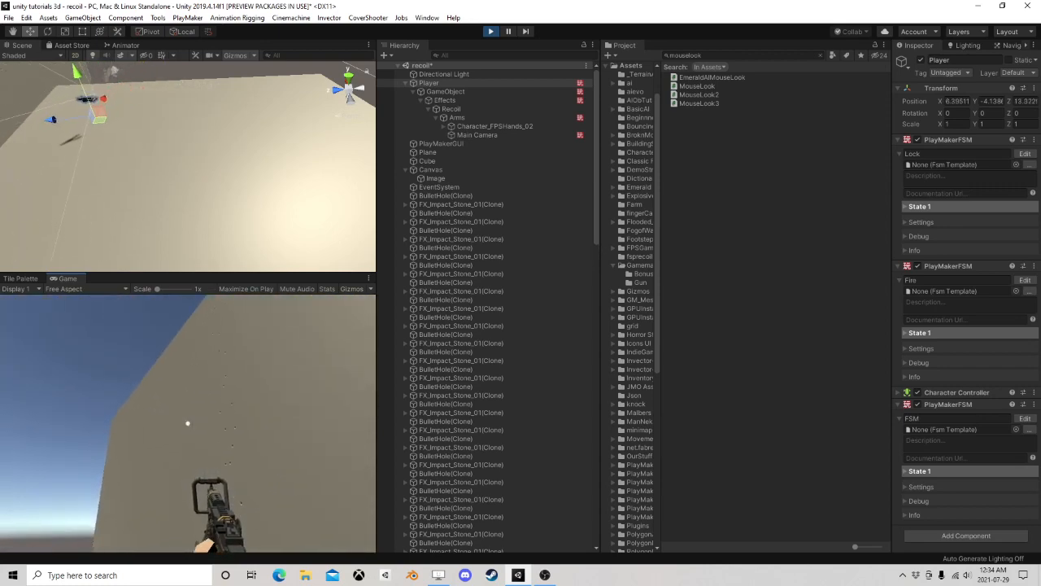
{"action": "left_click", "coordinate": [188, 423]}
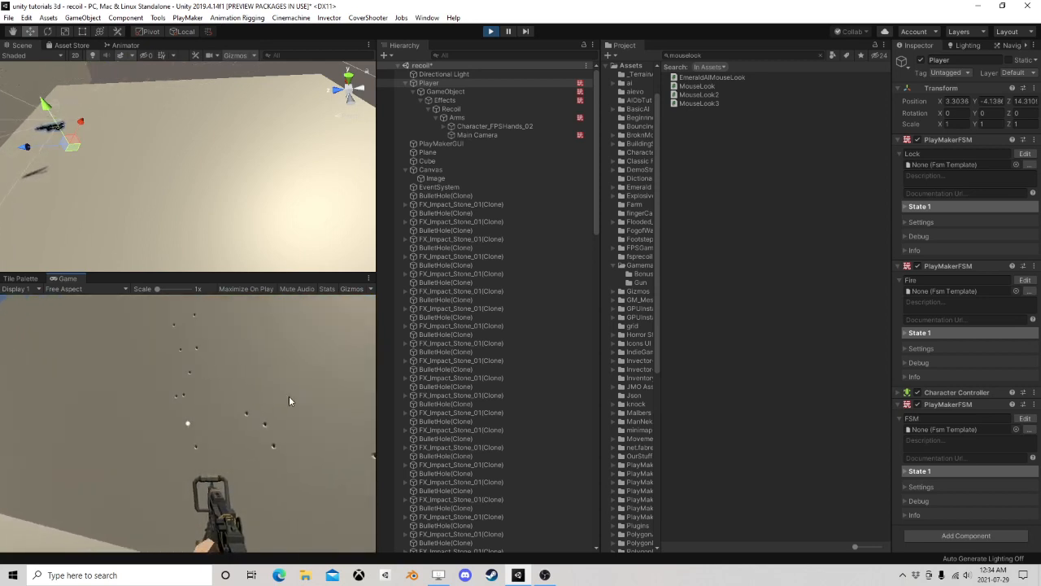
Step: Exit play mode and switch to OBS
{"action": "left_click", "coordinate": [490, 31]}
{"action": "left_click", "coordinate": [544, 575]}
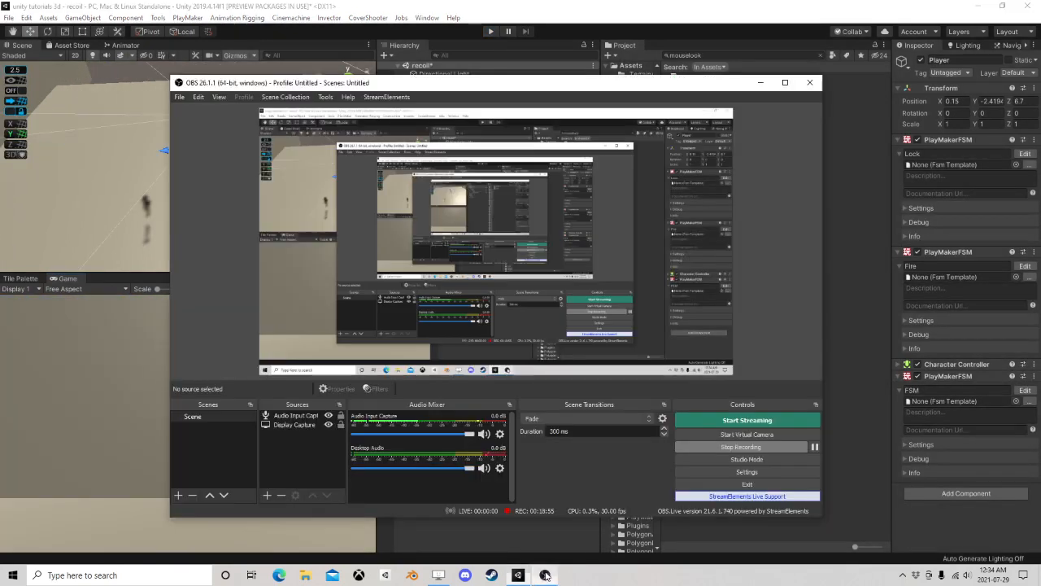